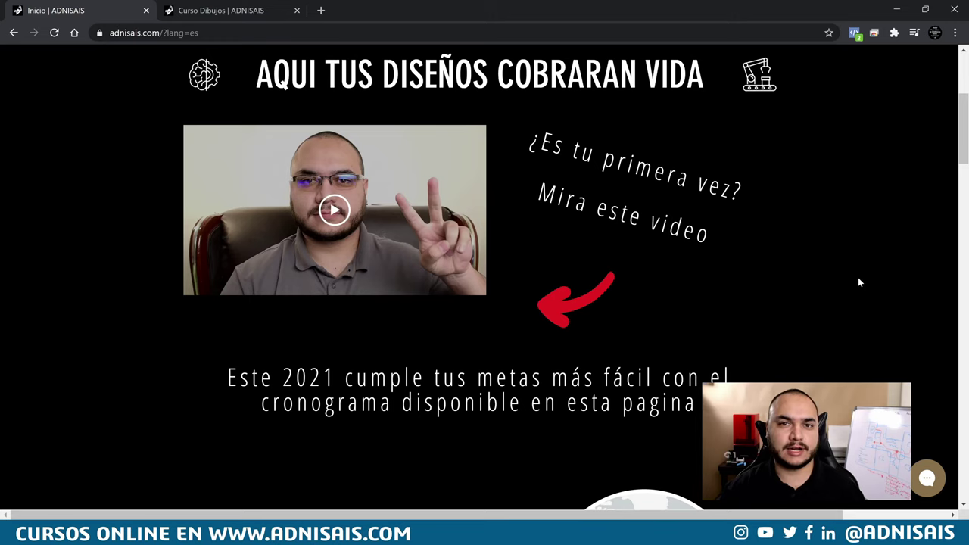
Step: Scroll down through the ADNISAIS home page
scroll(836, 286, down, 3)
scroll(836, 287, down, 1)
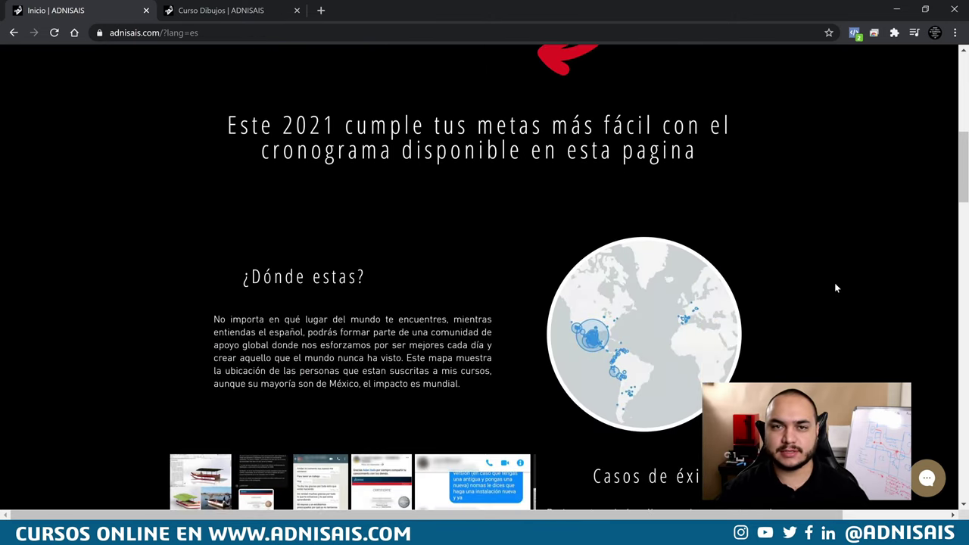
scroll(835, 294, down, 1)
scroll(830, 291, down, 1)
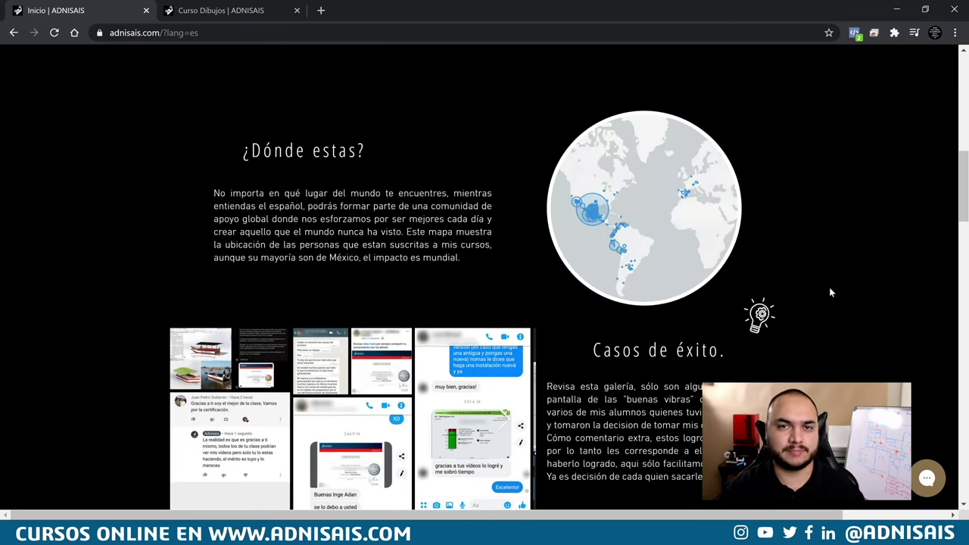
scroll(830, 293, down, 1)
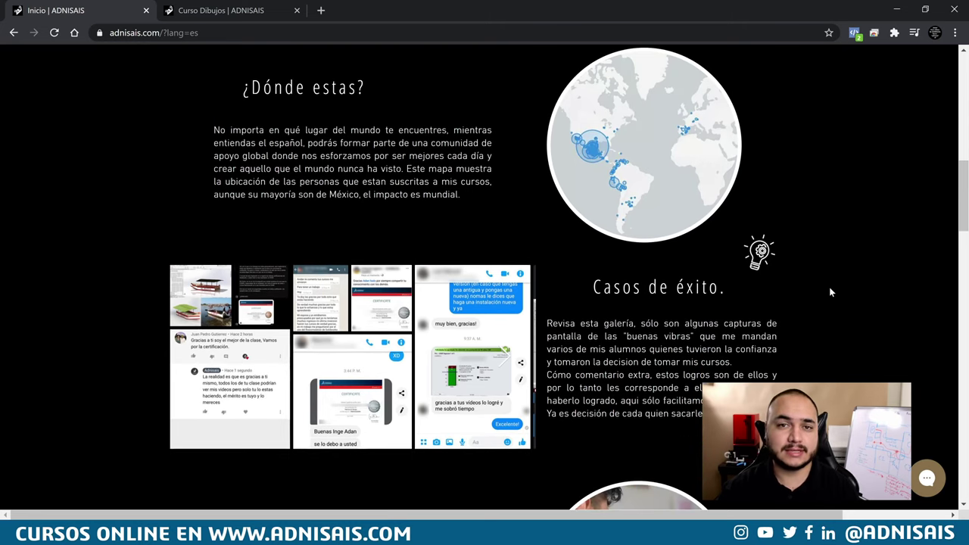
Step: Switch to the Curso Dibujos course tab and scroll through its lesson videos
key(ctrl+Tab)
scroll(831, 291, down, 2)
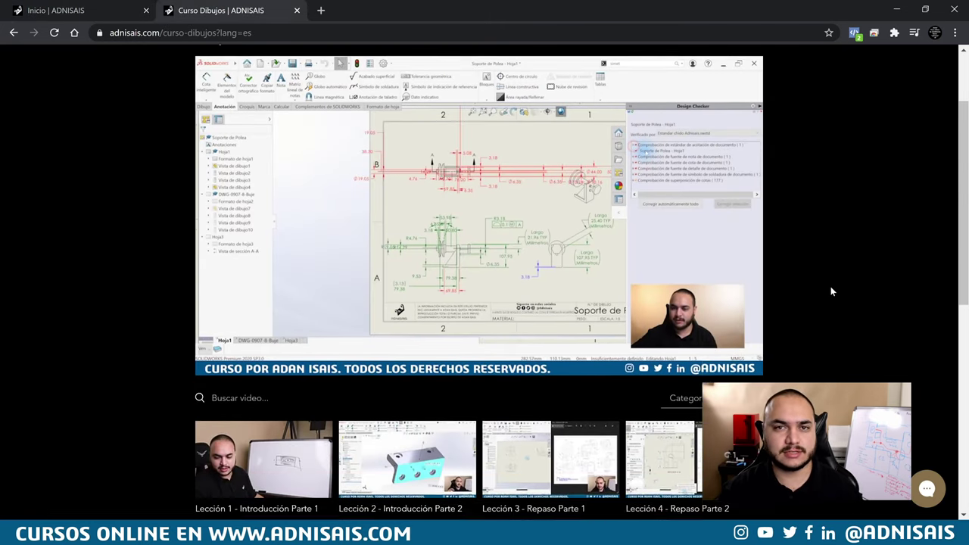
scroll(831, 292, down, 1)
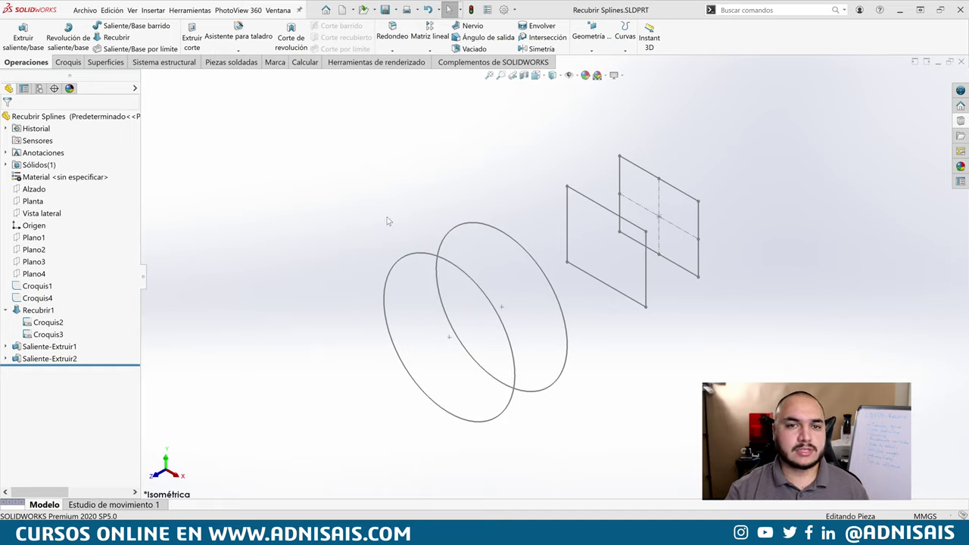
mouse_move(746, 238)
middle_down()
mouse_move(731, 210)
mouse_move(697, 189)
mouse_move(680, 199)
mouse_move(720, 194)
mouse_move(698, 216)
middle_up()
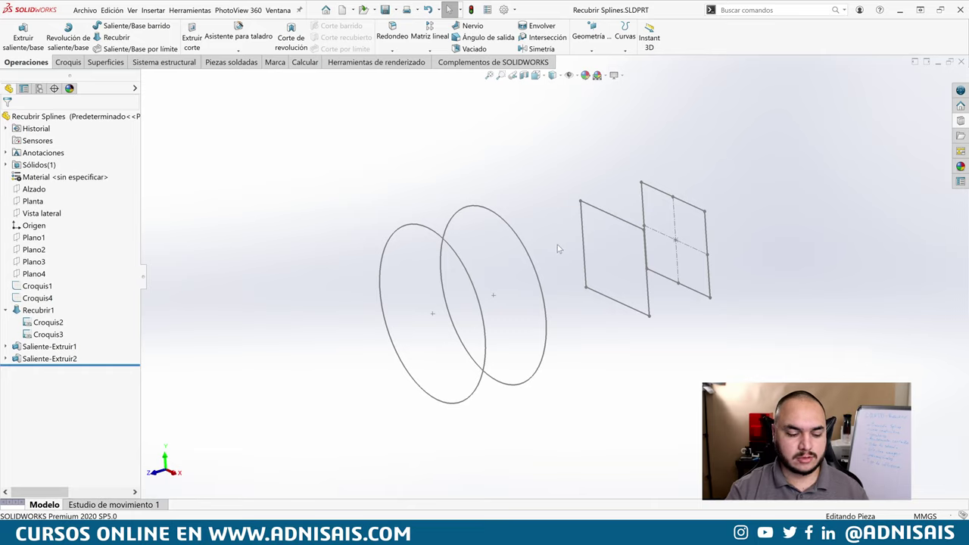
mouse_move(696, 216)
middle_down()
mouse_move(689, 177)
mouse_move(648, 201)
mouse_move(688, 219)
middle_up()
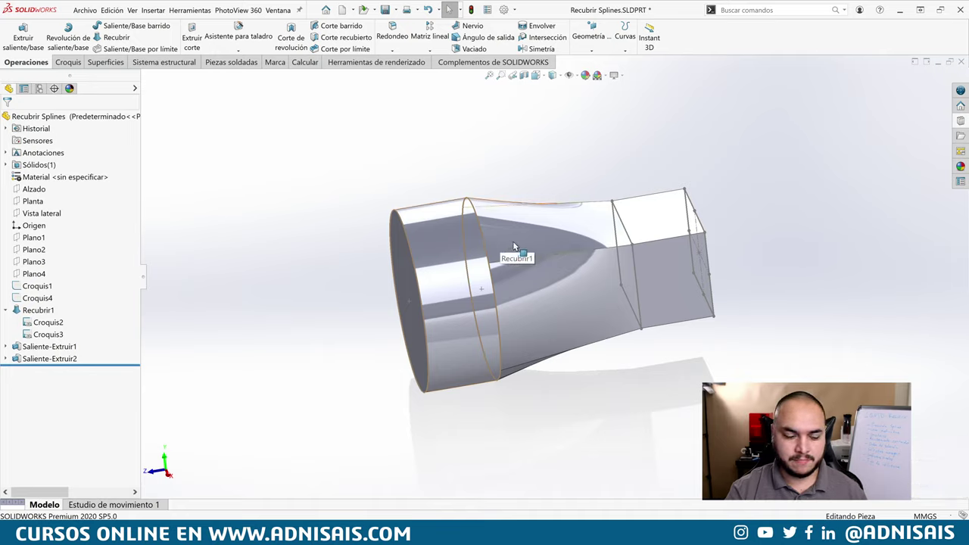
key(Tab)
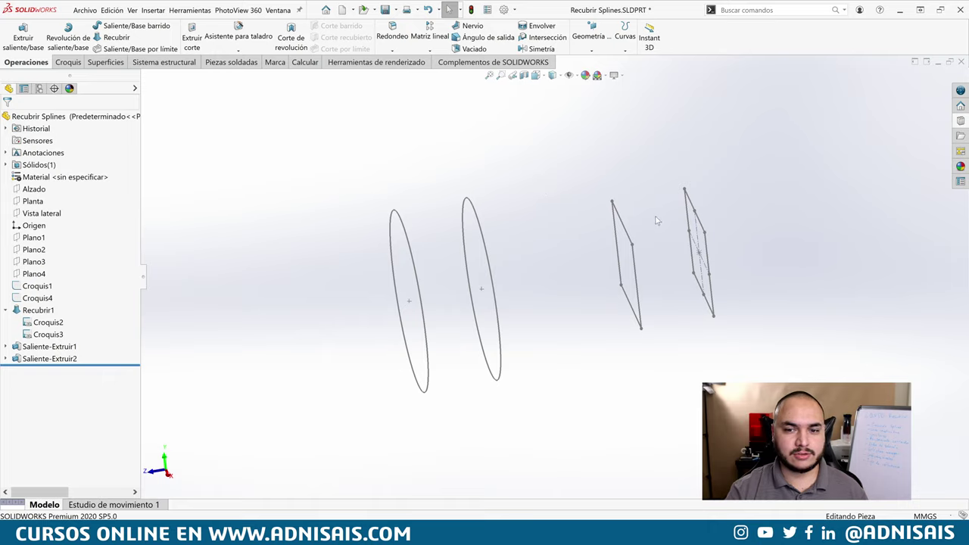
mouse_move(658, 220)
middle_down()
mouse_move(649, 211)
mouse_move(618, 224)
middle_up()
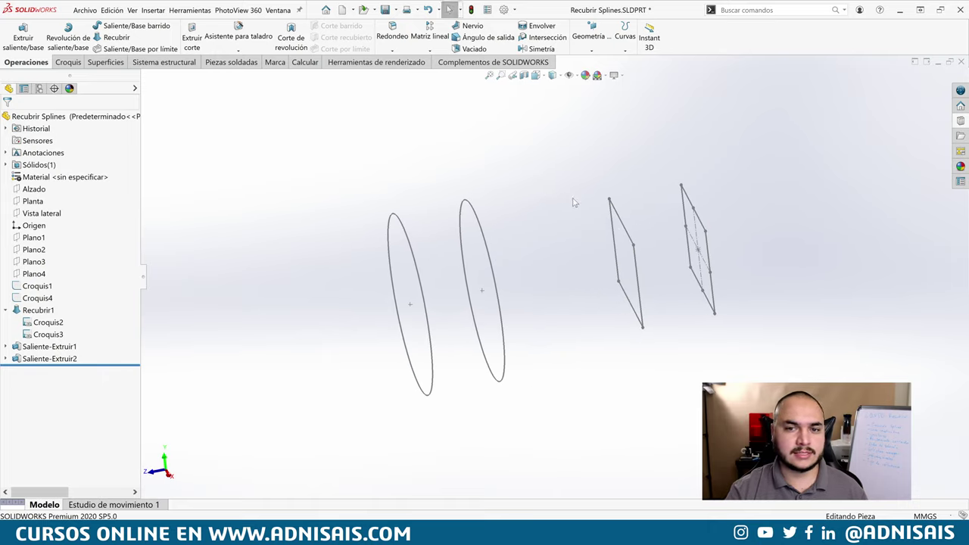
Step: Start a new 3D sketch in the Recubrir Splines part
click(79, 64)
click(15, 50)
click(36, 73)
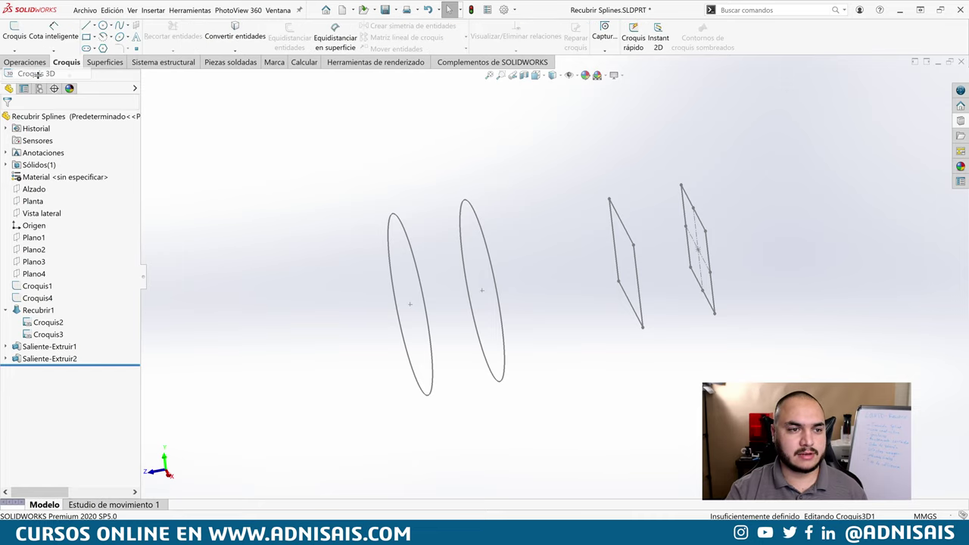
middle_drag(685, 220, 704, 211)
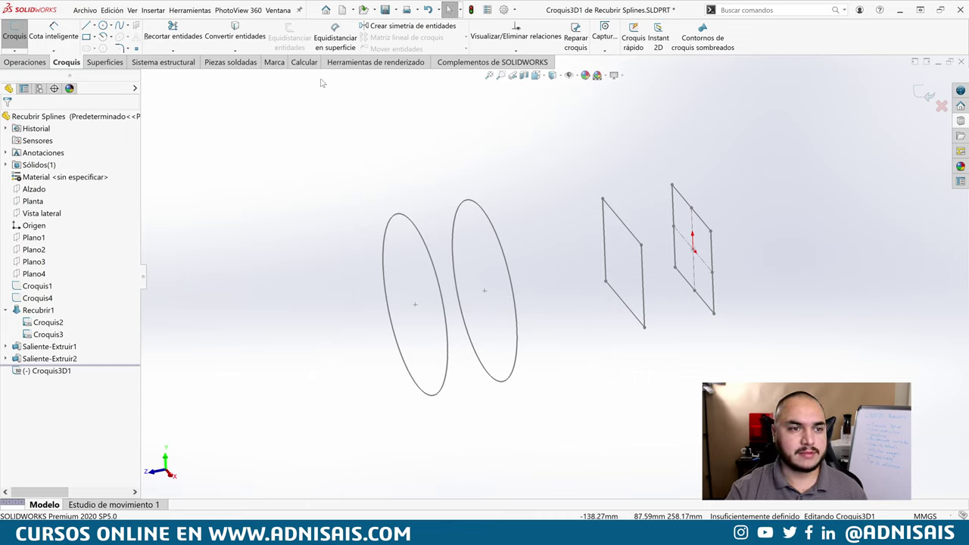
Step: Draw a spline from the outer square's corner through the nearer square to both circles' edges
click(120, 25)
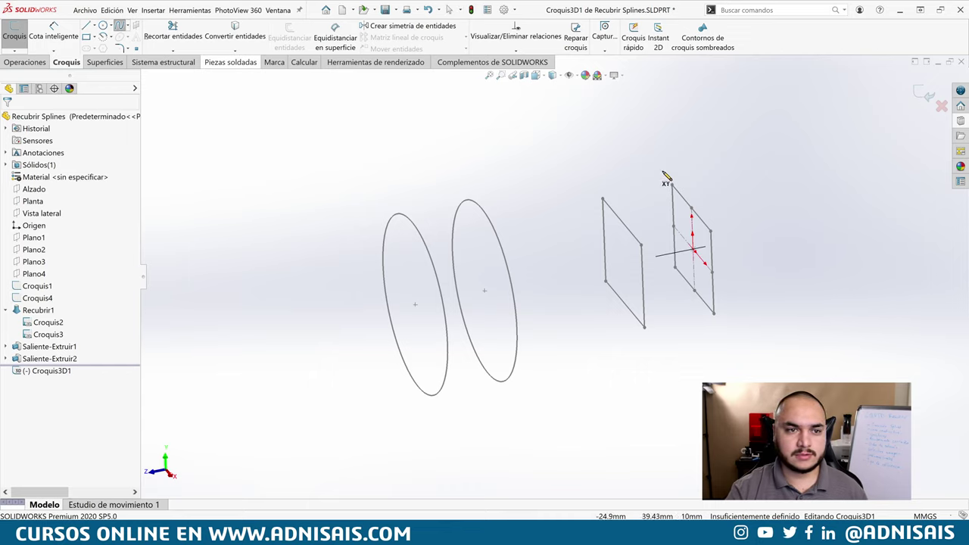
click(712, 232)
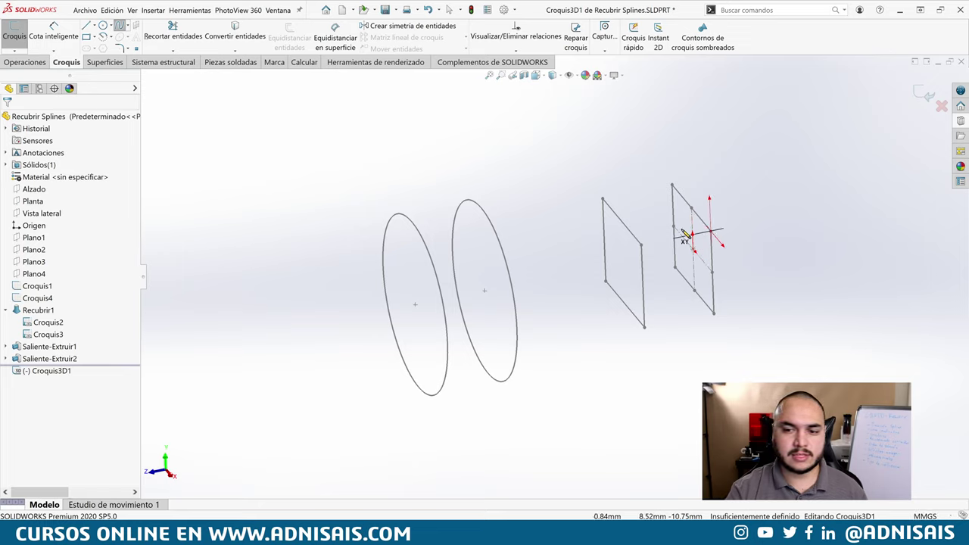
click(641, 246)
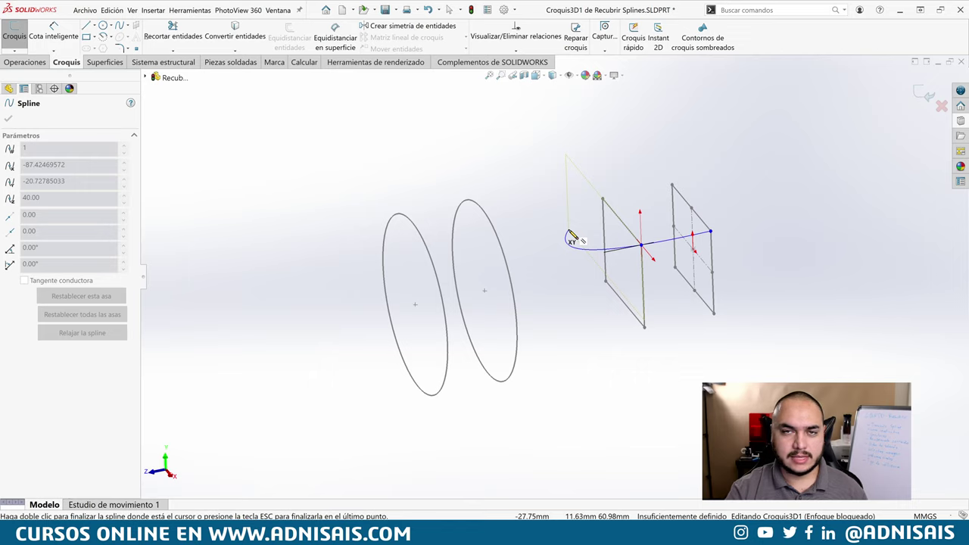
mouse_move(567, 230)
middle_down()
mouse_move(516, 242)
mouse_move(484, 269)
middle_up()
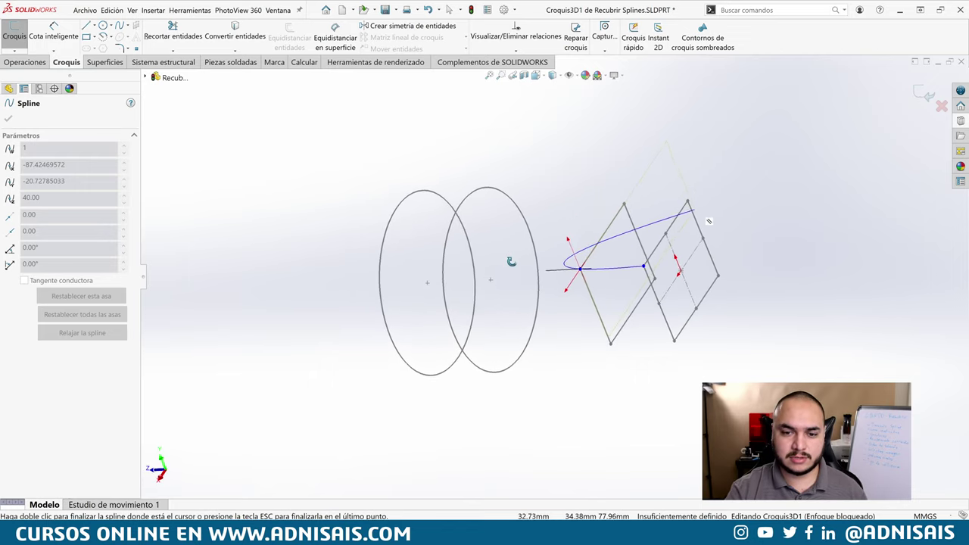
click(444, 279)
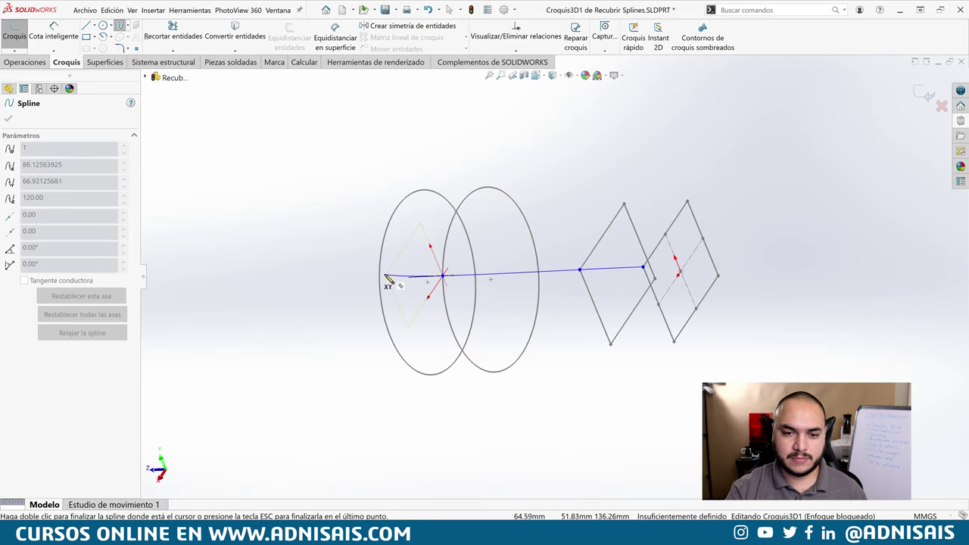
double_click(380, 281)
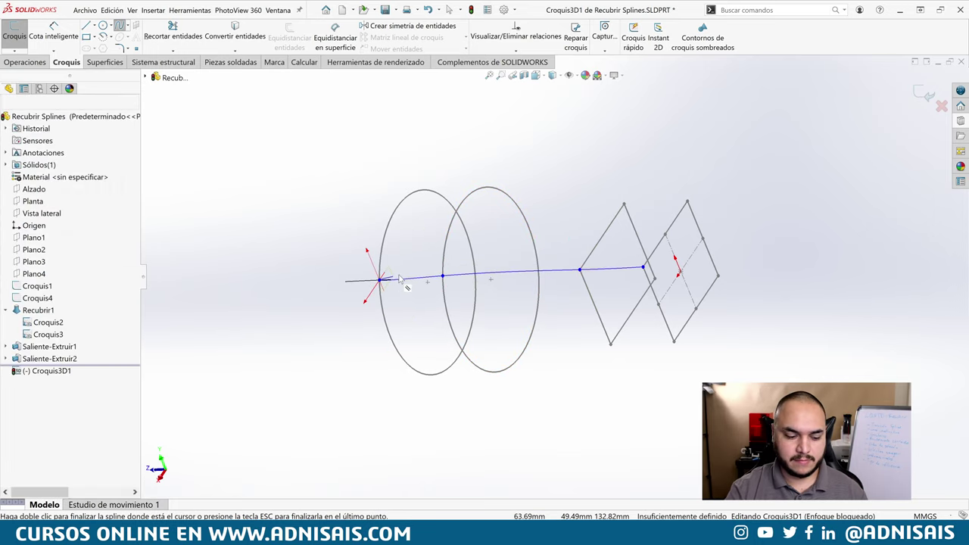
Step: Exit the 3D sketch, keeping the spline as Croquis3D1
mouse_move(566, 220)
middle_down()
mouse_move(611, 173)
mouse_move(595, 125)
mouse_move(642, 183)
mouse_move(669, 262)
mouse_move(737, 281)
mouse_move(703, 335)
mouse_move(710, 379)
mouse_move(843, 174)
middle_up()
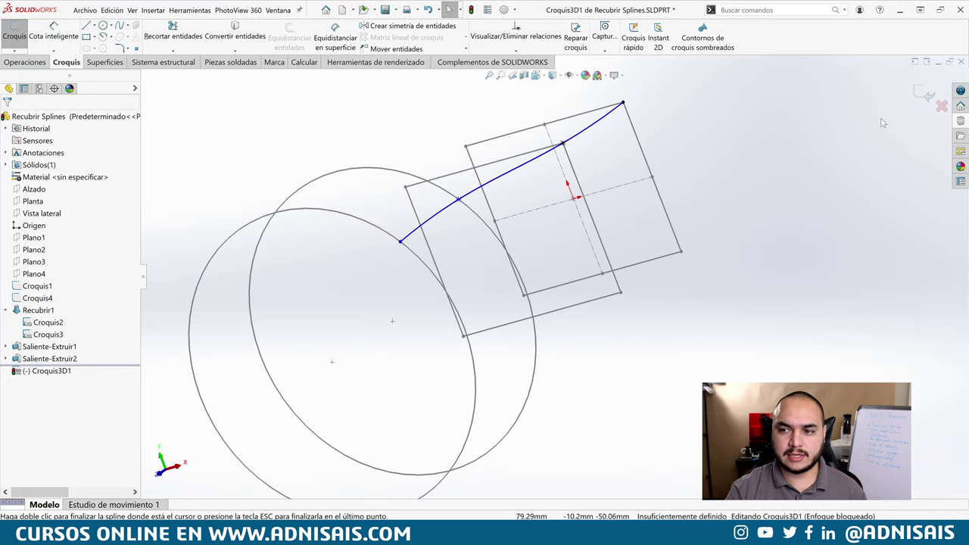
click(927, 96)
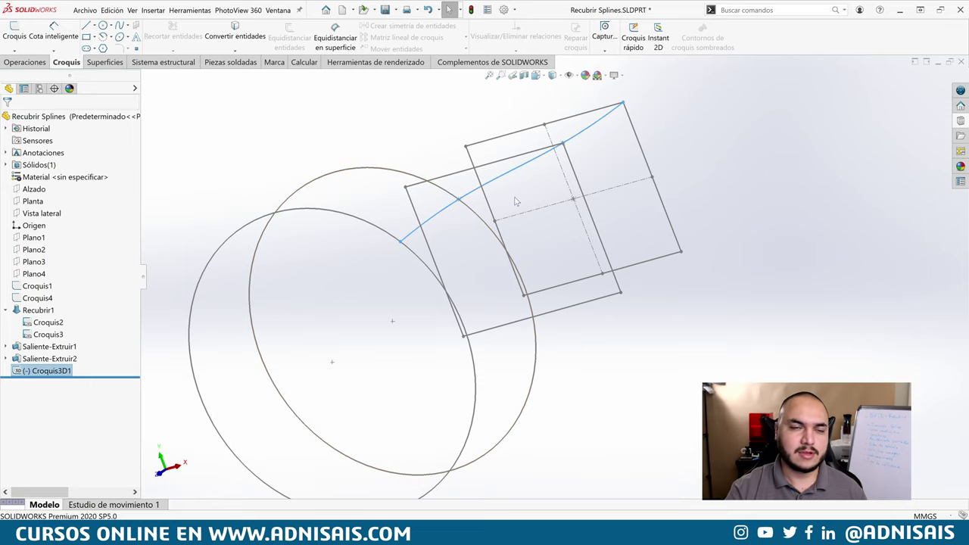
middle_drag(532, 194, 436, 166)
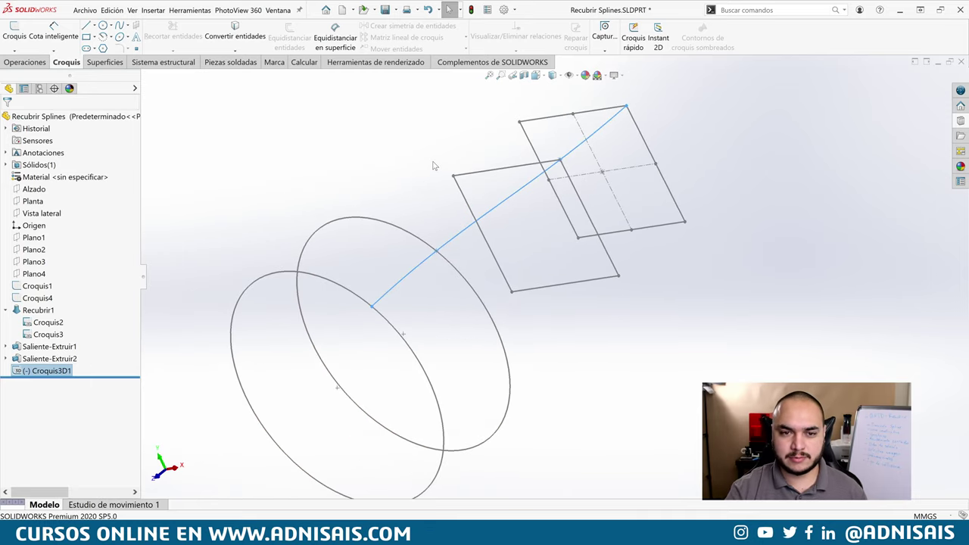
click(435, 166)
Step: Start a loft with the outer square, second square, nearer circle and last circle as profiles
click(30, 62)
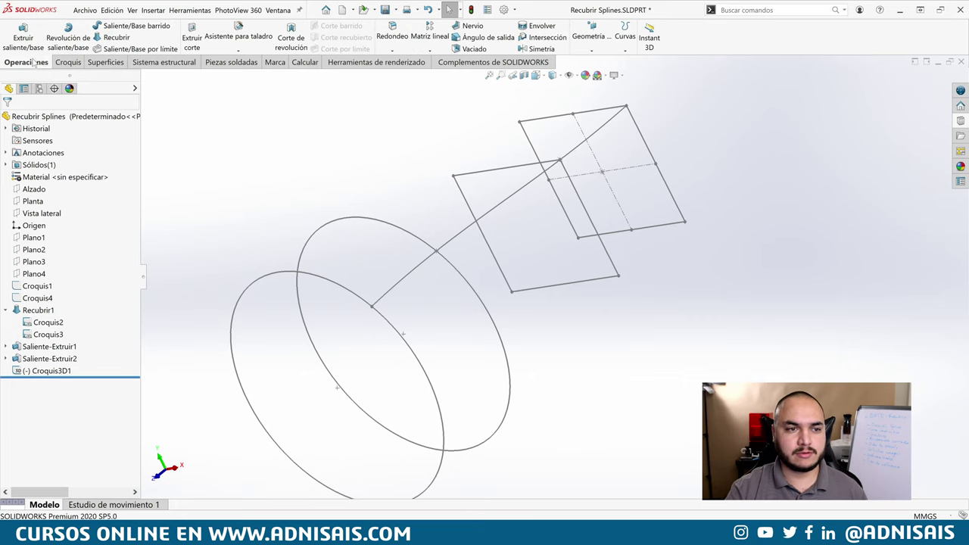
click(113, 39)
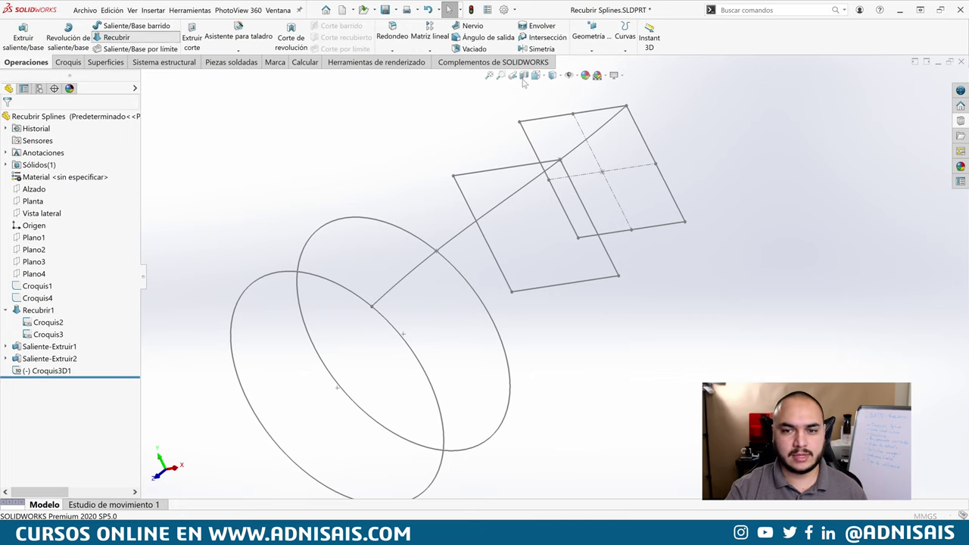
click(607, 114)
click(550, 166)
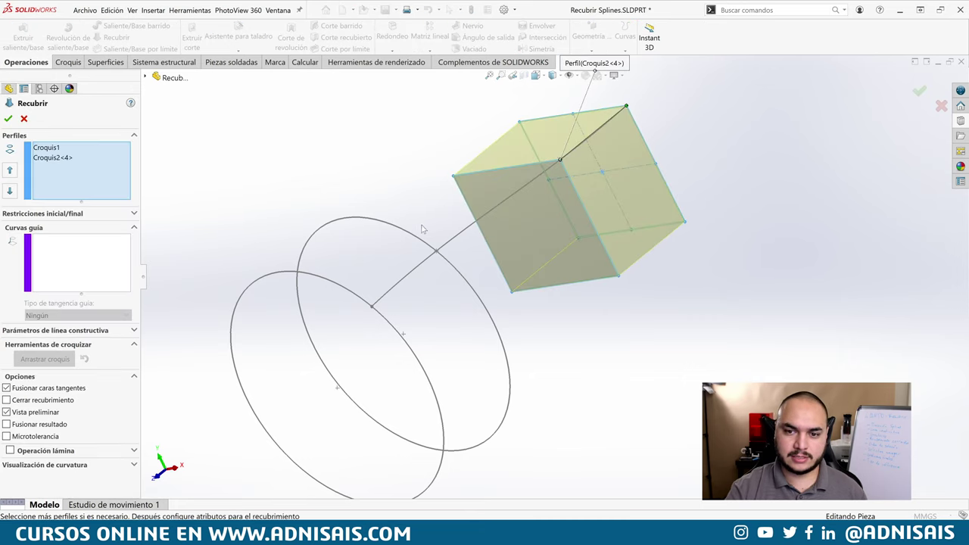
click(414, 239)
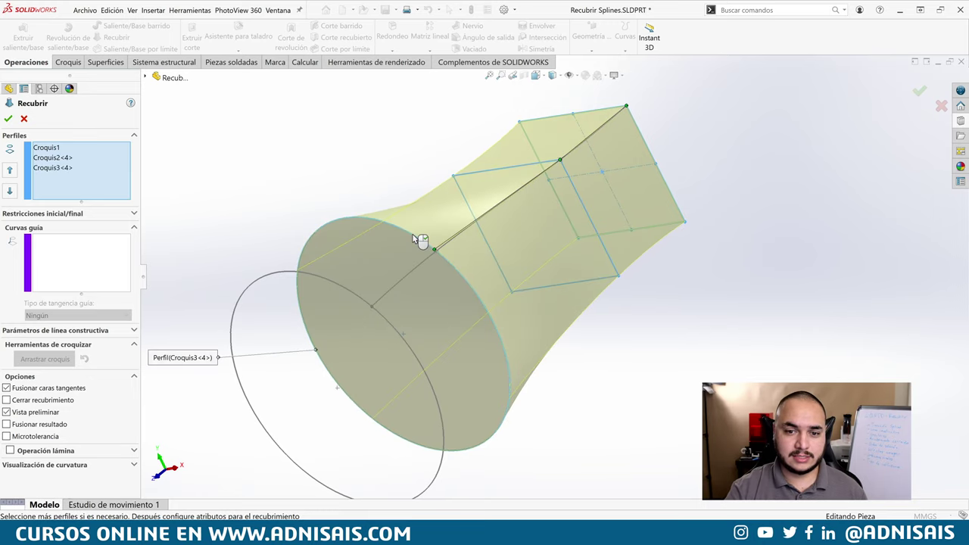
mouse_move(566, 188)
middle_down()
mouse_move(614, 162)
mouse_move(625, 171)
mouse_move(614, 144)
mouse_move(633, 163)
middle_up()
scroll(616, 165, down, 5)
scroll(633, 162, up, 5)
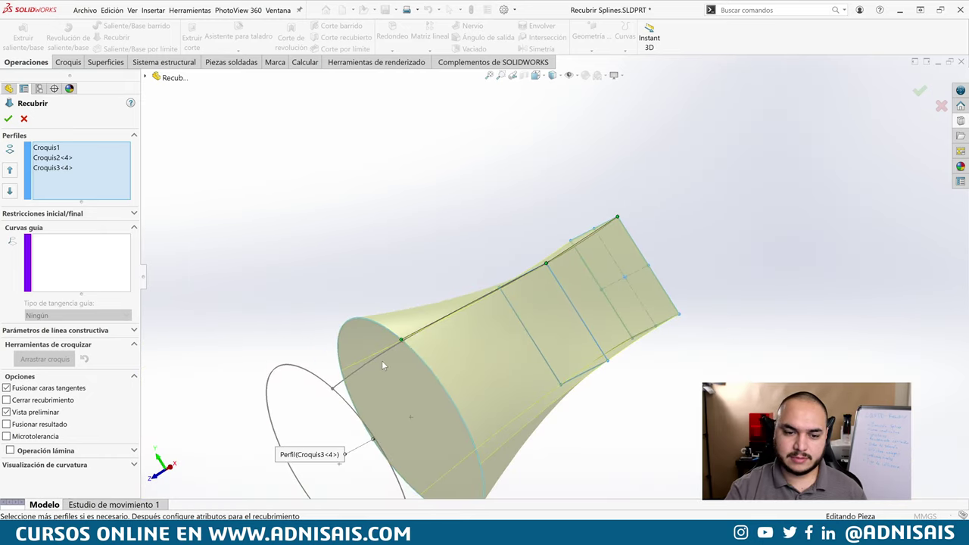
click(334, 382)
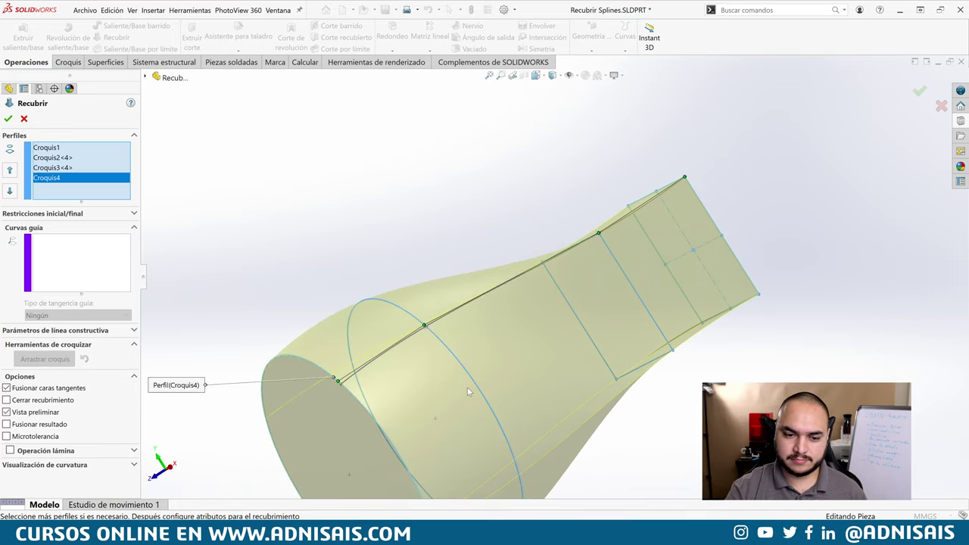
Step: Inspect the four-profile loft preview from several angles and accept it
mouse_move(580, 368)
middle_down()
mouse_move(479, 378)
mouse_move(493, 428)
mouse_move(310, 318)
middle_up()
key(ctrl+4)
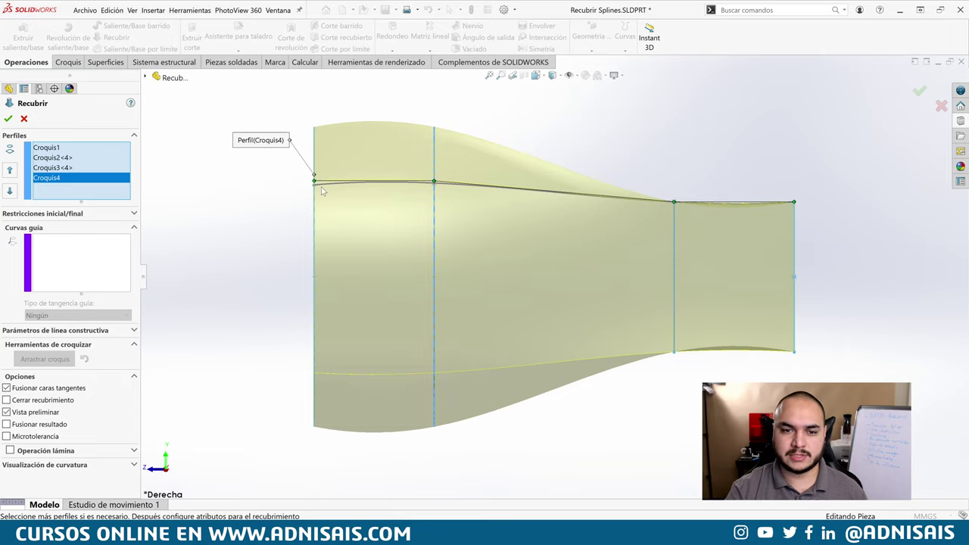
mouse_move(510, 199)
middle_down()
mouse_move(620, 219)
mouse_move(652, 252)
mouse_move(785, 212)
middle_up()
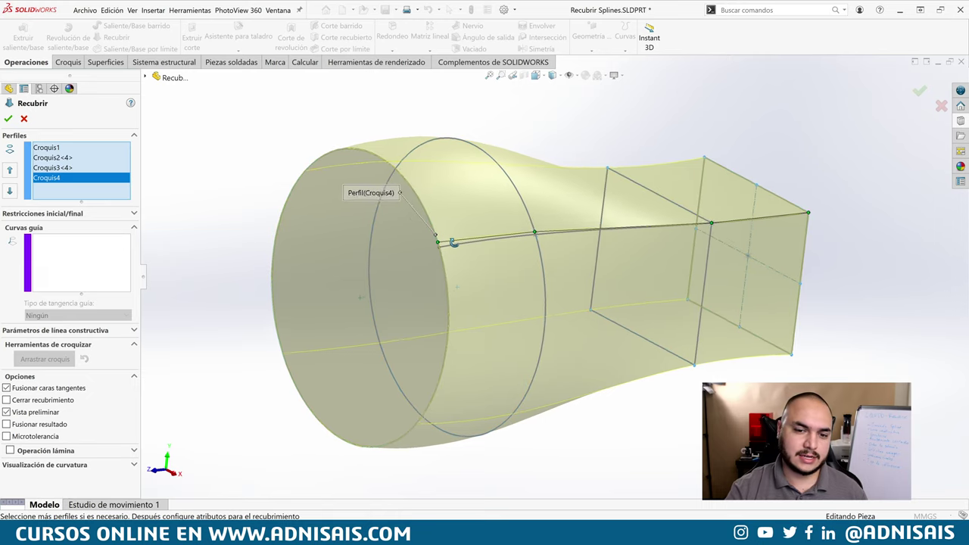
mouse_move(477, 245)
middle_down()
mouse_move(560, 241)
mouse_move(658, 115)
middle_up()
scroll(560, 242, down, 5)
scroll(681, 136, up, 2)
scroll(697, 154, up, 3)
middle_drag(697, 153, 92, 114)
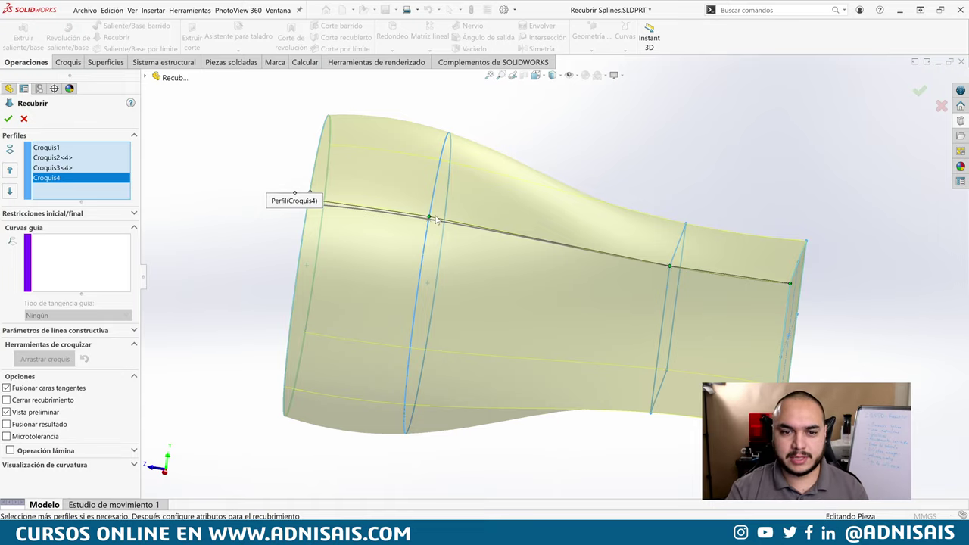
middle_drag(467, 220, 513, 225)
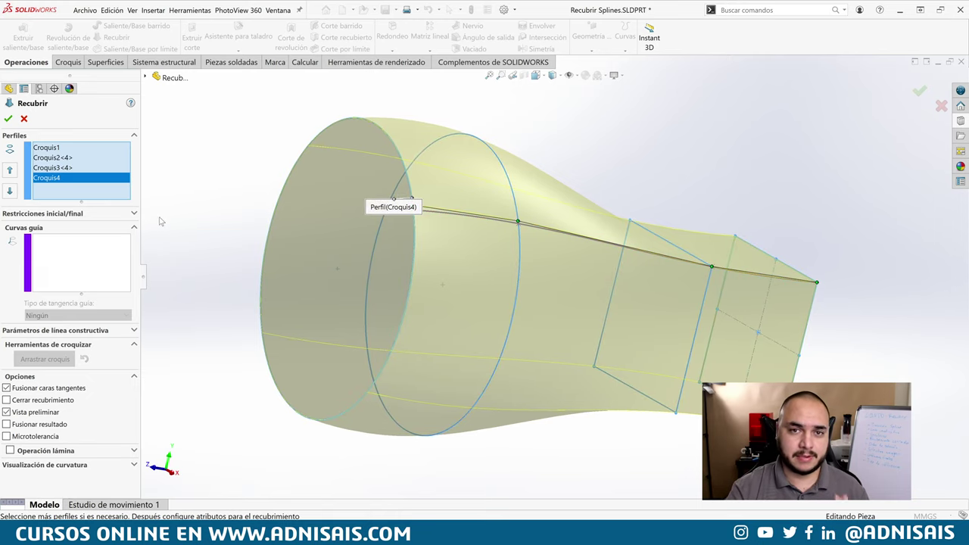
click(9, 120)
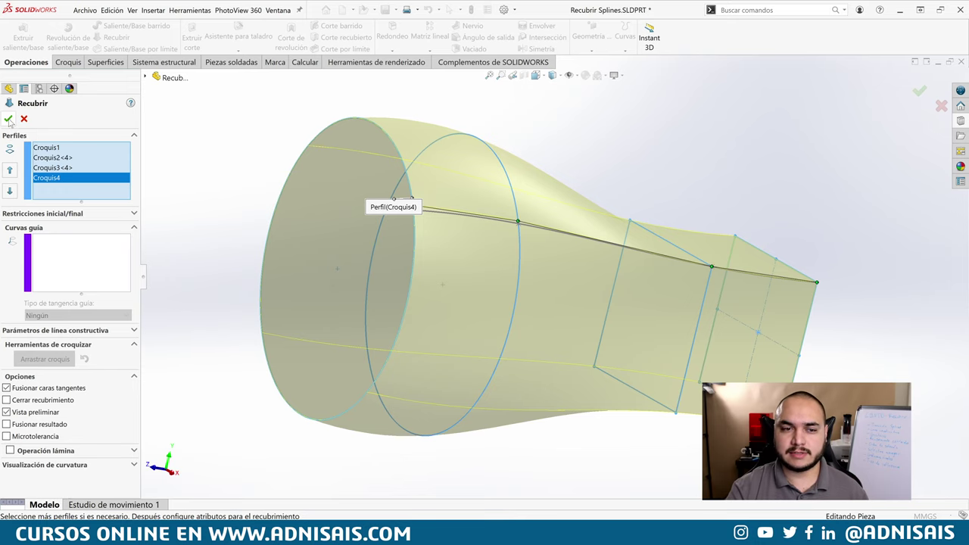
Step: View the finished loft Recubrir2 from the Right side, then open the Ventana menu
key(ctrl+4)
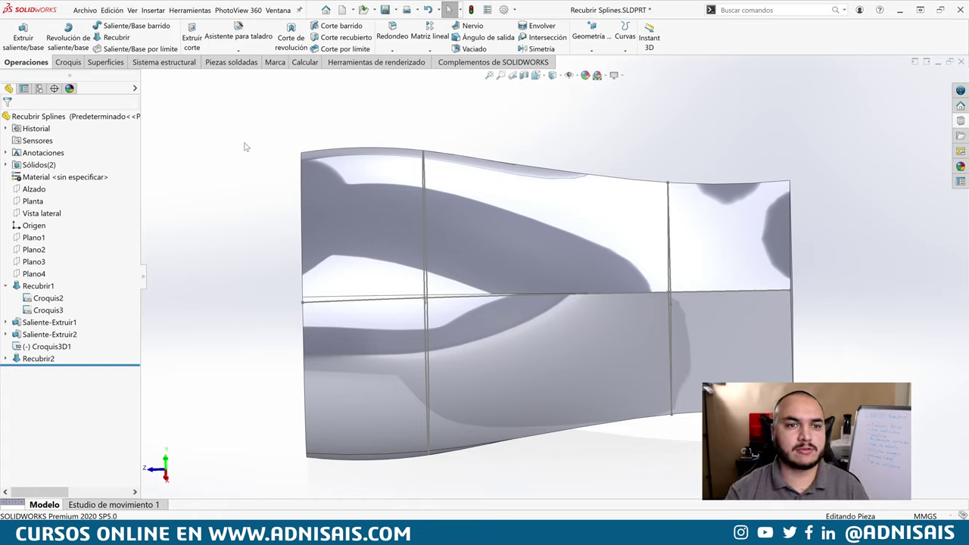
click(278, 10)
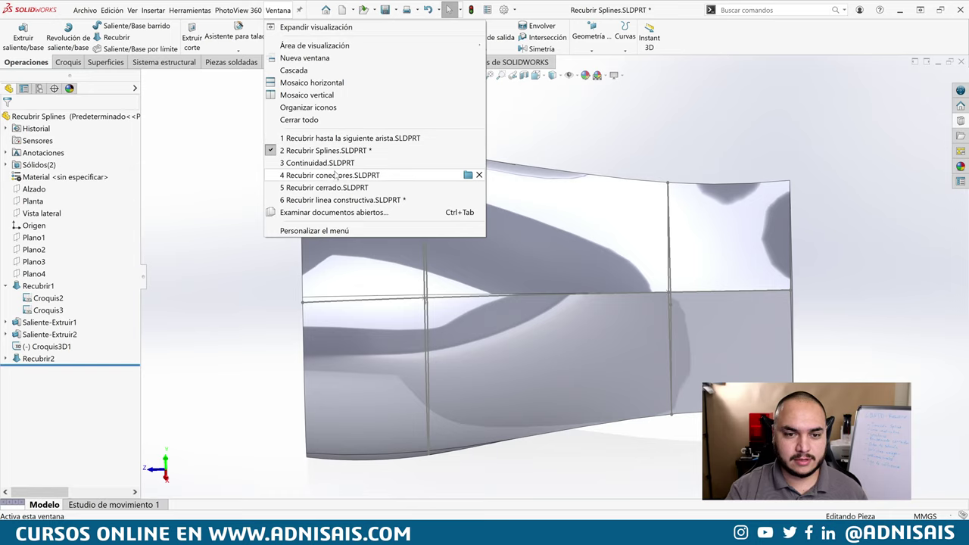
Step: Switch to Recubrir linea constructiva.SLDPRT and orbit its sketches into a 3D view
click(345, 200)
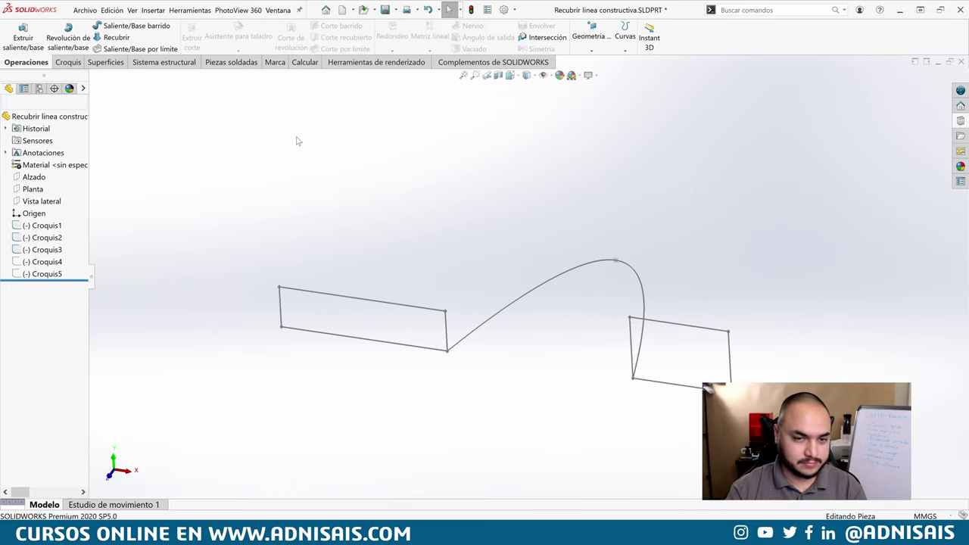
mouse_move(678, 212)
middle_down()
mouse_move(661, 212)
mouse_move(664, 261)
middle_up()
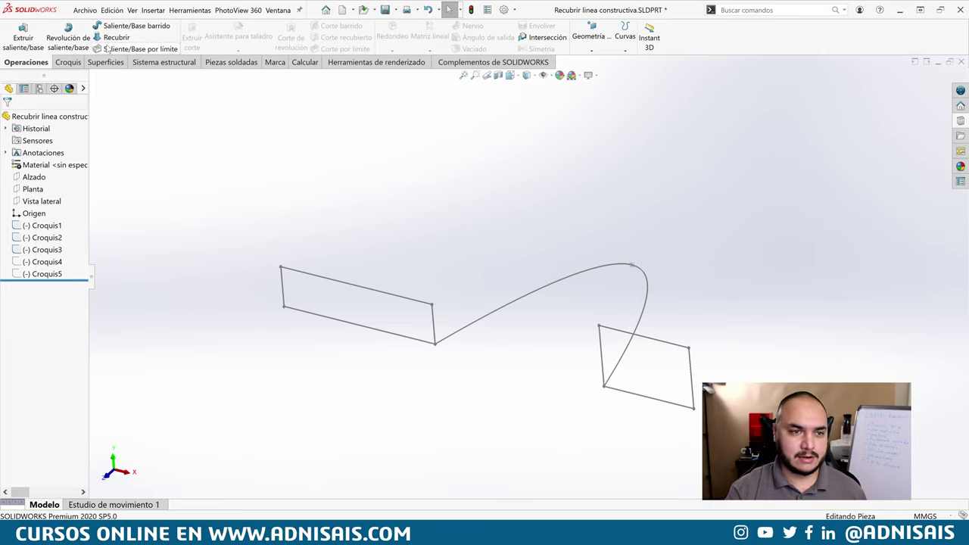
Step: Start a loft with the two rectangles Croquis1 and Croquis2 as profiles
click(117, 37)
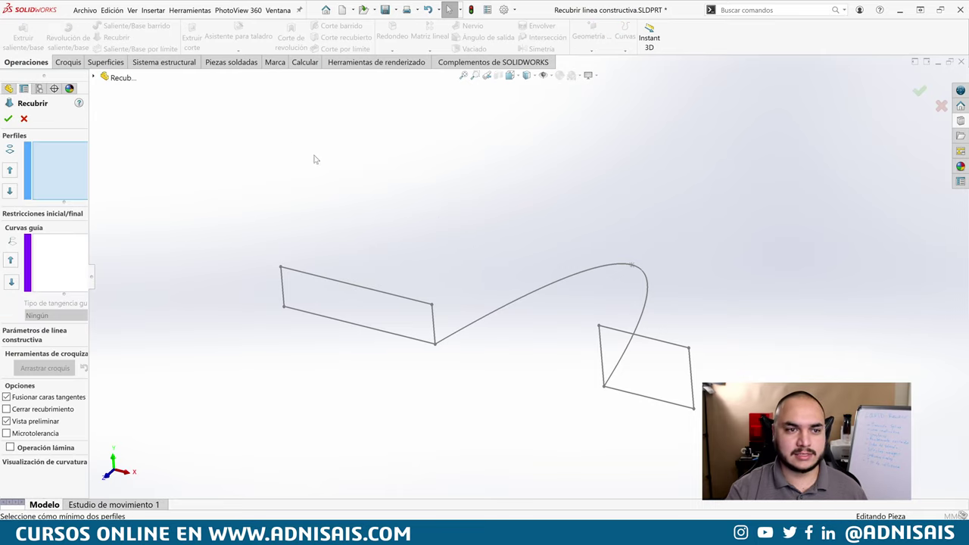
click(601, 339)
click(434, 323)
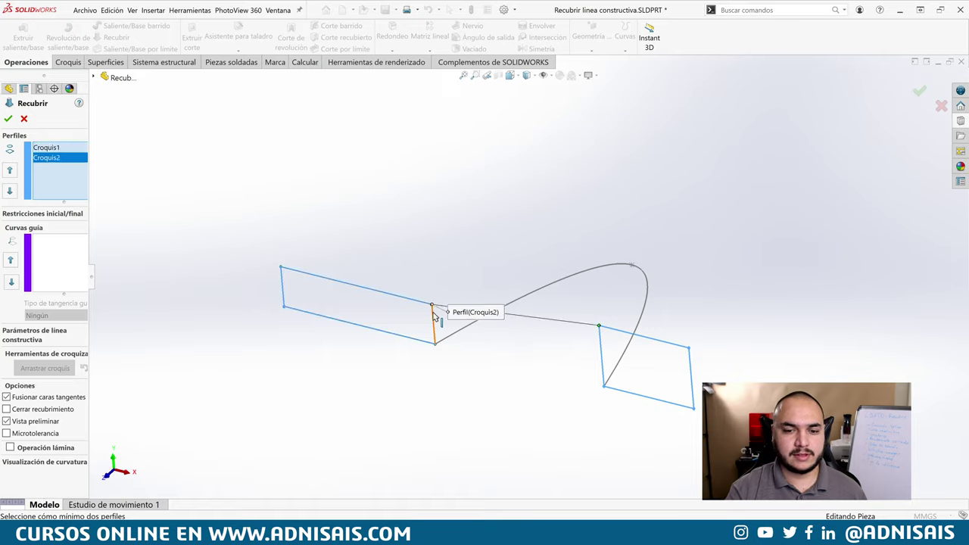
middle_drag(529, 253, 540, 257)
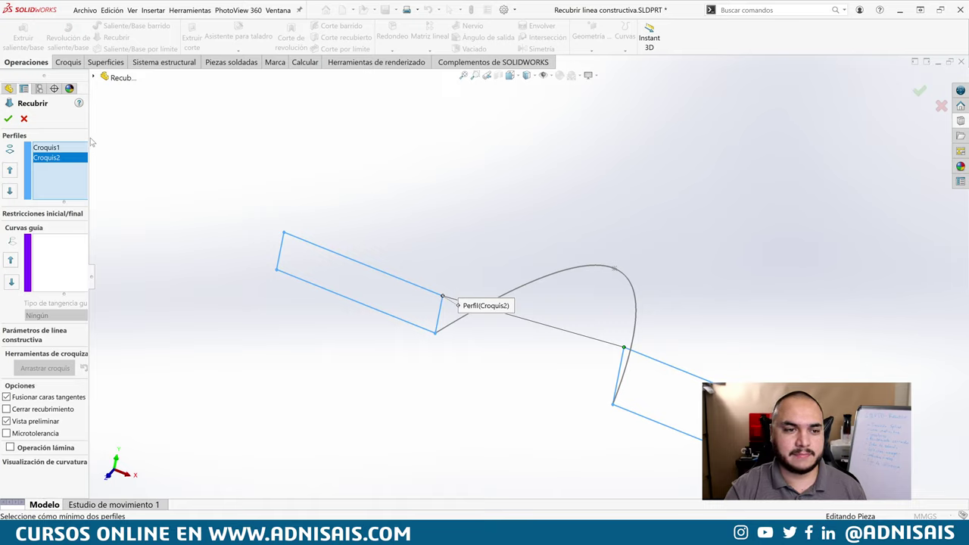
drag(88, 131, 168, 131)
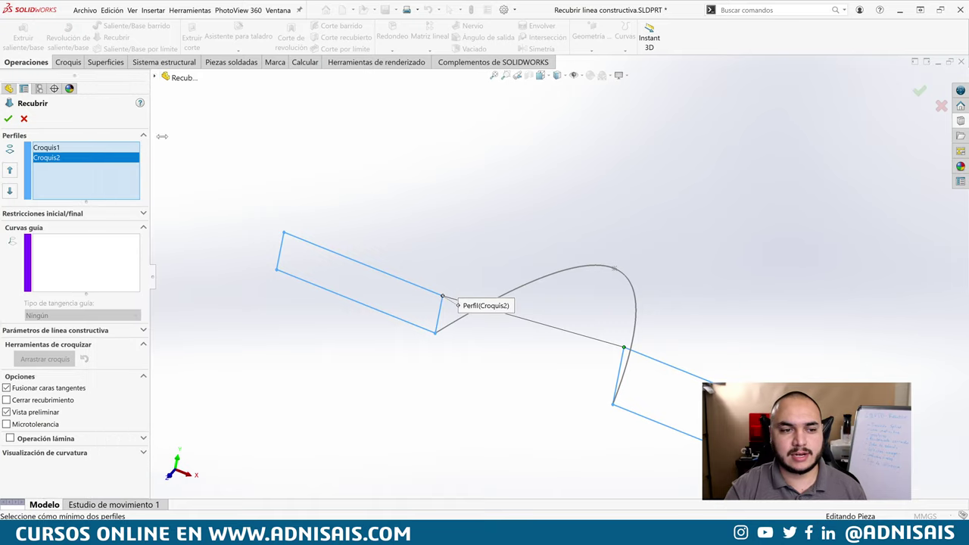
Step: Add arc Croquis3 as a Global-influence guide curve and try confirming; the rebuild fails
click(155, 253)
click(554, 281)
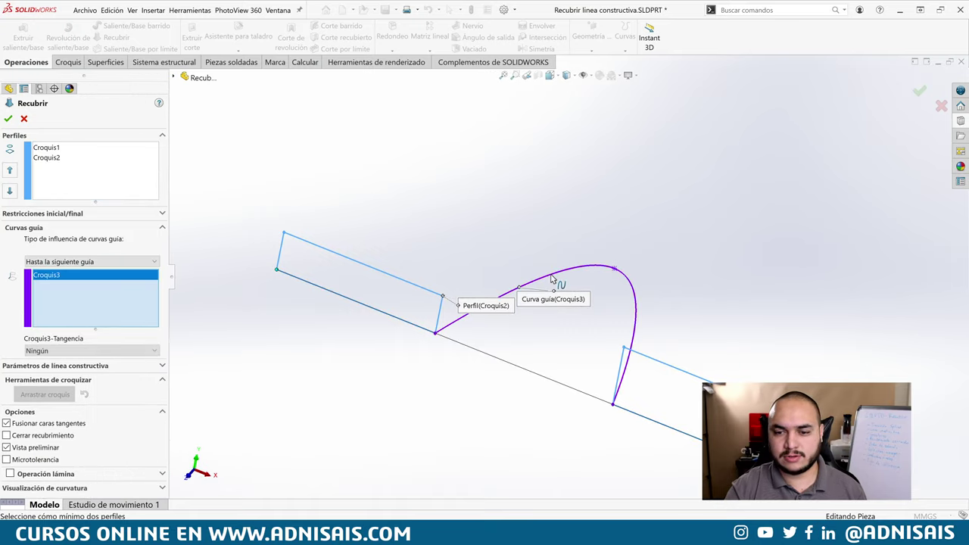
middle_drag(624, 281, 603, 269)
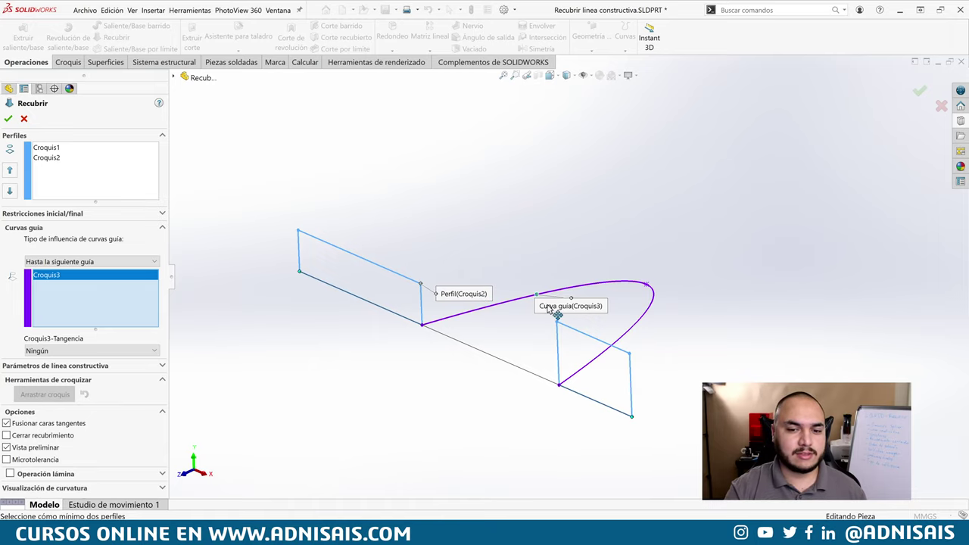
click(62, 262)
click(62, 302)
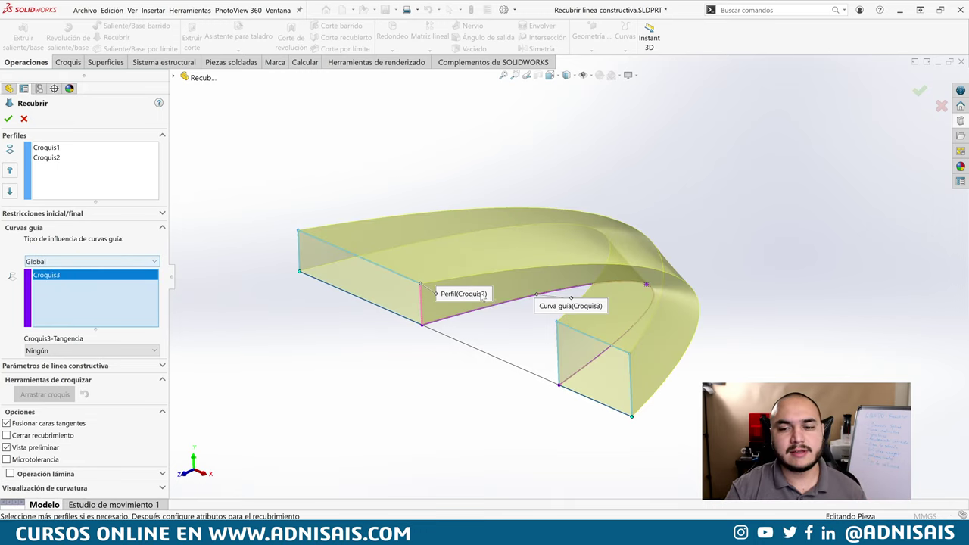
mouse_move(483, 298)
middle_down()
mouse_move(513, 264)
mouse_move(496, 314)
middle_up()
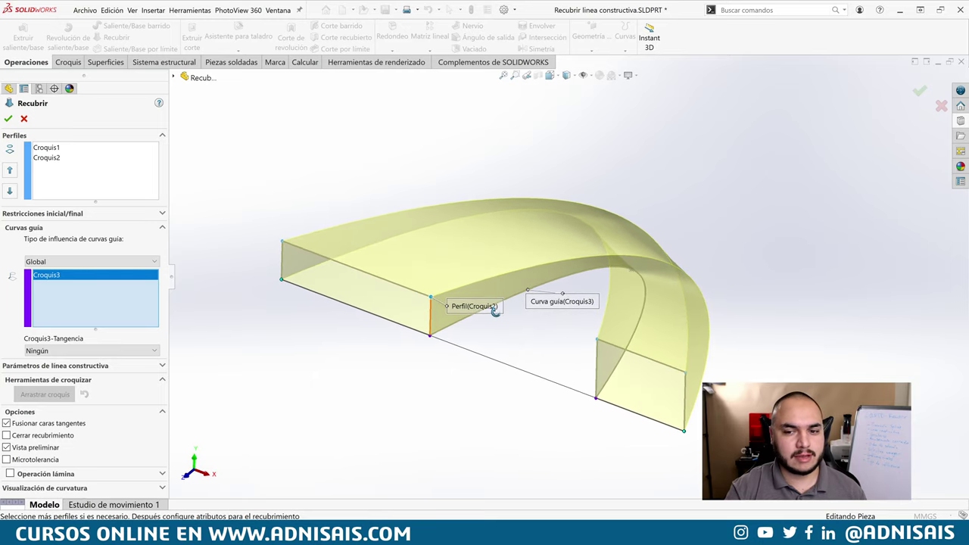
click(6, 118)
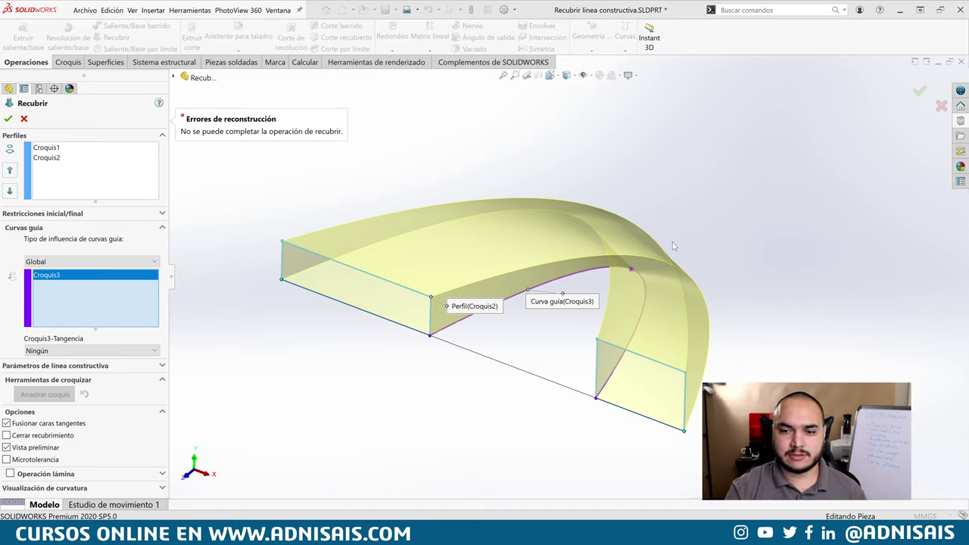
mouse_move(716, 250)
middle_down()
mouse_move(741, 237)
mouse_move(732, 244)
middle_up()
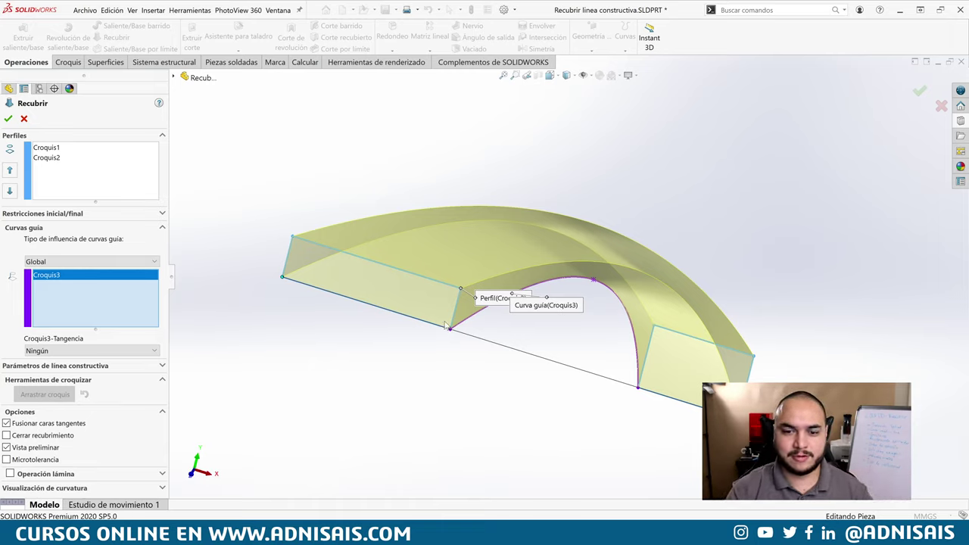
Step: Remove the arc from the guide curves and set Croquis3 as the loft's centerline
right_click(59, 285)
click(91, 291)
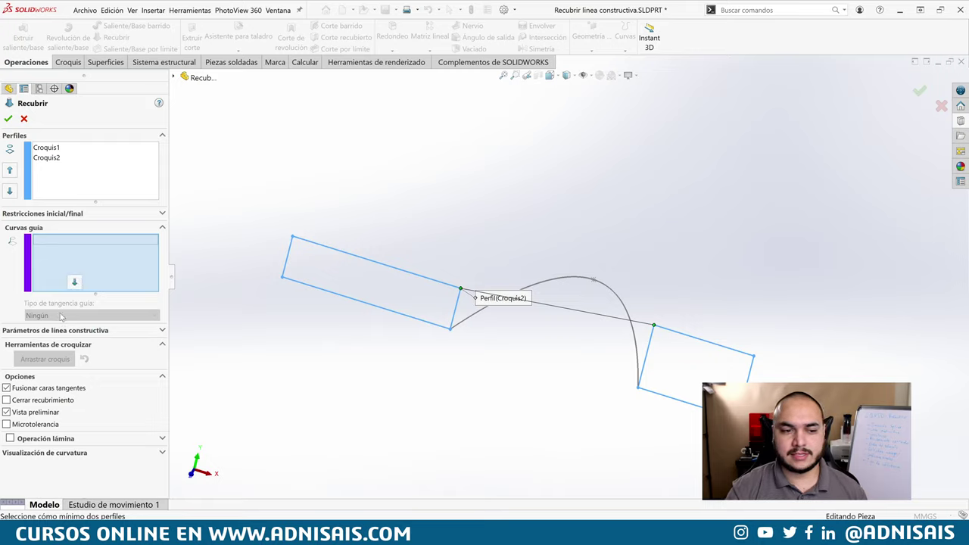
click(108, 331)
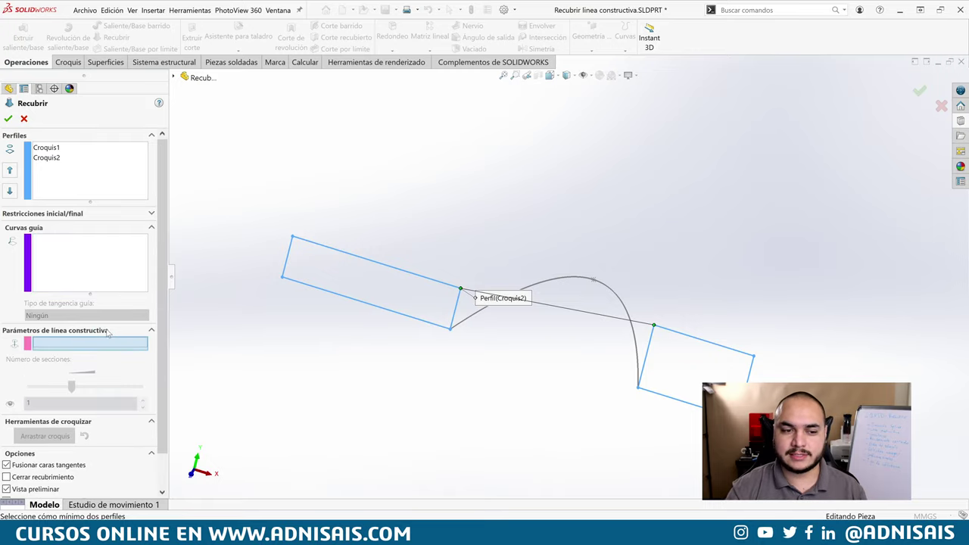
click(152, 228)
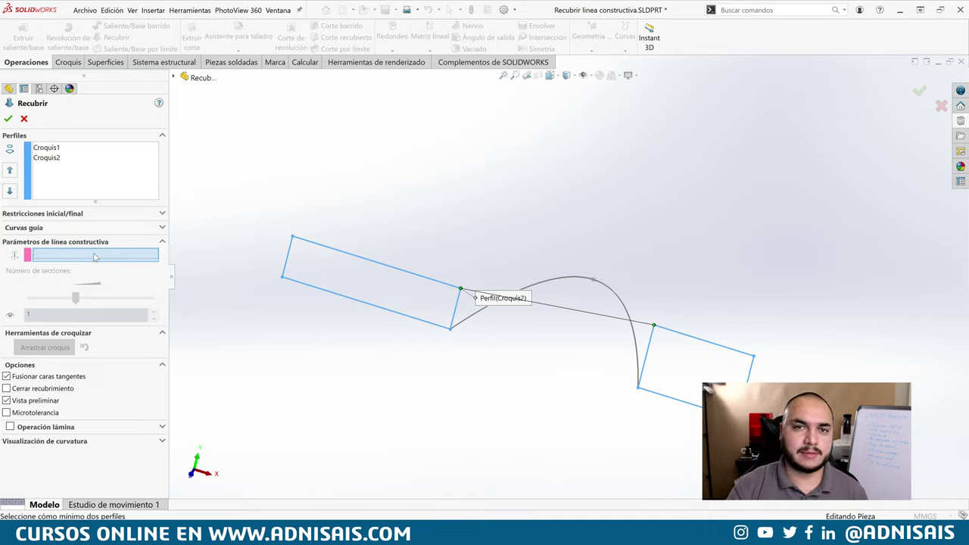
click(622, 301)
Step: Orbit around the U-shaped preview and accept the loft as Recubrir4
mouse_move(607, 327)
middle_down()
mouse_move(591, 366)
mouse_move(598, 422)
middle_up()
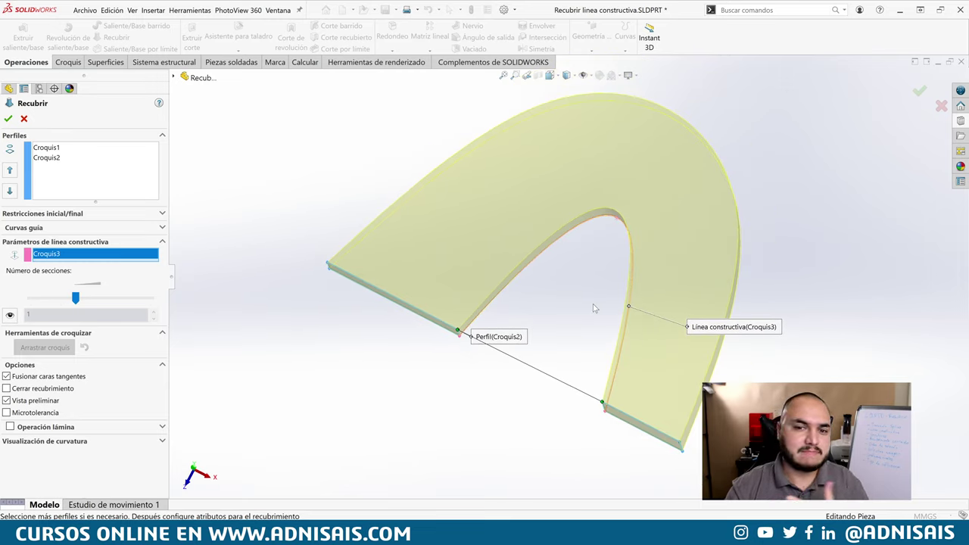
mouse_move(608, 305)
middle_down()
mouse_move(633, 225)
mouse_move(620, 194)
middle_up()
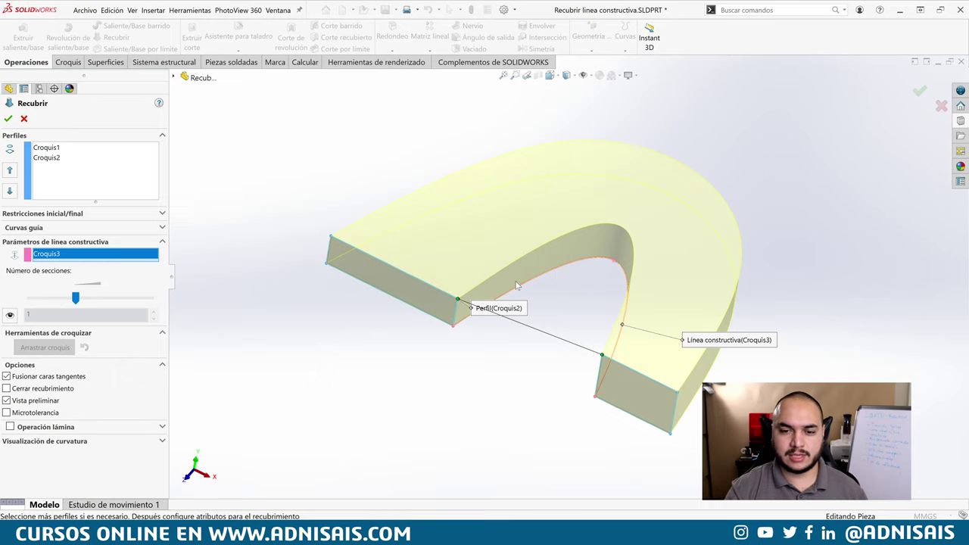
middle_drag(605, 258, 576, 245)
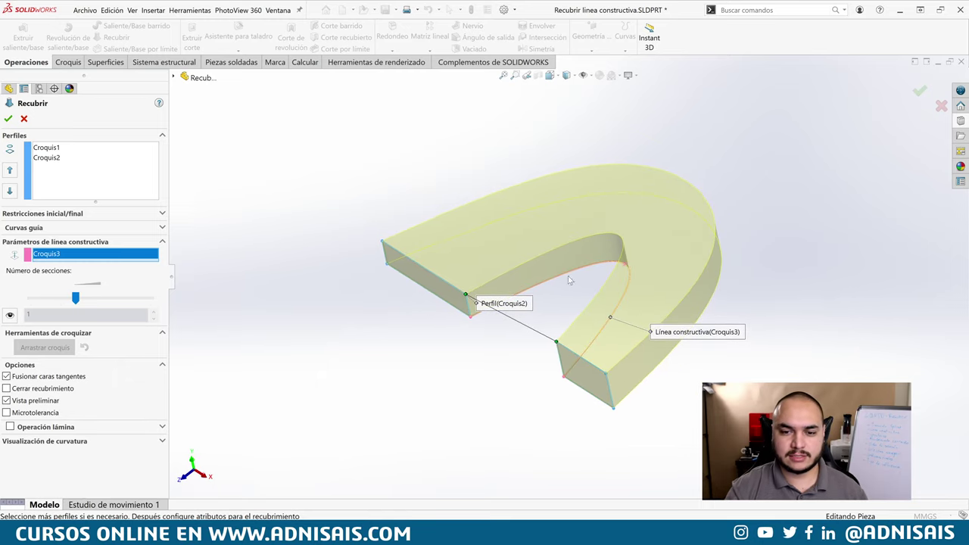
scroll(567, 276, down, 3)
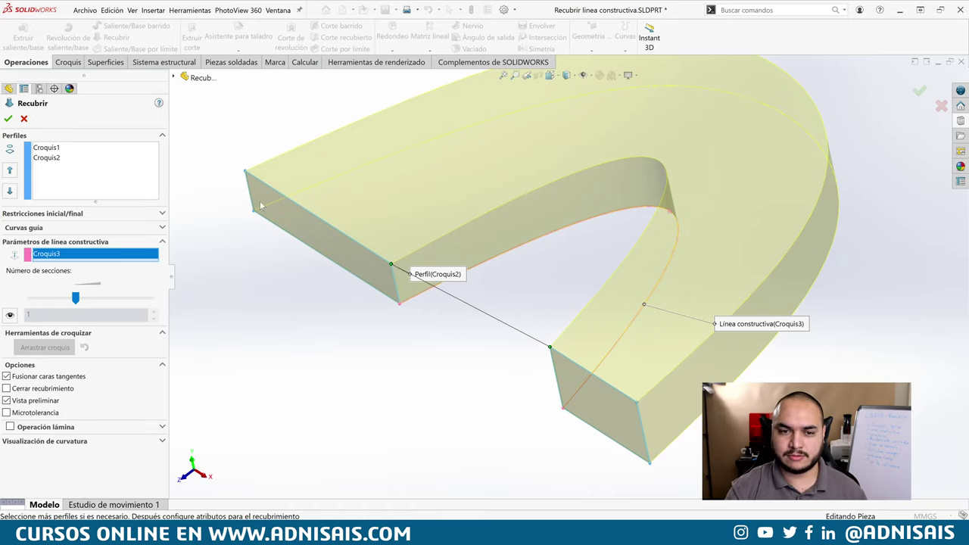
middle_drag(592, 218, 589, 222)
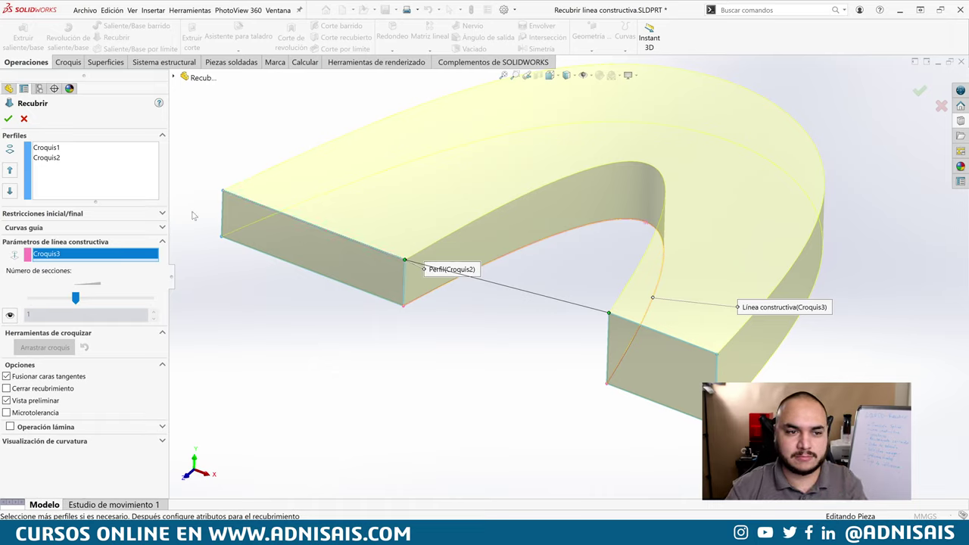
click(9, 119)
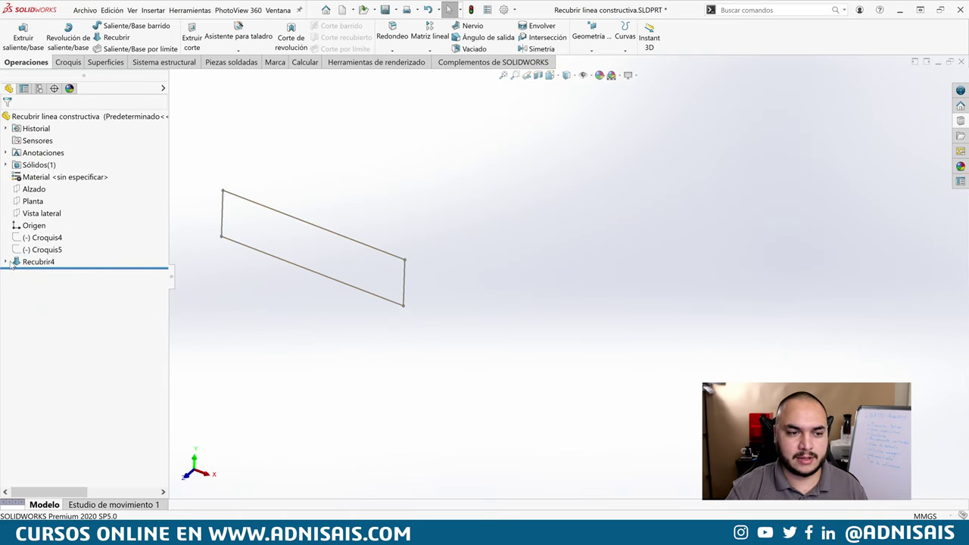
Step: Expand Recubrir4 and show the hidden Croquis4 and Croquis5 sketches
click(6, 261)
click(40, 276)
ctrl+click(53, 299)
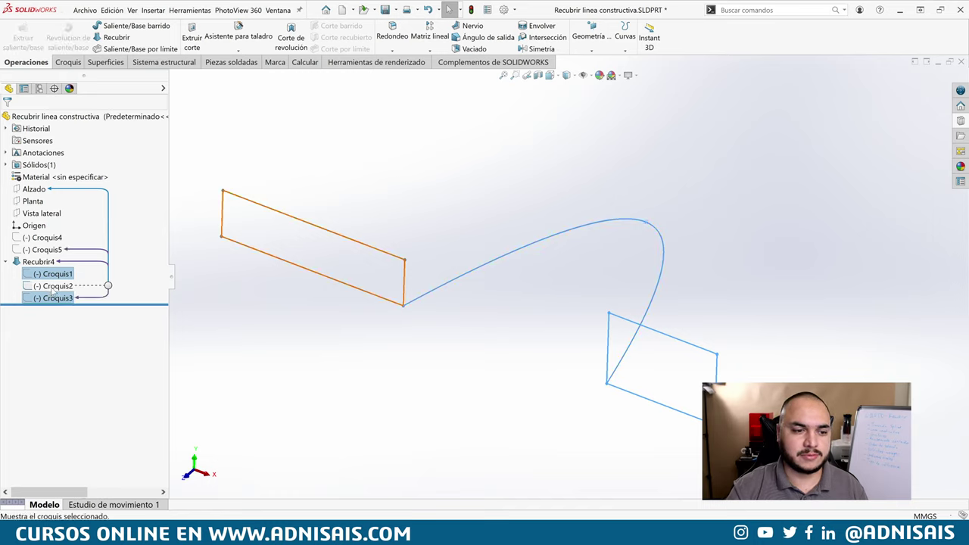
key(Escape)
click(42, 238)
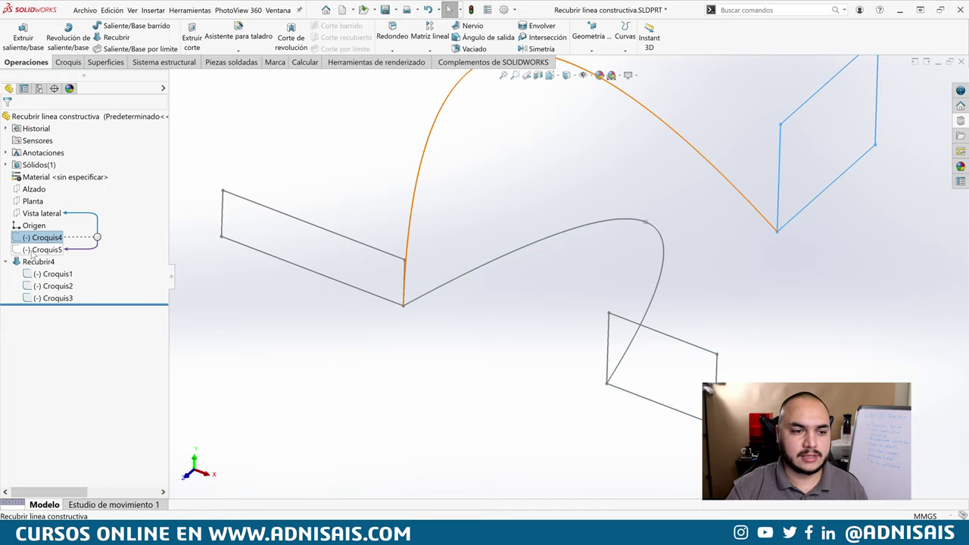
ctrl+click(46, 249)
click(46, 218)
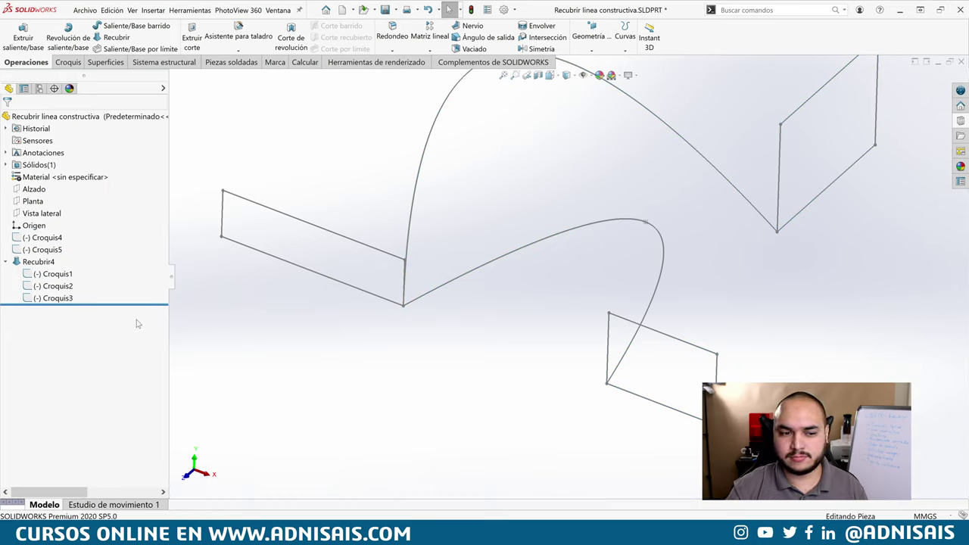
Step: Hide the curve to the lower profile and the lower profile sketch itself
mouse_move(685, 256)
middle_down()
mouse_move(640, 212)
mouse_move(621, 205)
mouse_move(622, 214)
middle_up()
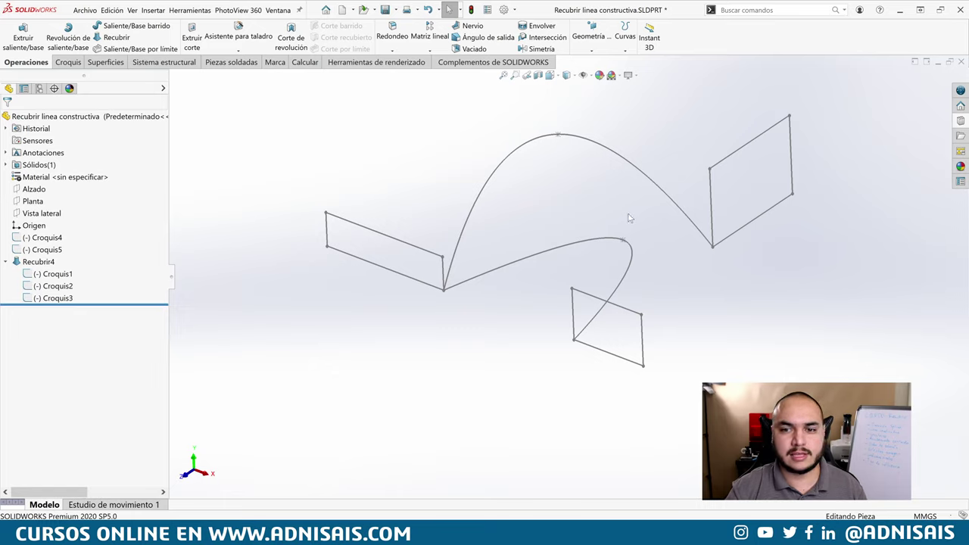
middle_drag(629, 219, 621, 213)
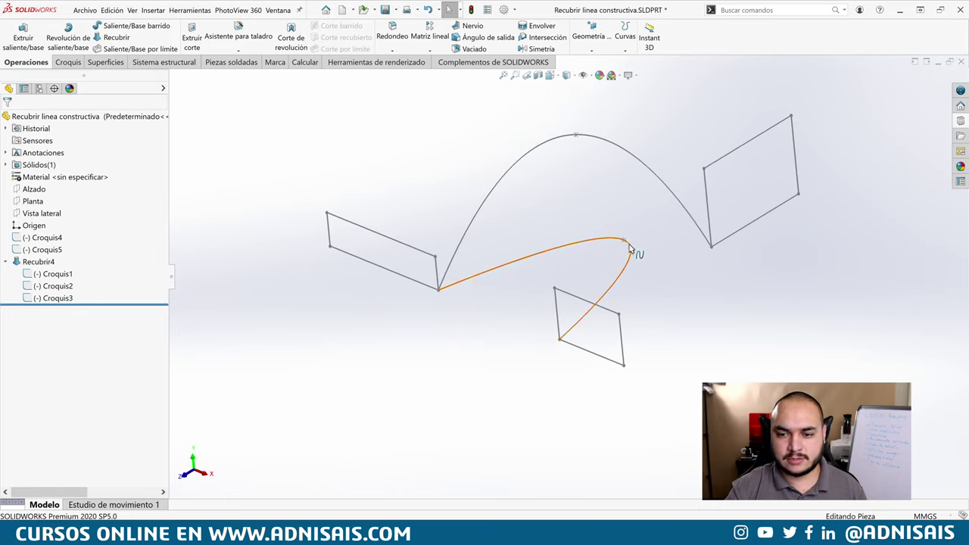
click(612, 290)
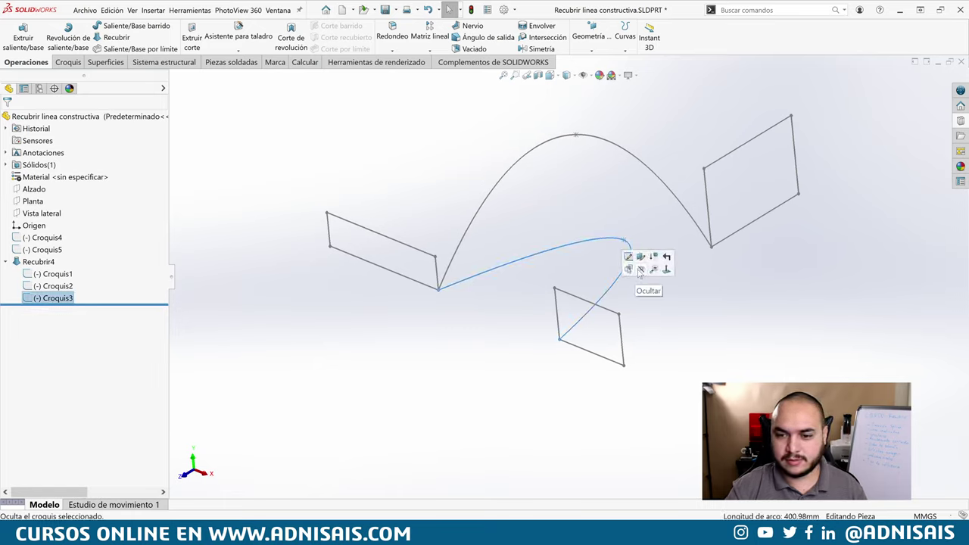
click(591, 303)
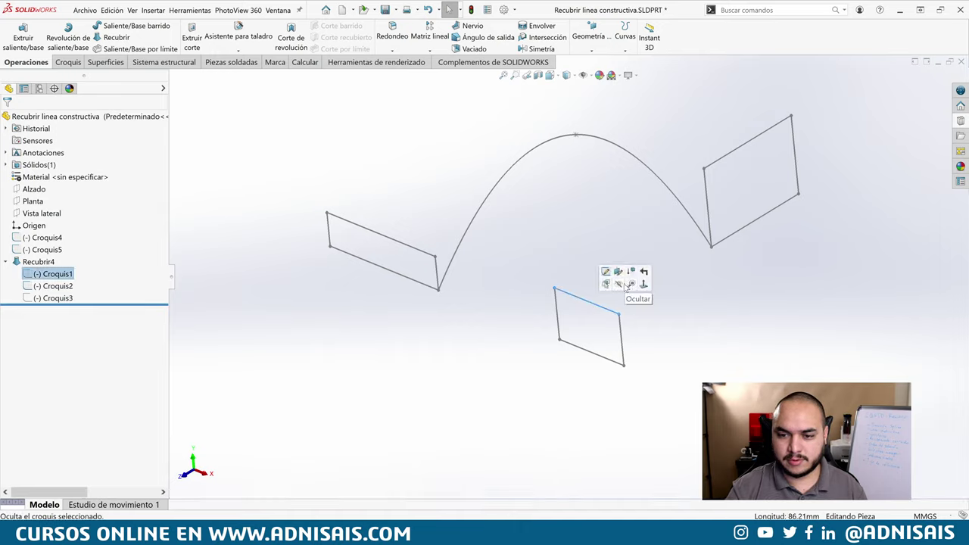
click(618, 284)
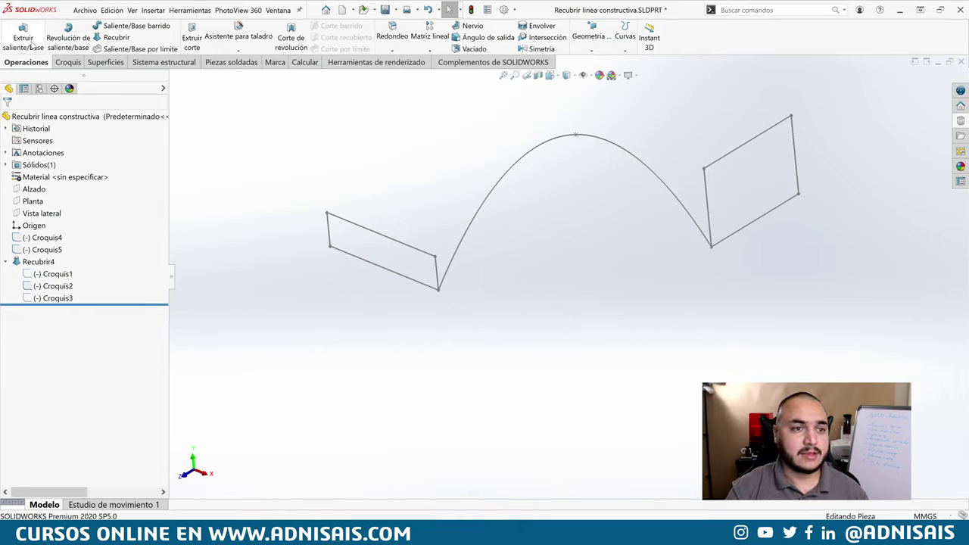
Step: Loft the left and right rectangles with arch Croquis5 as guide curve, creating Recubrir5
click(117, 38)
click(437, 274)
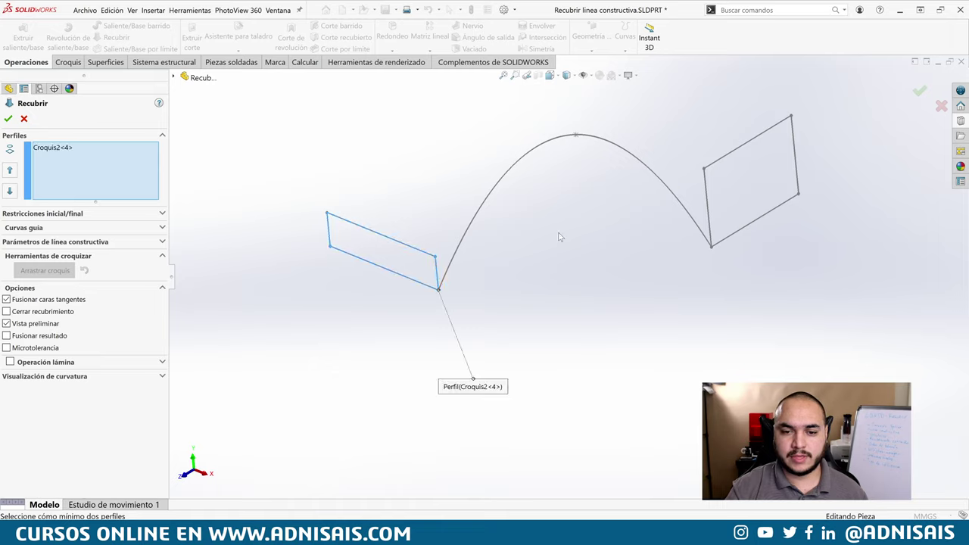
click(708, 212)
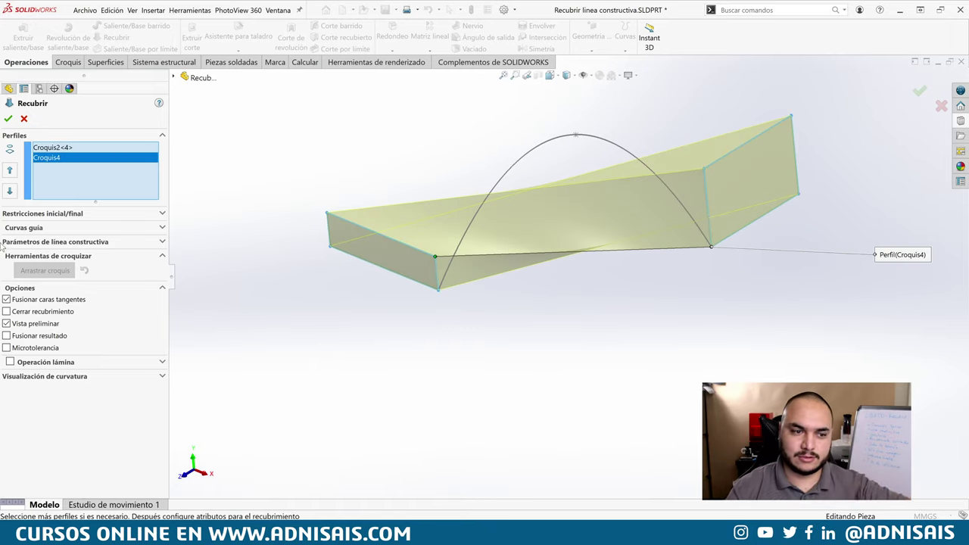
click(106, 216)
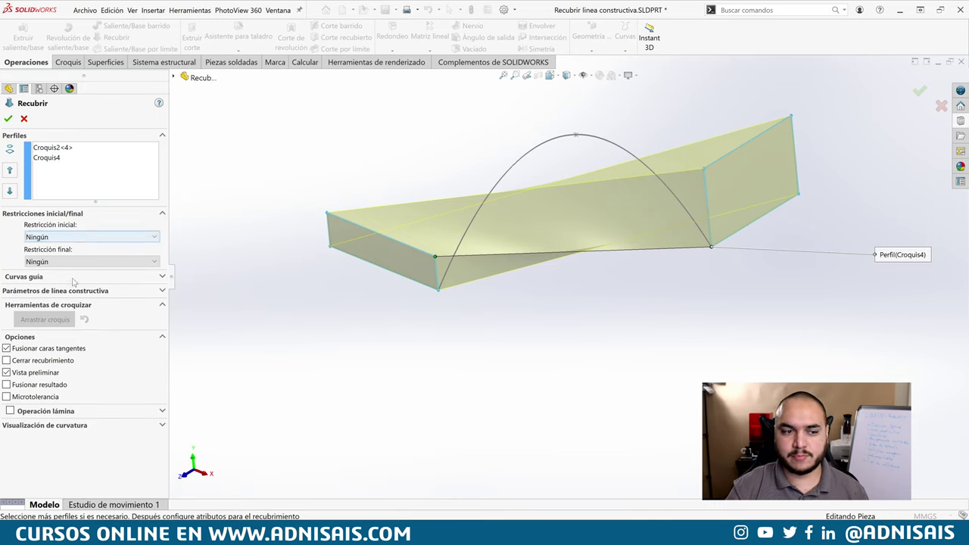
click(76, 278)
click(136, 214)
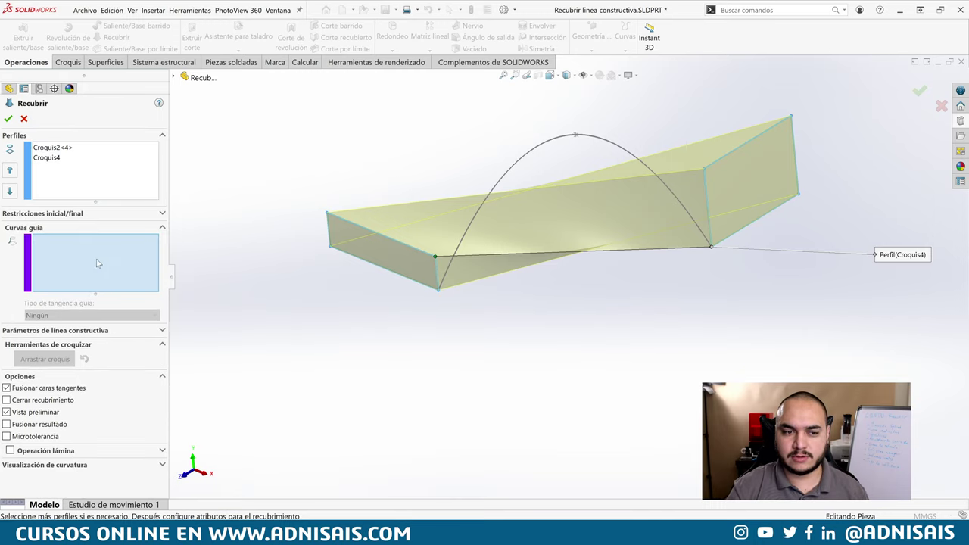
click(478, 215)
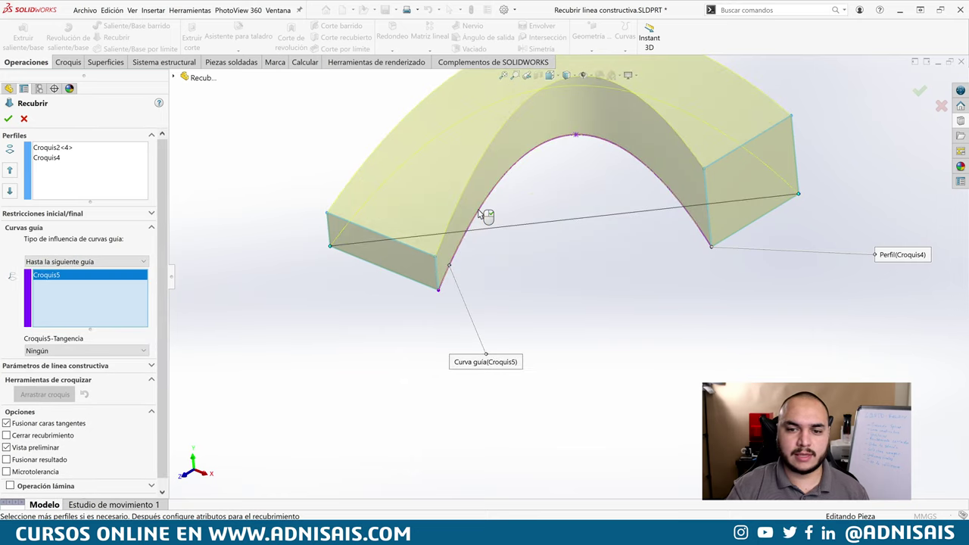
mouse_move(550, 200)
middle_down()
mouse_move(547, 142)
mouse_move(558, 147)
mouse_move(552, 156)
middle_up()
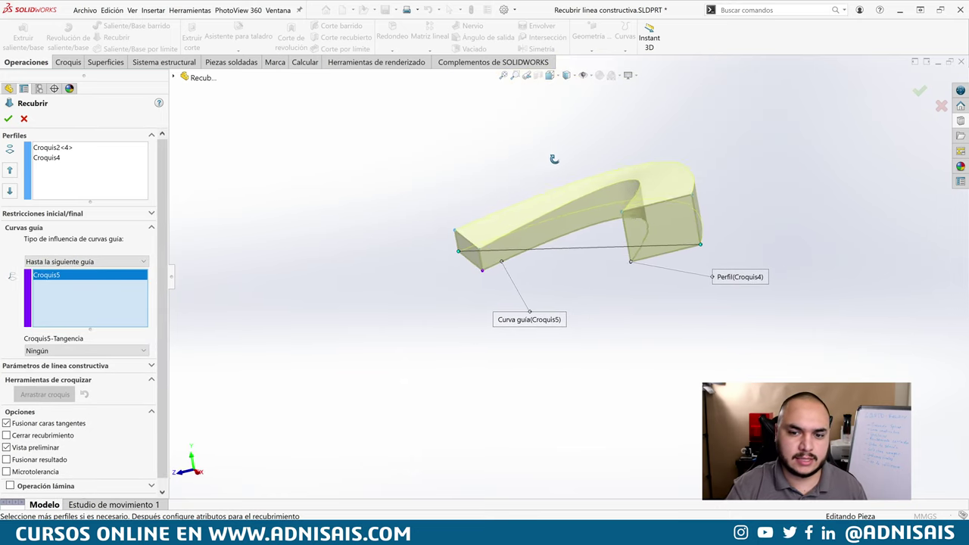
scroll(533, 264, down, 2)
scroll(561, 242, down, 2)
scroll(594, 225, up, 3)
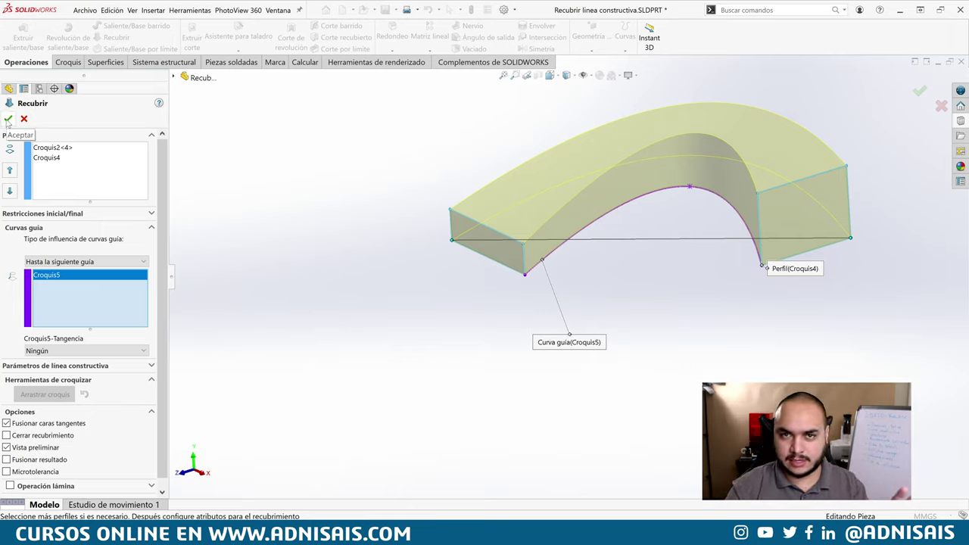
click(7, 120)
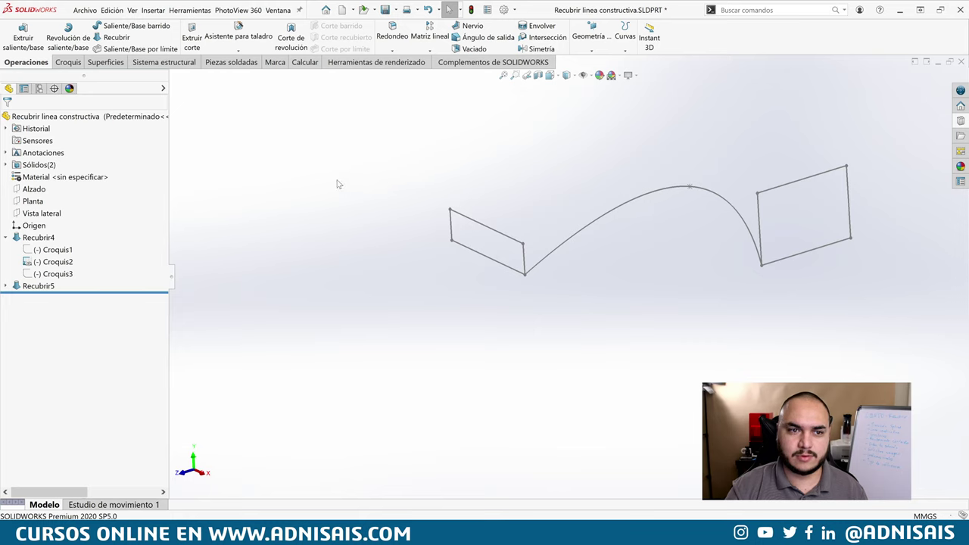
Step: Loft Croquis2 to Croquis4 with arch Croquis5 as centerline, creating Recubrir6
click(115, 37)
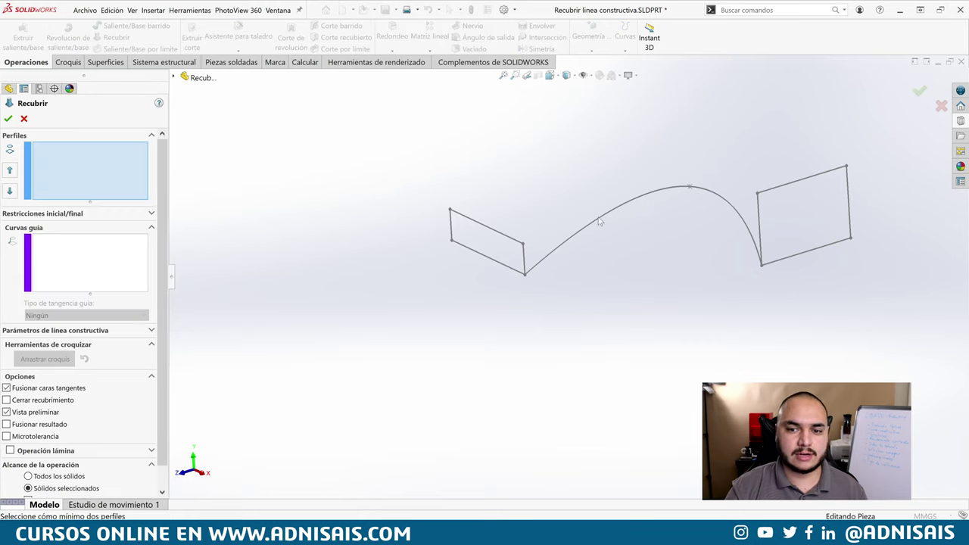
click(524, 255)
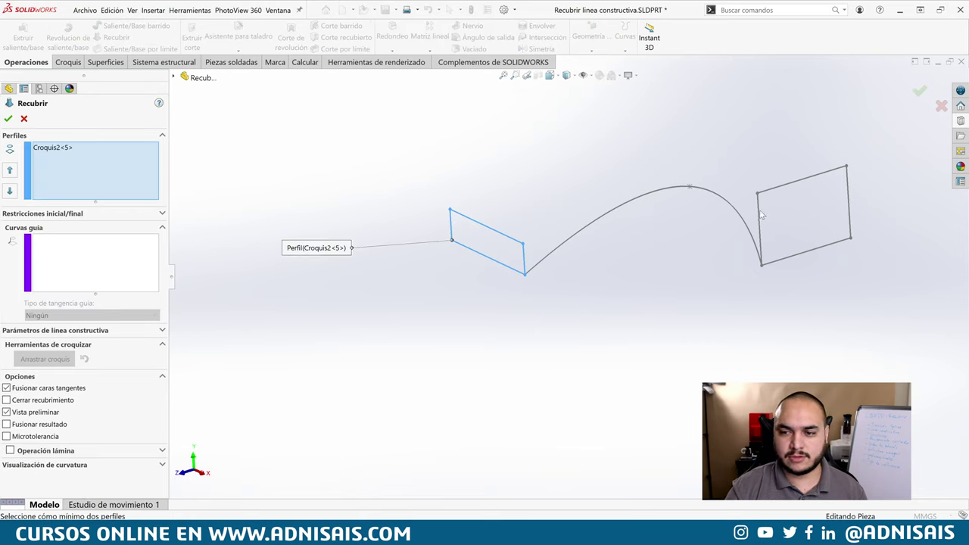
click(758, 209)
click(53, 330)
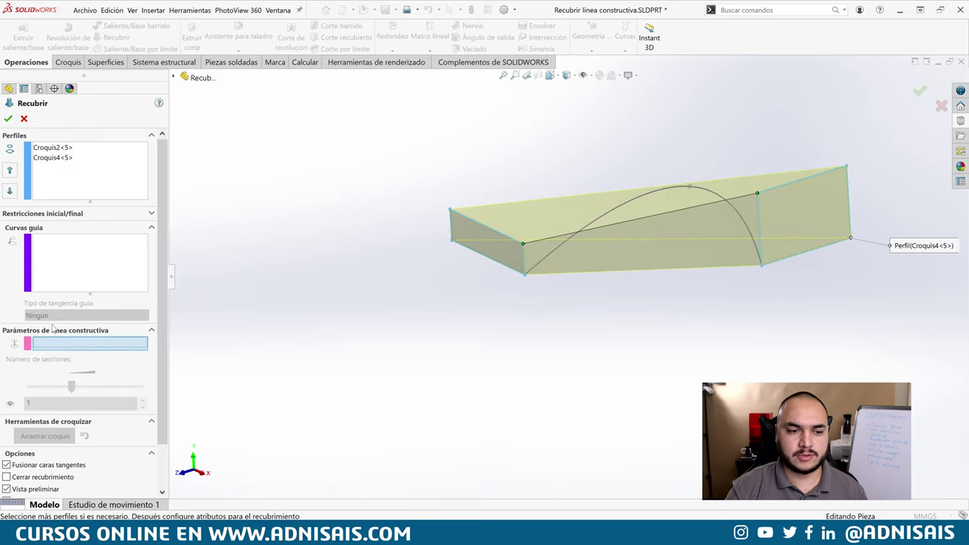
click(595, 225)
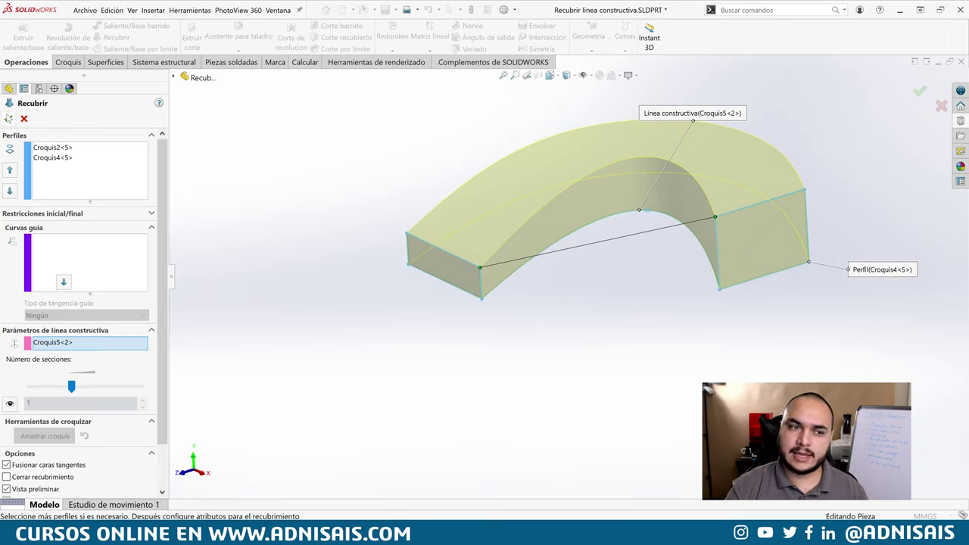
click(9, 119)
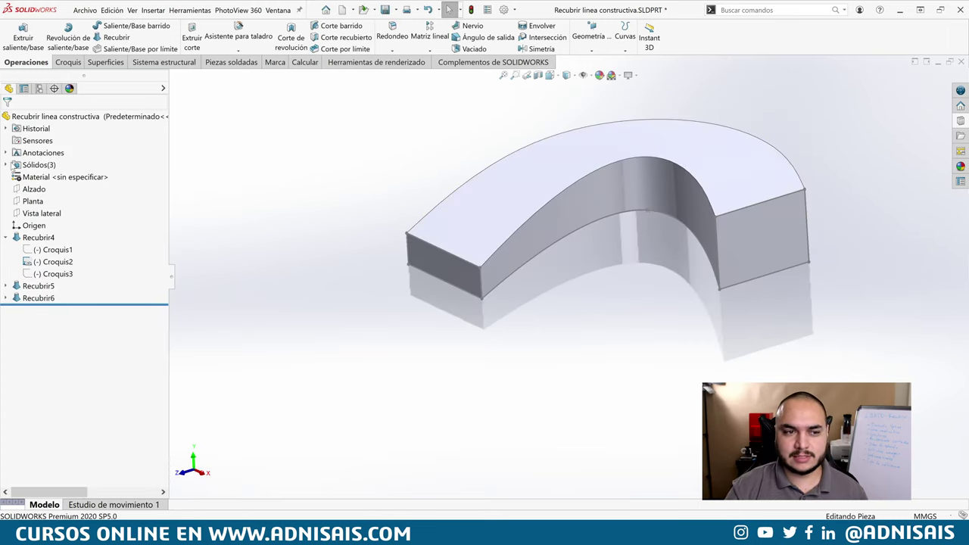
Step: Show the Recubrir5 body from the part's solid bodies list
click(6, 165)
click(49, 189)
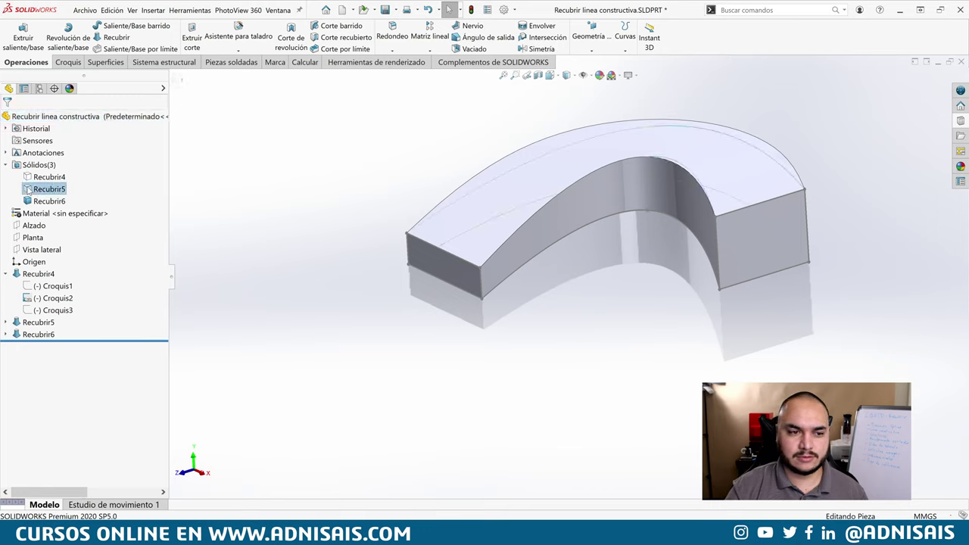
right_click(27, 190)
click(34, 174)
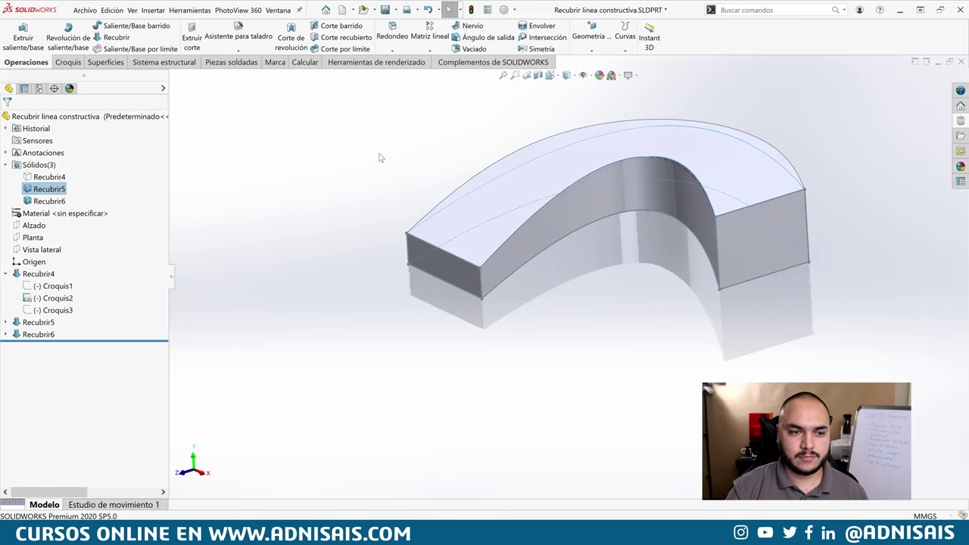
Step: Give Recubrir5 a red glossy plastic appearance and Recubrir6 a green one
click(469, 199)
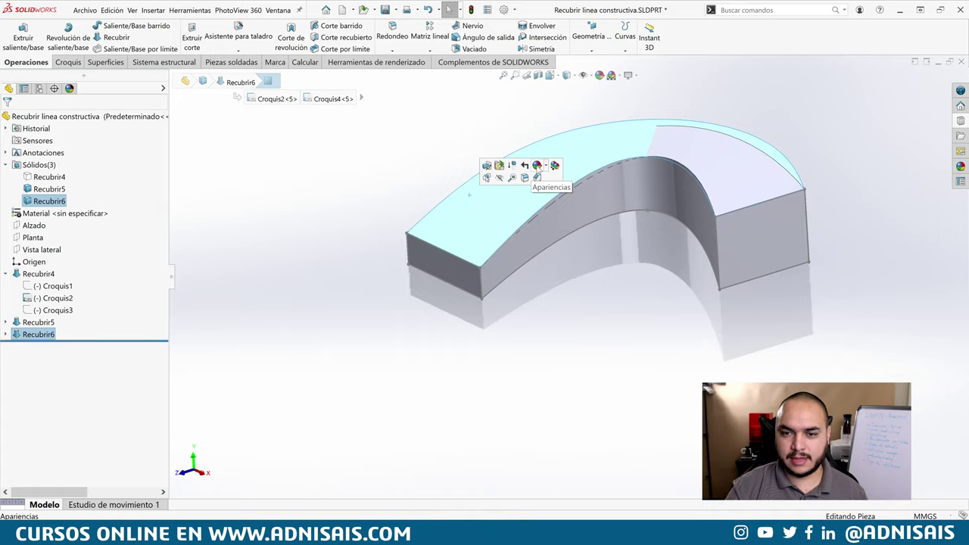
click(538, 175)
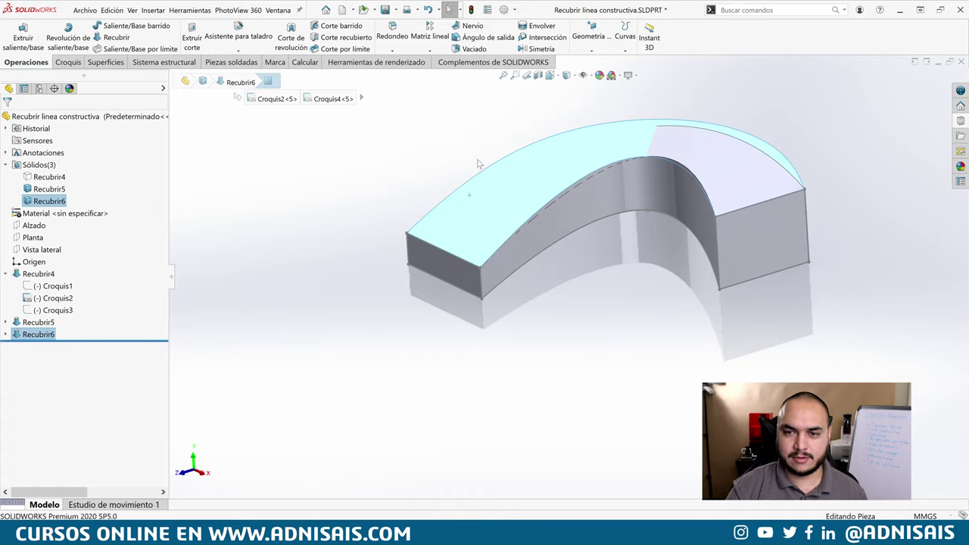
click(635, 96)
click(960, 166)
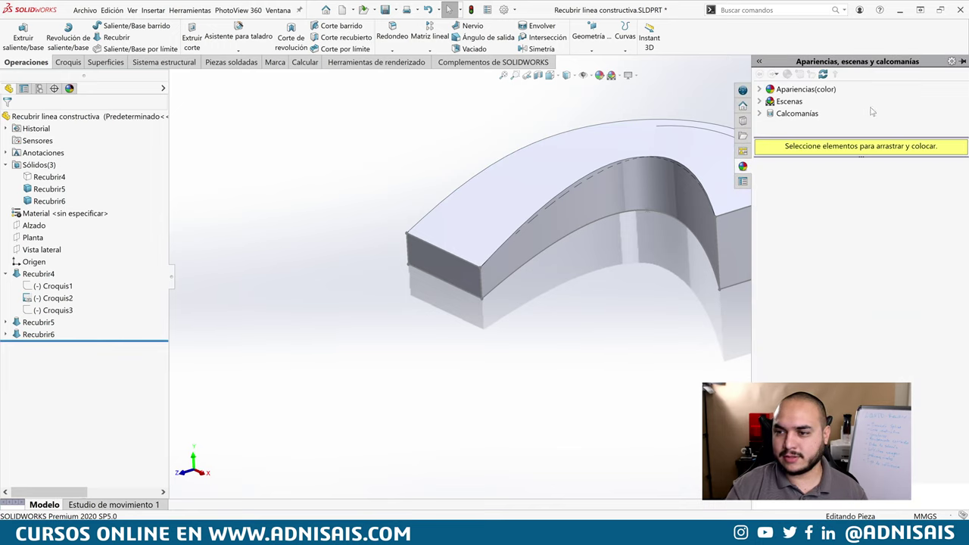
click(759, 89)
click(800, 101)
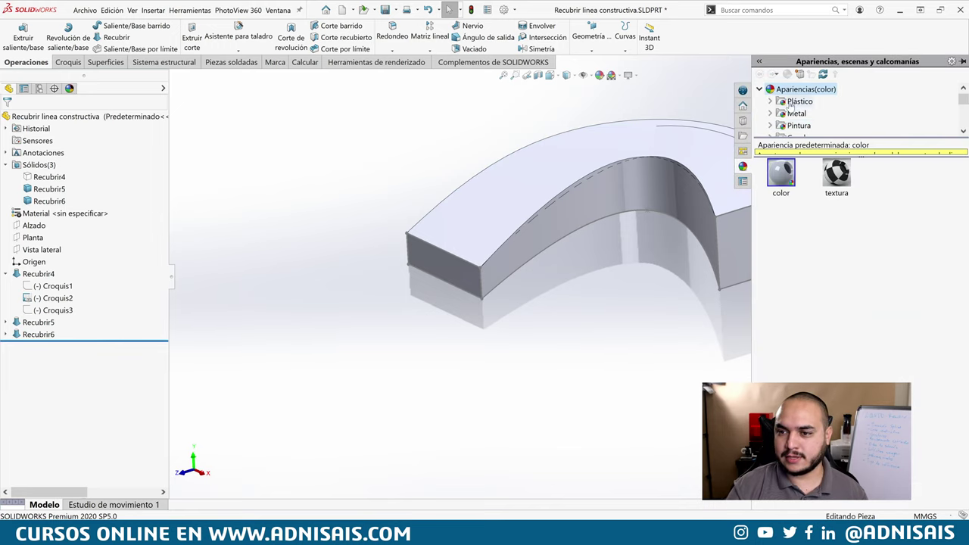
click(770, 101)
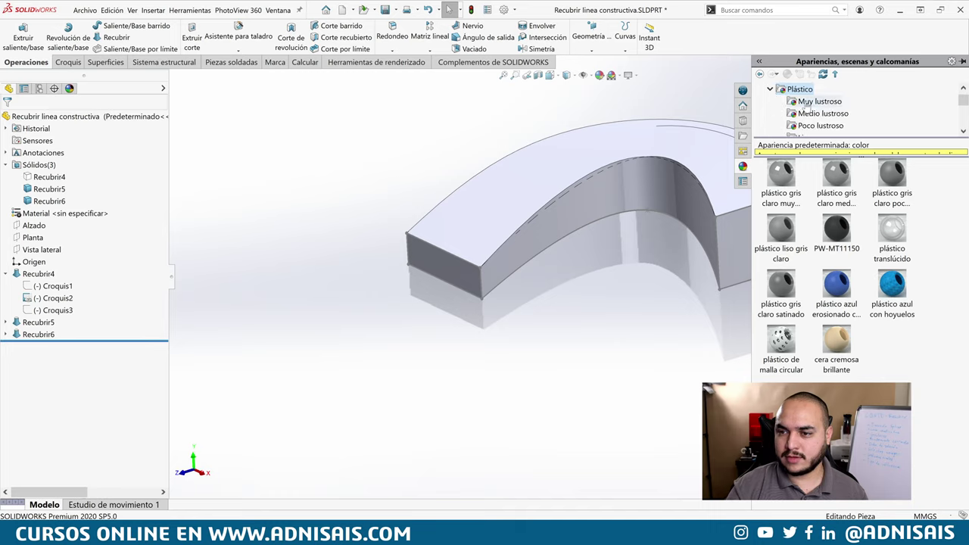
click(817, 101)
drag(788, 284, 704, 188)
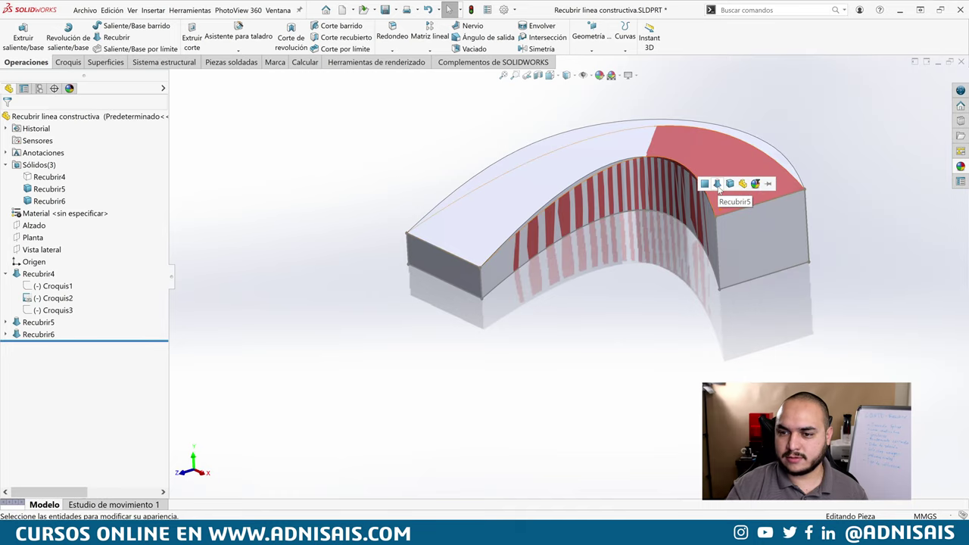
click(718, 188)
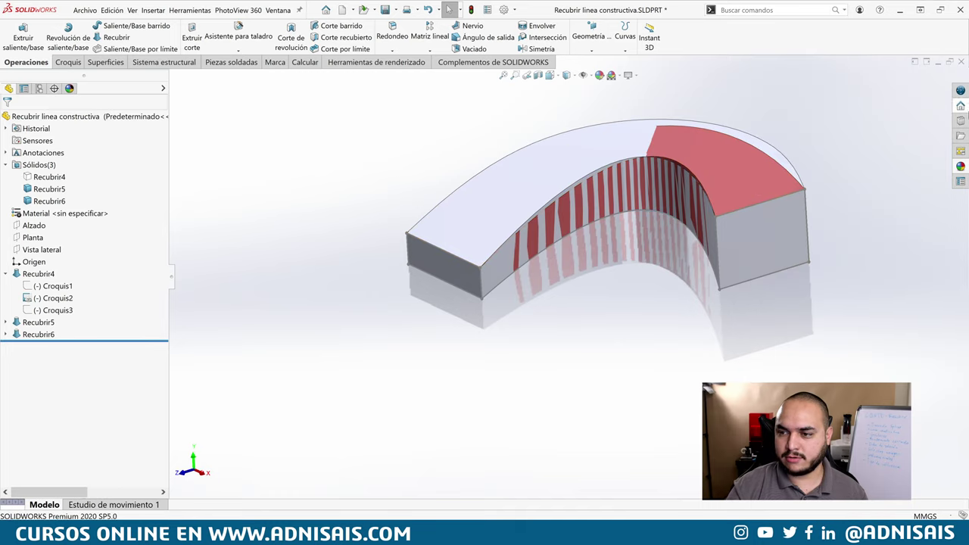
click(960, 167)
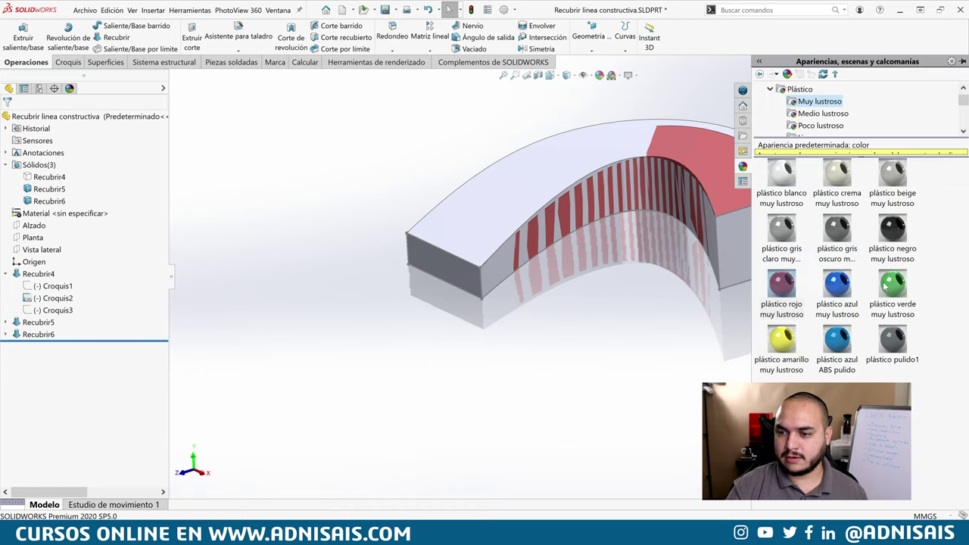
drag(885, 284, 734, 134)
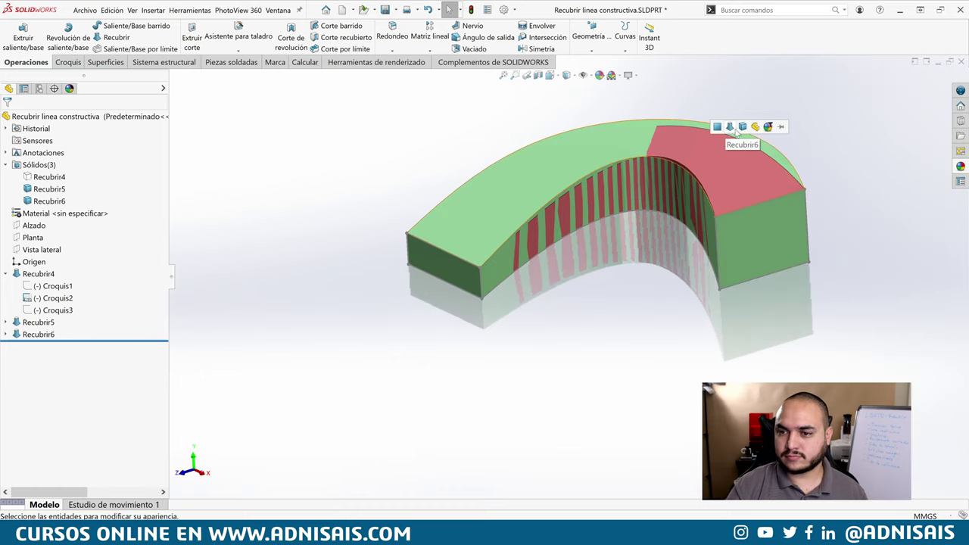
click(731, 128)
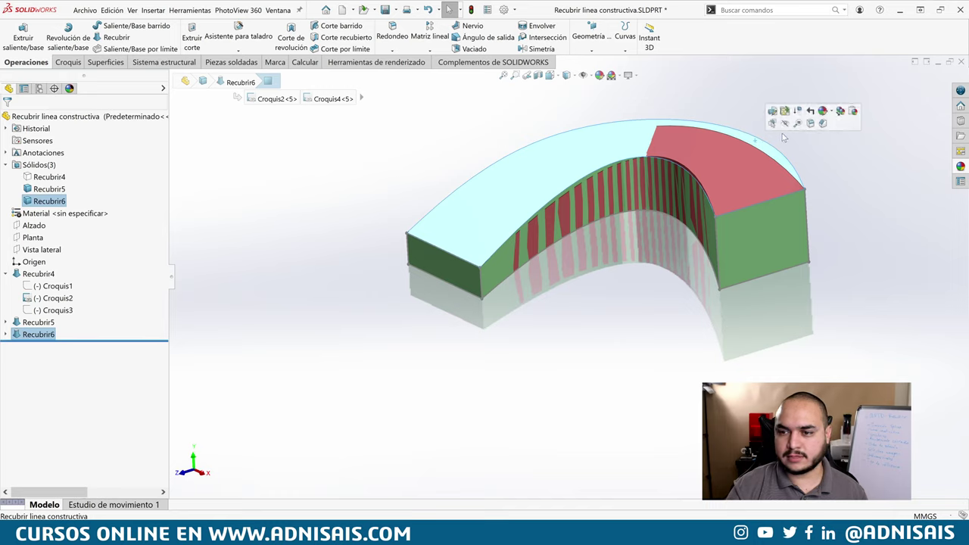
Step: Hide the green Recubrir6 body and view the lofts from the Top view
click(163, 88)
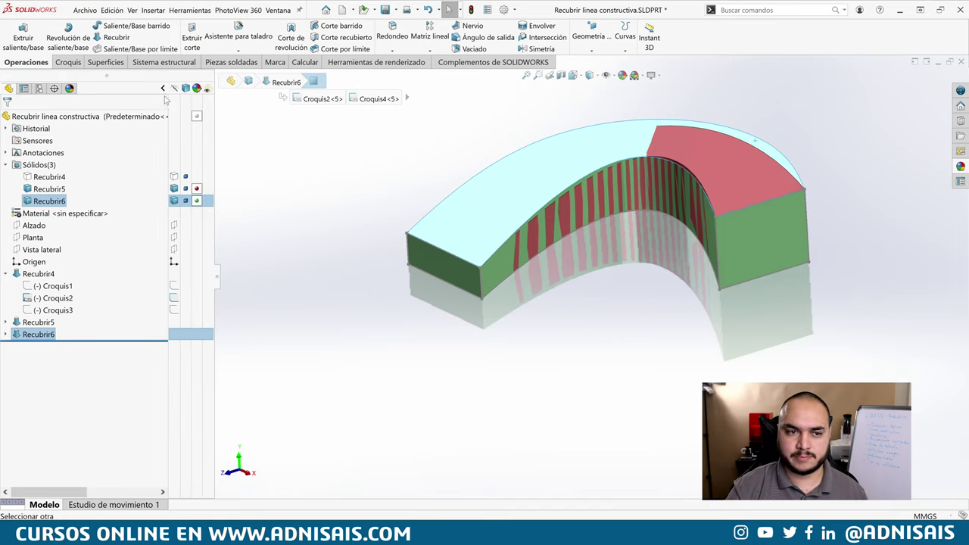
click(202, 199)
middle_drag(852, 240, 646, 124)
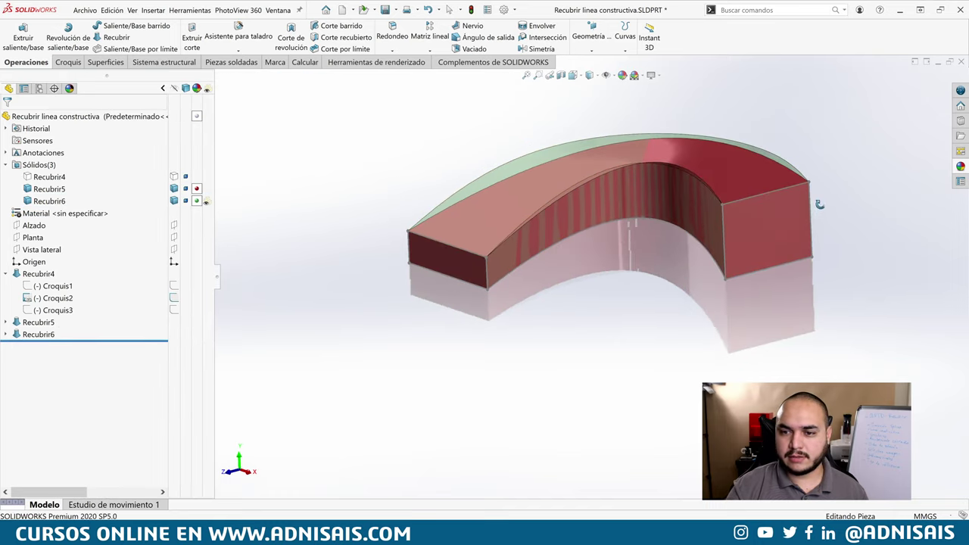
scroll(561, 212, down, 3)
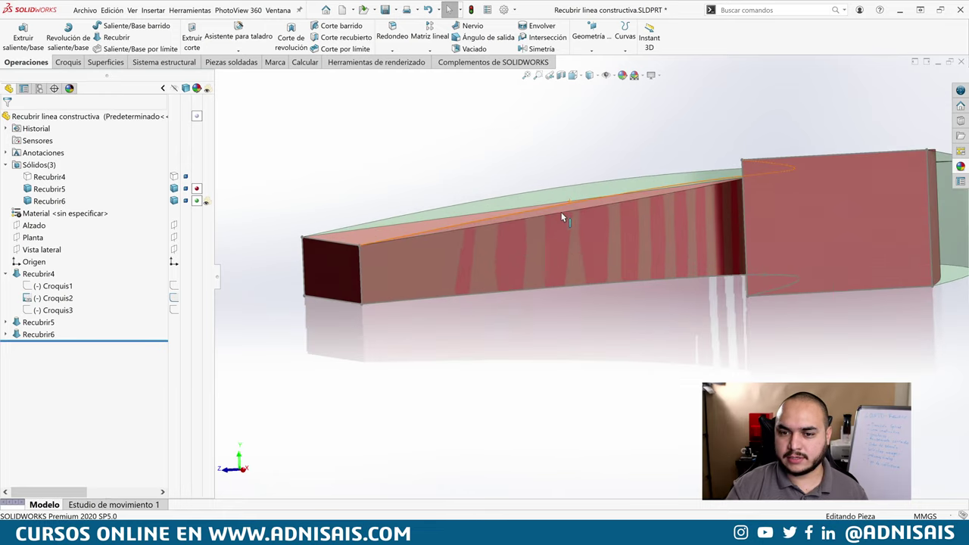
scroll(575, 205, down, 3)
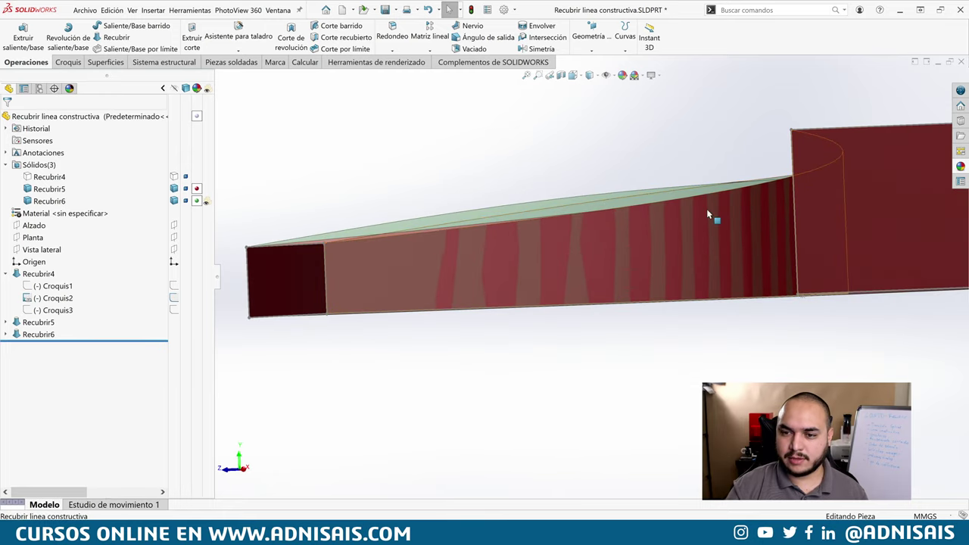
middle_drag(706, 210, 815, 329)
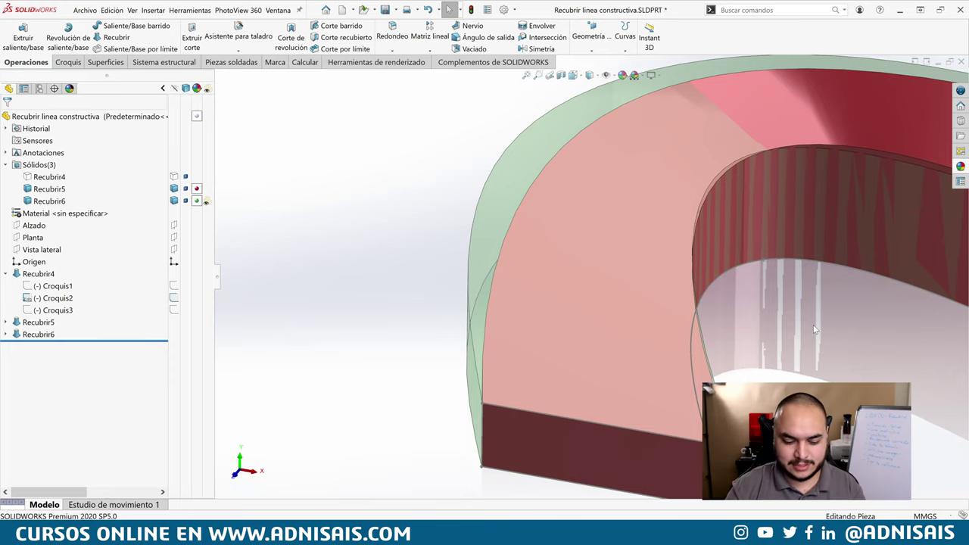
key(ctrl+5)
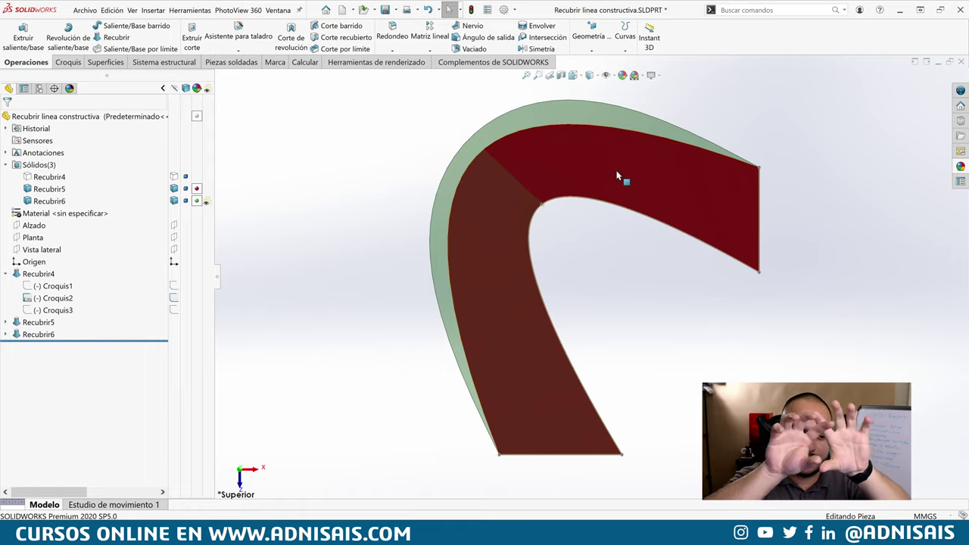
Step: Select the Recubrir5 and Recubrir6 bodies and check the bottom edge length
click(602, 166)
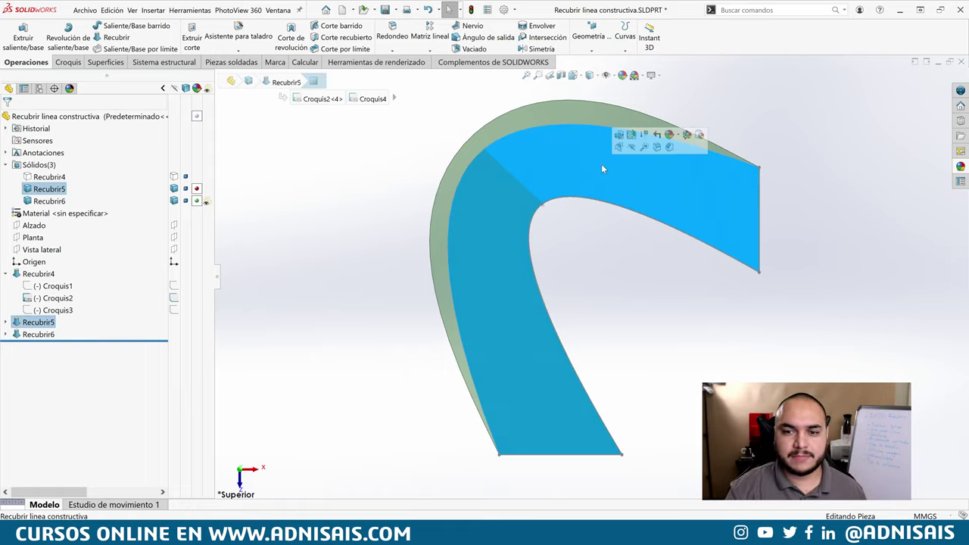
click(585, 219)
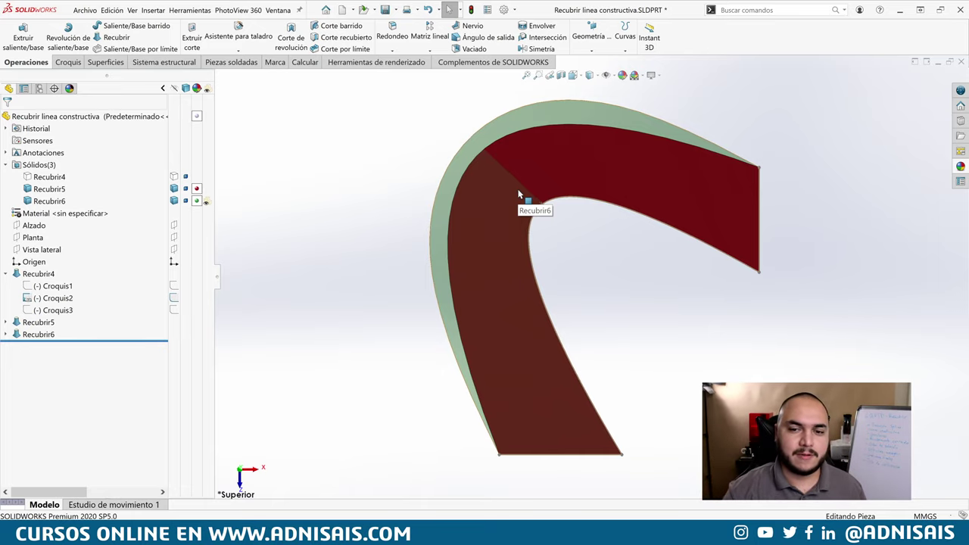
click(547, 129)
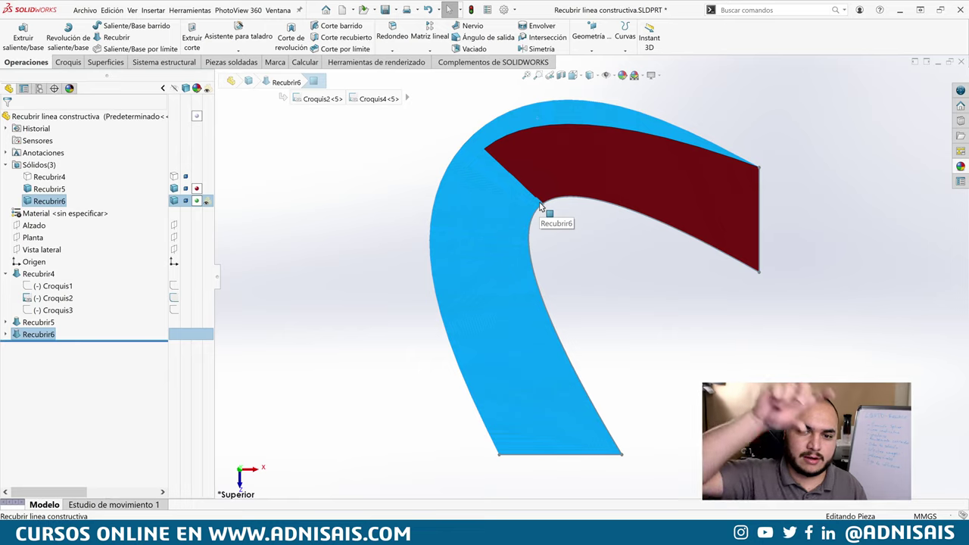
click(592, 250)
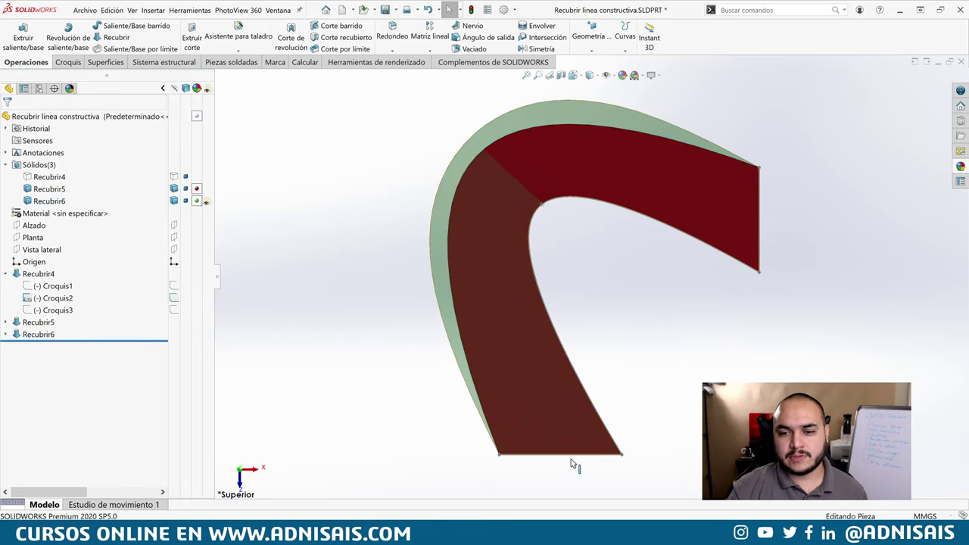
click(572, 455)
click(606, 462)
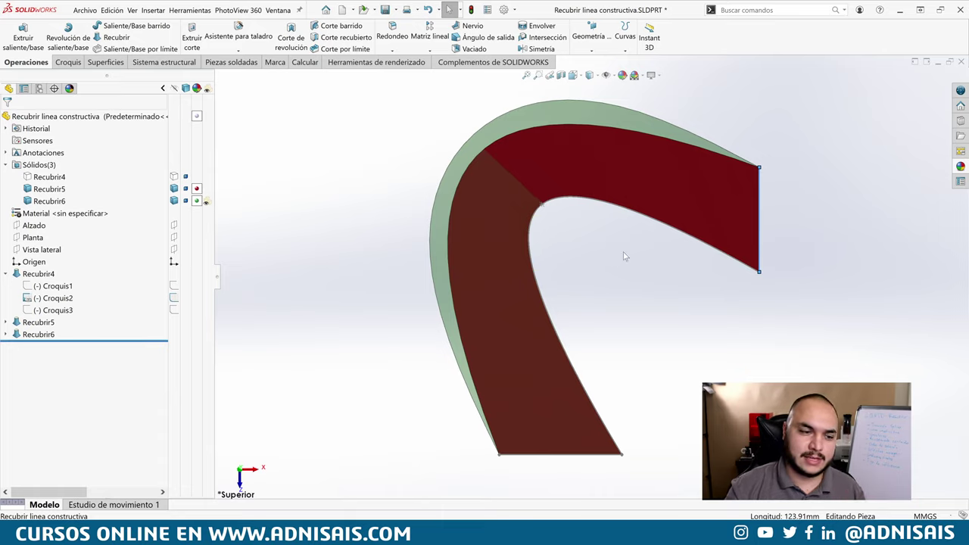
Step: Orbit to a tilted view and read the inner curved edge's arc length
mouse_move(625, 255)
middle_down()
mouse_move(696, 216)
mouse_move(714, 178)
mouse_move(754, 176)
middle_up()
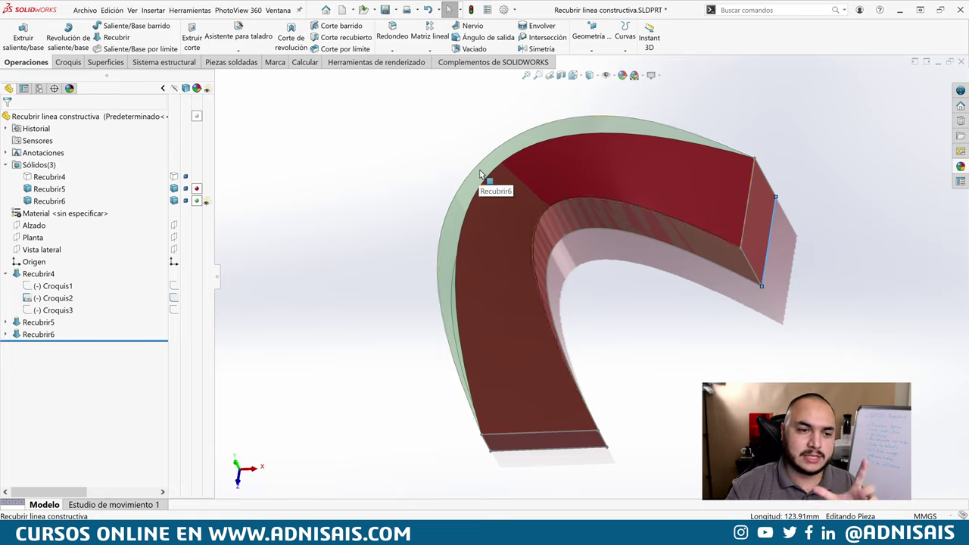
mouse_move(484, 192)
middle_down()
mouse_move(515, 224)
mouse_move(513, 241)
mouse_move(546, 226)
middle_up()
click(547, 224)
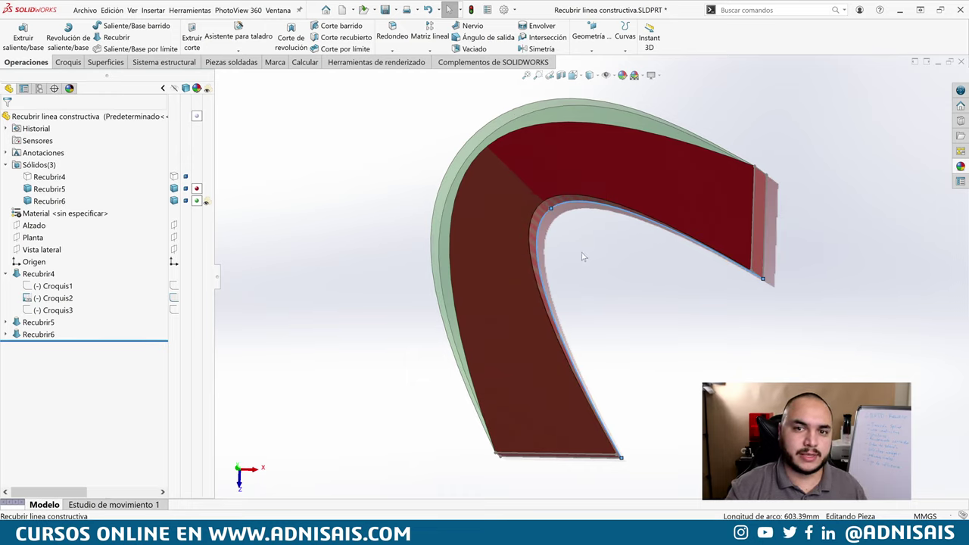
mouse_move(582, 257)
middle_down()
mouse_move(568, 214)
mouse_move(586, 156)
mouse_move(593, 160)
middle_up()
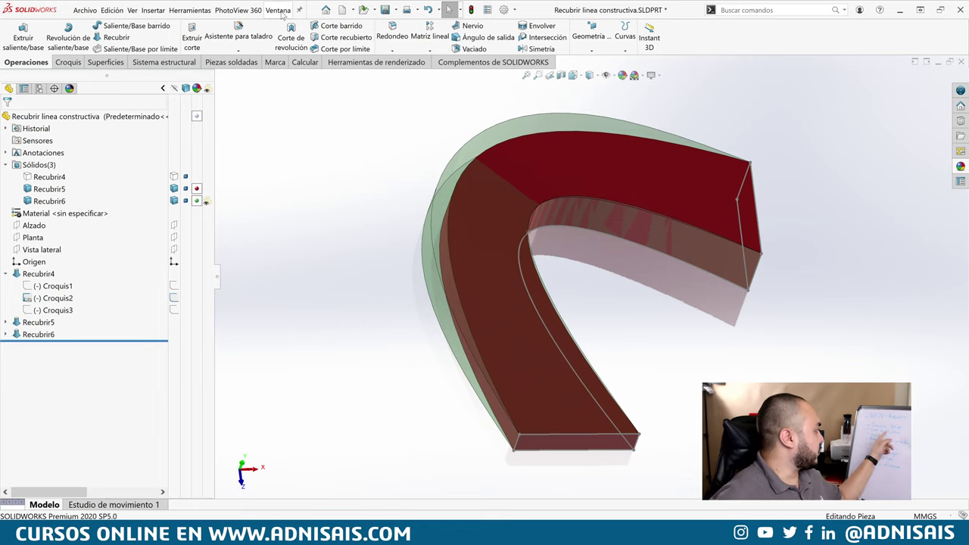
Step: Switch to Recubrir conectores and start a loft using rectangle Croquis1 as first profile
click(277, 10)
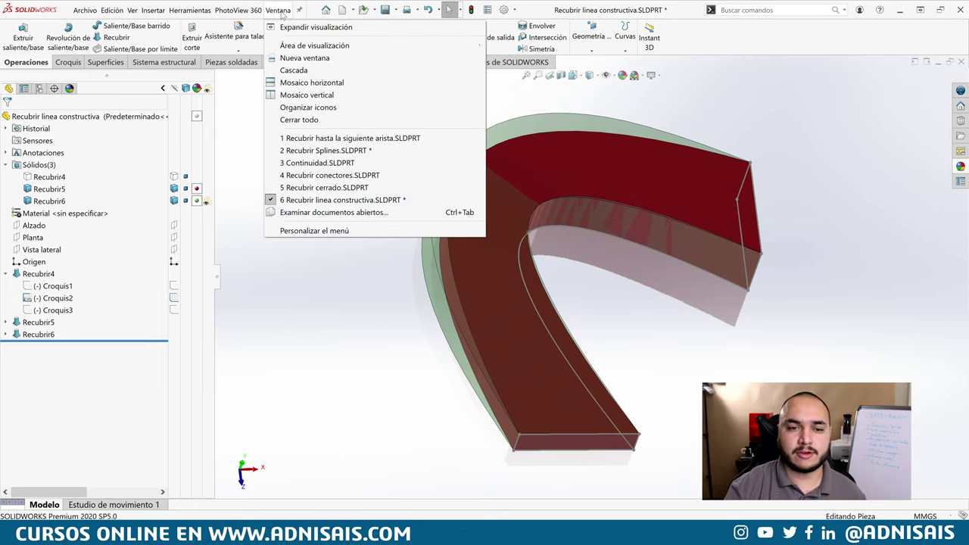
click(321, 177)
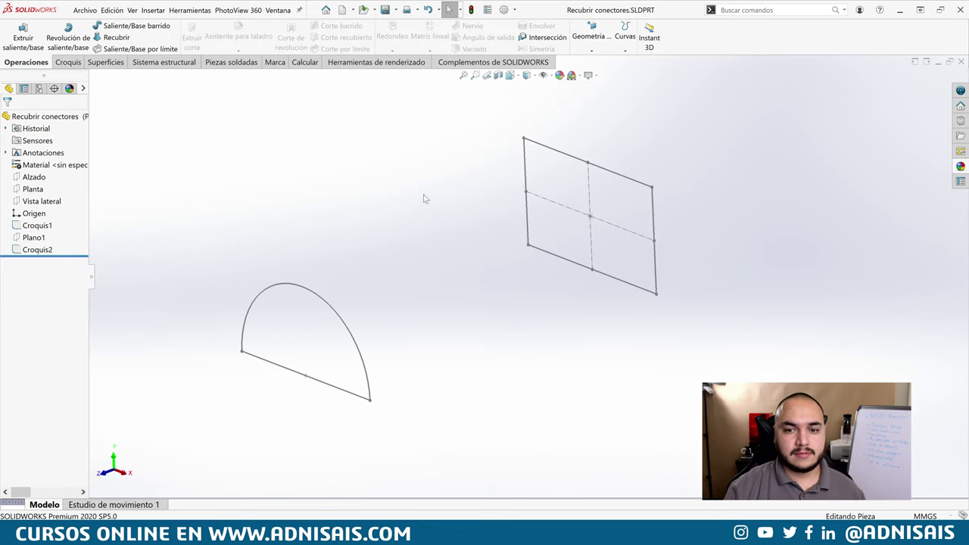
middle_drag(434, 185, 439, 199)
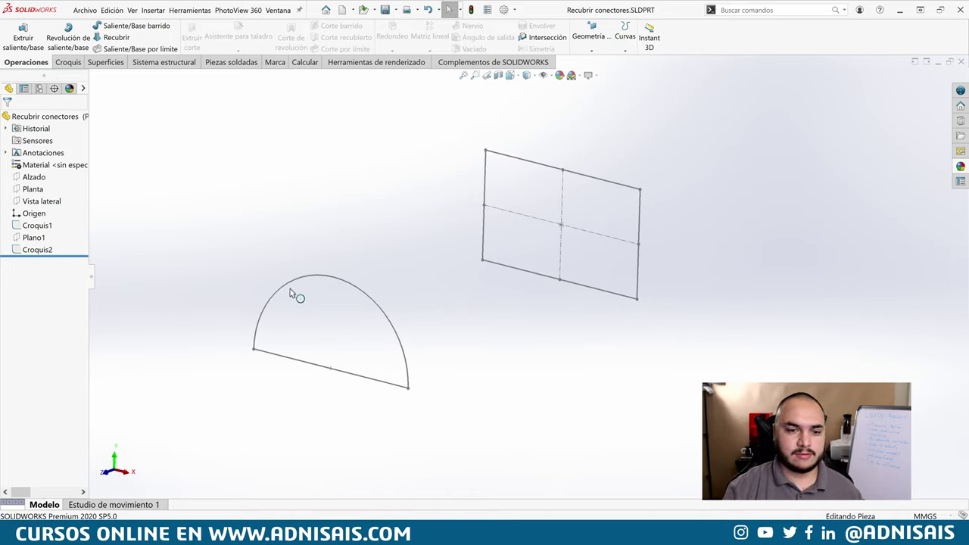
click(115, 38)
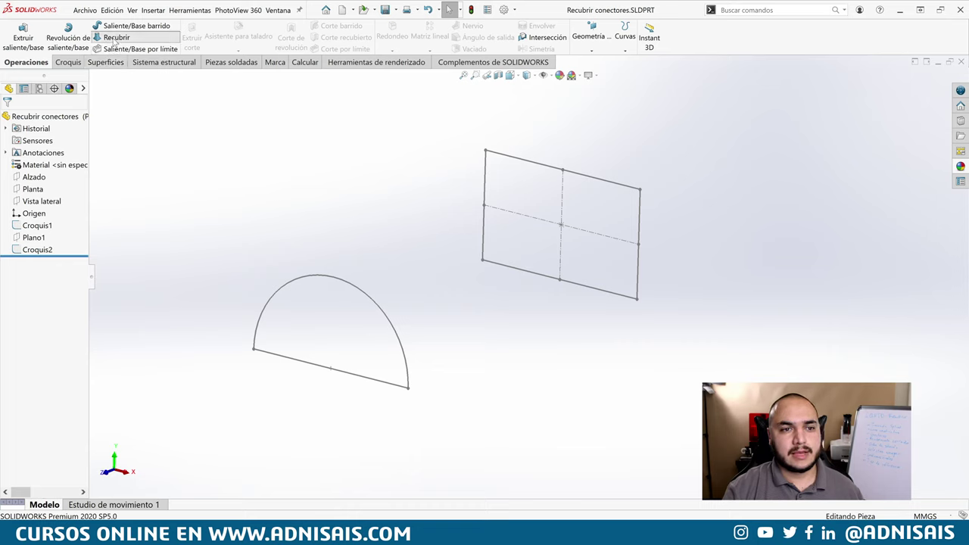
click(612, 186)
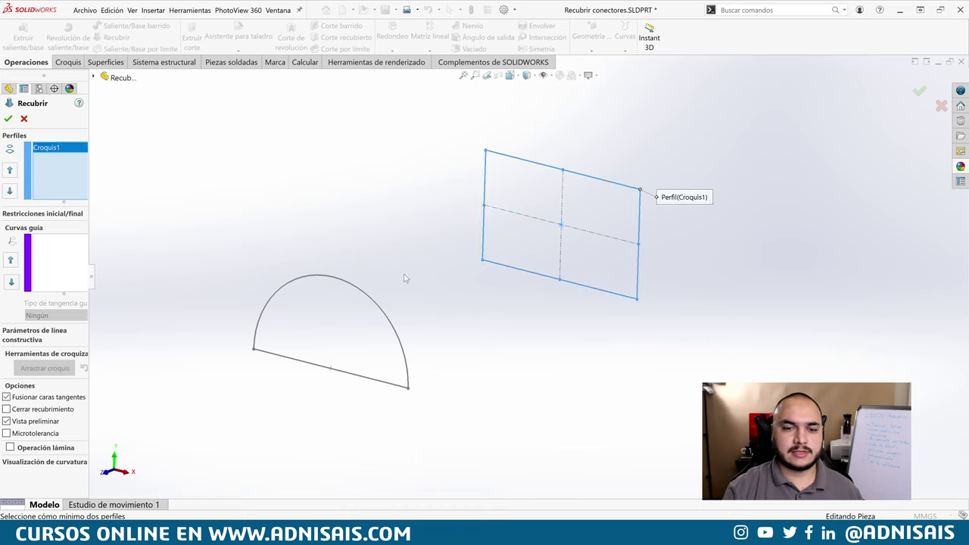
Step: Add half-circle Croquis2 as second profile and move the connector to the bottom-right vertex
click(376, 303)
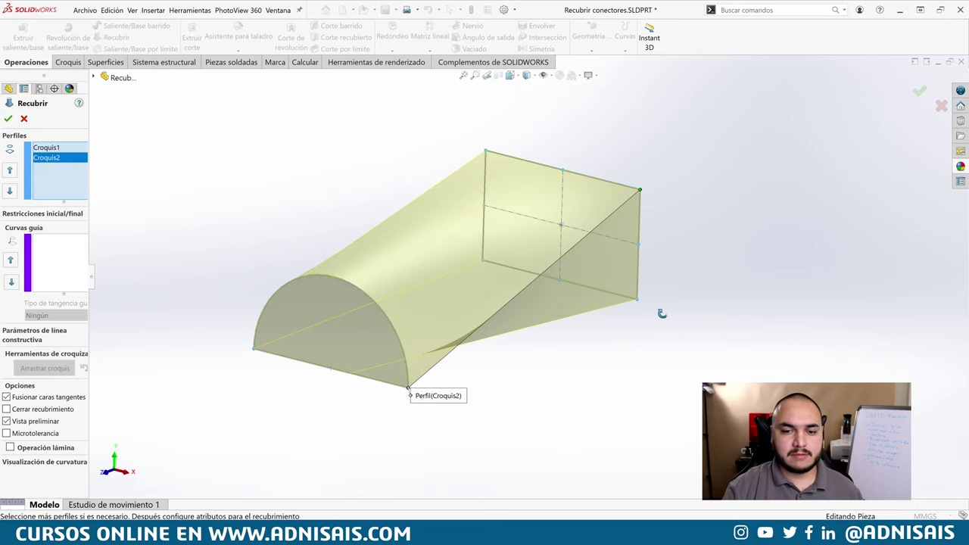
mouse_move(649, 324)
middle_down()
mouse_move(668, 238)
mouse_move(689, 199)
mouse_move(707, 197)
mouse_move(692, 249)
mouse_move(698, 268)
mouse_move(588, 186)
middle_up()
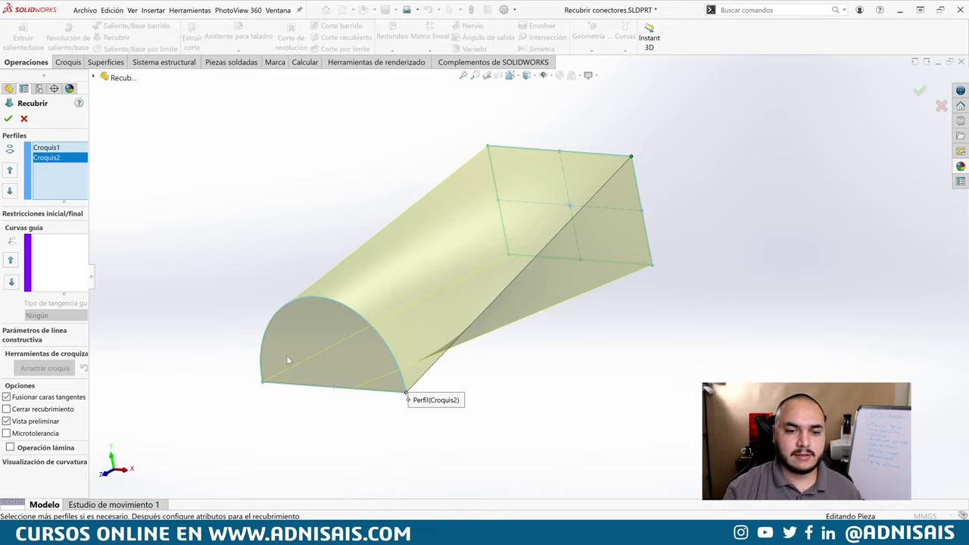
middle_drag(386, 342, 314, 364)
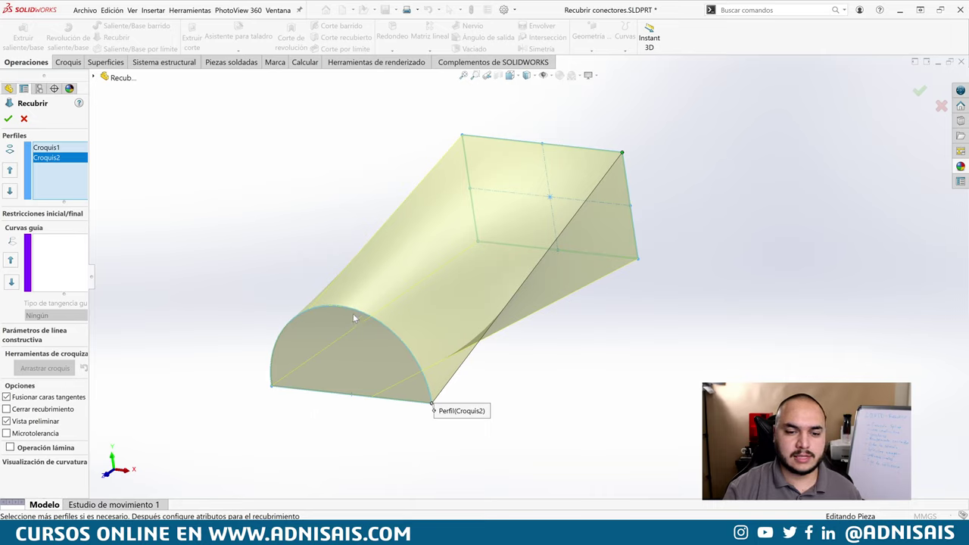
middle_drag(541, 277, 542, 263)
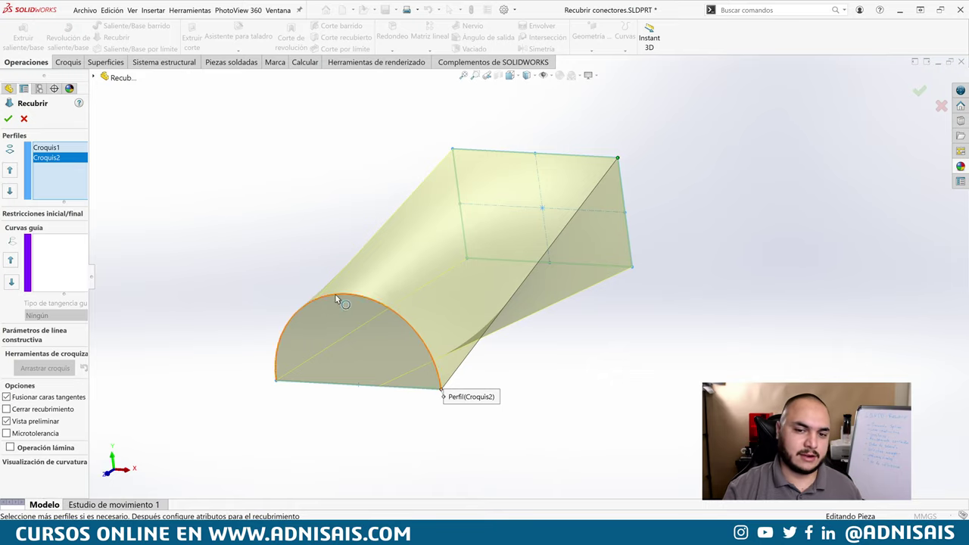
middle_drag(336, 295, 381, 305)
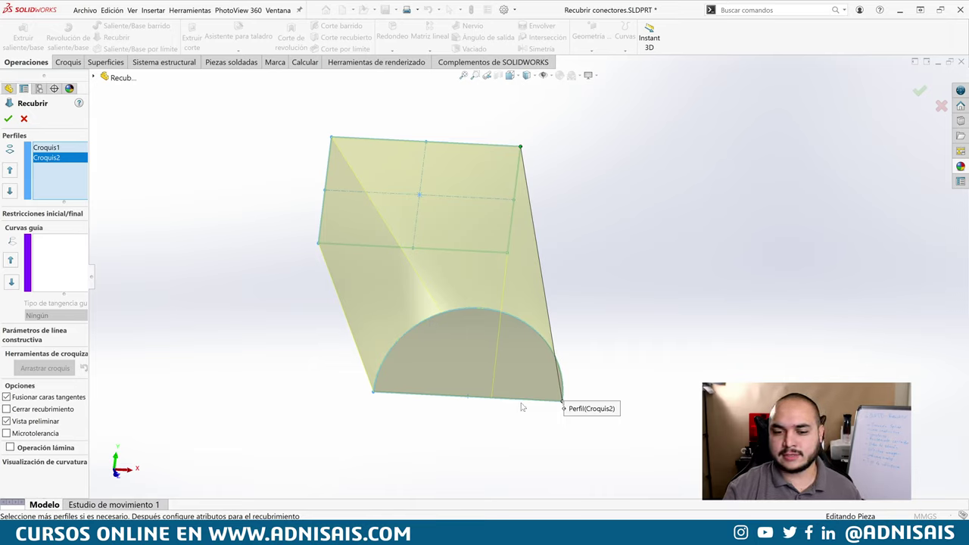
middle_drag(492, 392, 480, 309)
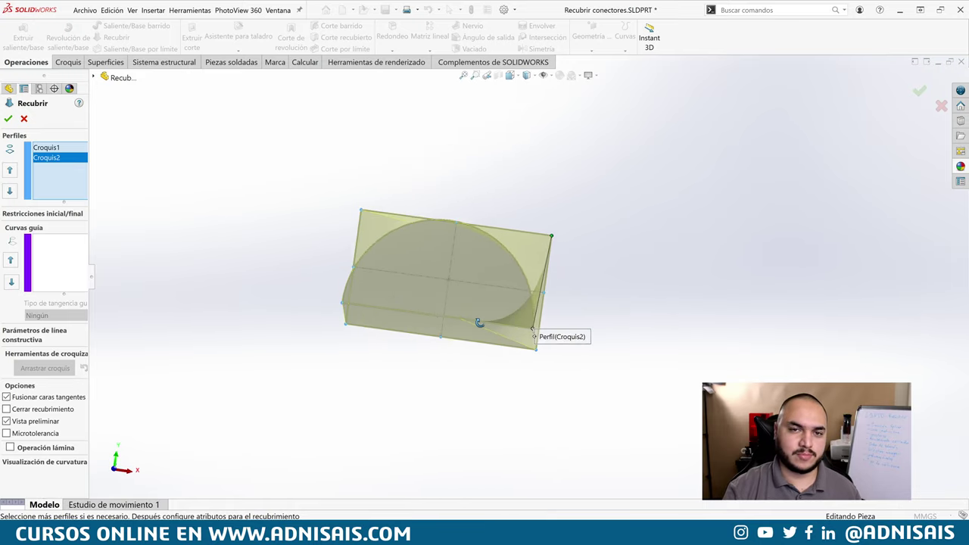
mouse_move(479, 309)
middle_down()
mouse_move(479, 331)
mouse_move(507, 323)
middle_up()
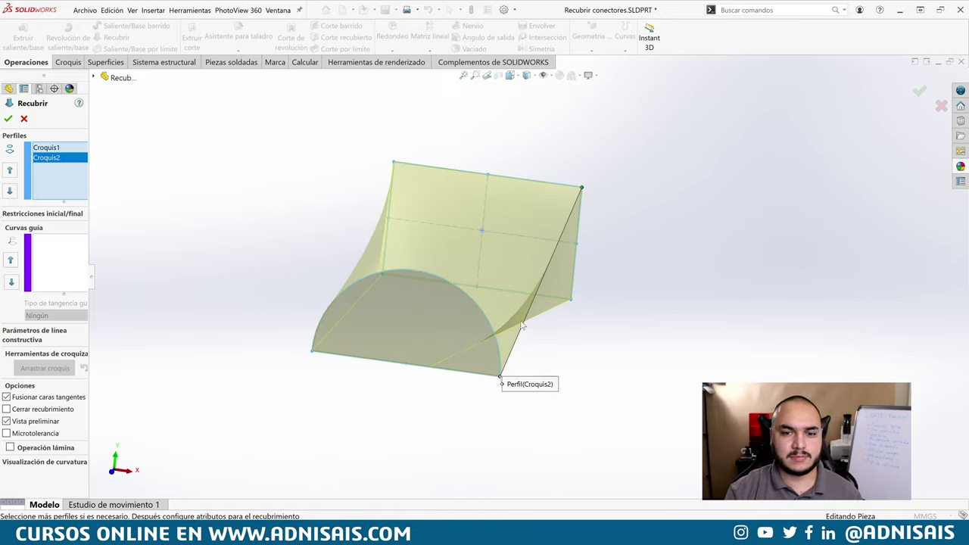
mouse_move(580, 320)
middle_down()
mouse_move(548, 285)
mouse_move(547, 340)
mouse_move(505, 299)
middle_up()
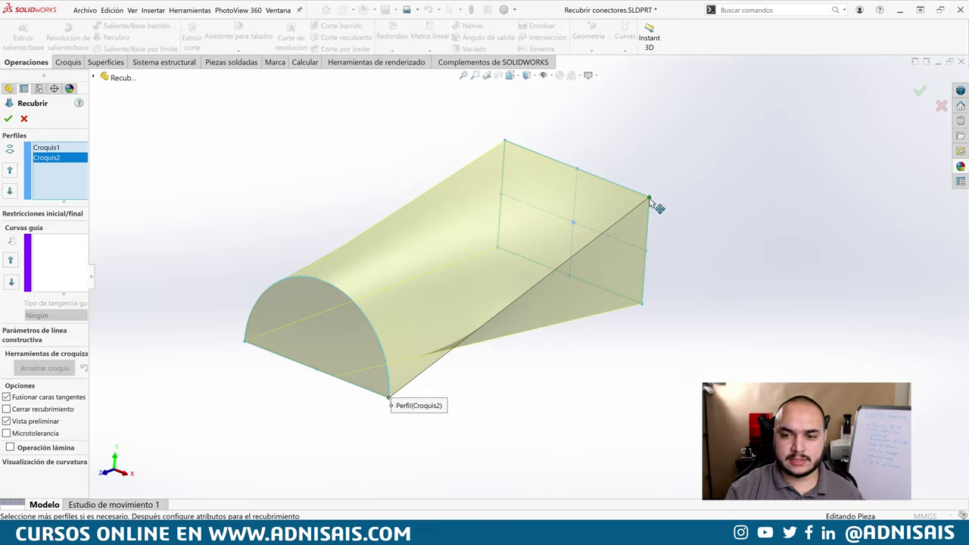
mouse_move(649, 199)
mouse_down()
mouse_move(642, 305)
mouse_move(486, 256)
mouse_move(651, 209)
mouse_move(642, 304)
mouse_move(649, 198)
mouse_up()
Step: Show all connectors, slide one along the arc, and accept the loft as Recubrir1
right_click(654, 162)
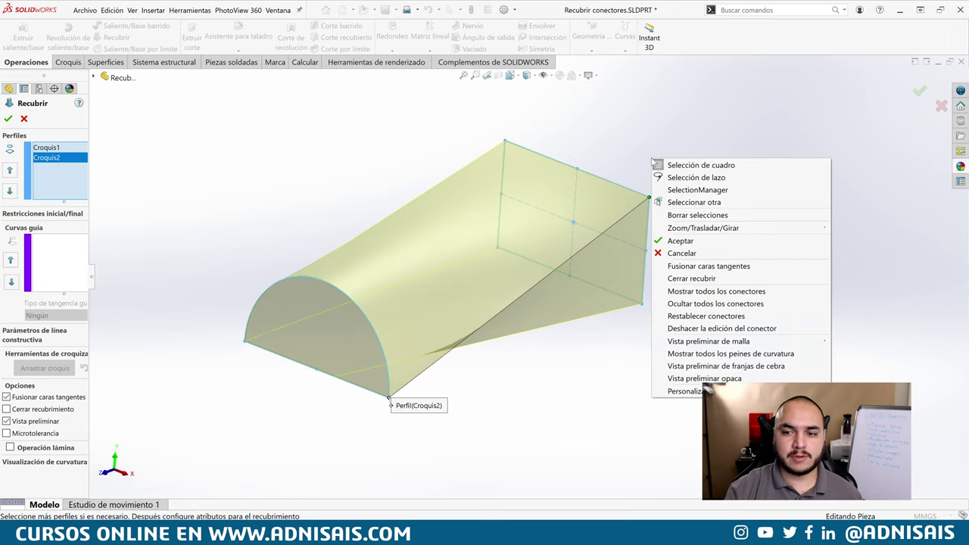
click(714, 292)
mouse_move(472, 278)
middle_down()
mouse_move(469, 252)
mouse_move(464, 304)
middle_up()
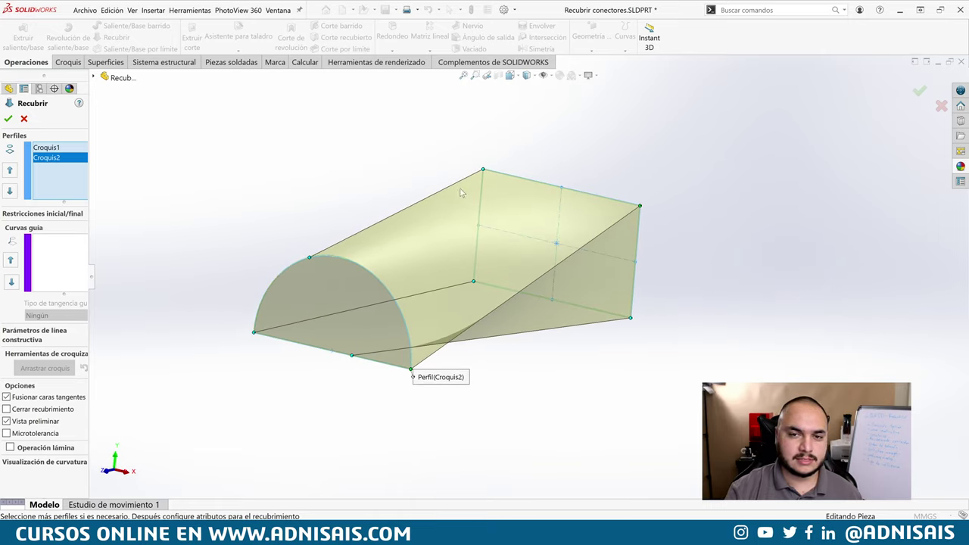
middle_drag(461, 193, 454, 190)
middle_drag(603, 282, 588, 292)
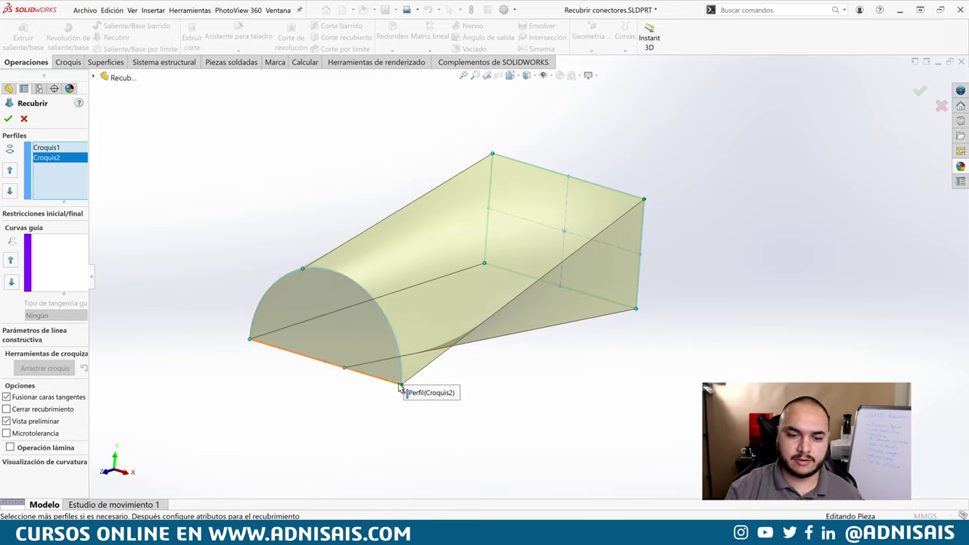
drag(402, 386, 377, 303)
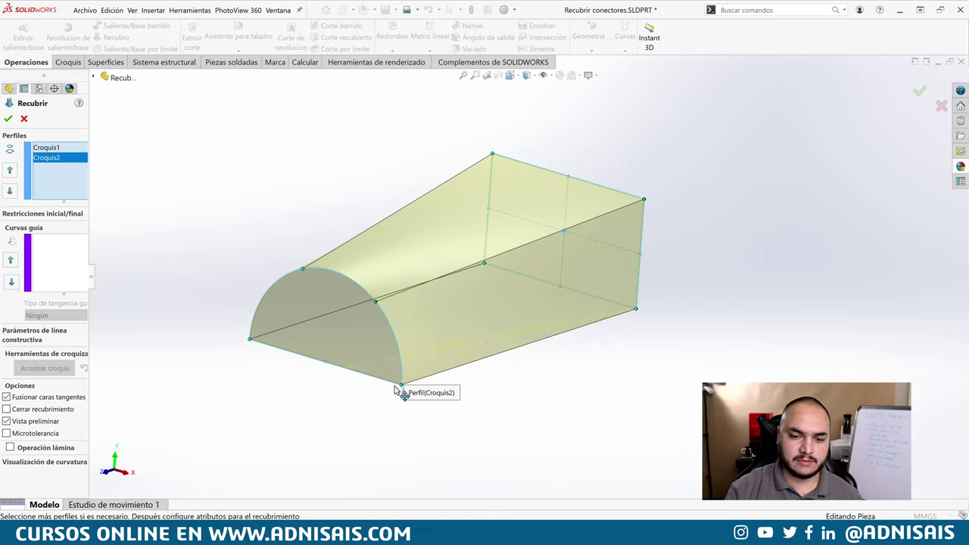
mouse_move(499, 387)
middle_down()
mouse_move(610, 342)
mouse_move(469, 302)
middle_up()
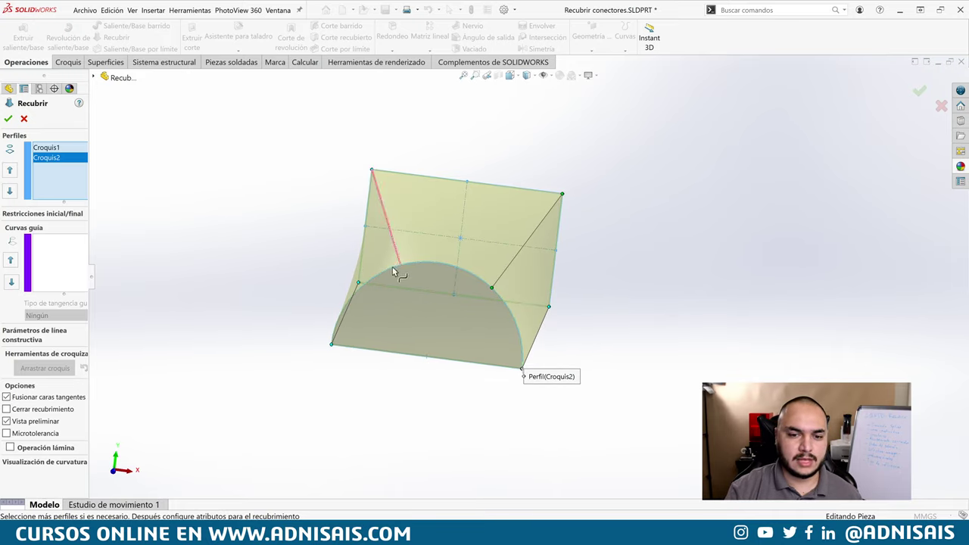
mouse_move(490, 296)
middle_down()
mouse_move(494, 281)
mouse_move(485, 281)
mouse_move(462, 306)
middle_up()
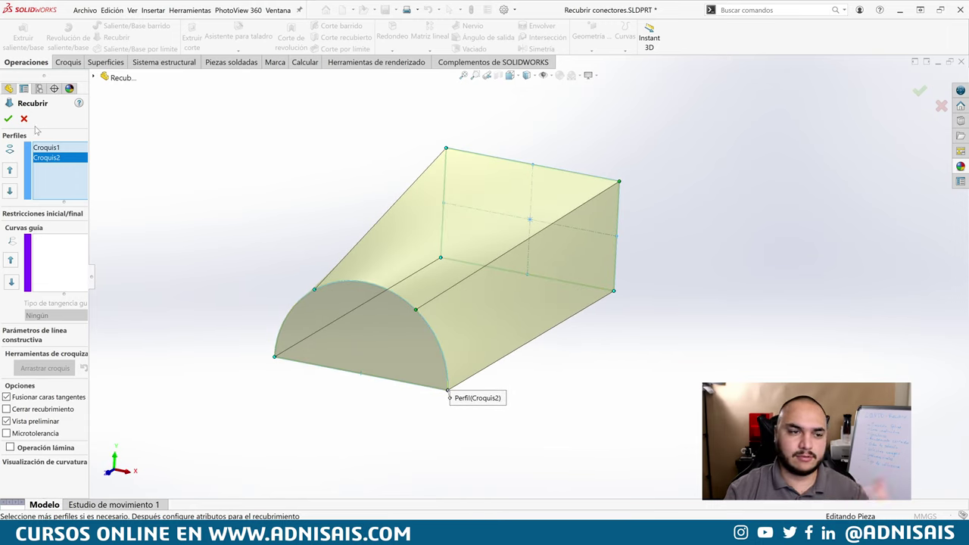
click(8, 119)
middle_drag(275, 177, 281, 173)
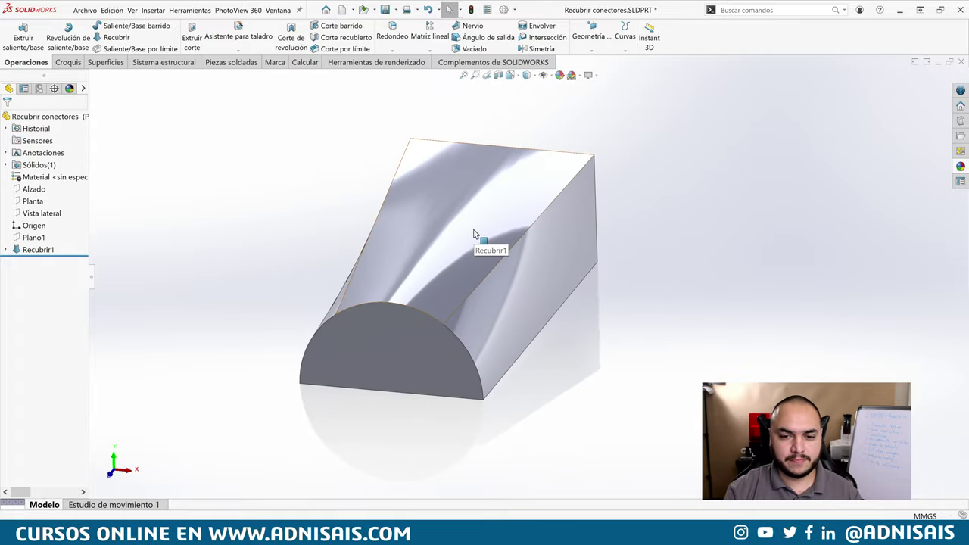
Step: Delete the Recubrir1 loft feature, keeping its two profile sketches
key(Tab)
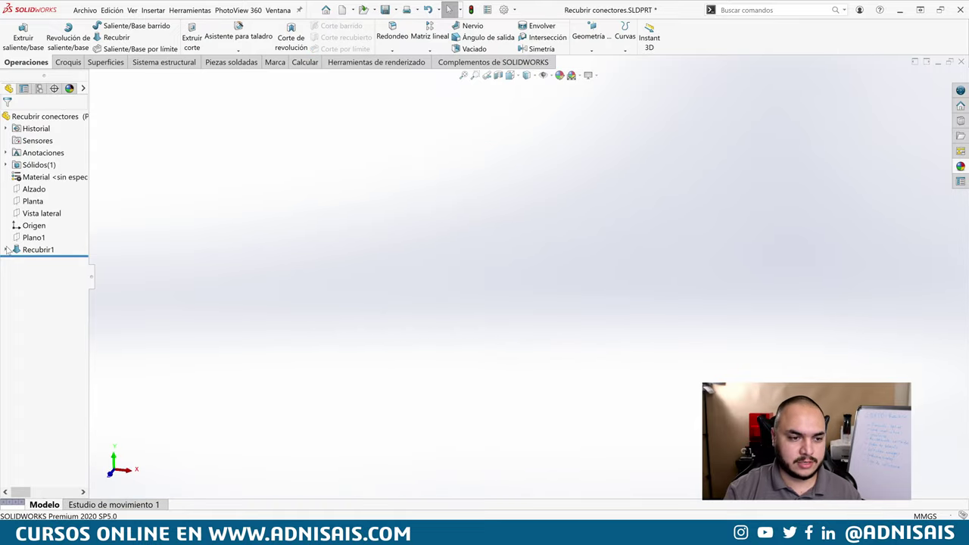
click(5, 249)
click(37, 262)
ctrl+click(46, 274)
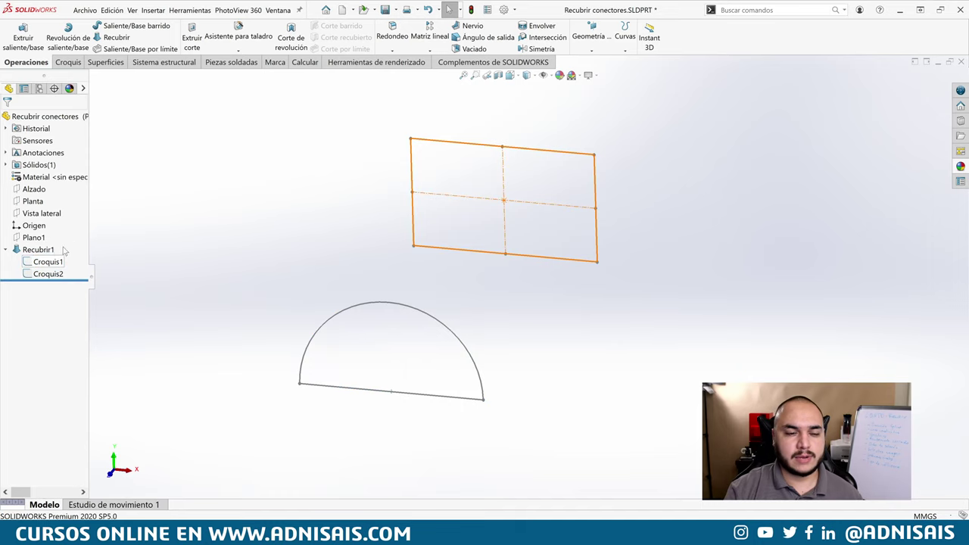
click(34, 249)
key(Delete)
key(Return)
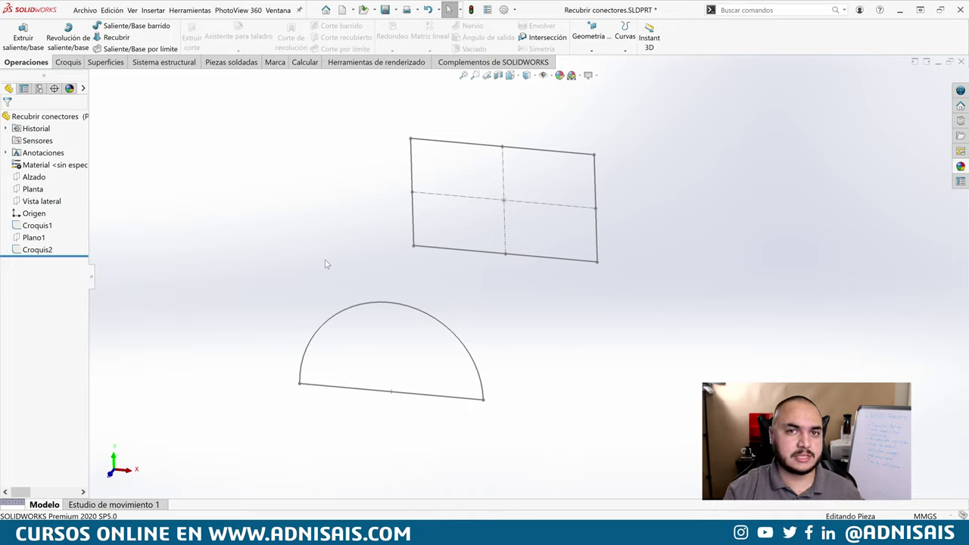
Step: Edit the half-circle sketch Croquis2 and inspect the arc's parameters
click(407, 310)
click(421, 278)
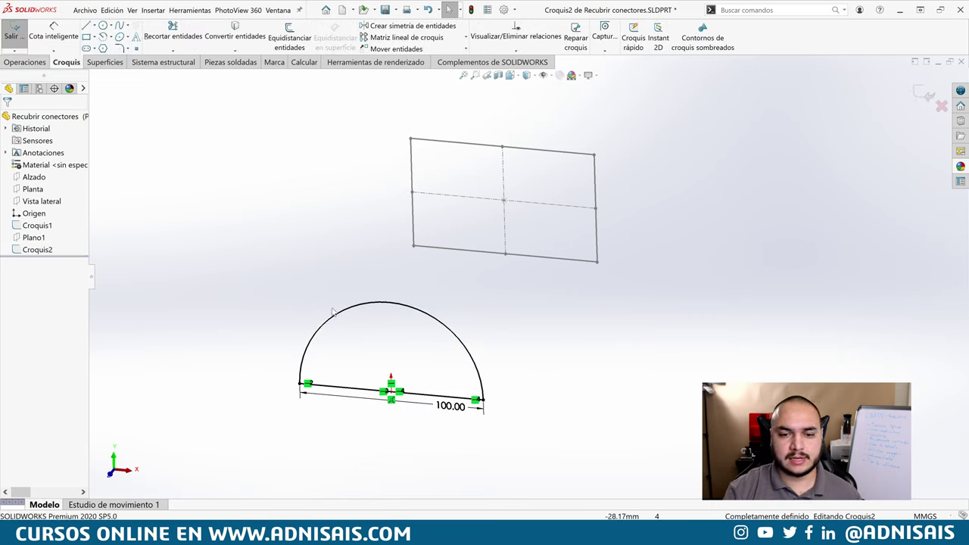
click(435, 312)
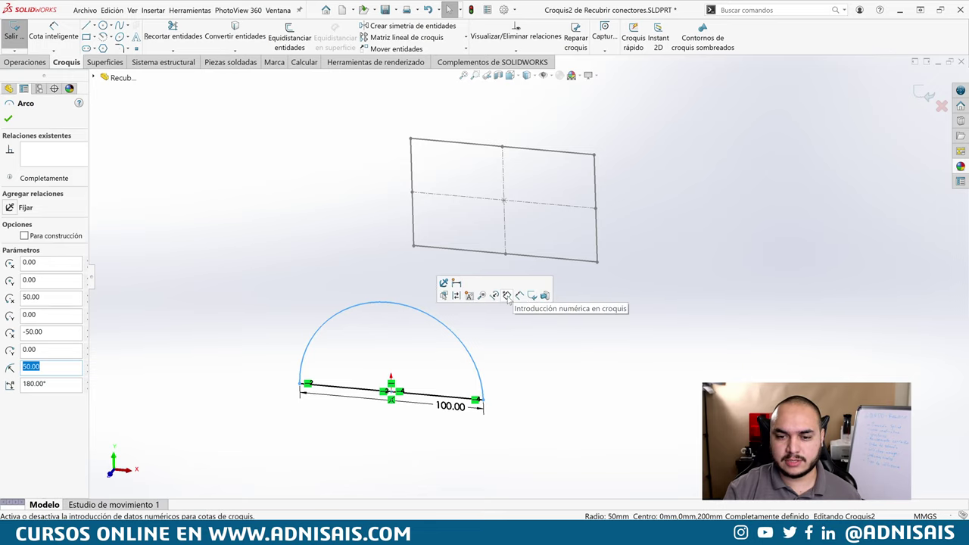
right_click(444, 326)
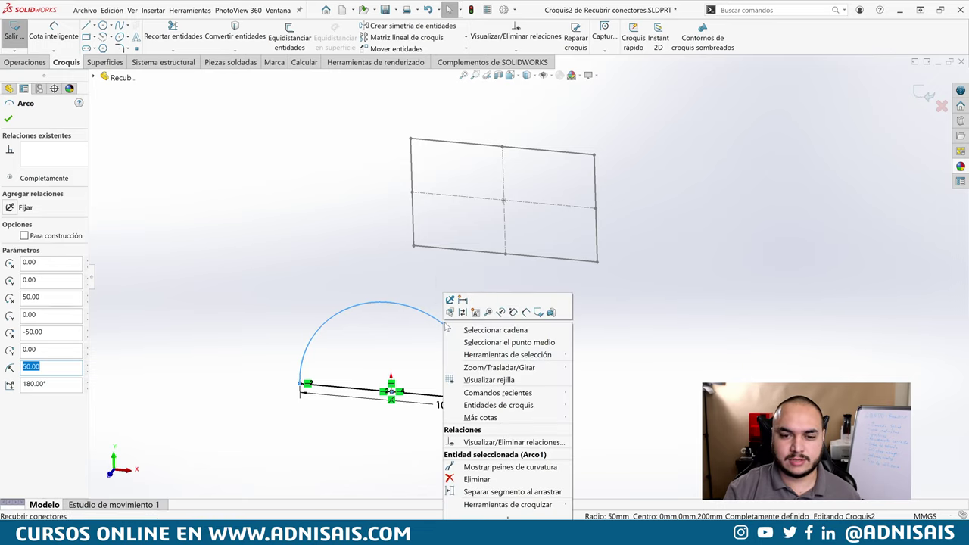
click(664, 393)
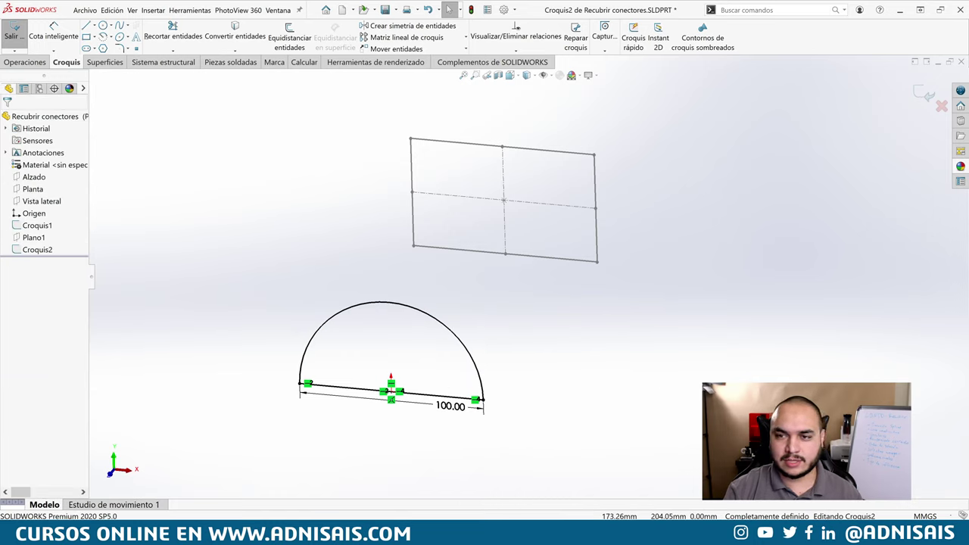
Step: Split the arc with Partir entidades at two points, left and right
click(766, 10)
text(part)
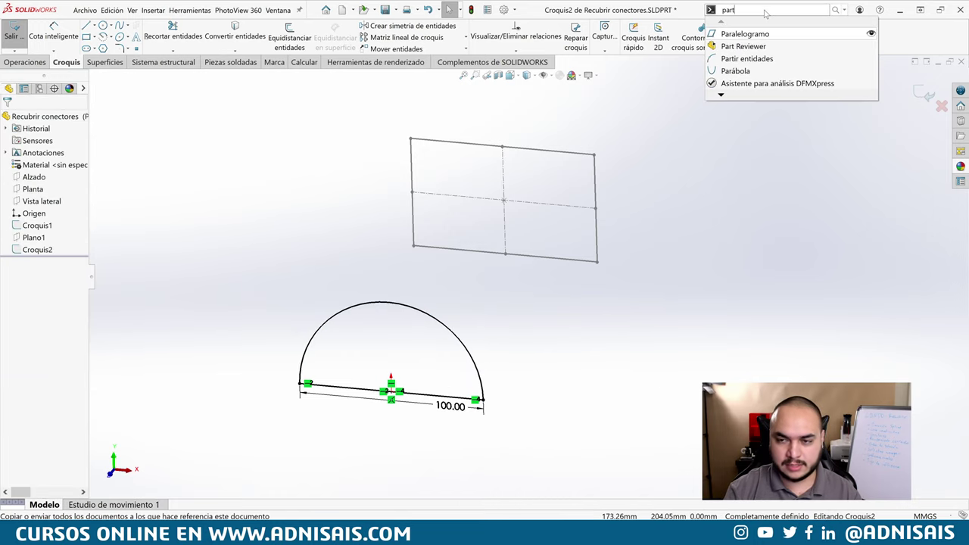
click(746, 46)
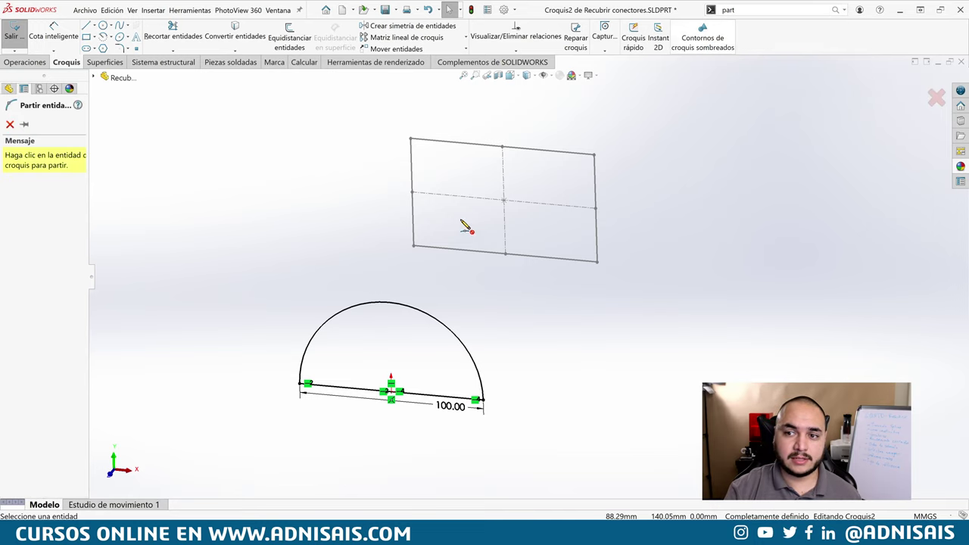
click(333, 316)
click(444, 326)
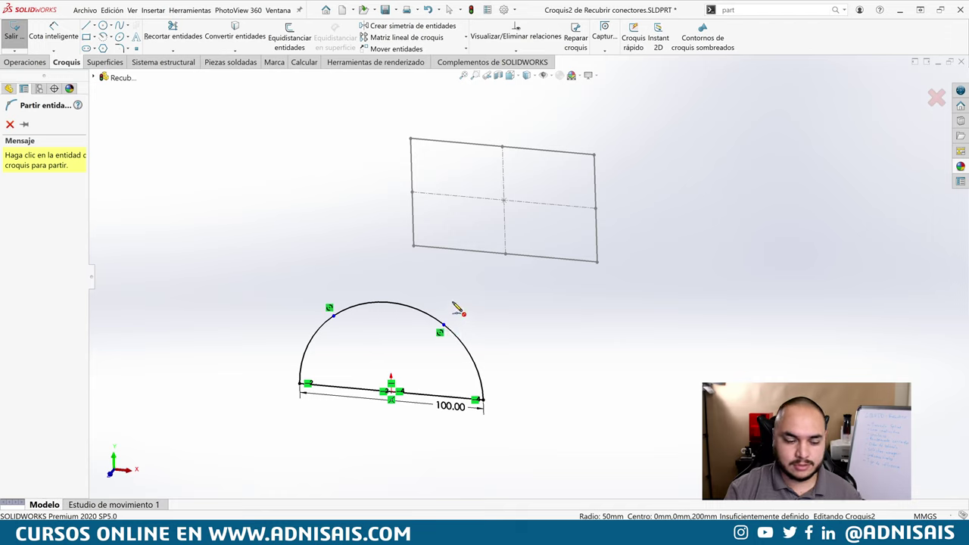
key(Escape)
Step: Slide the two split points along the arc into position
click(327, 320)
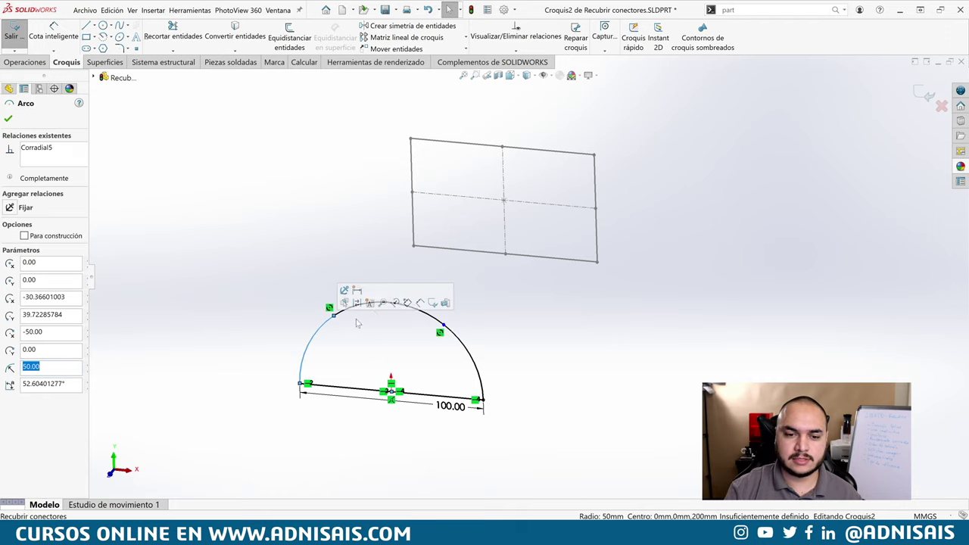
click(447, 328)
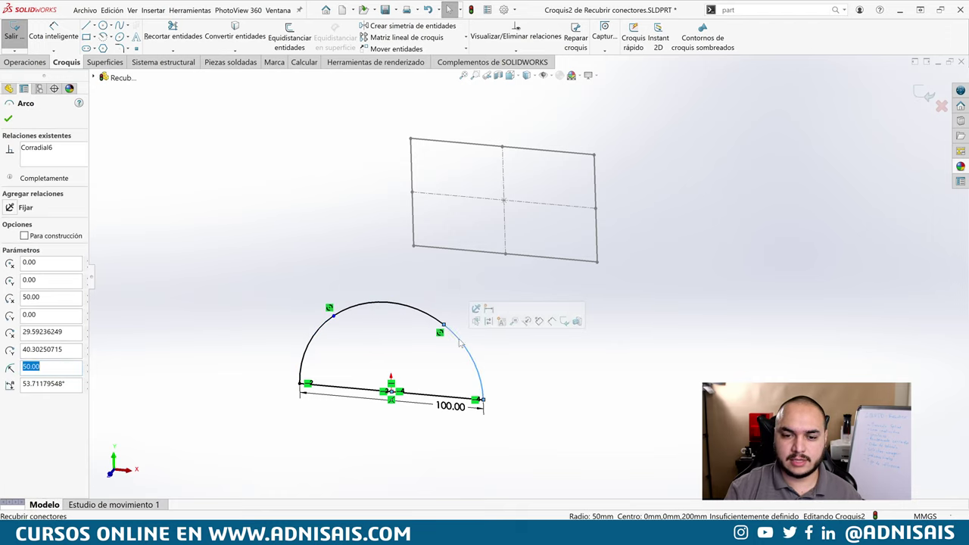
click(454, 334)
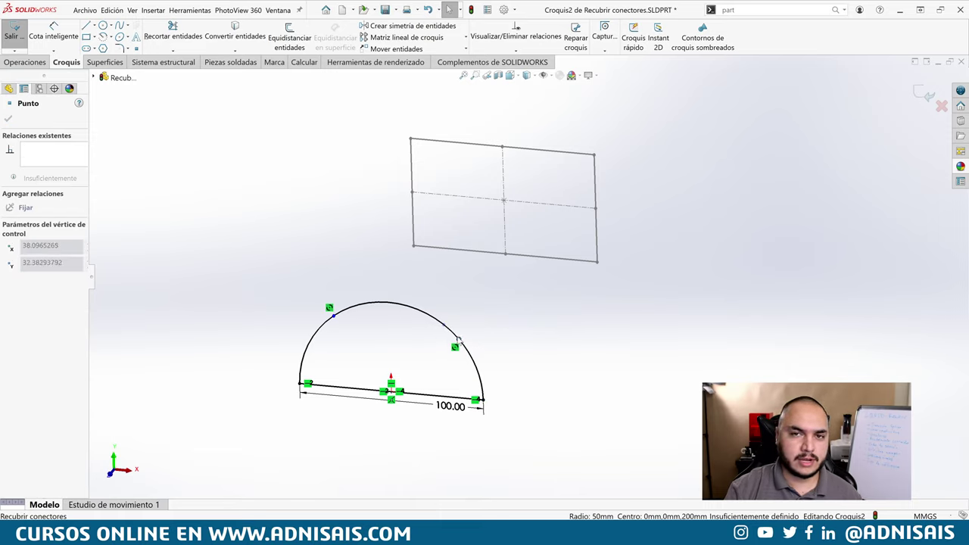
drag(454, 334, 453, 333)
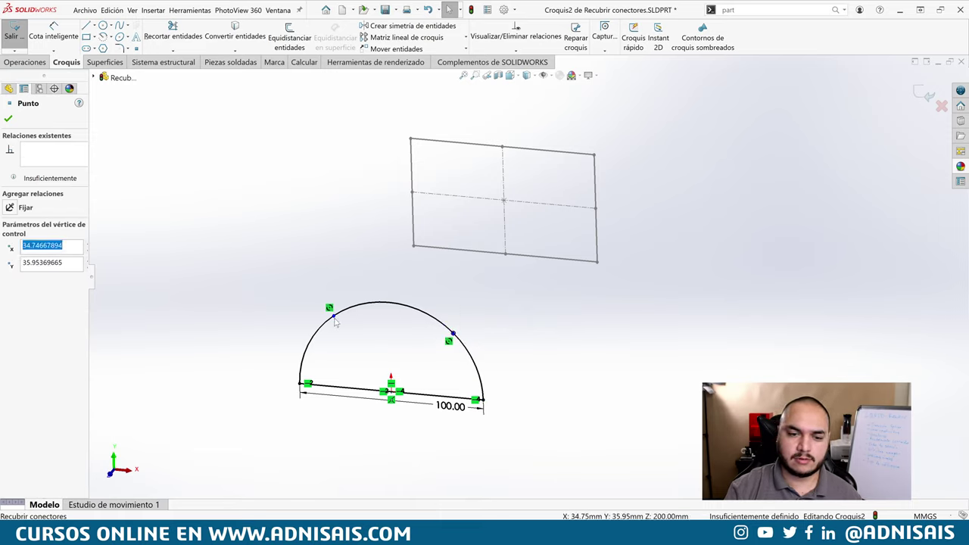
key(Escape)
drag(336, 318, 331, 330)
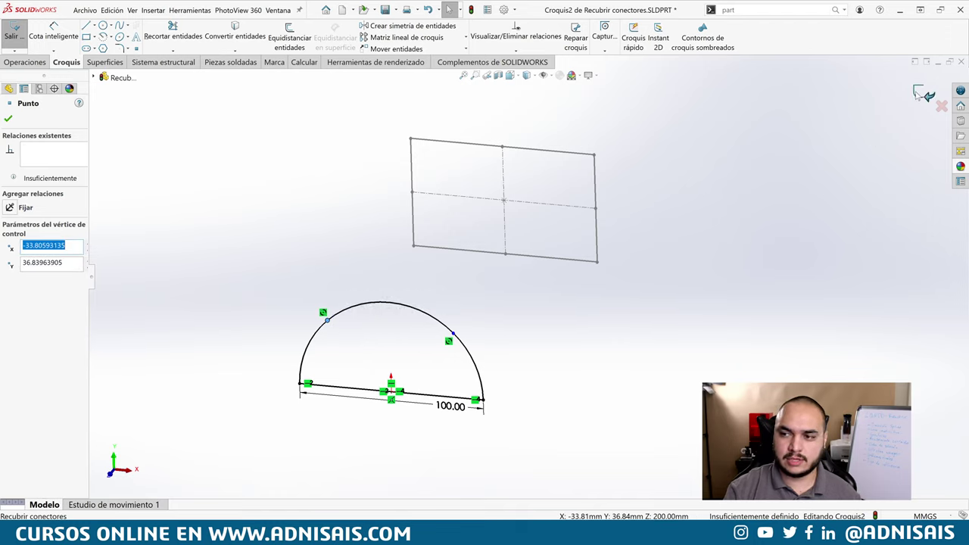
click(722, 224)
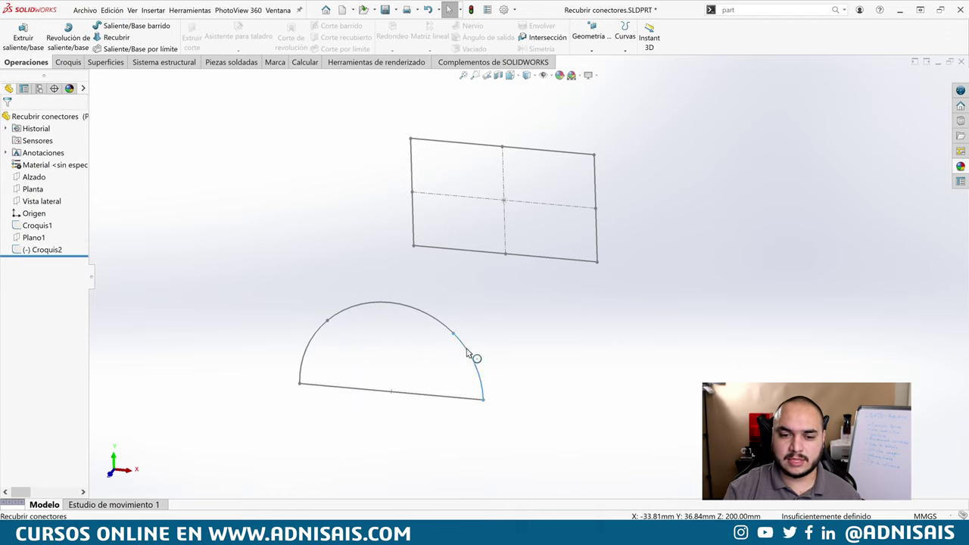
Step: Start a new loft between the rectangle and split half-circle, connector at the rectangle's top corner
click(422, 314)
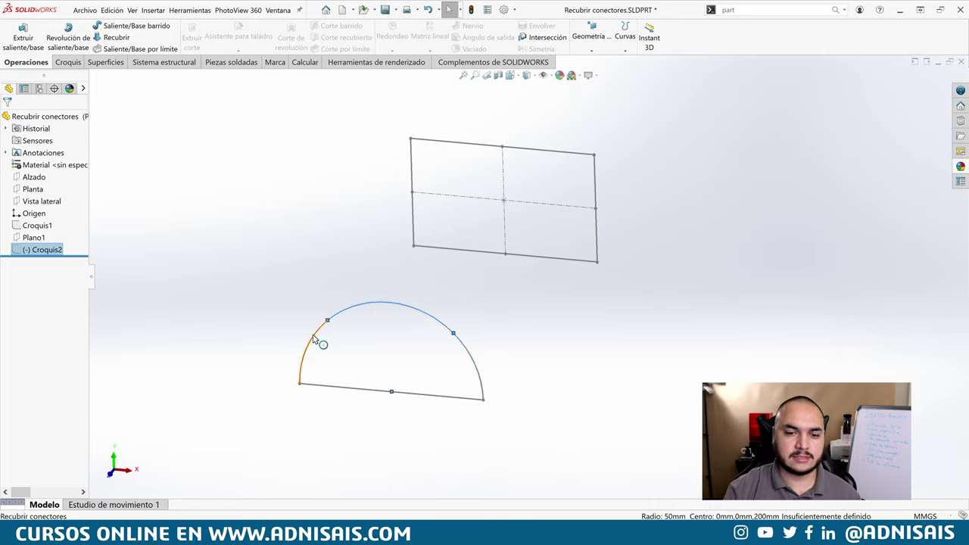
click(353, 392)
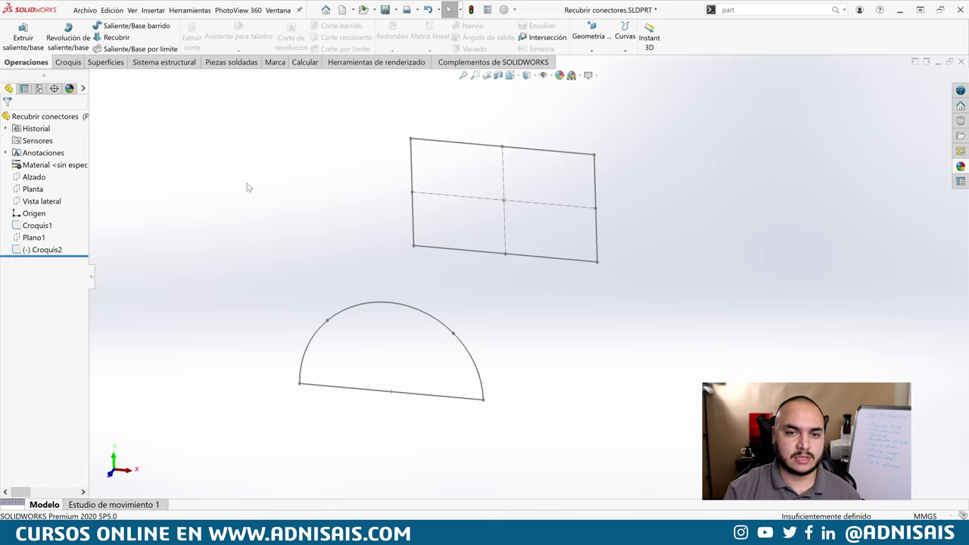
click(116, 37)
click(441, 254)
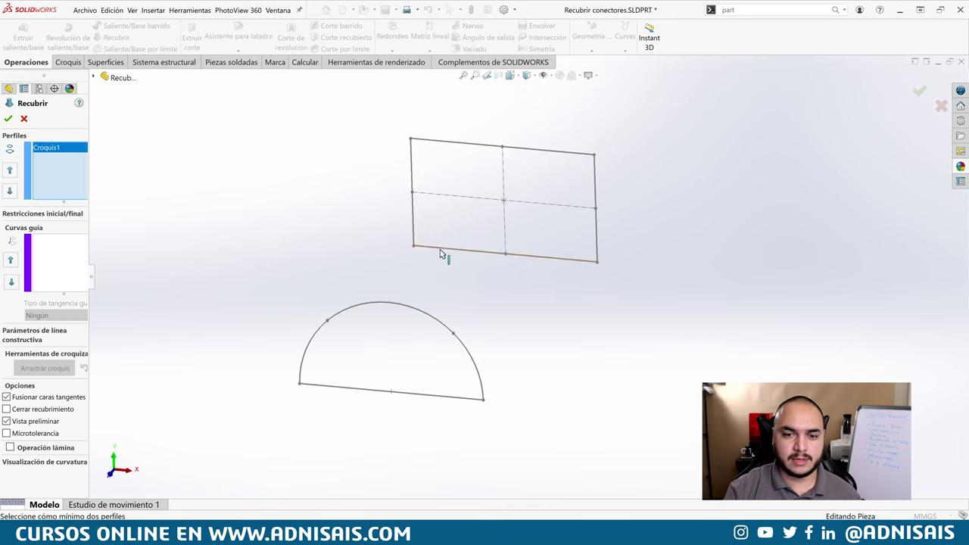
click(315, 388)
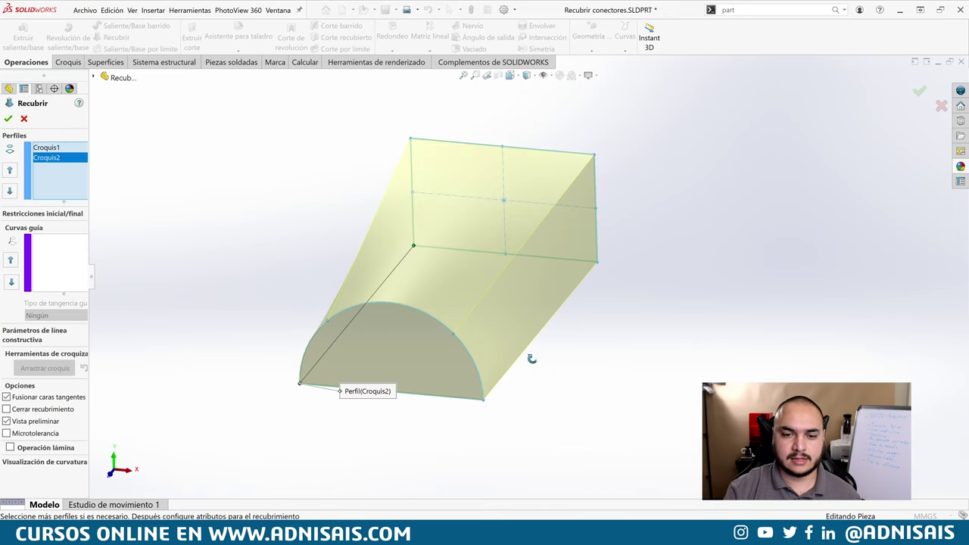
mouse_move(532, 359)
middle_down()
mouse_move(473, 347)
mouse_move(489, 373)
middle_up()
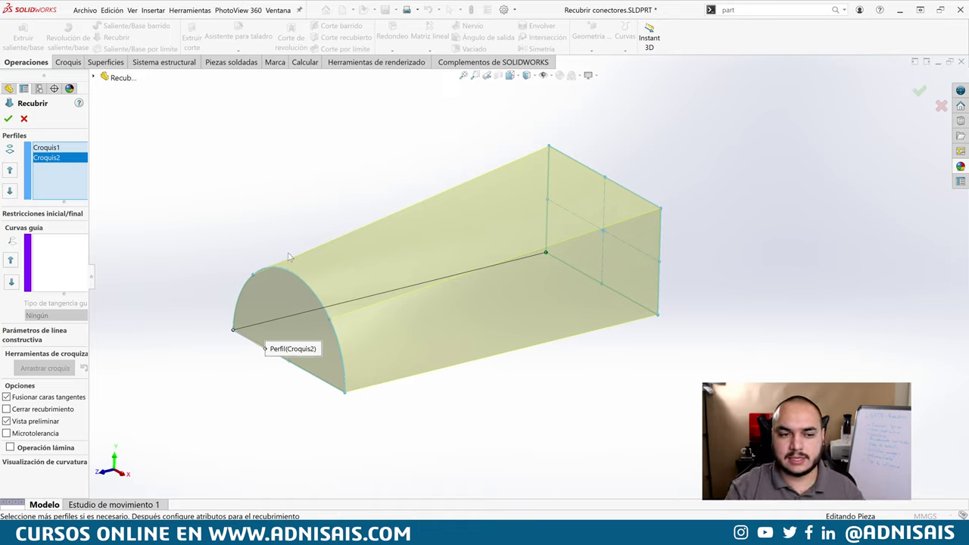
right_click(314, 188)
click(279, 177)
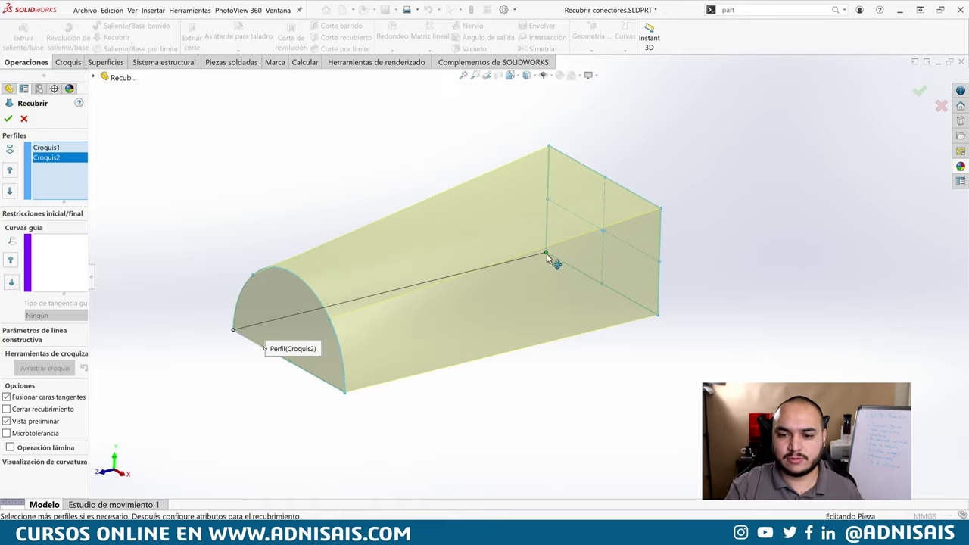
mouse_move(546, 255)
mouse_down()
mouse_move(544, 171)
mouse_move(546, 252)
mouse_up()
Step: Try re-picking Croquis1 and Croquis2 as profiles at different corners, then cancel the loft
click(565, 262)
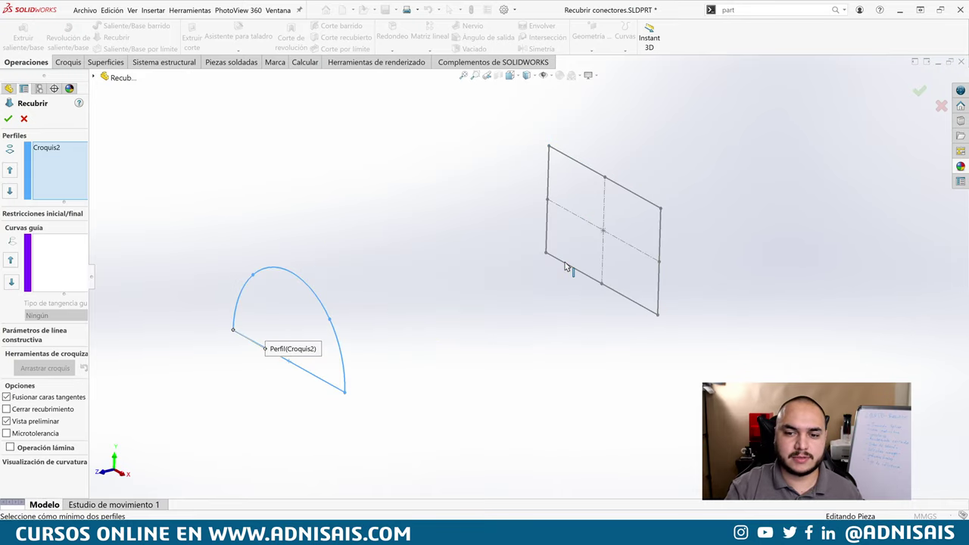
middle_drag(568, 268, 454, 296)
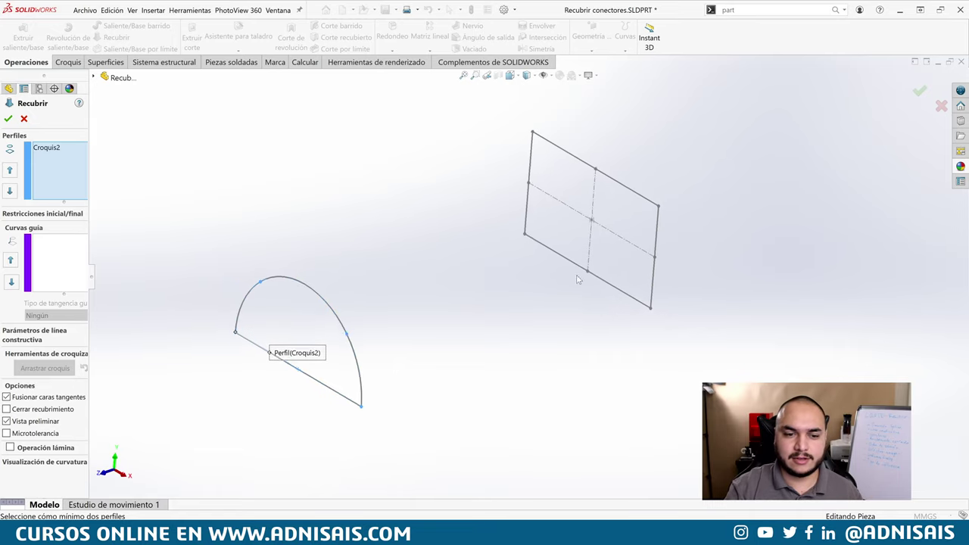
click(241, 341)
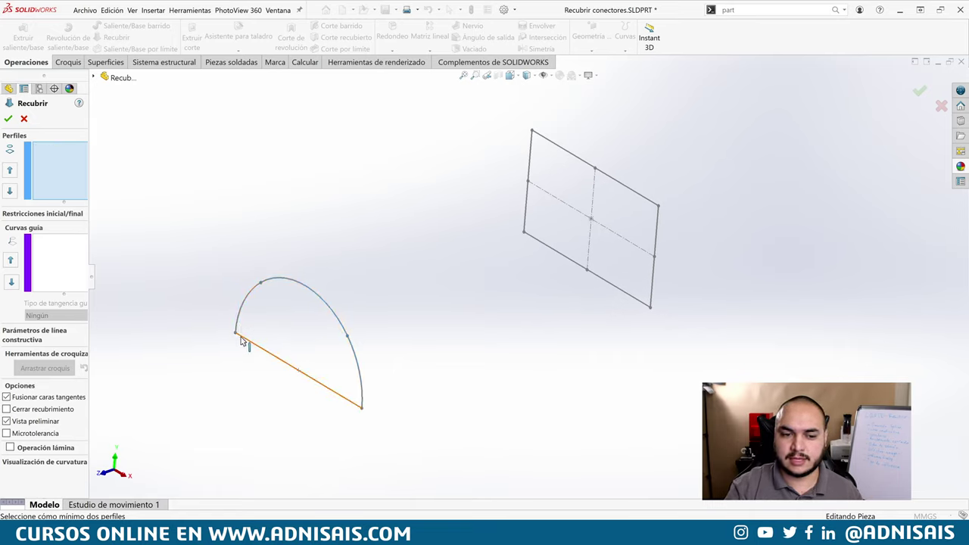
click(241, 341)
click(527, 235)
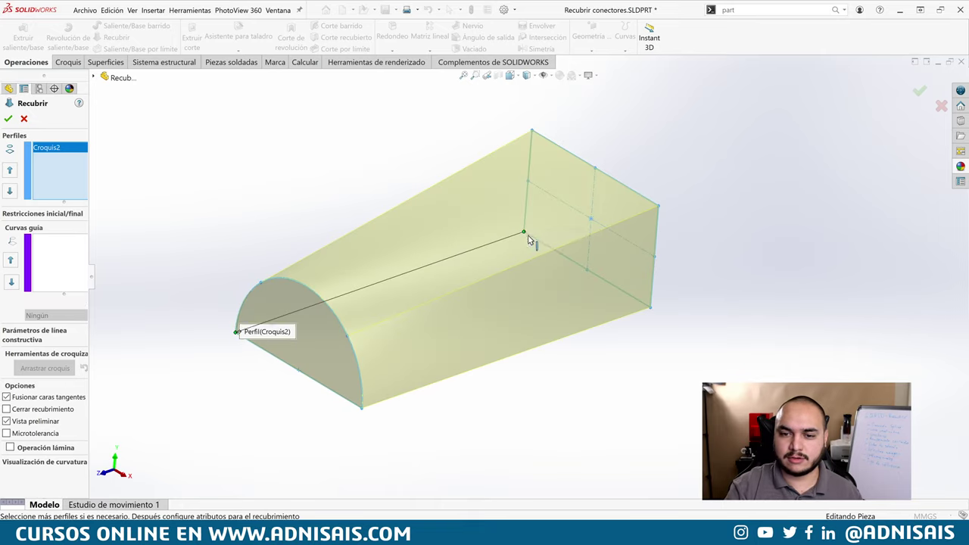
click(530, 222)
click(645, 208)
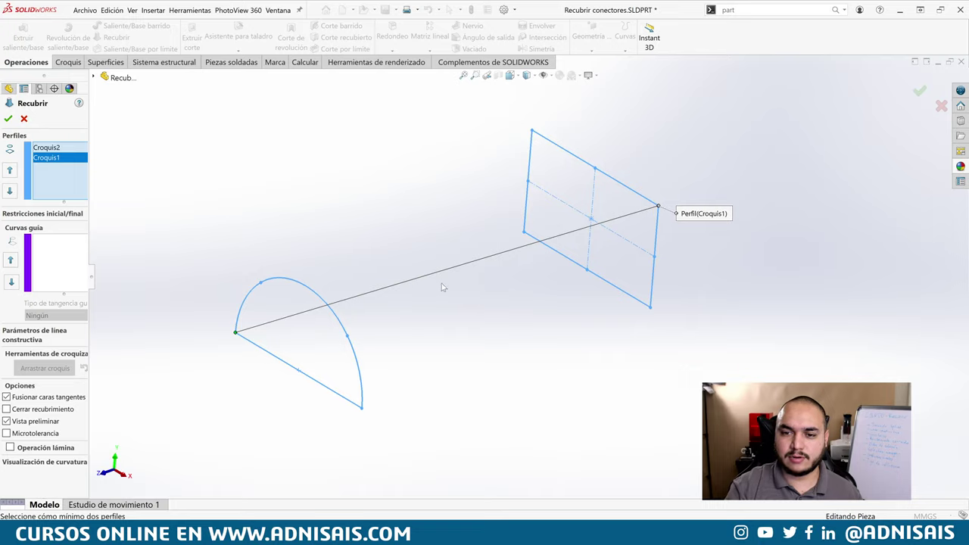
click(584, 165)
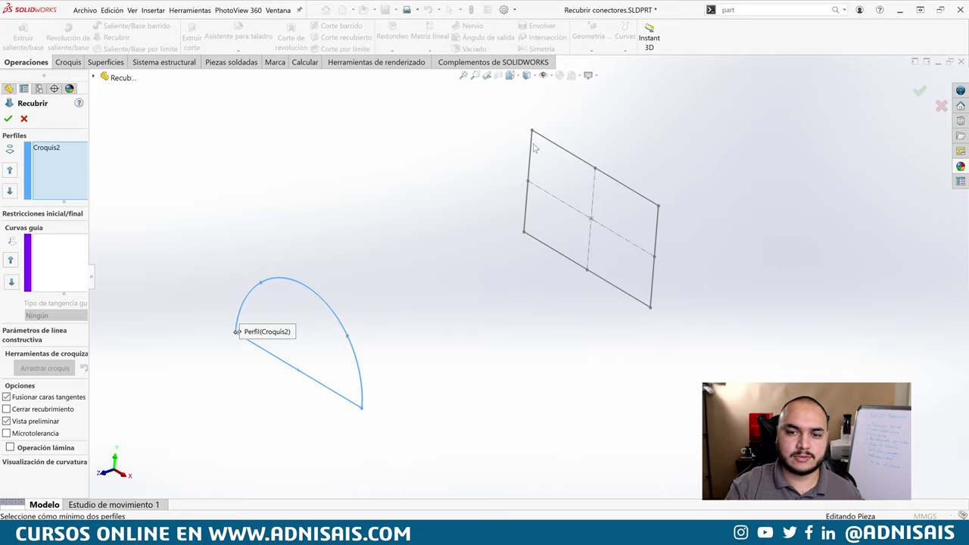
click(533, 148)
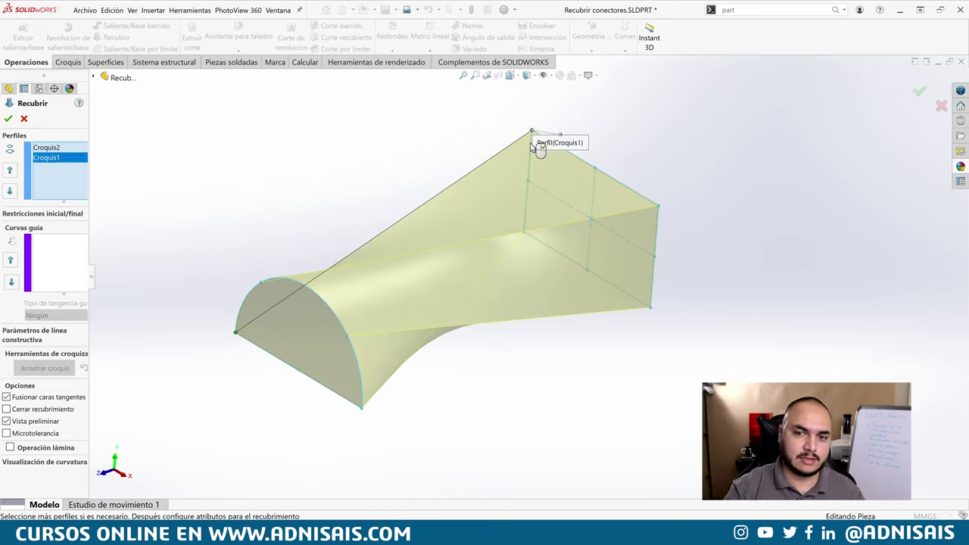
click(534, 149)
click(532, 241)
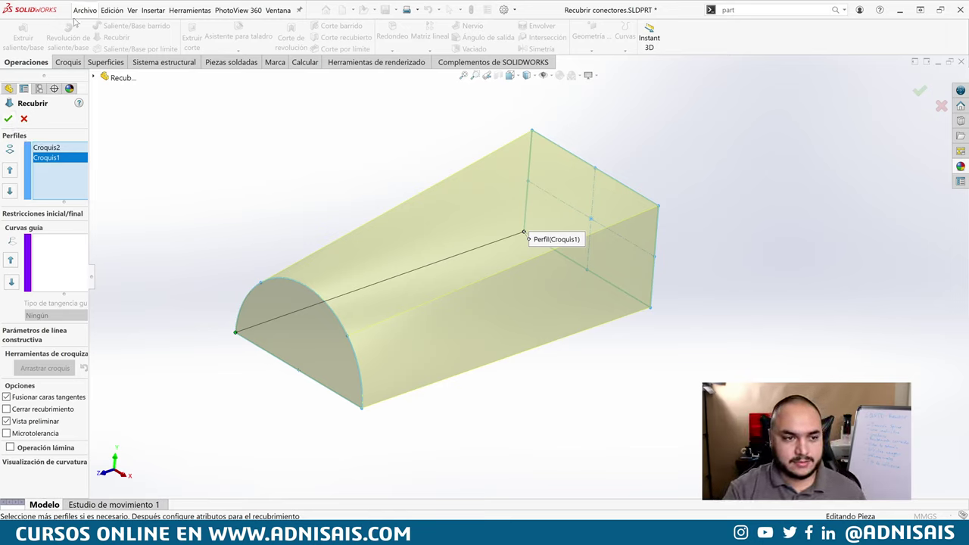
click(23, 121)
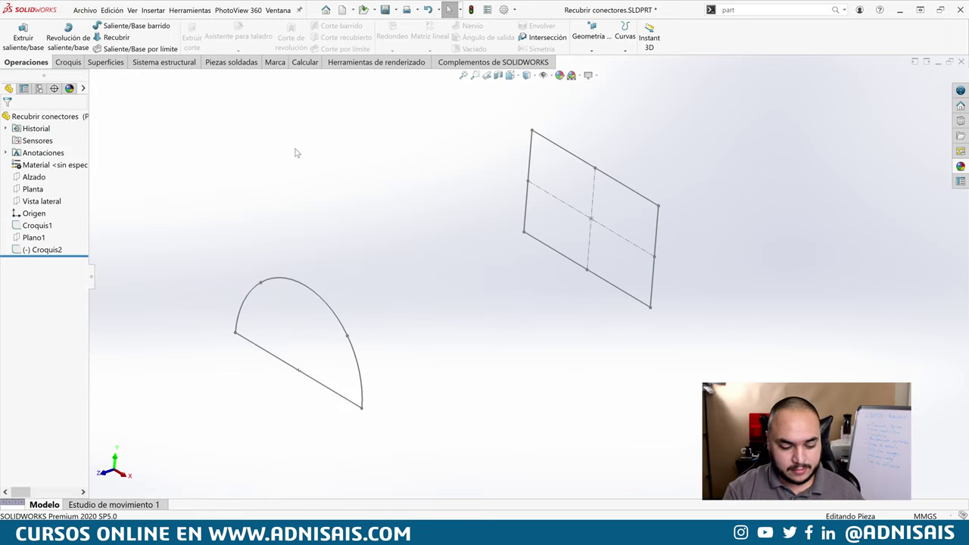
Step: Switch to Recubrir cerrado.SLDPRT and start a new loft among its four rectangles
key(ctrl+Tab)
key(ctrl+Tab)
key(ctrl+Tab)
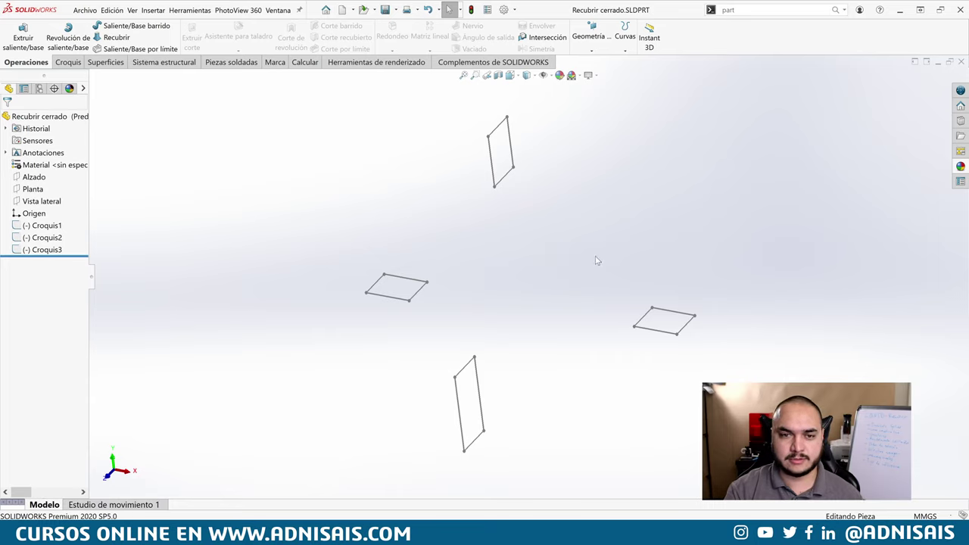
click(115, 37)
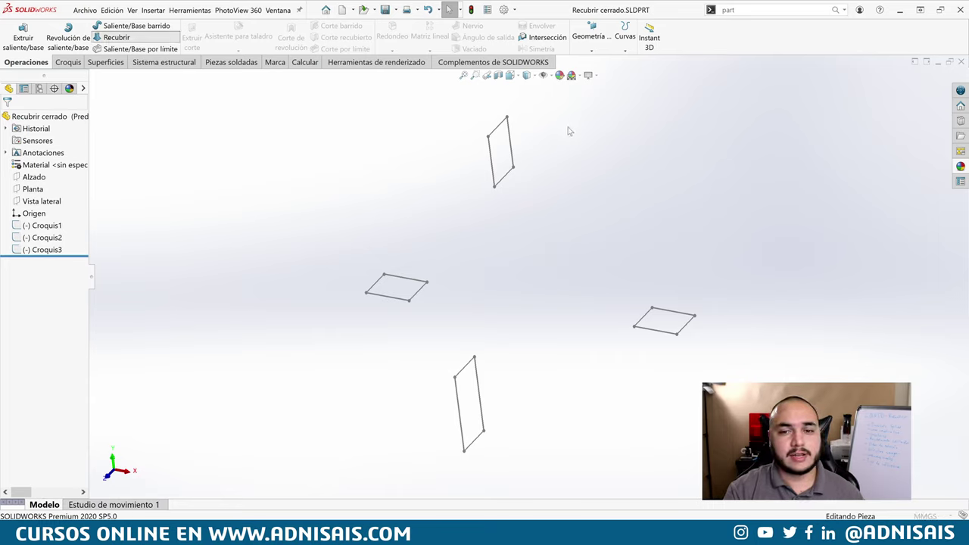
mouse_move(594, 178)
middle_down()
mouse_move(605, 99)
mouse_move(558, 186)
middle_up()
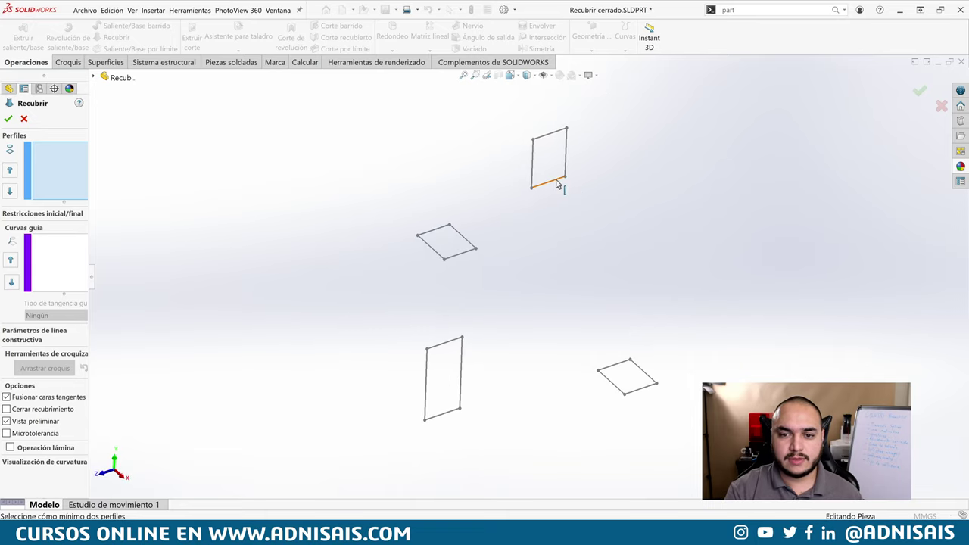
Step: Pick top rectangle Croquis2, try the middle rectangle as an open group, then remove it
click(533, 184)
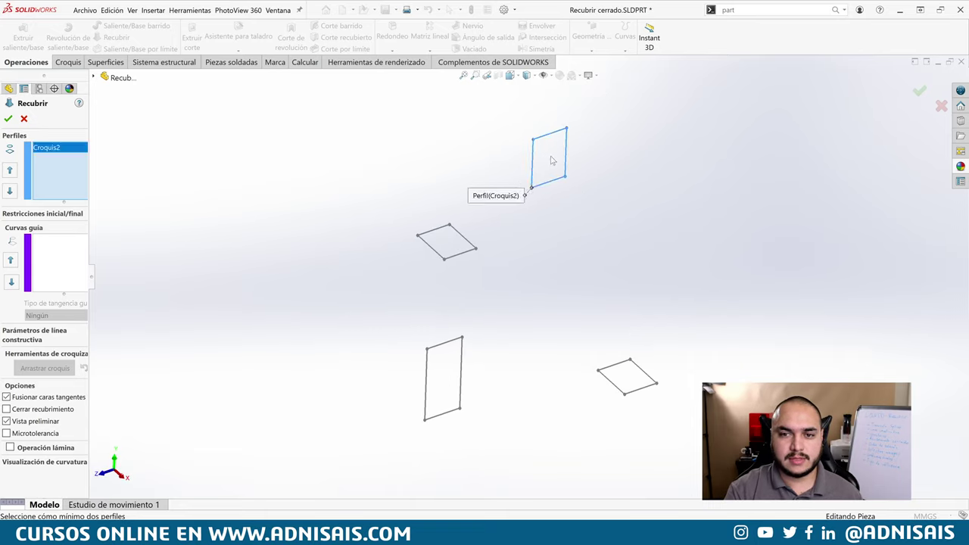
click(444, 259)
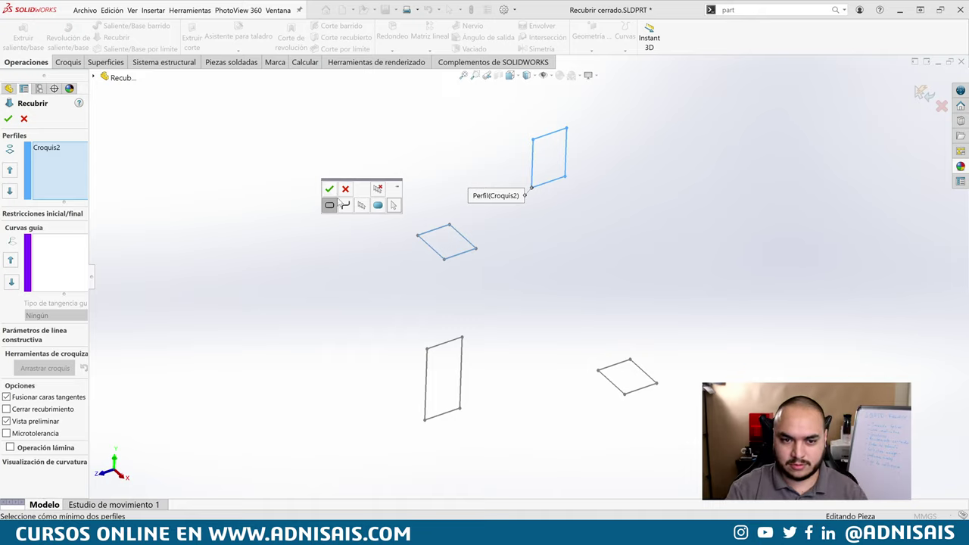
click(345, 205)
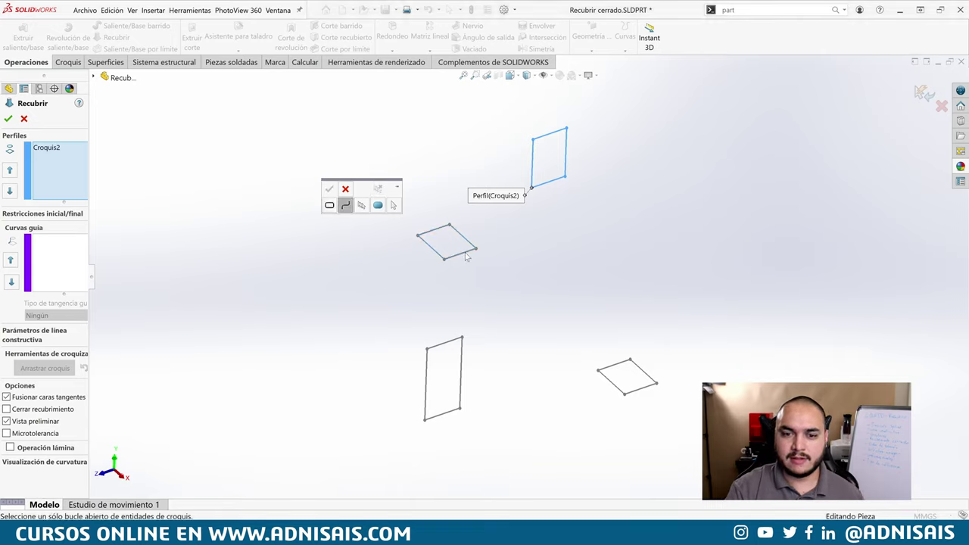
click(361, 206)
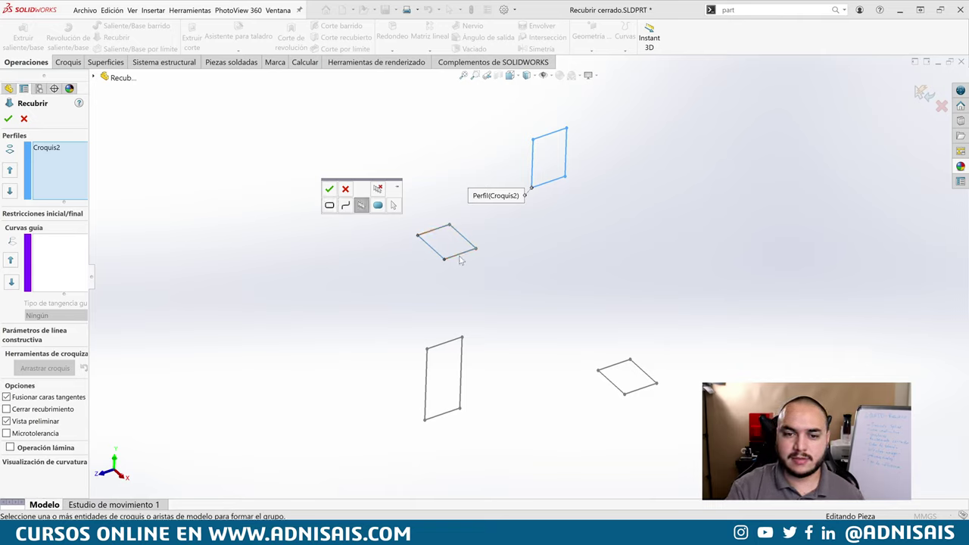
click(329, 190)
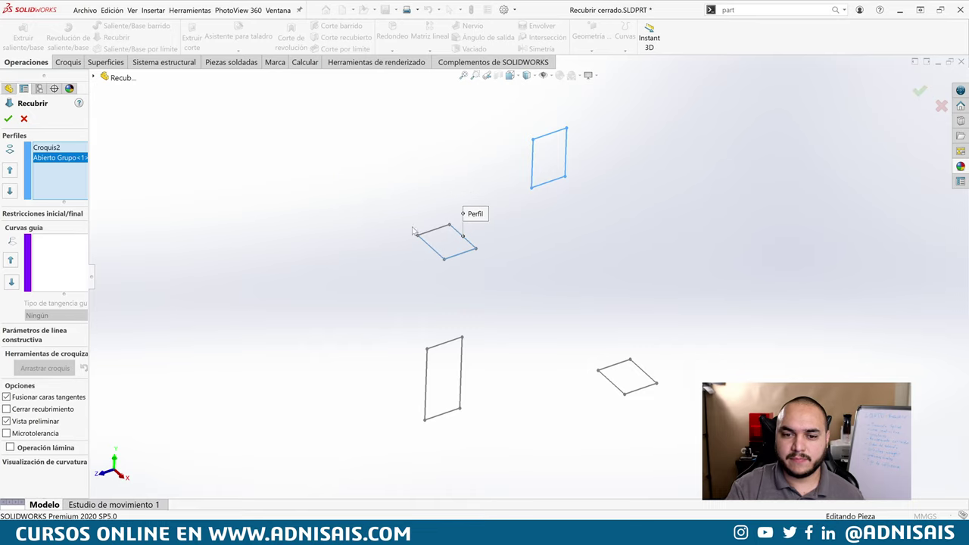
right_click(68, 159)
click(75, 176)
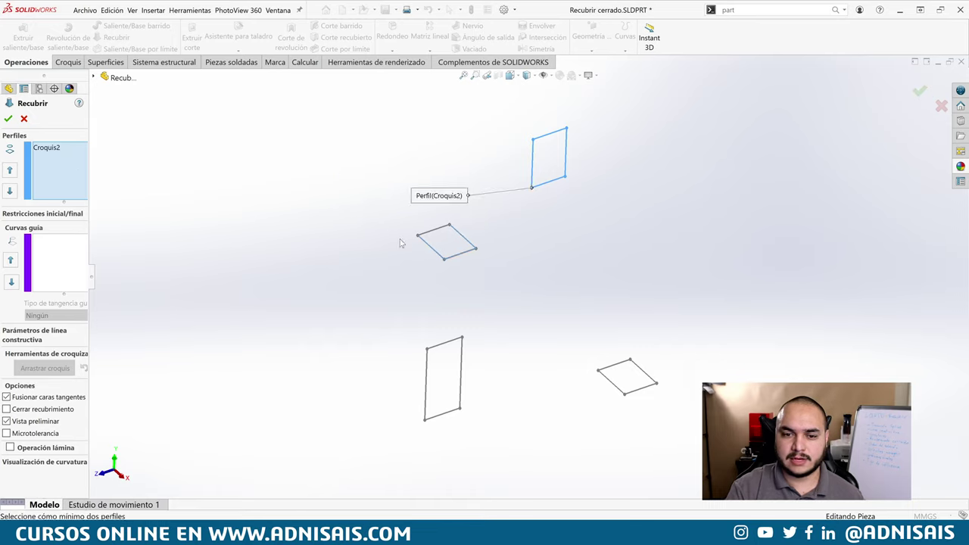
Step: Add the middle rectangle as Bucle cerrado<1>, align the connector, and add Croquis3
click(433, 253)
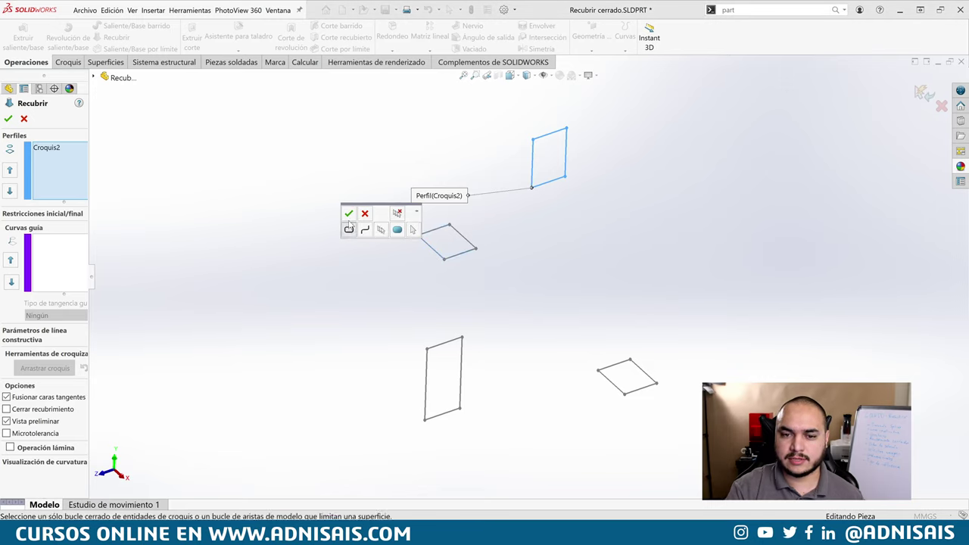
click(348, 214)
click(348, 215)
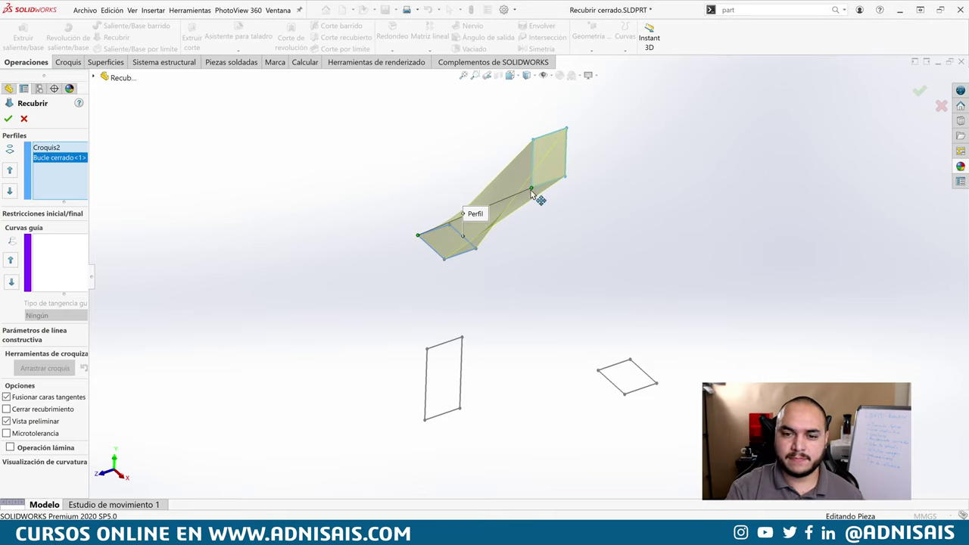
drag(533, 192, 532, 158)
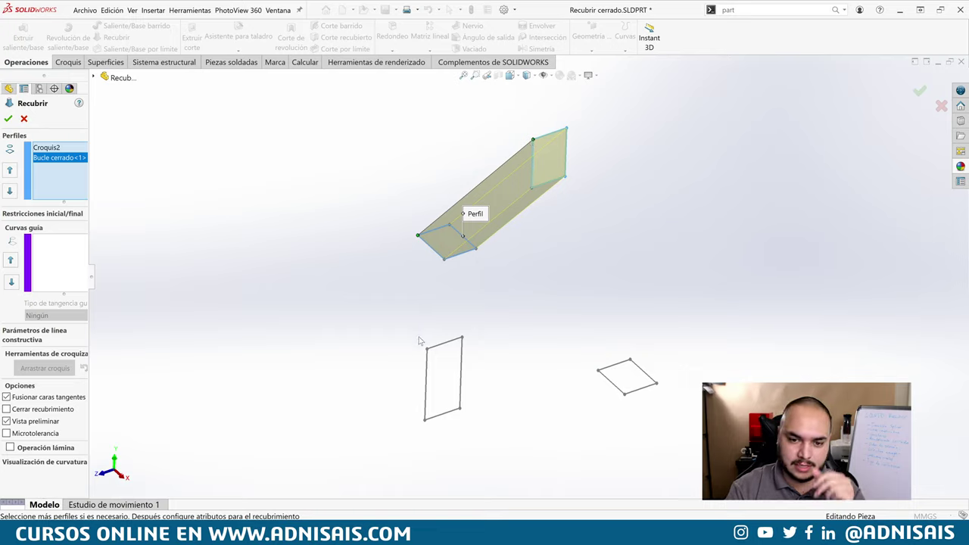
click(426, 413)
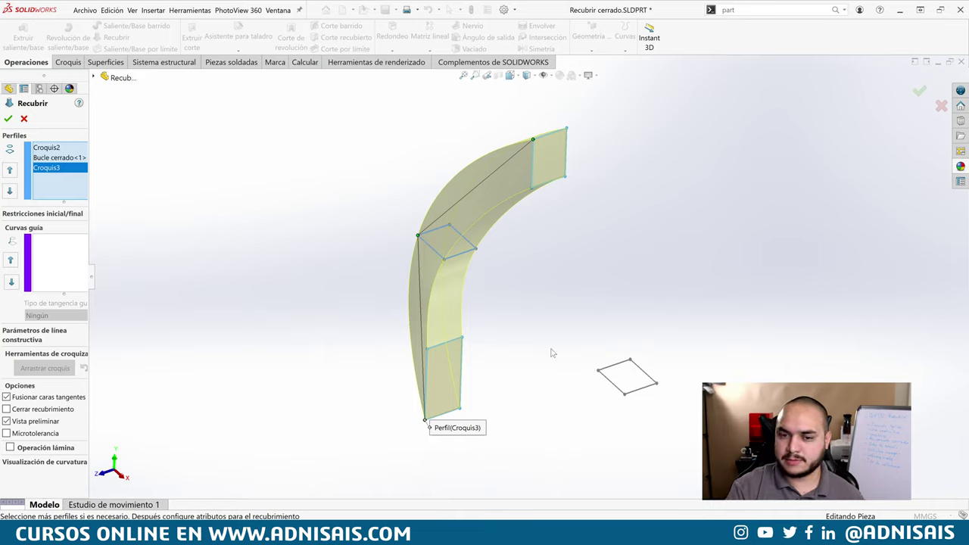
Step: Add the lower-right rectangle as closed-loop profile Bucle cerrado<2> and enable Cerrar recubrimiento
click(617, 391)
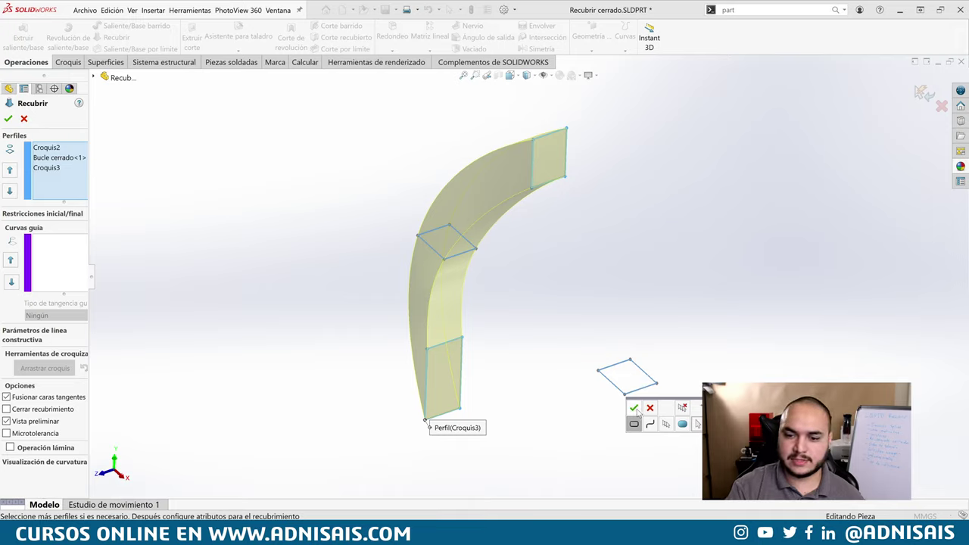
click(634, 408)
mouse_move(583, 269)
middle_down()
mouse_move(616, 249)
mouse_move(595, 266)
mouse_move(629, 281)
mouse_move(598, 260)
mouse_move(583, 281)
middle_up()
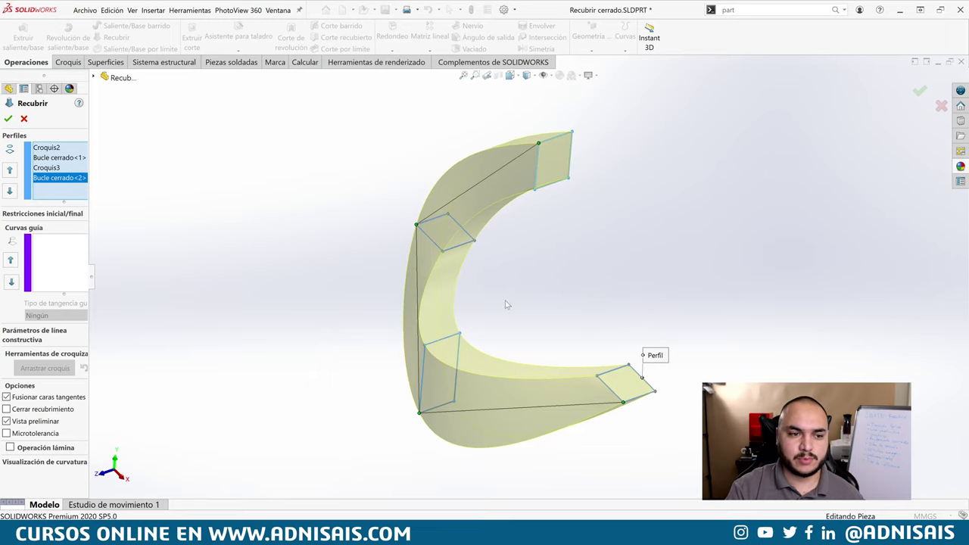
click(24, 411)
middle_drag(582, 321, 621, 305)
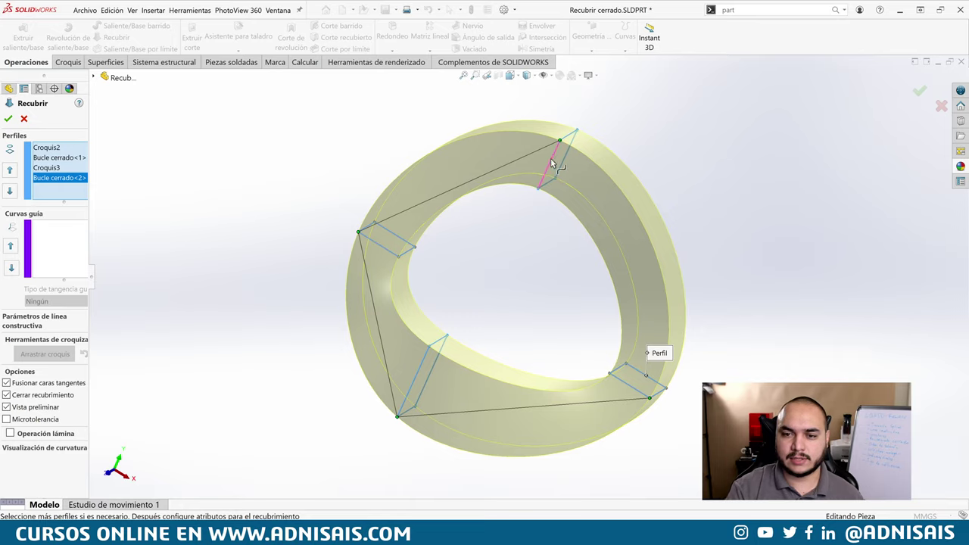
Step: Inspect the ring preview from several angles and accept it as the solid loft Recubrir1
mouse_move(634, 277)
middle_down()
mouse_move(626, 242)
mouse_move(512, 197)
mouse_move(469, 214)
mouse_move(445, 312)
mouse_move(486, 398)
mouse_move(548, 424)
mouse_move(536, 389)
mouse_move(518, 388)
mouse_move(577, 184)
mouse_move(653, 242)
mouse_move(677, 283)
mouse_move(680, 331)
mouse_move(643, 302)
middle_up()
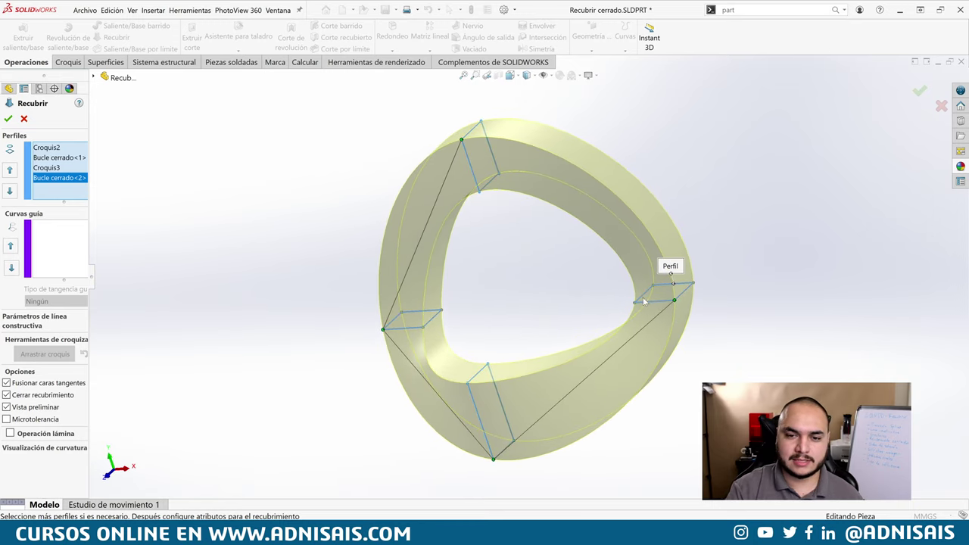
middle_drag(517, 249, 532, 244)
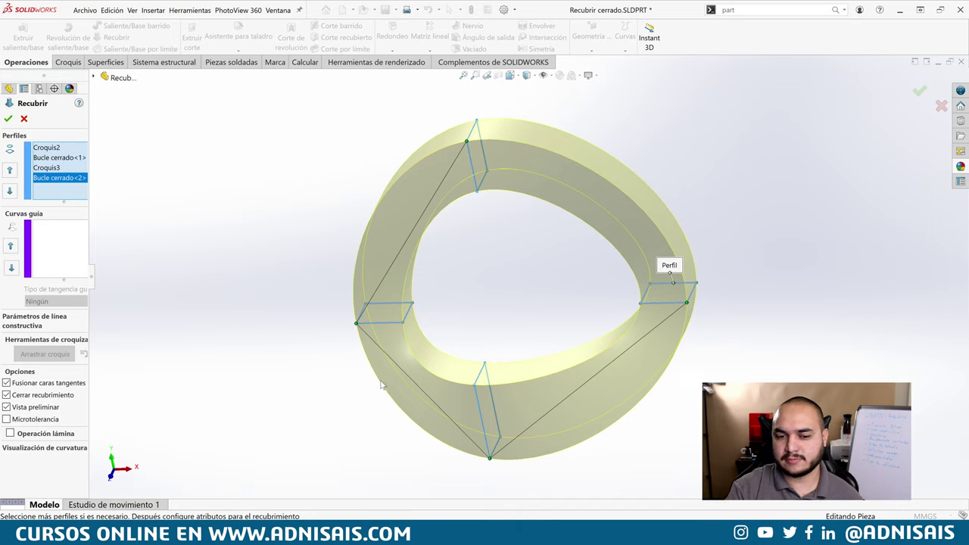
click(8, 118)
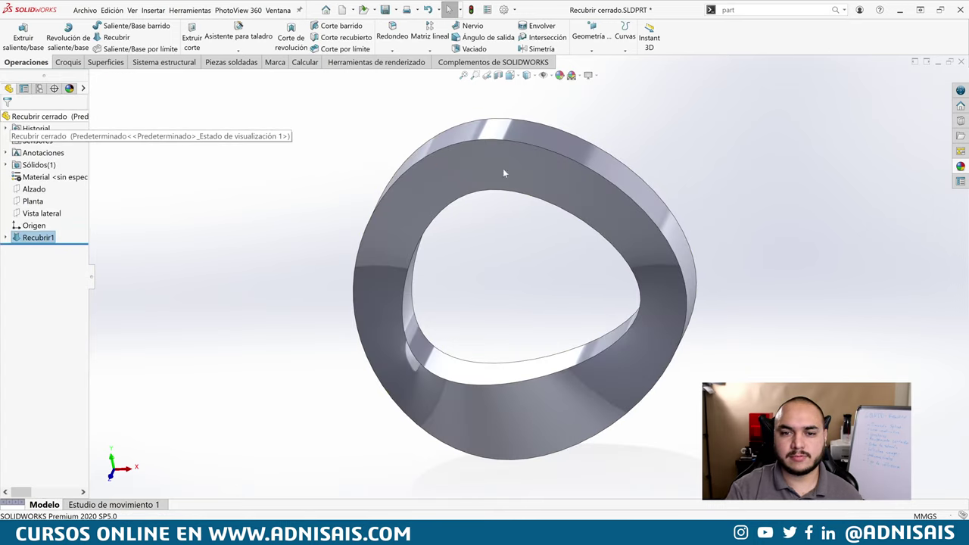
mouse_move(502, 168)
middle_down()
mouse_move(540, 191)
mouse_move(552, 255)
mouse_move(645, 237)
mouse_move(629, 242)
middle_up()
click(288, 164)
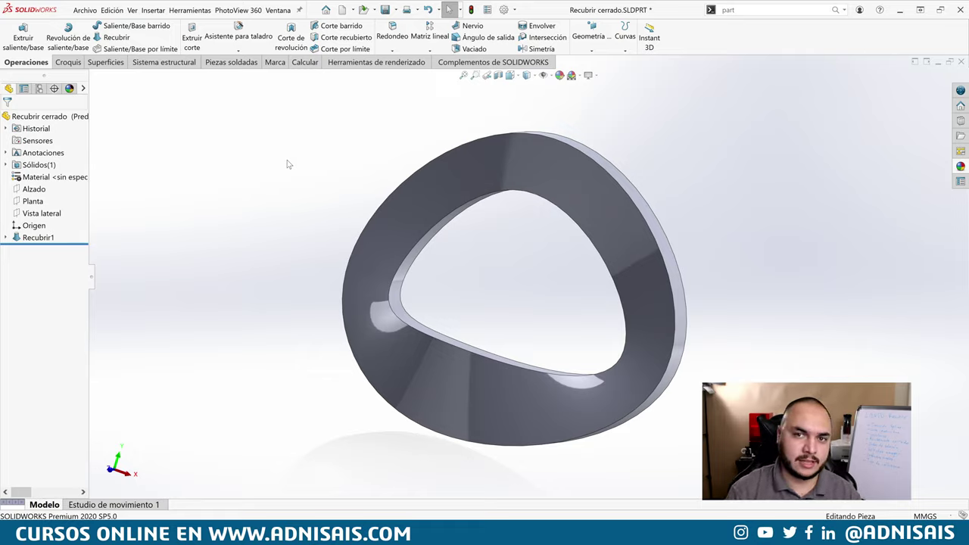
Step: Delete the Recubrir1 loft feature from the FeatureManager tree, keeping the rectangle sketches
click(16, 239)
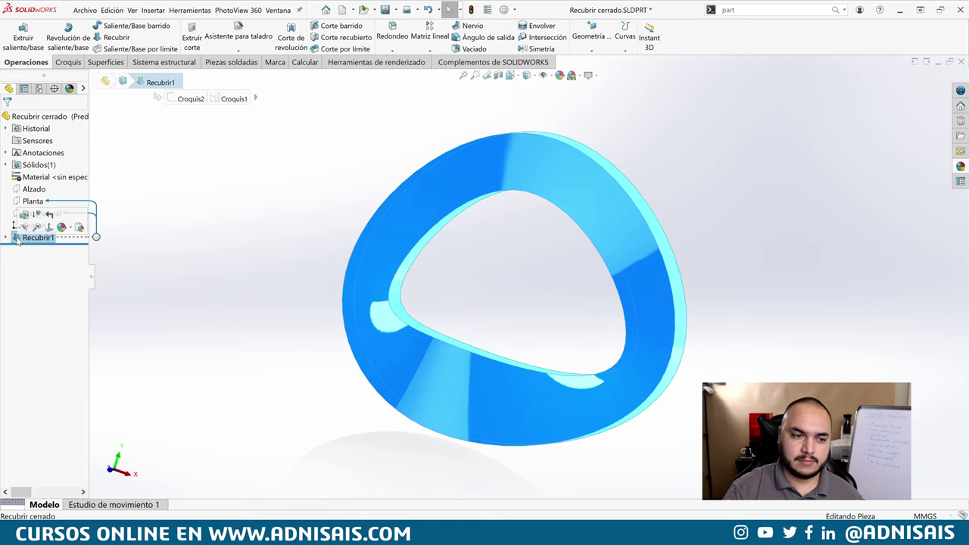
key(Delete)
key(Return)
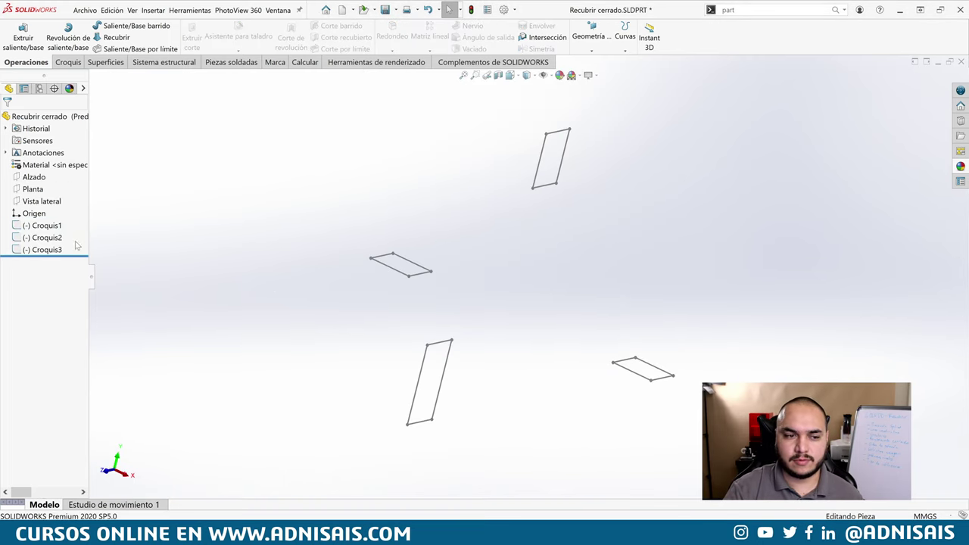
click(42, 225)
middle_drag(534, 318, 549, 311)
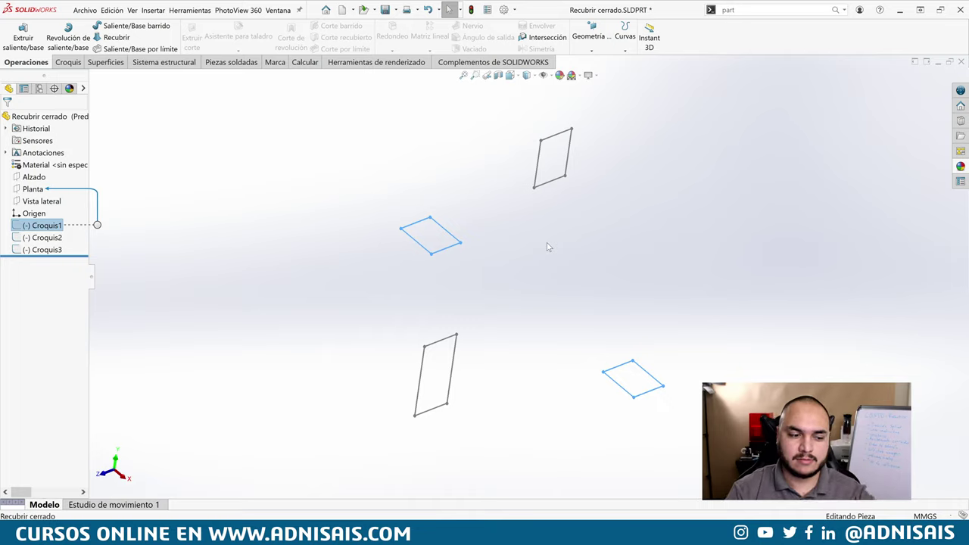
click(597, 226)
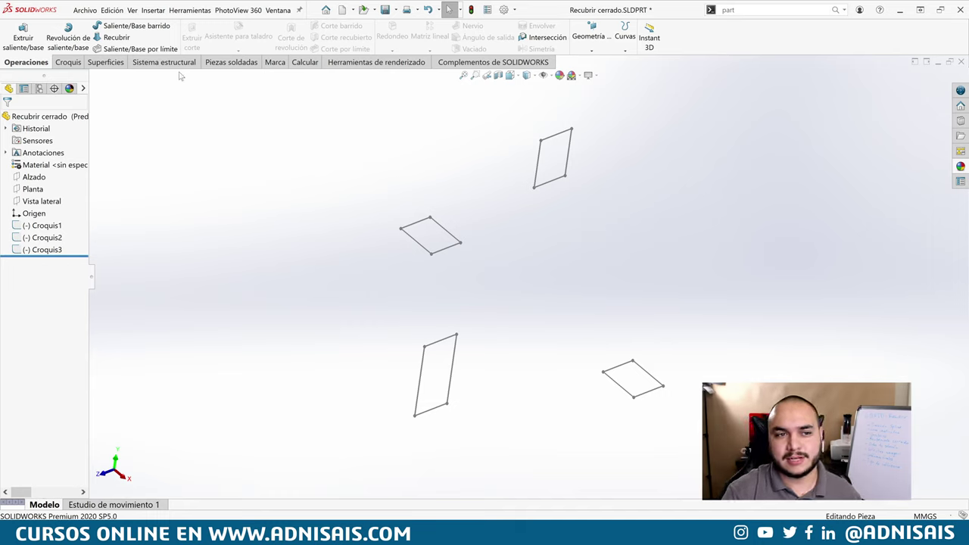
Step: Start a loft with the L shortcut, picking the top, lower-left and lower-right rectangles as profiles
key(l)
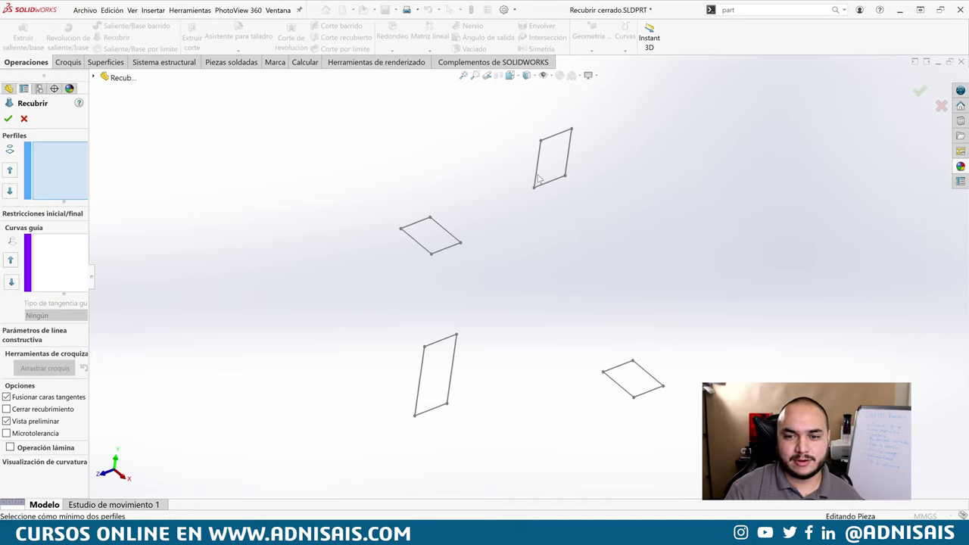
click(537, 180)
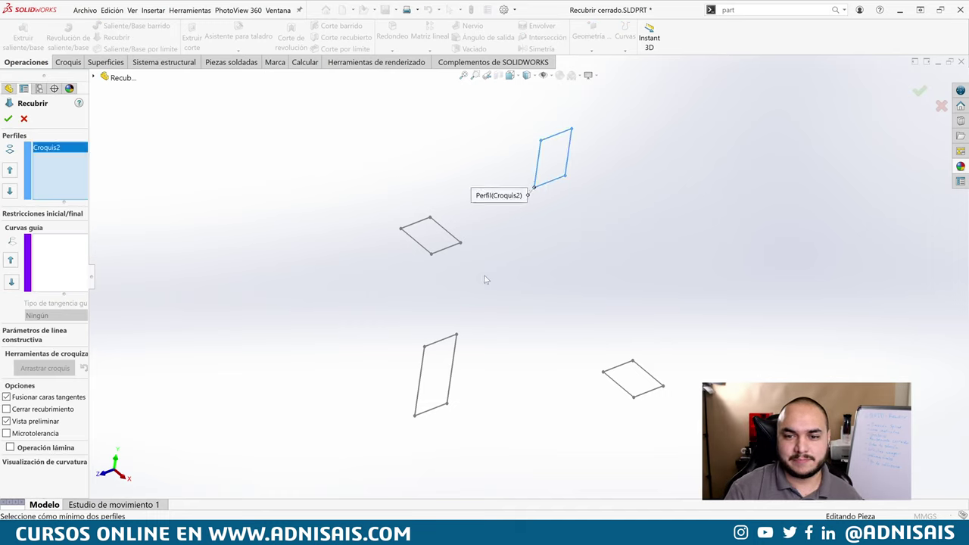
click(425, 362)
click(618, 388)
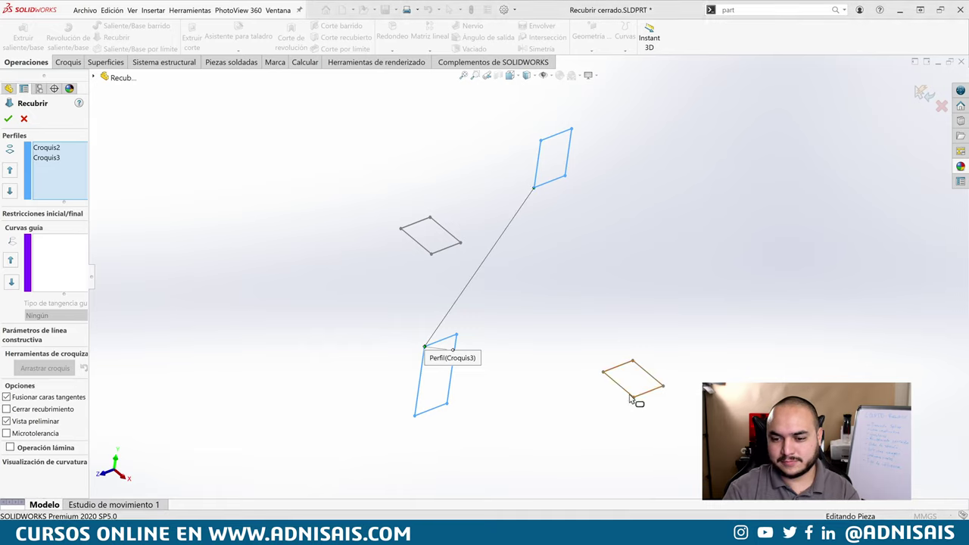
click(647, 405)
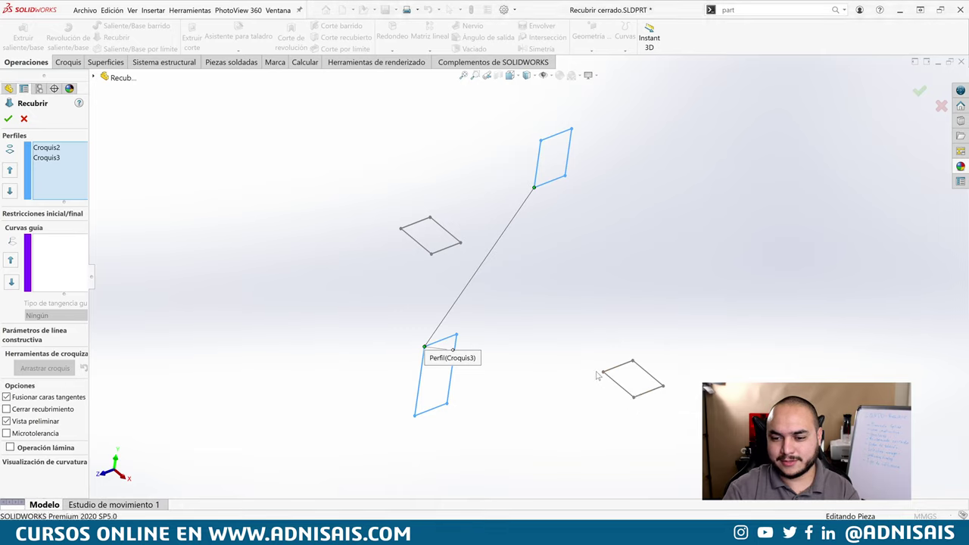
Step: Clear the Perfiles list, retry selecting the middle sketch, then cancel the Recubrir command
right_click(47, 169)
click(70, 173)
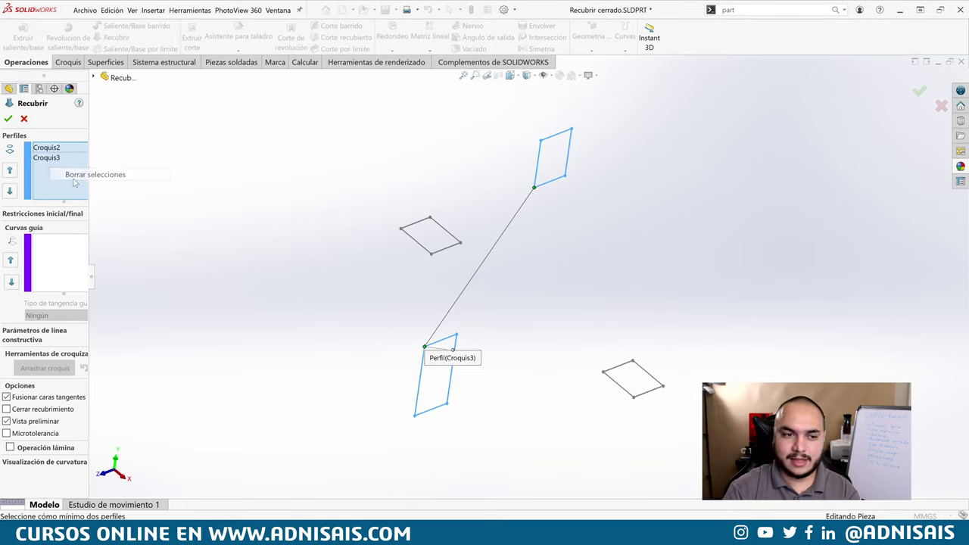
click(418, 247)
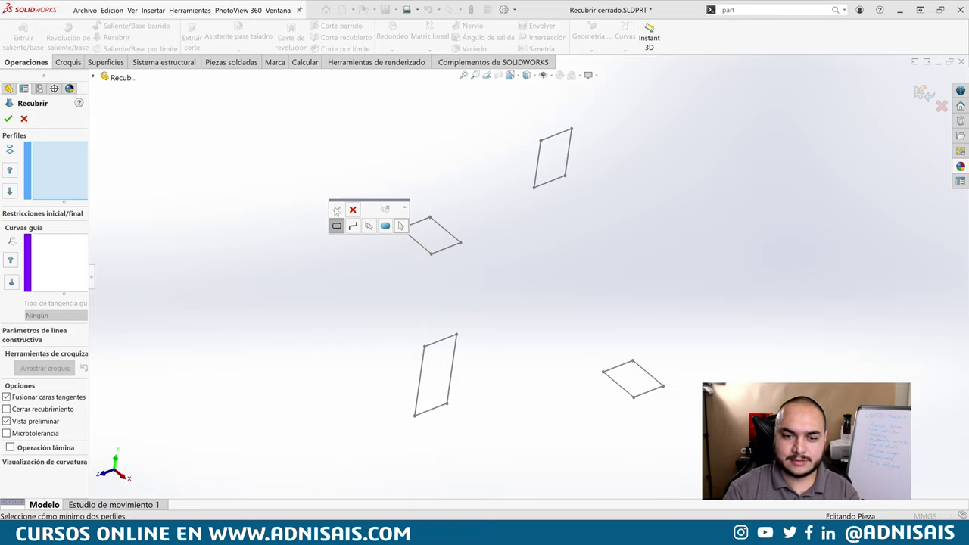
click(353, 211)
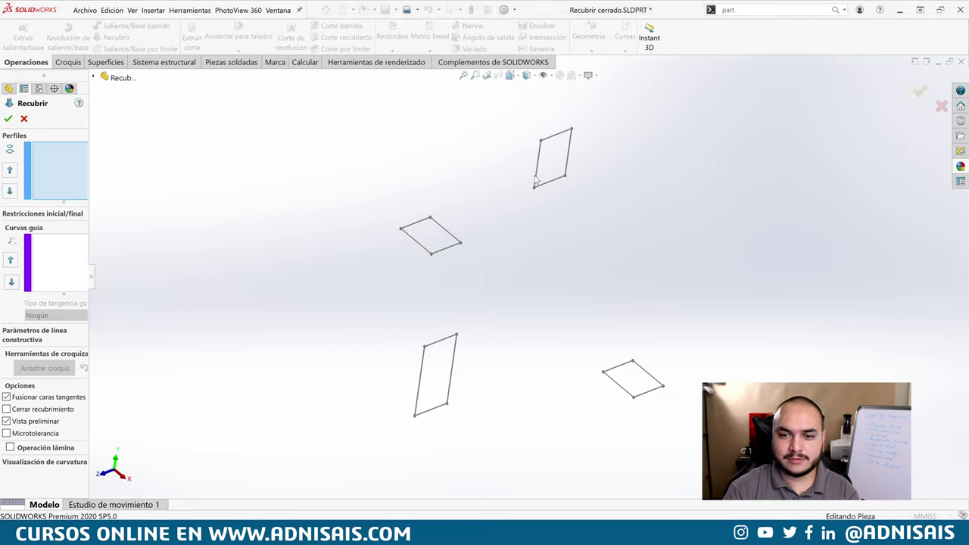
click(535, 182)
click(430, 255)
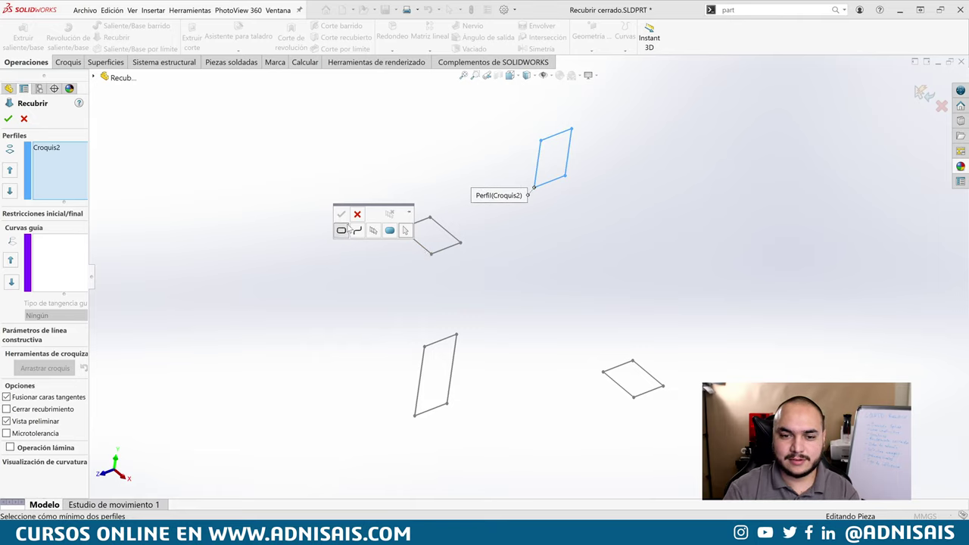
key(Escape)
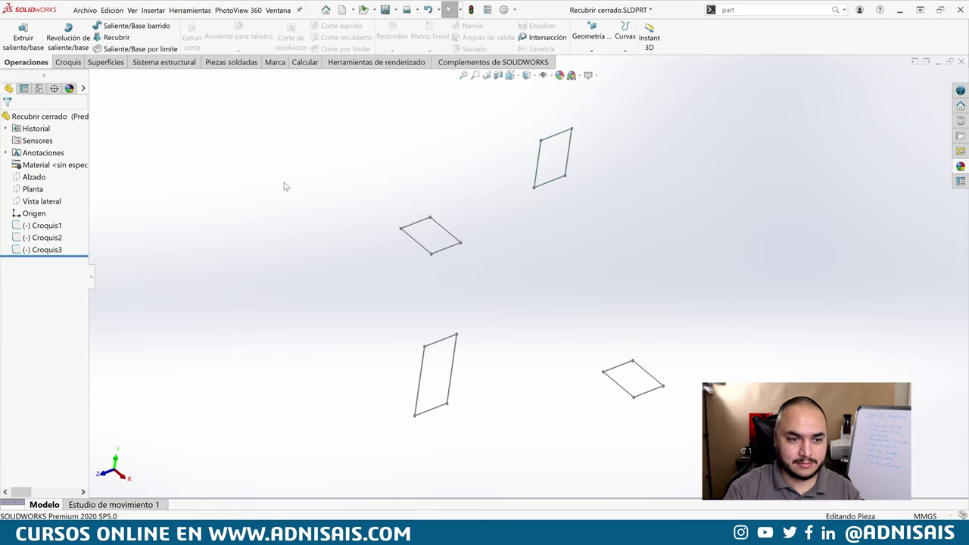
Step: Try a loft from Croquis2 into the middle sketch, then cancel it
click(109, 42)
click(534, 185)
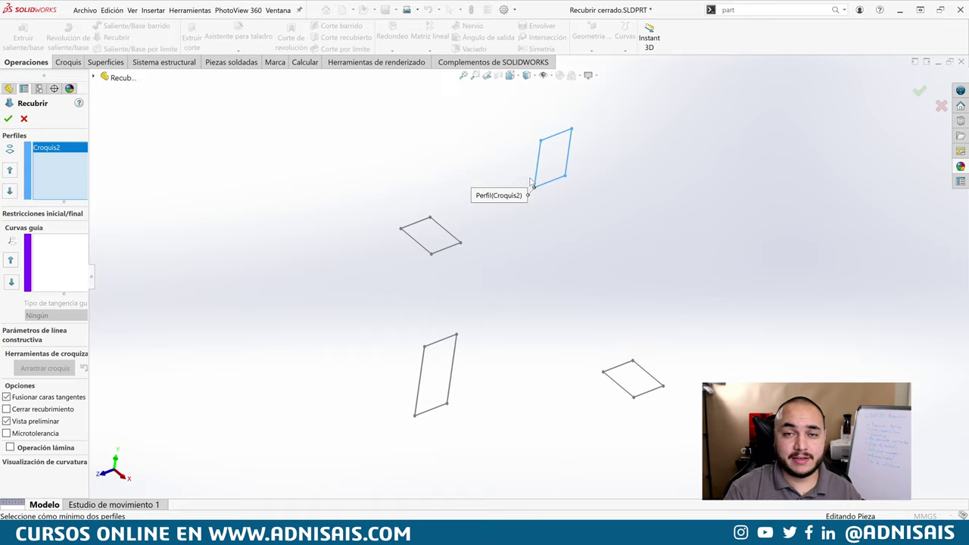
click(426, 250)
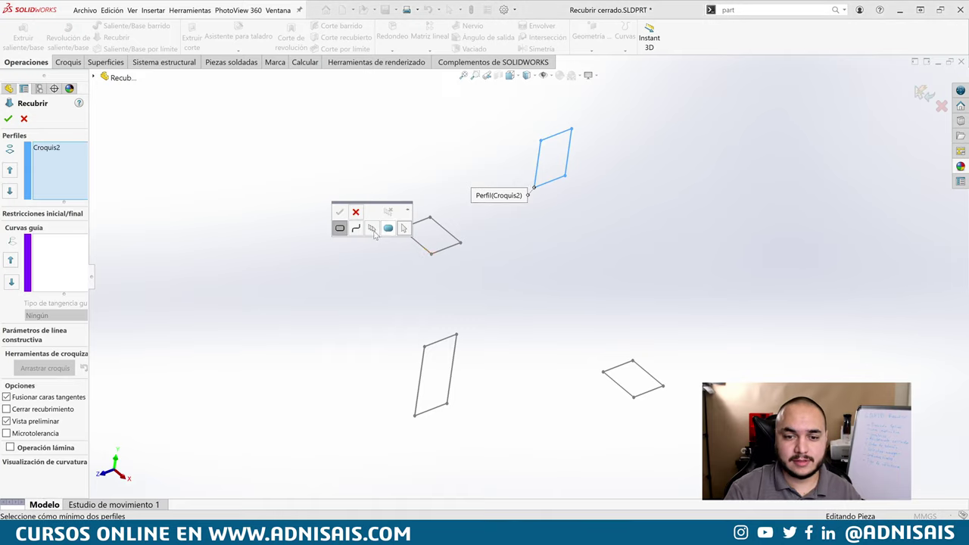
click(355, 215)
key(Escape)
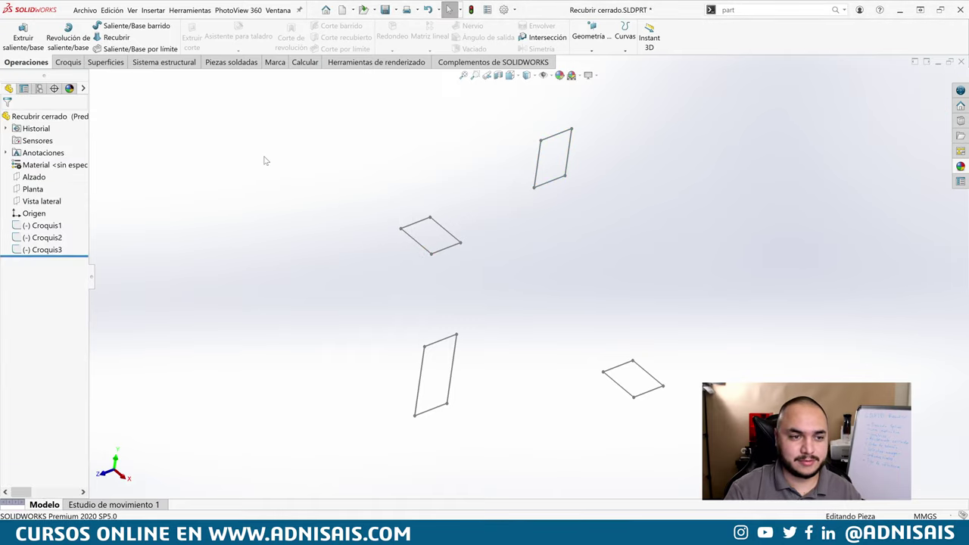
Step: Restart the loft with Croquis2, then add Bucle cerrado<1> and Bucle cerrado<2> as closed-loop profiles
click(116, 37)
click(535, 185)
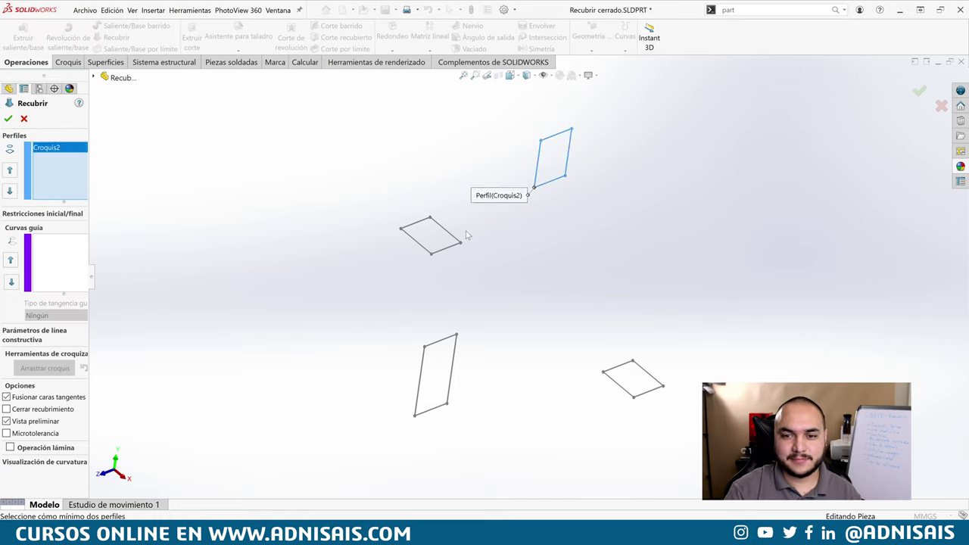
click(425, 251)
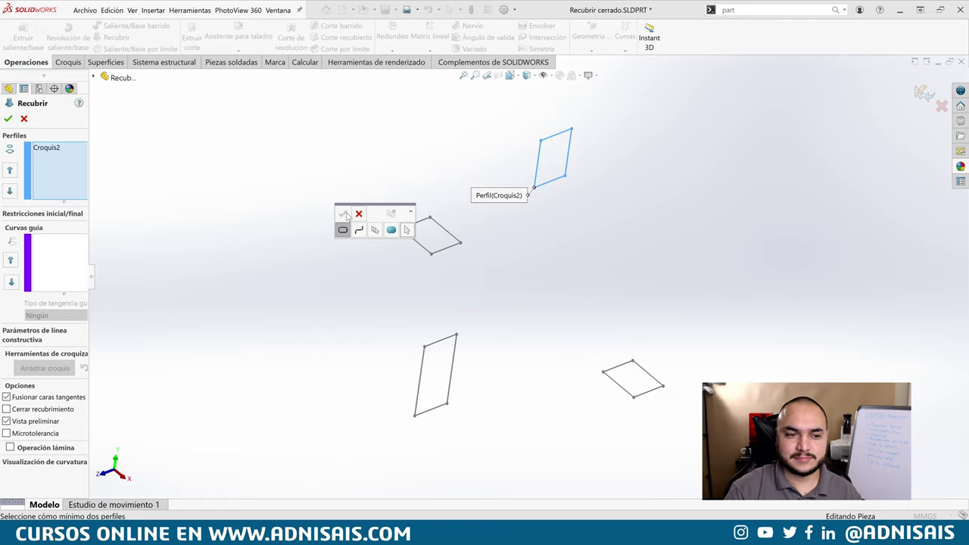
click(374, 230)
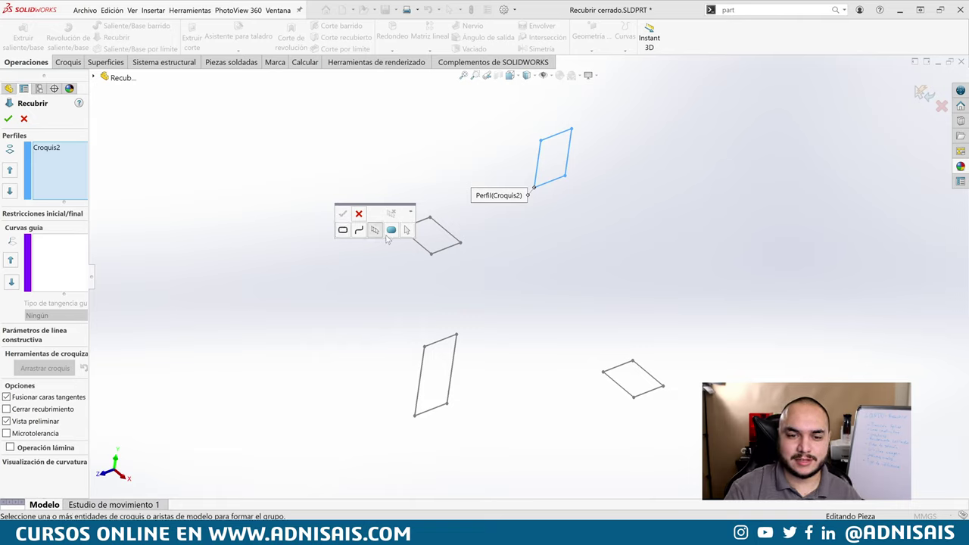
click(438, 252)
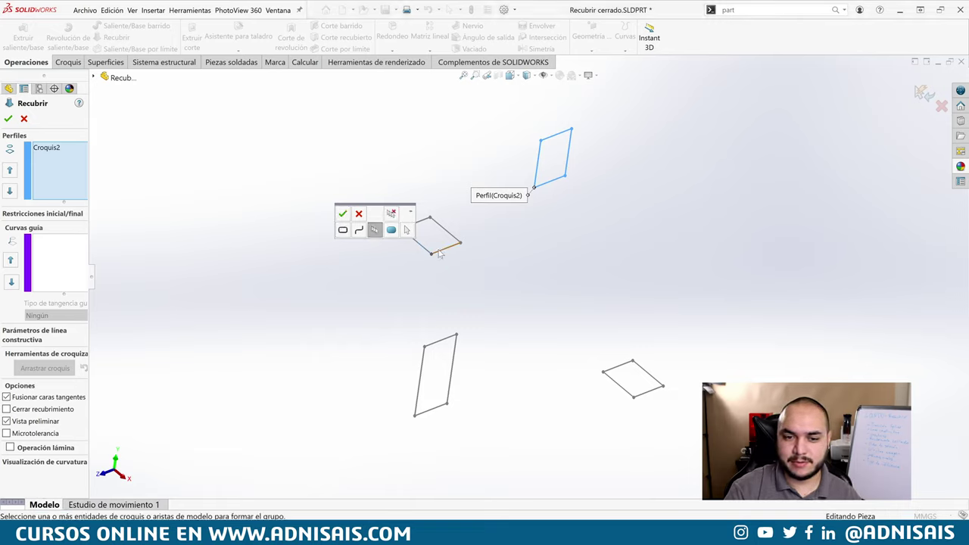
click(391, 213)
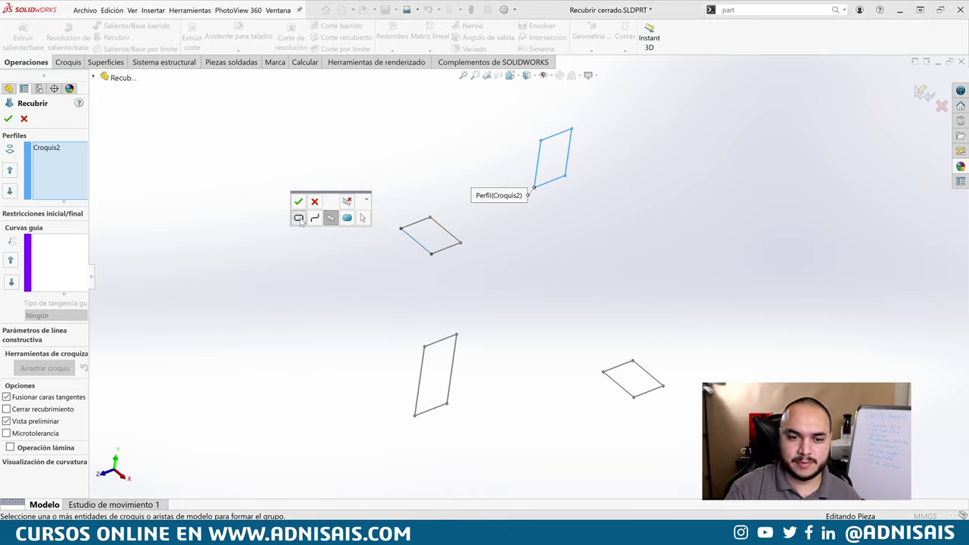
click(299, 218)
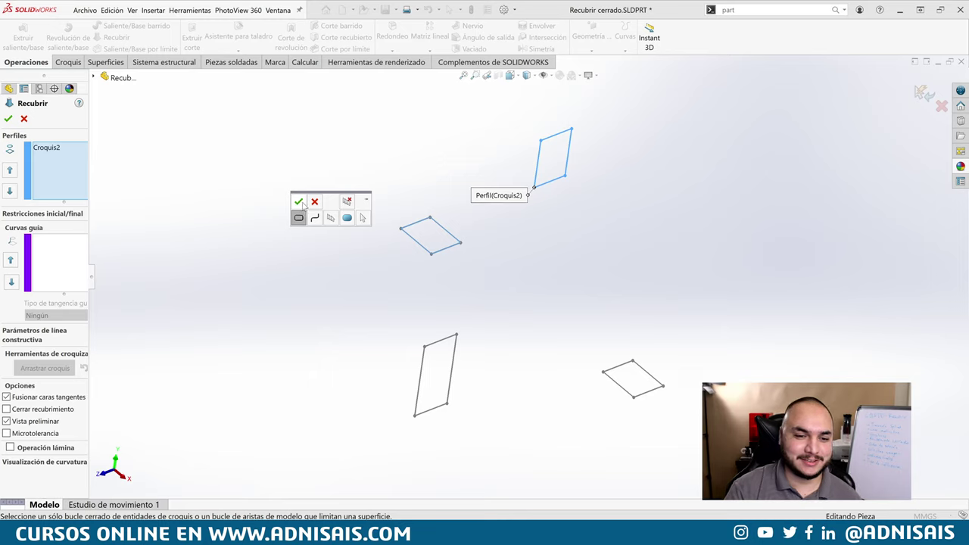
click(299, 201)
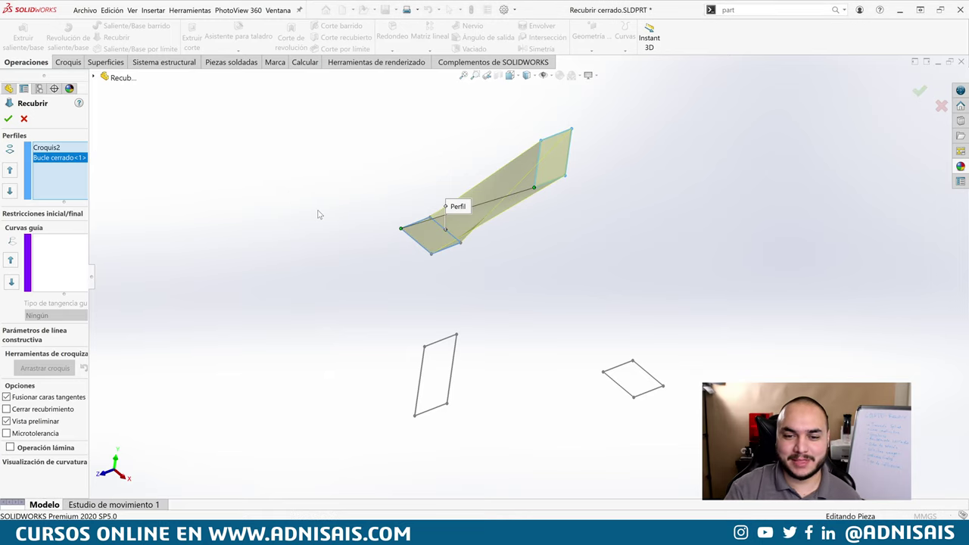
click(612, 384)
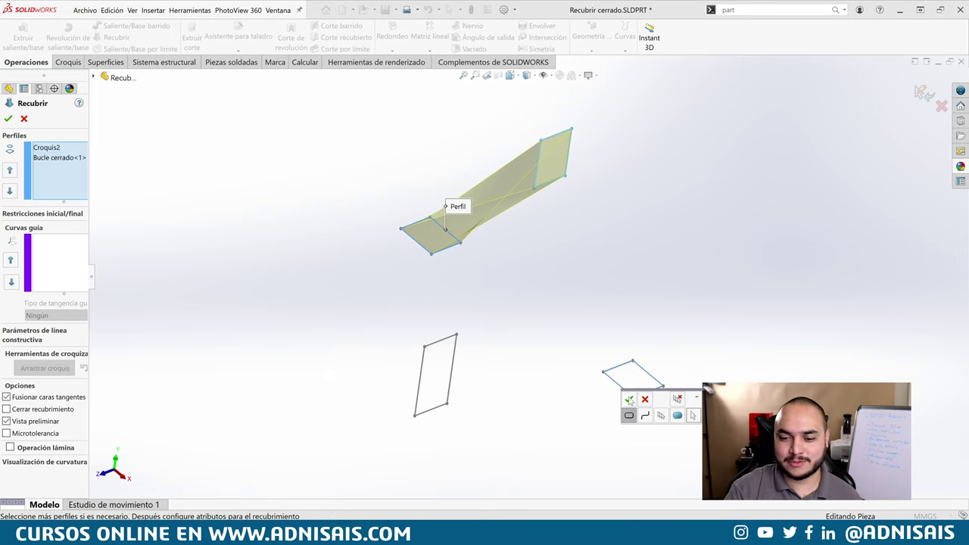
click(630, 399)
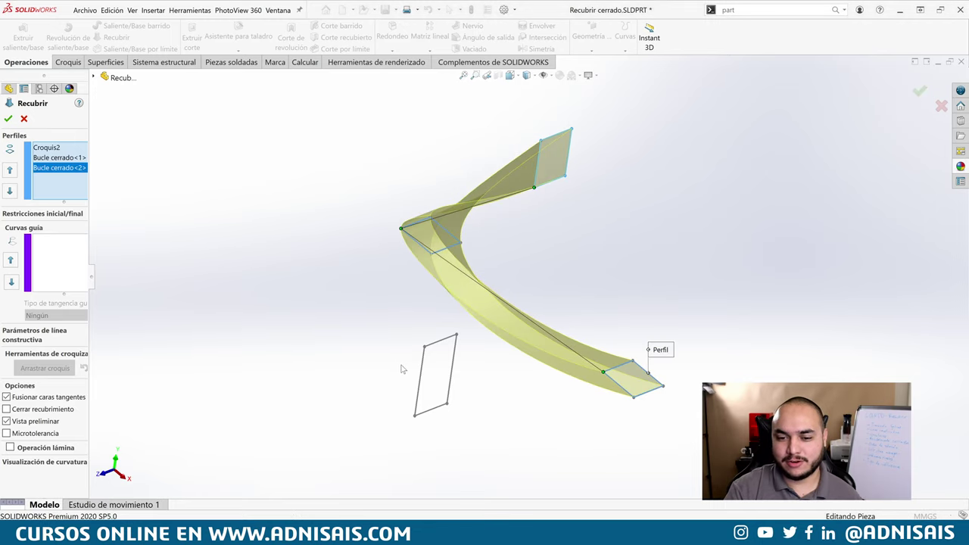
Step: Add Croquis3 as the fourth profile and drag its connector to another corner of that rectangle
click(458, 343)
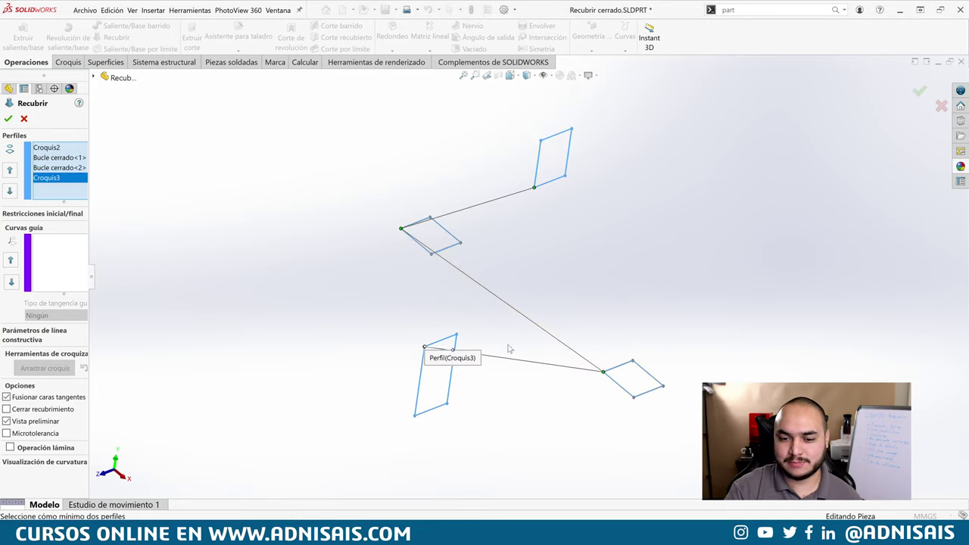
middle_drag(528, 339, 411, 256)
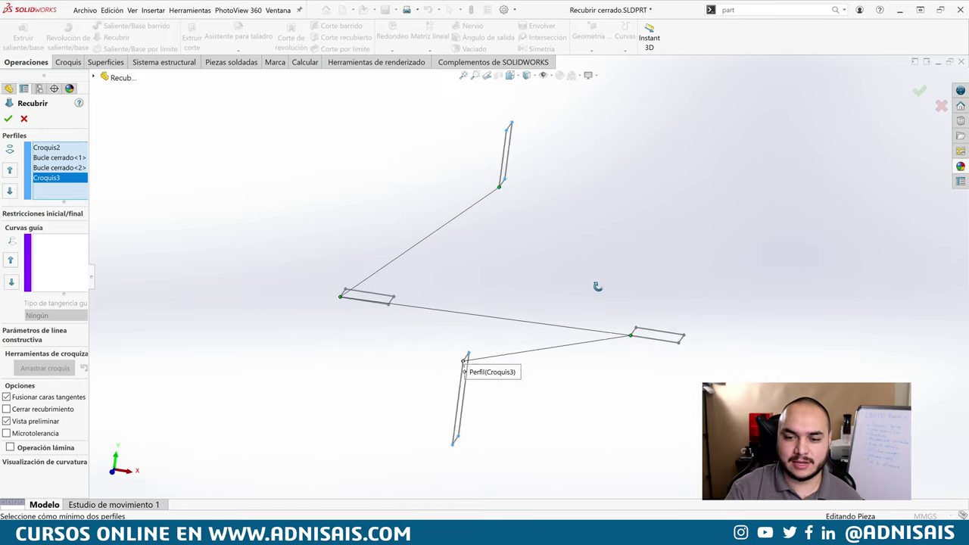
drag(345, 292, 389, 299)
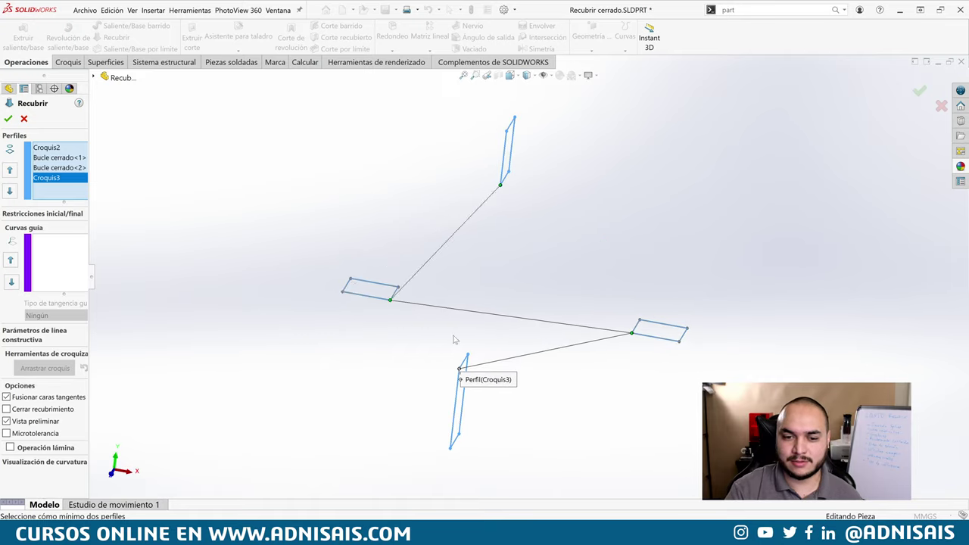
middle_drag(490, 342, 431, 352)
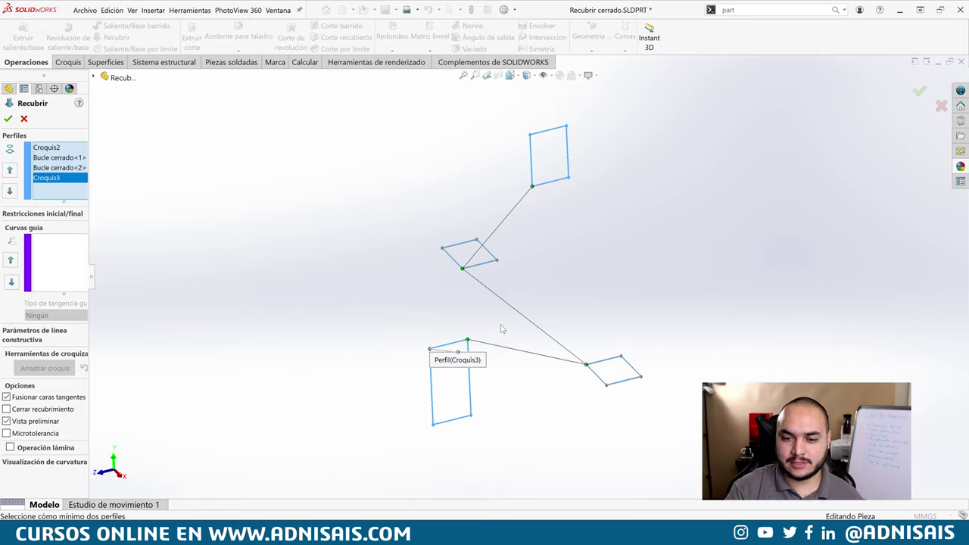
mouse_move(502, 329)
middle_down()
mouse_move(536, 333)
mouse_move(456, 344)
middle_up()
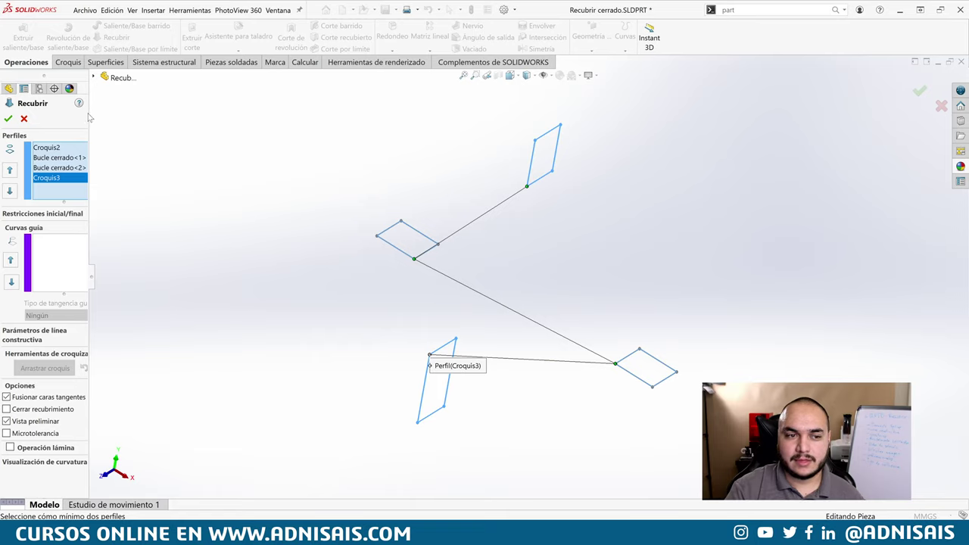
drag(89, 114, 145, 121)
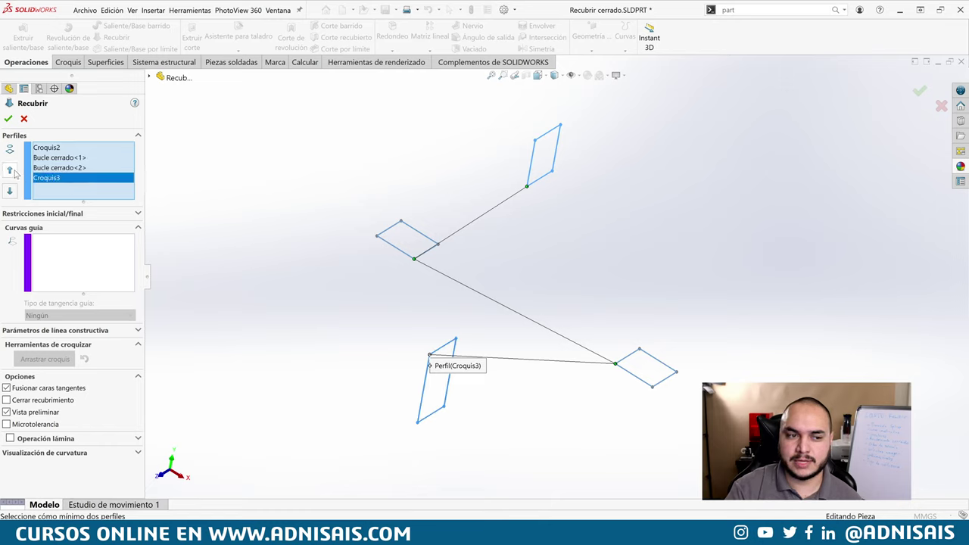
Step: Move Croquis3 above Bucle cerrado<2> and enable Cerrar recubrimiento to preview a closed ring
click(10, 171)
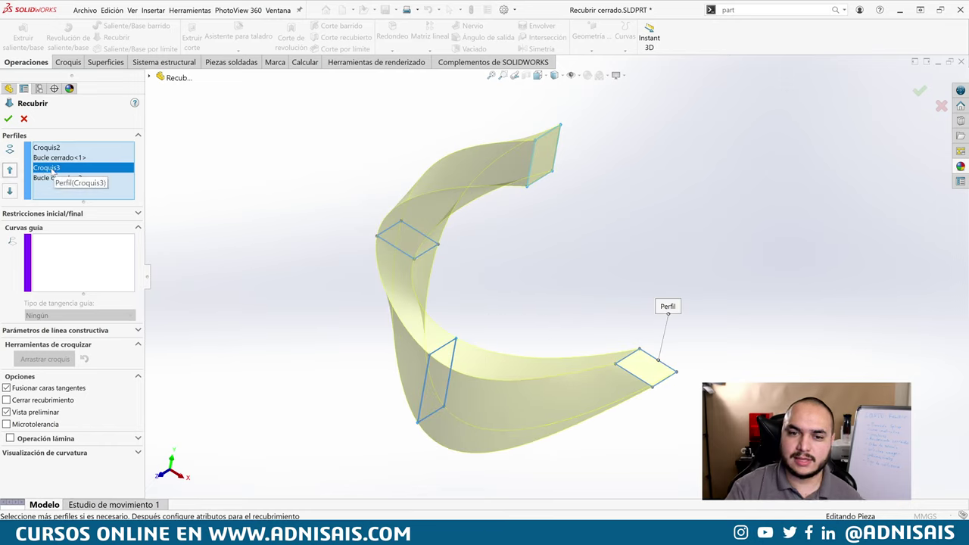
click(42, 400)
middle_drag(475, 284, 538, 249)
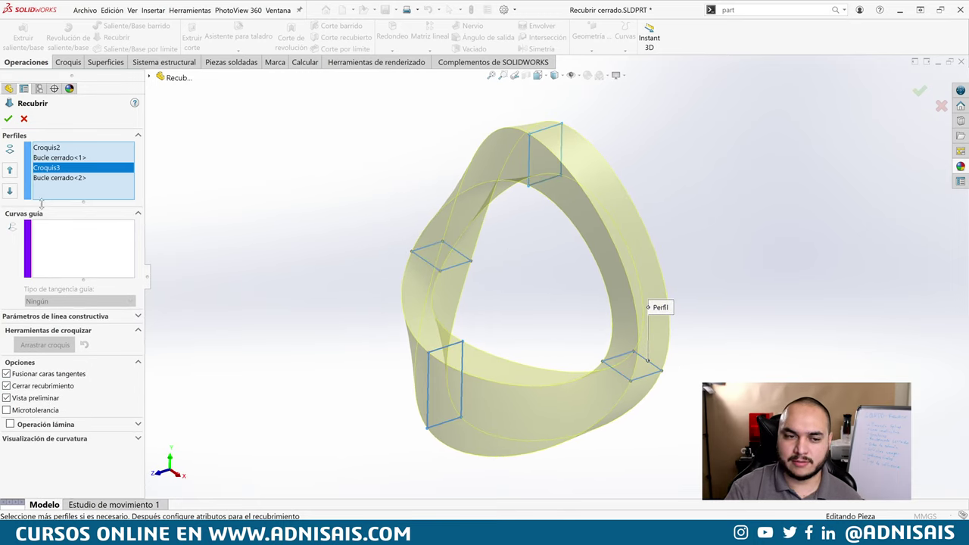
Step: Move Bucle cerrado<1> to the top of the profile order, inspect the twisted preview, then cancel the loft
click(54, 158)
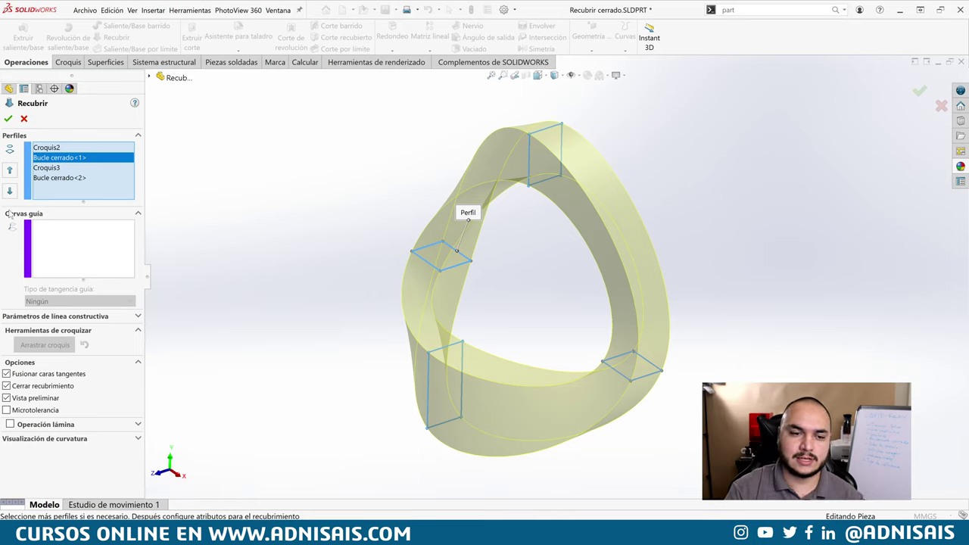
click(10, 172)
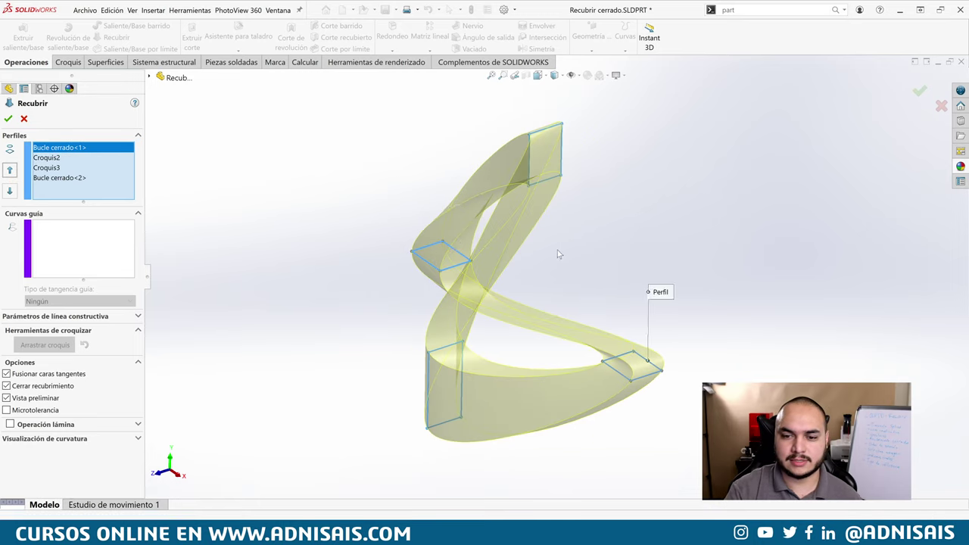
mouse_move(557, 250)
middle_down()
mouse_move(502, 227)
mouse_move(614, 253)
mouse_move(515, 216)
middle_up()
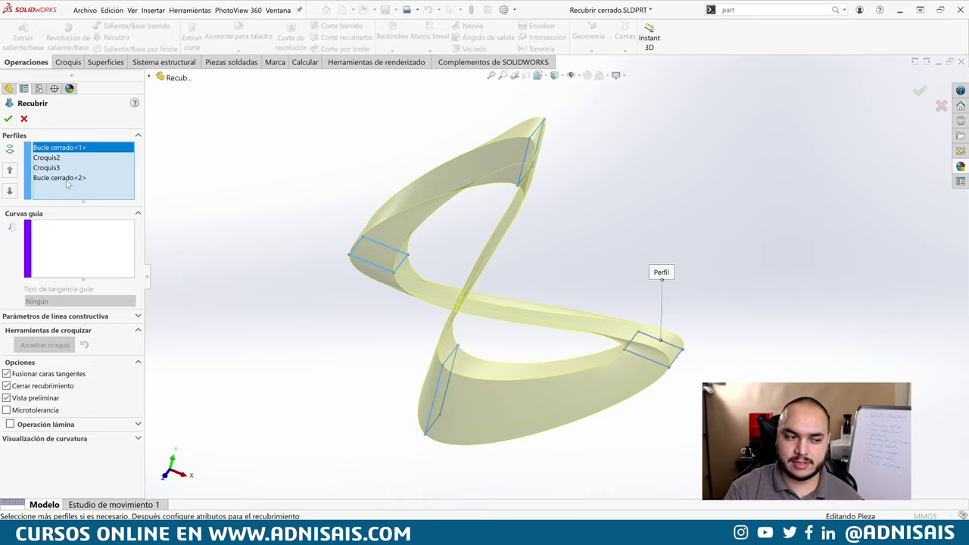
click(24, 119)
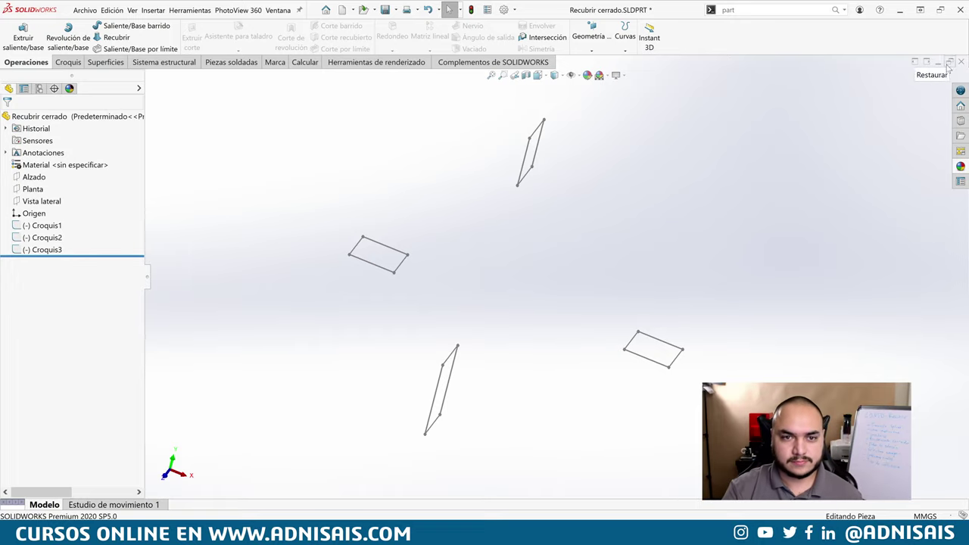
Step: Switch to the Recubrir Splines.SLDPRT part through the Ventana menu
click(278, 11)
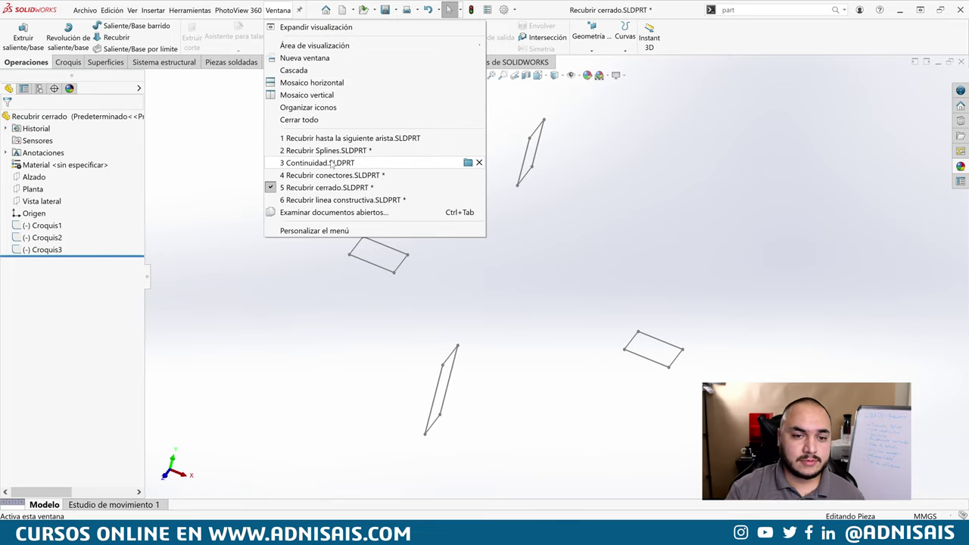
mouse_move(325, 150)
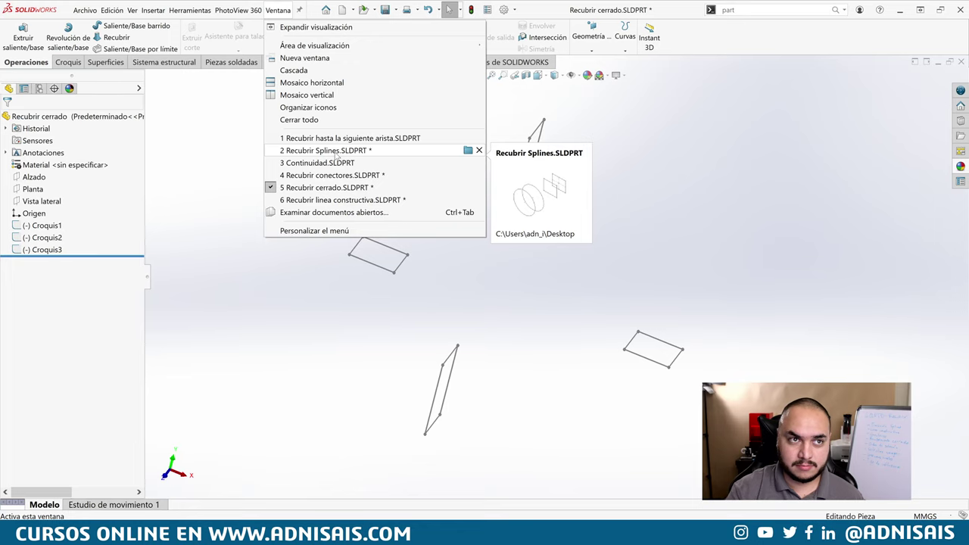
click(333, 151)
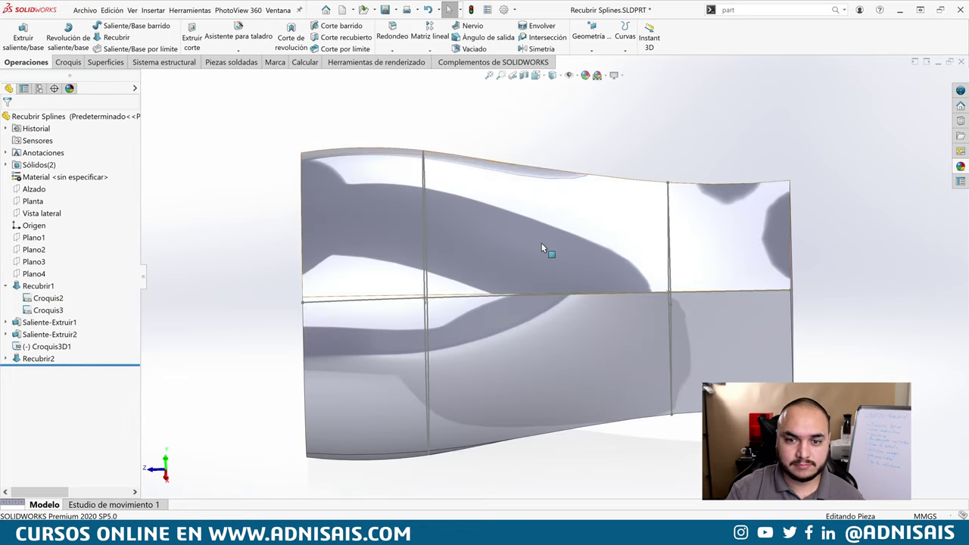
middle_drag(565, 230, 460, 283)
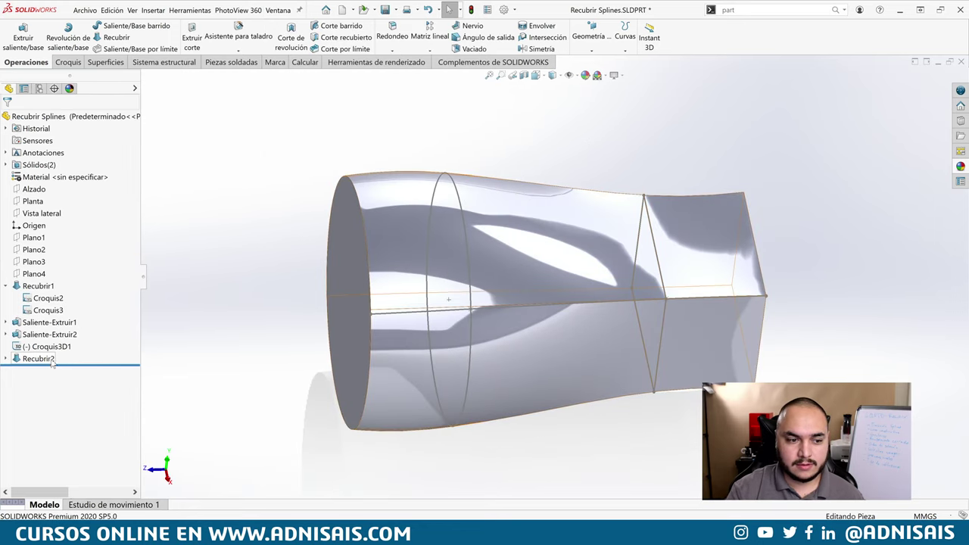
scroll(515, 275, up, 3)
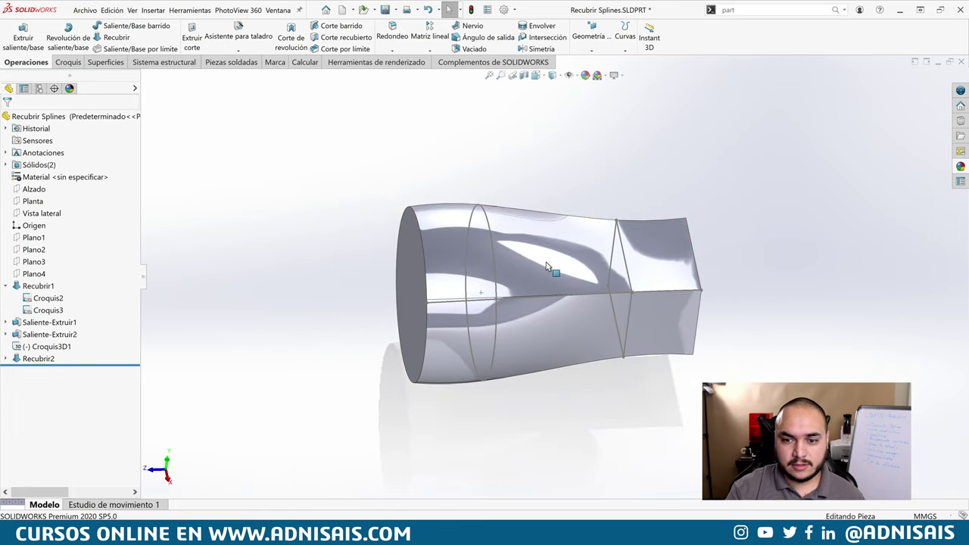
Step: Delete the Recubrir2 loft, leaving the circle and square sketches with the Croquis3D1 spline
click(38, 358)
key(Delete)
key(Return)
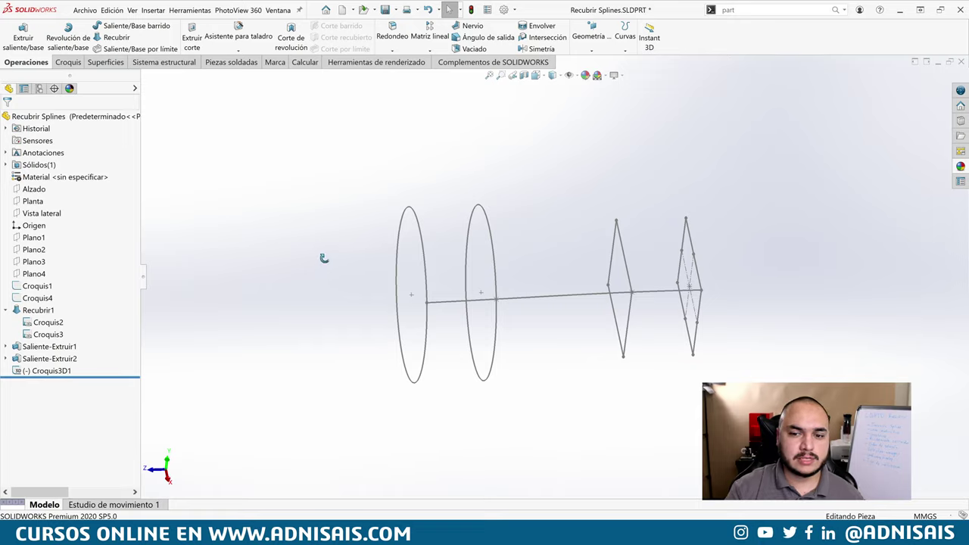
middle_drag(324, 259, 551, 235)
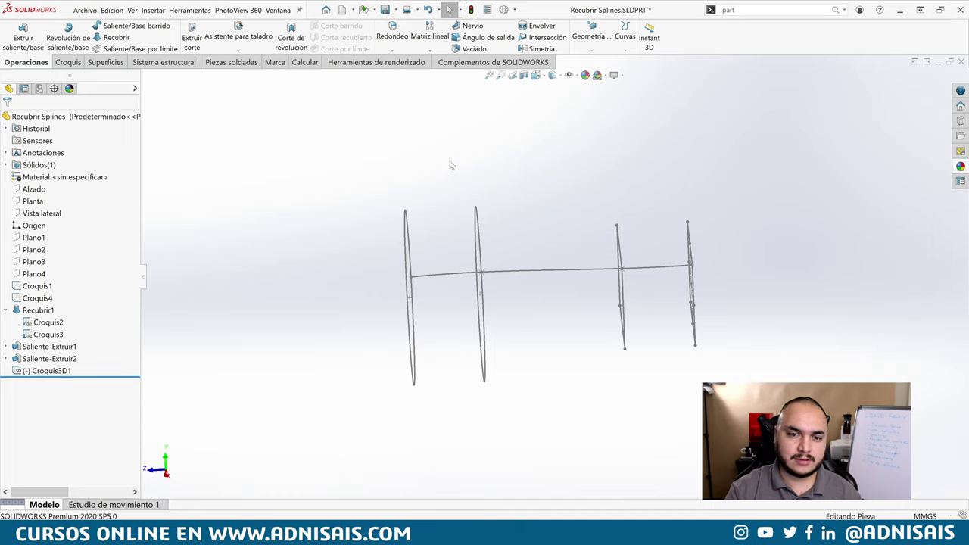
Step: Start a loft through Croquis1, Croquis2, Croquis3 and Croquis4, and expand Restricciones inicial/final
click(121, 38)
click(700, 262)
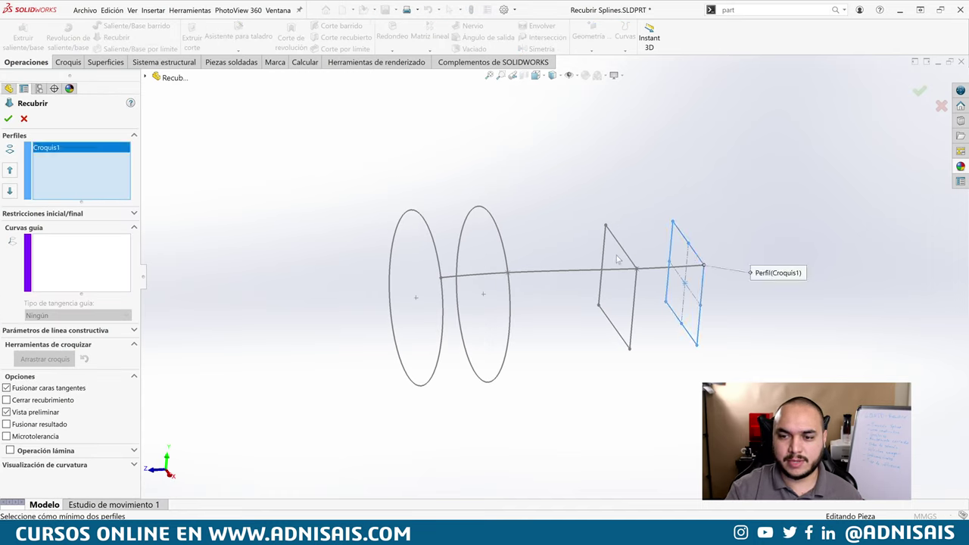
click(628, 261)
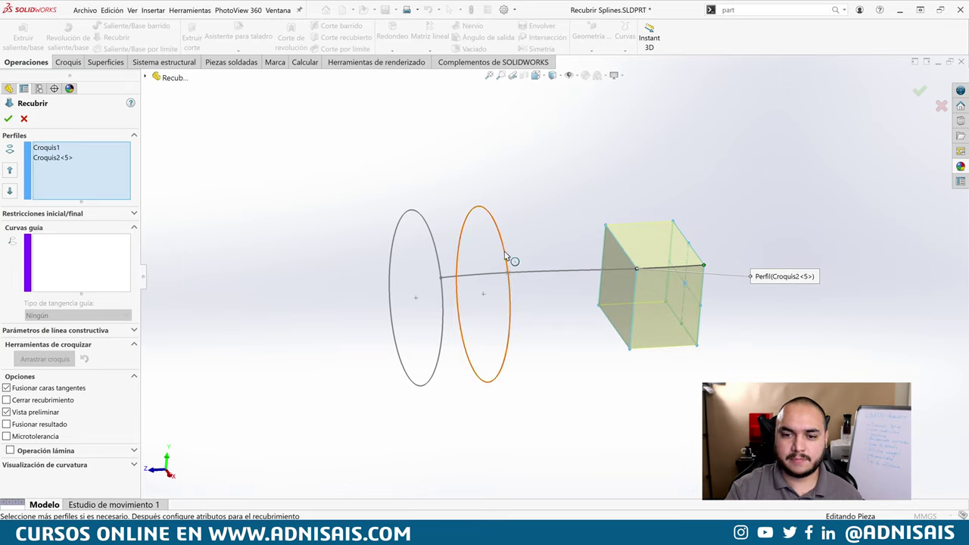
click(505, 255)
click(437, 252)
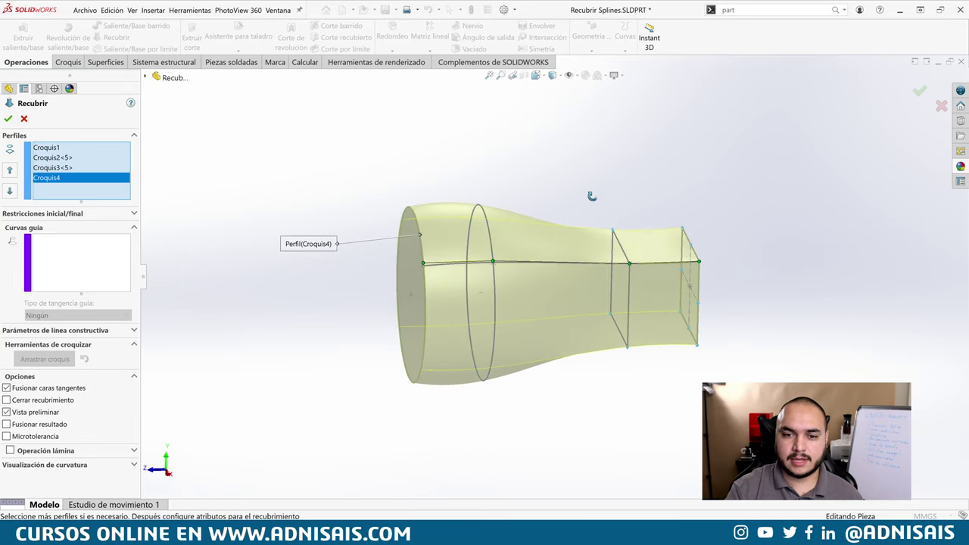
middle_drag(592, 196, 197, 218)
click(24, 215)
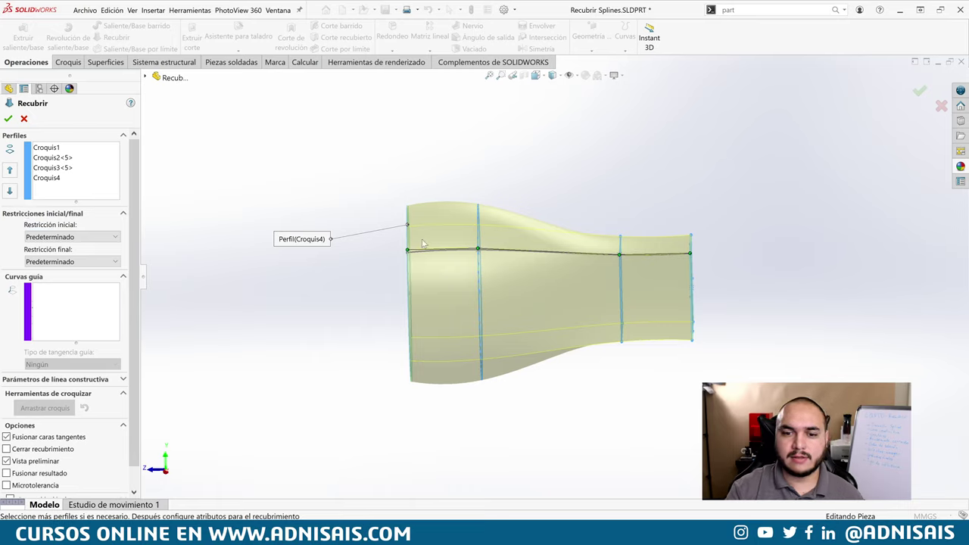
middle_drag(695, 261, 673, 273)
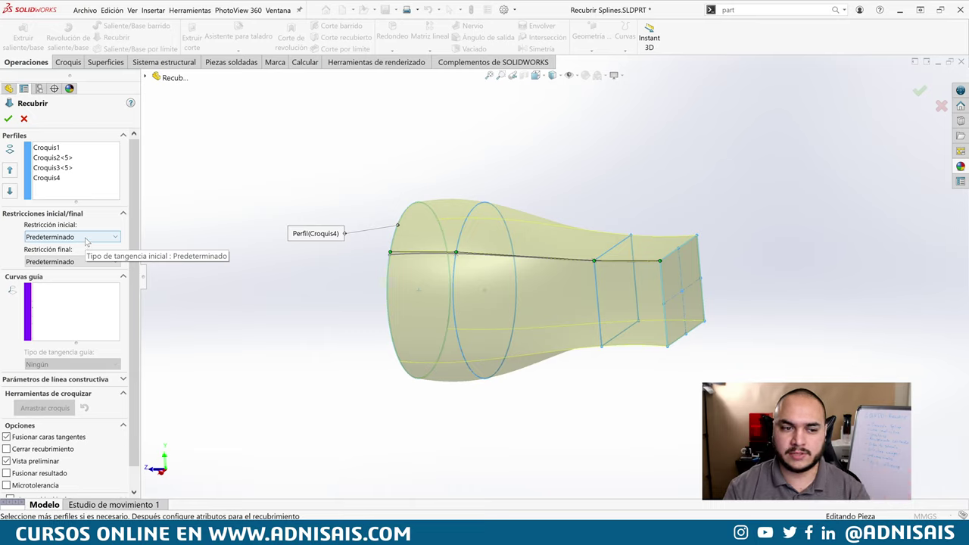
Step: View the loft from the Right view (Ctrl+4), zoom on the square end, and list the Restricción inicial options
key(ctrl+4)
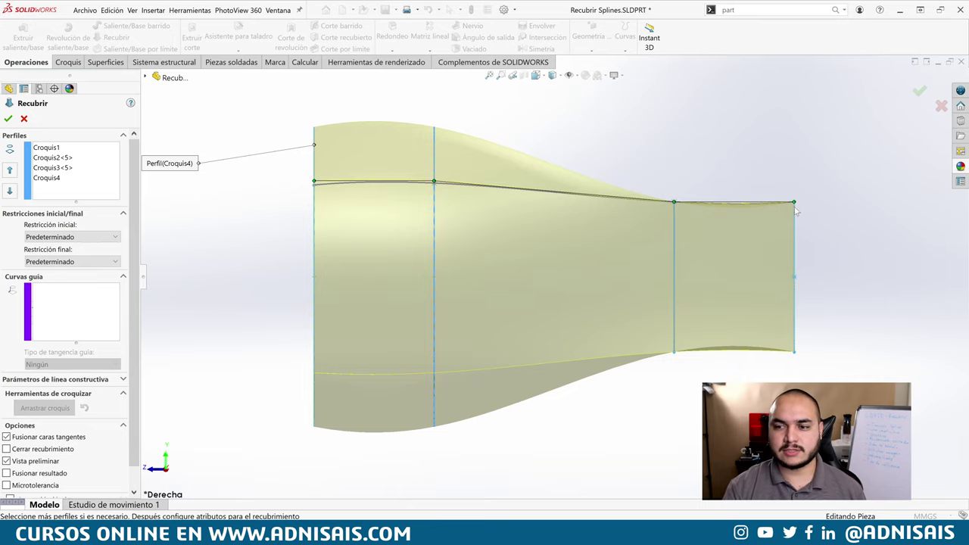
scroll(797, 211, down, 3)
scroll(771, 207, down, 1)
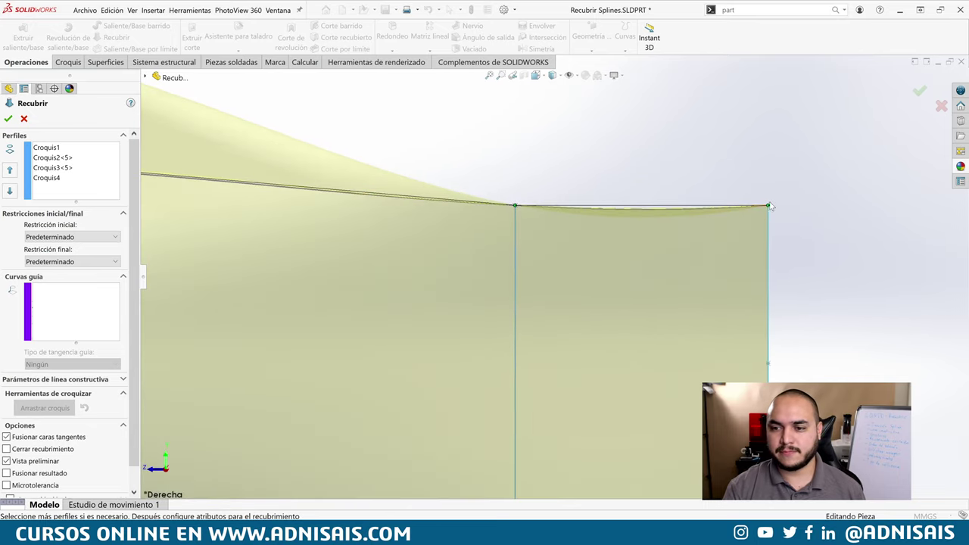
click(50, 236)
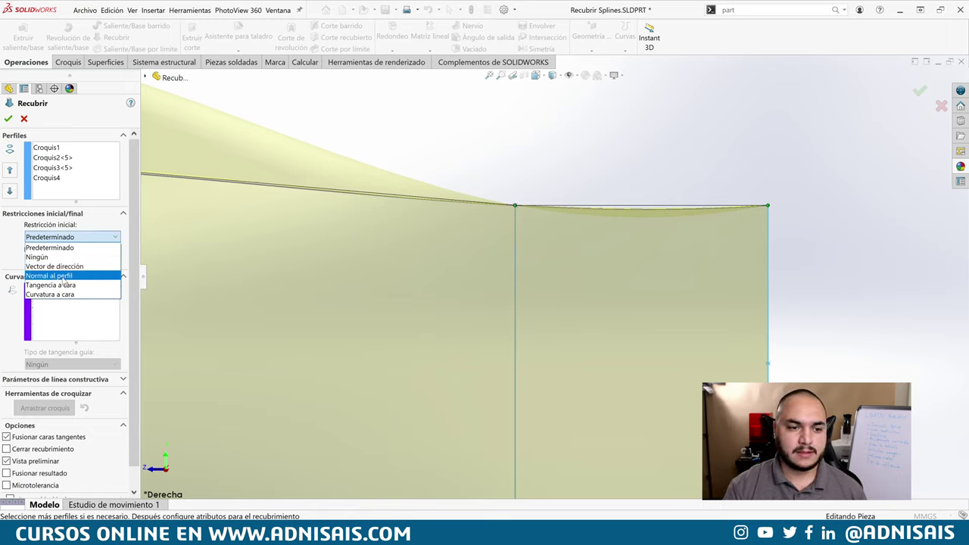
Step: Make the loft start Normal al perfil and shorten the start tangent length to 1.84
click(64, 276)
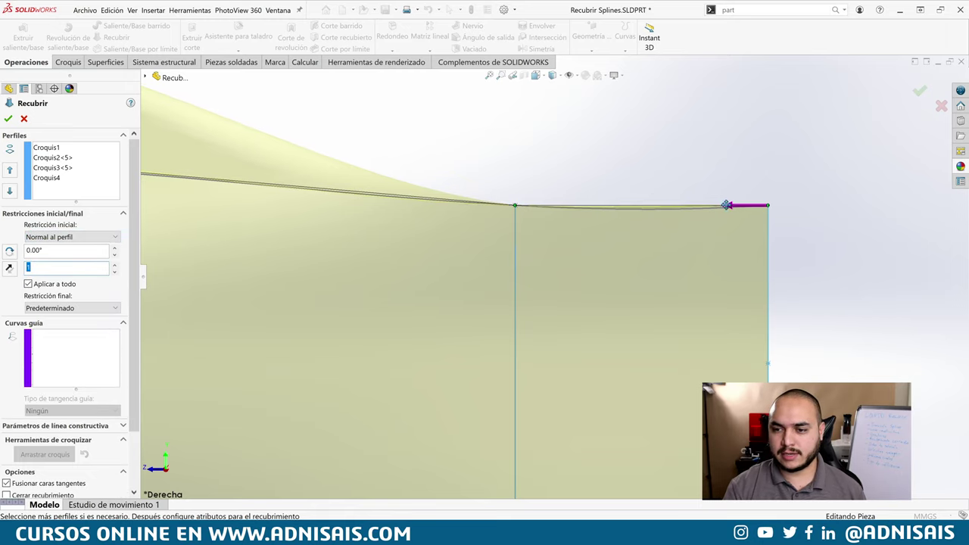
mouse_move(726, 205)
mouse_down()
mouse_move(698, 205)
mouse_move(711, 207)
mouse_up()
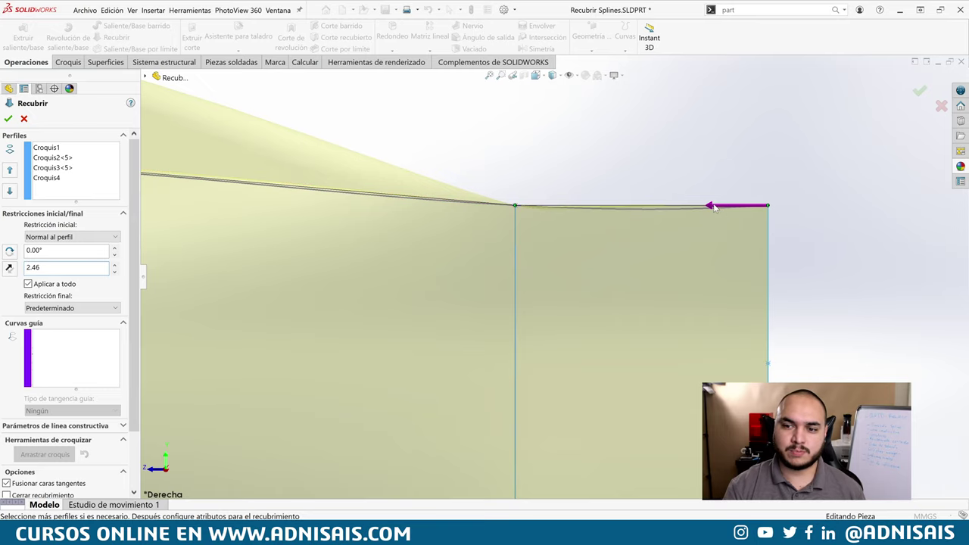
mouse_move(711, 208)
mouse_down()
mouse_move(718, 204)
mouse_move(702, 205)
mouse_up()
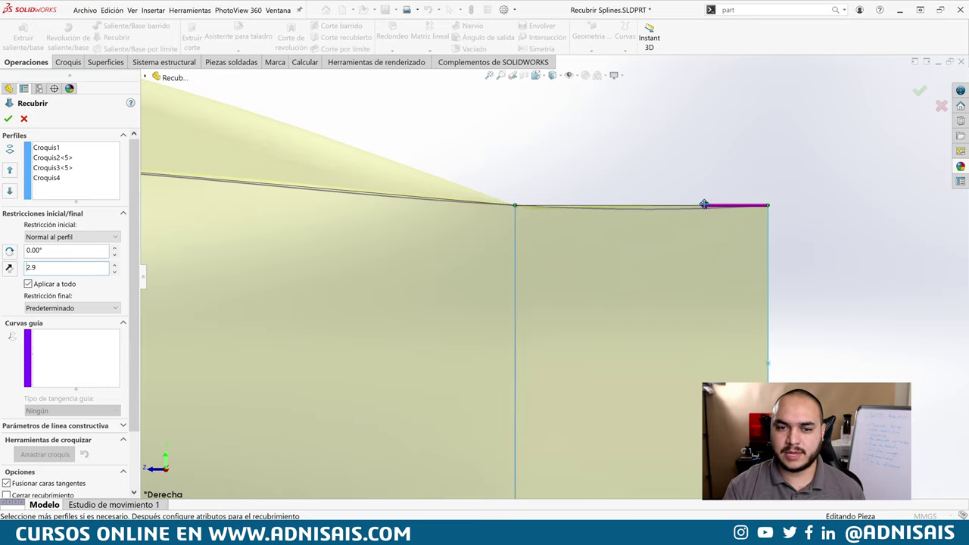
scroll(555, 278, up, 3)
key(z)
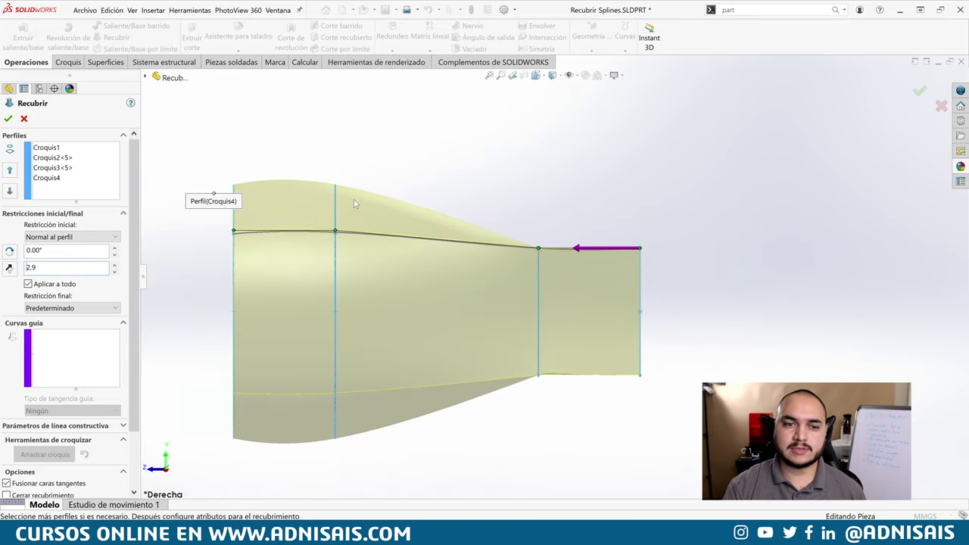
mouse_move(576, 248)
mouse_down()
mouse_move(604, 246)
mouse_move(594, 252)
mouse_up()
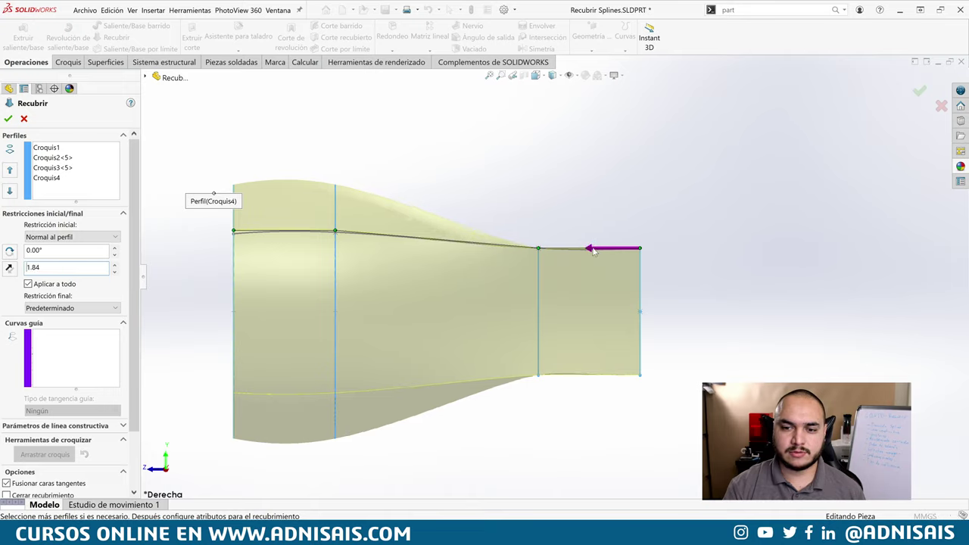
Step: Set the start angle to 7°
click(114, 248)
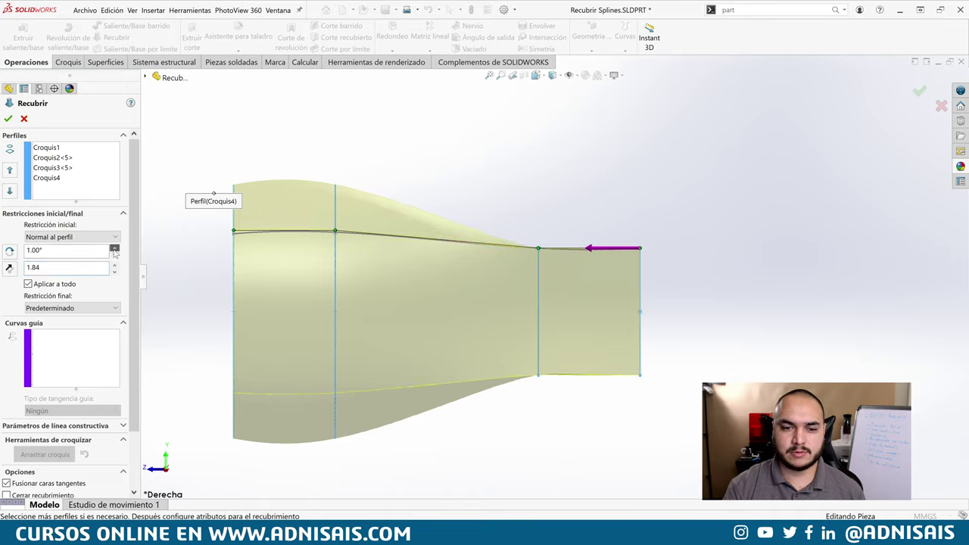
click(113, 249)
click(114, 248)
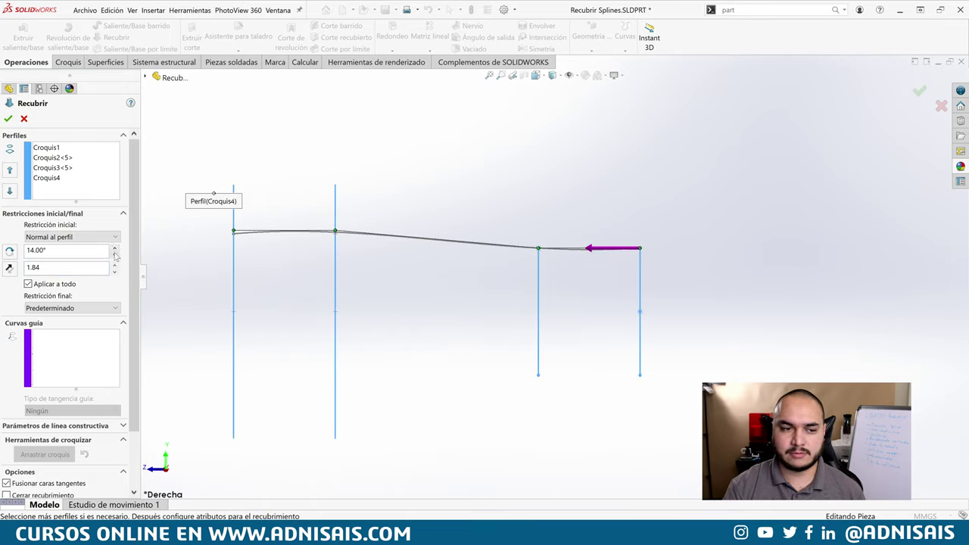
click(115, 256)
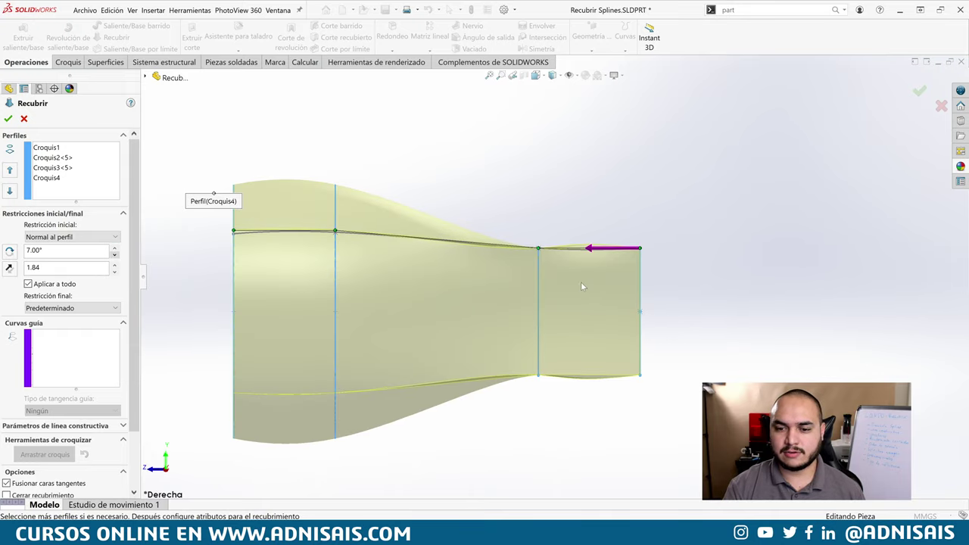
scroll(628, 257, down, 4)
scroll(636, 254, down, 2)
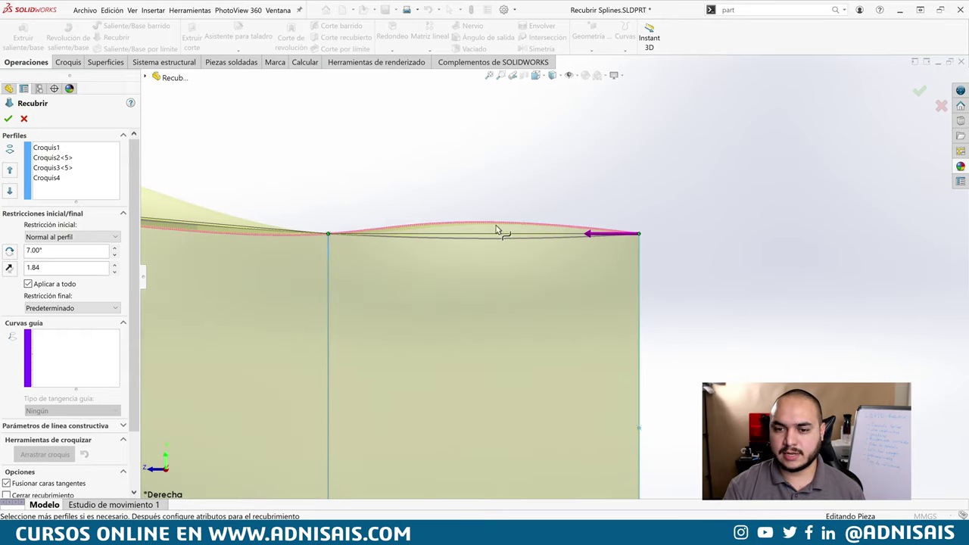
Step: Toggle the start direction reversal and accept the loft as Recubrir3
click(9, 250)
click(9, 250)
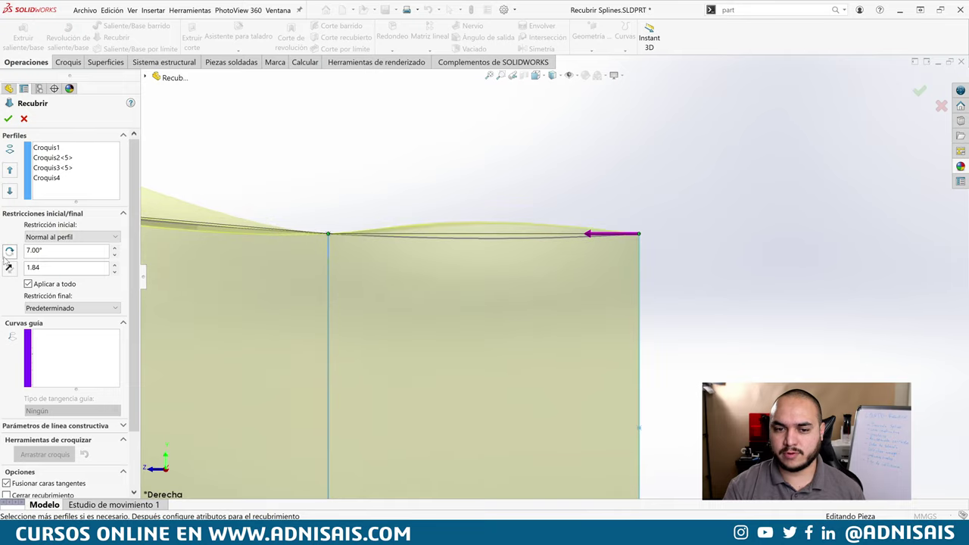
click(7, 254)
scroll(426, 286, up, 2)
scroll(562, 243, up, 2)
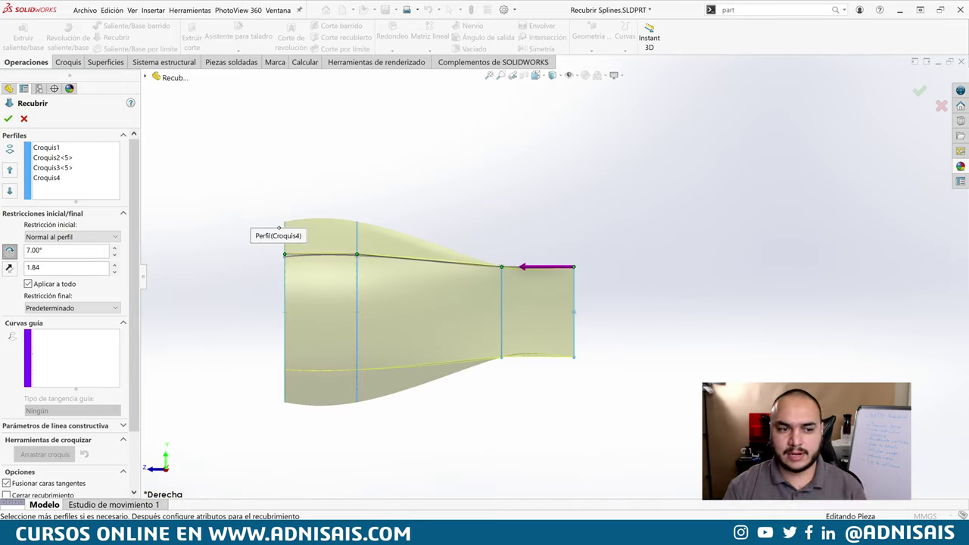
click(10, 253)
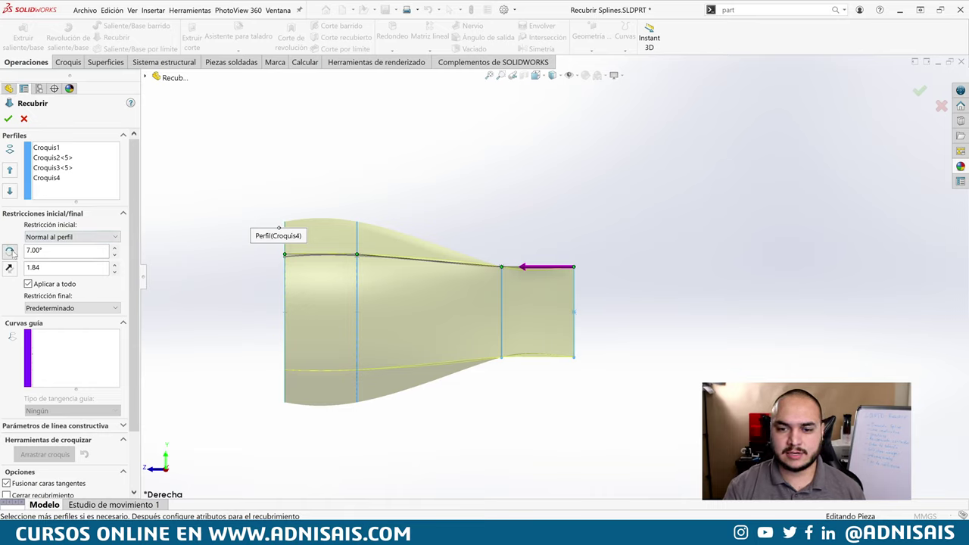
click(8, 119)
middle_drag(543, 306, 534, 334)
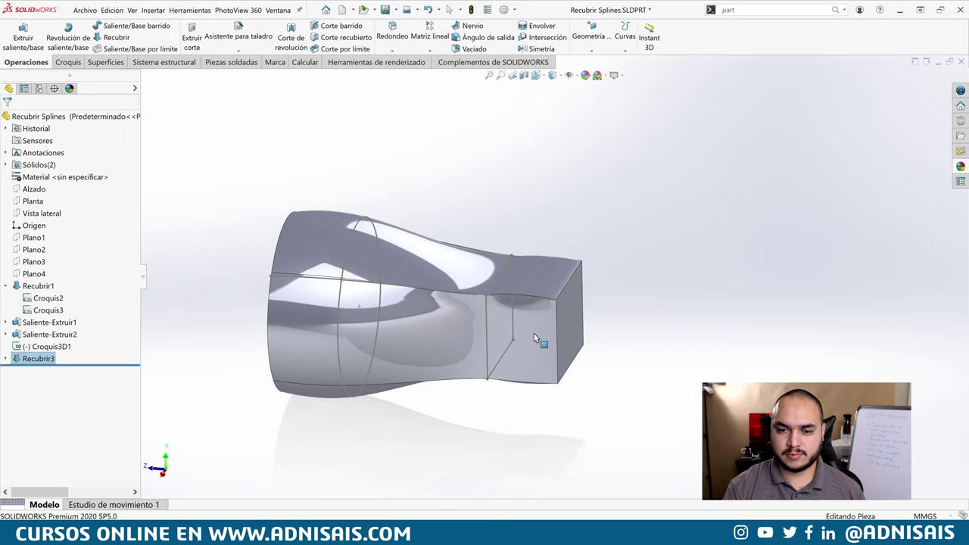
Step: Reopen Recubrir3, switch its start constraint to Vector de dirección, and accept it
click(544, 279)
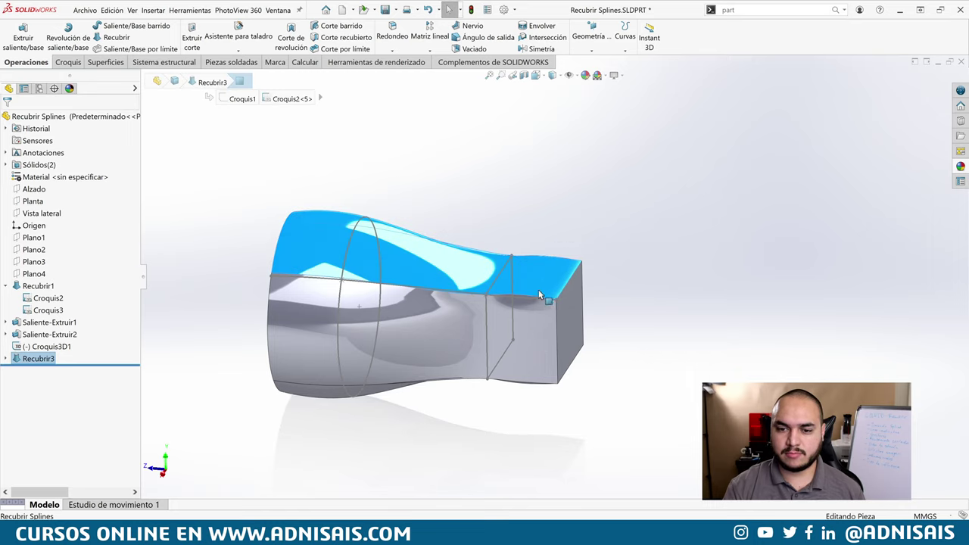
click(38, 359)
click(41, 333)
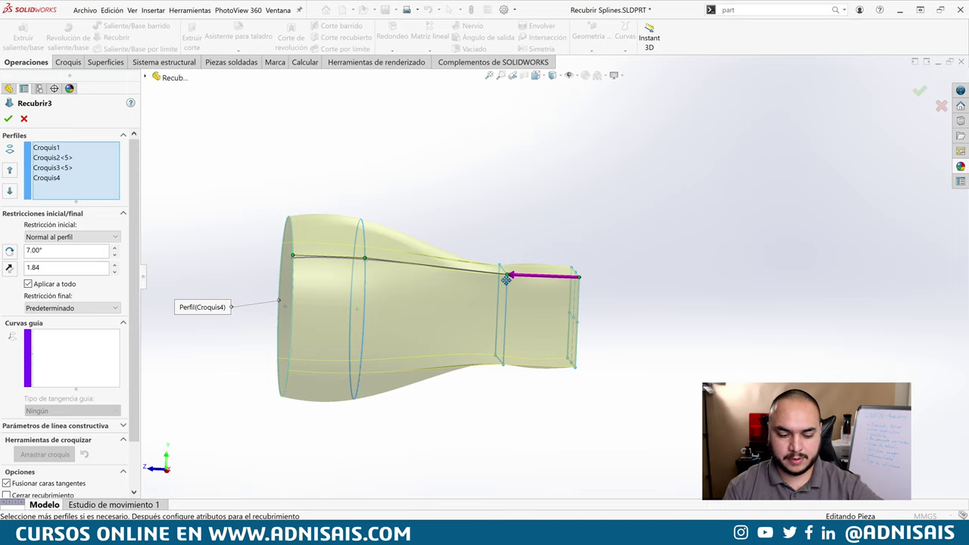
key(ctrl+4)
click(61, 238)
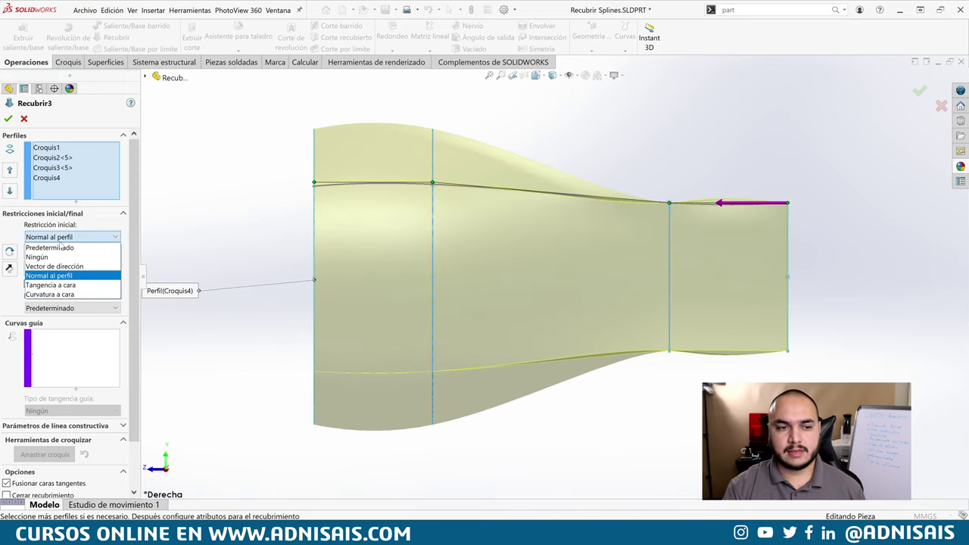
click(54, 267)
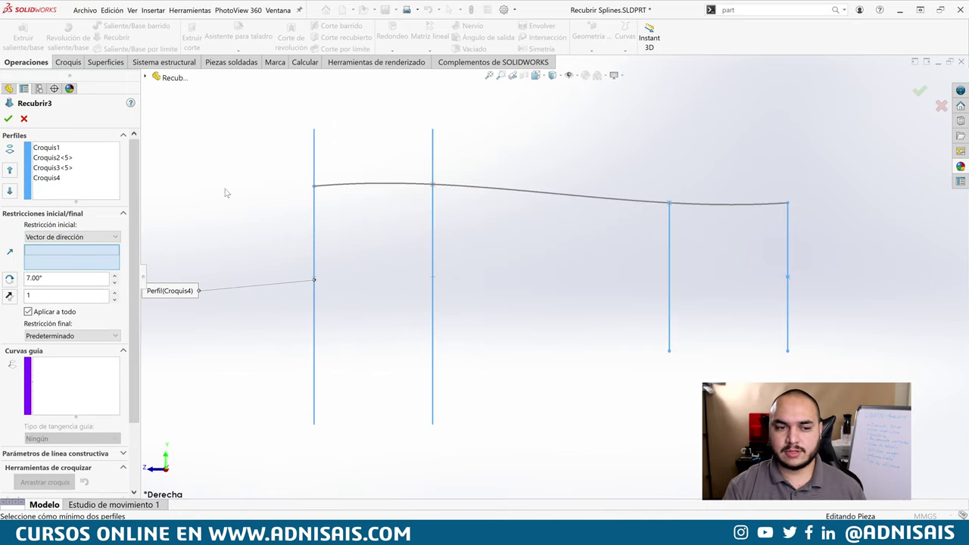
key(f)
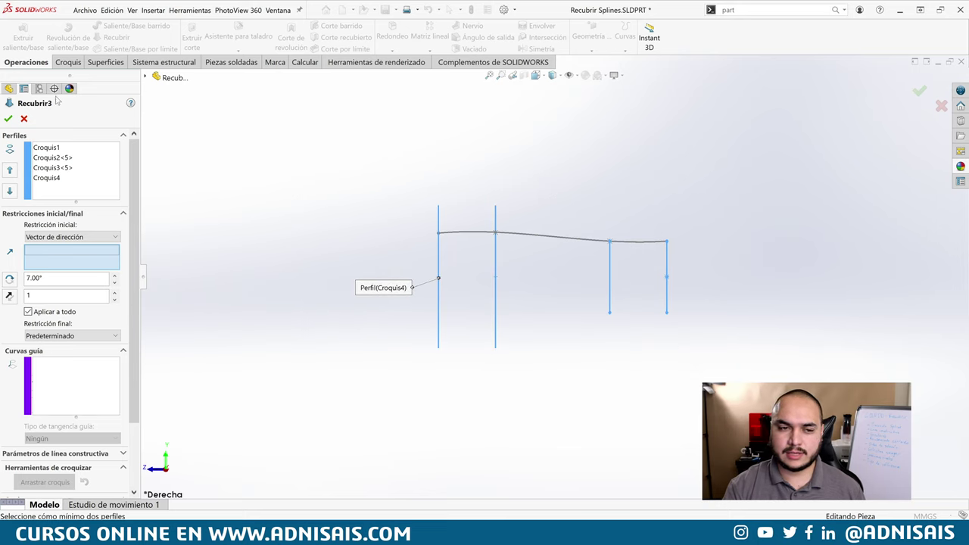
click(8, 118)
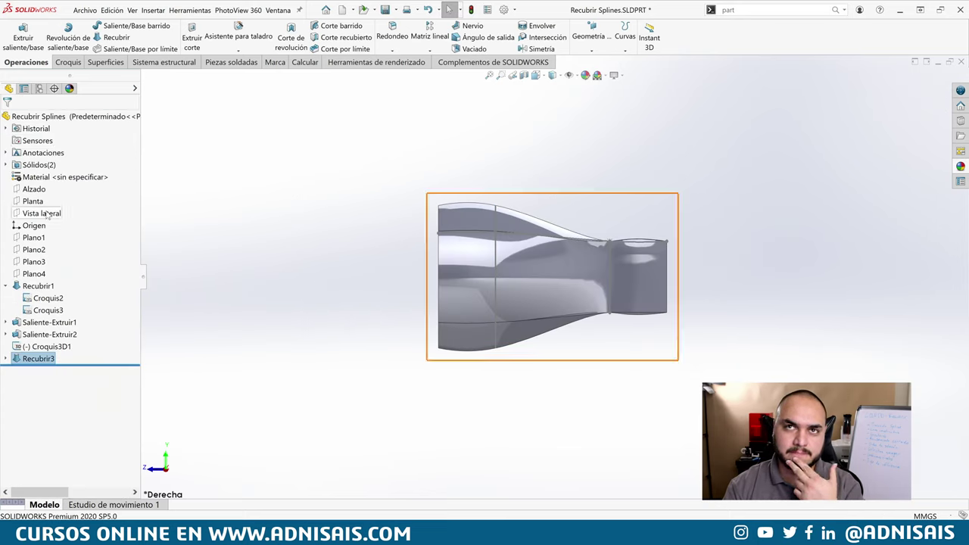
mouse_move(33, 189)
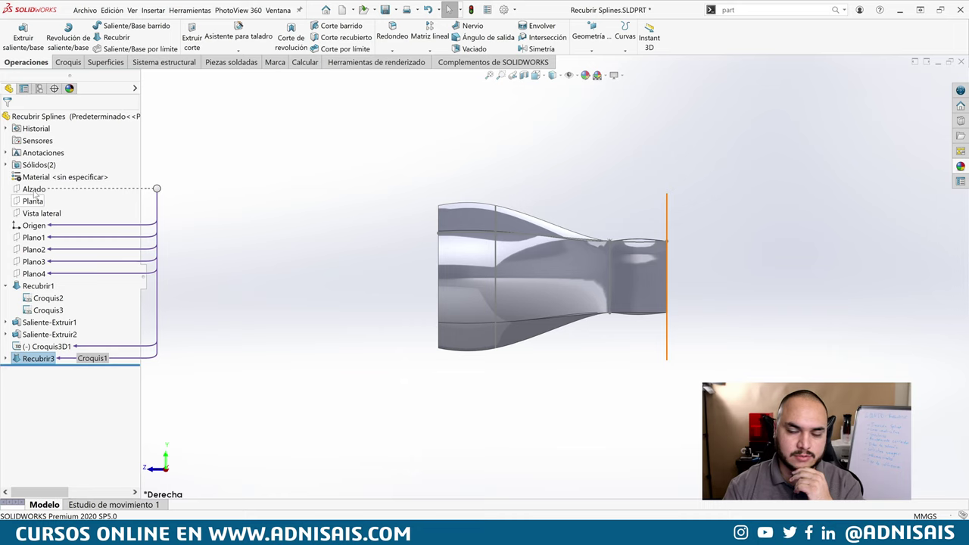
Step: Sketch a short inclined line on the Vista lateral plane as Croquis5
click(42, 212)
key(l)
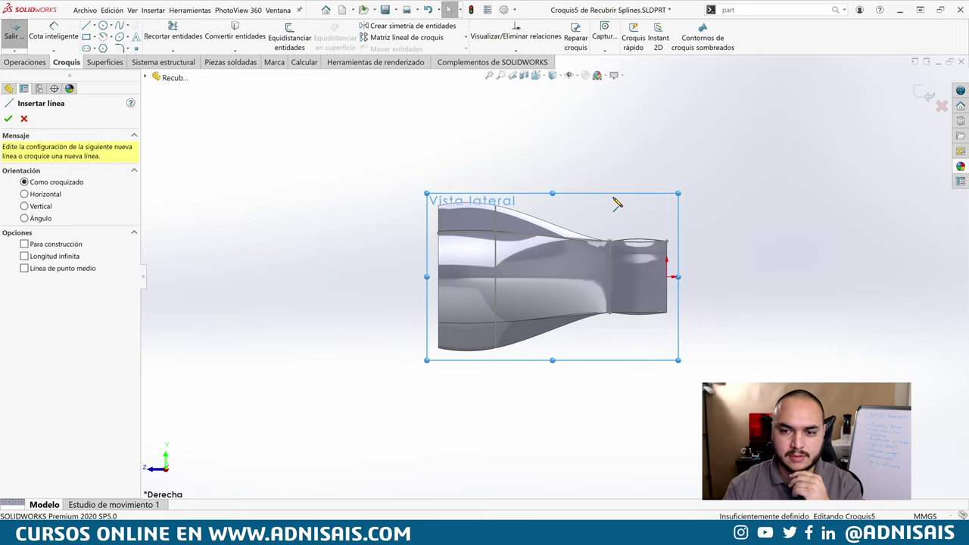
click(662, 222)
click(606, 198)
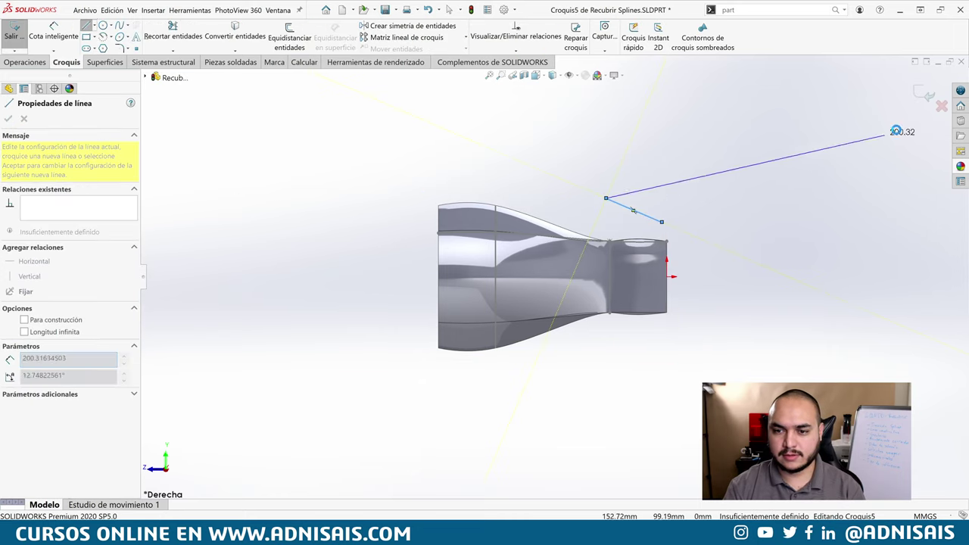
key(Escape)
click(924, 94)
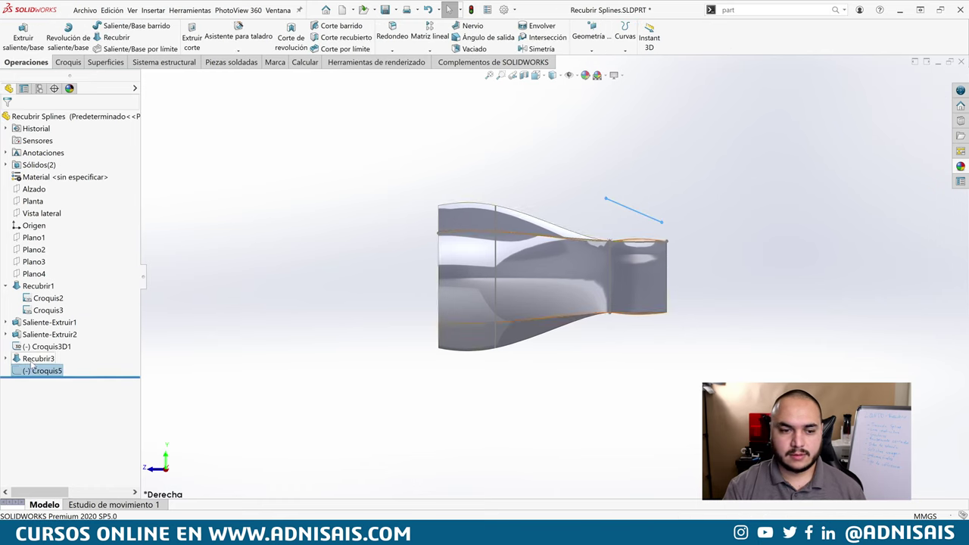
Step: Move Croquis5 above Recubrir3 in the tree and reopen the loft for editing
drag(32, 365, 15, 366)
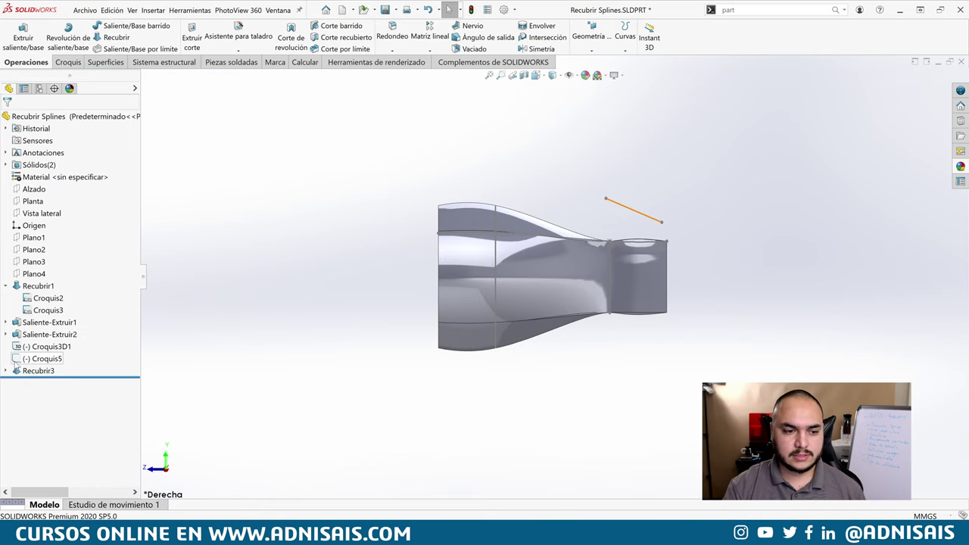
click(15, 366)
click(30, 353)
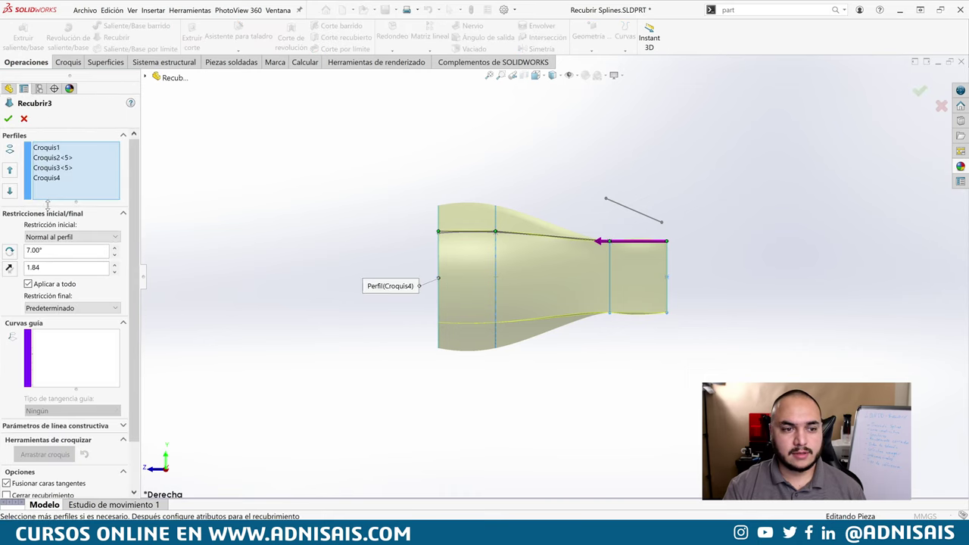
Step: Aim the loft start along Linea1@Croquis5 as a direction vector, tangent length 0.66
click(71, 237)
click(53, 268)
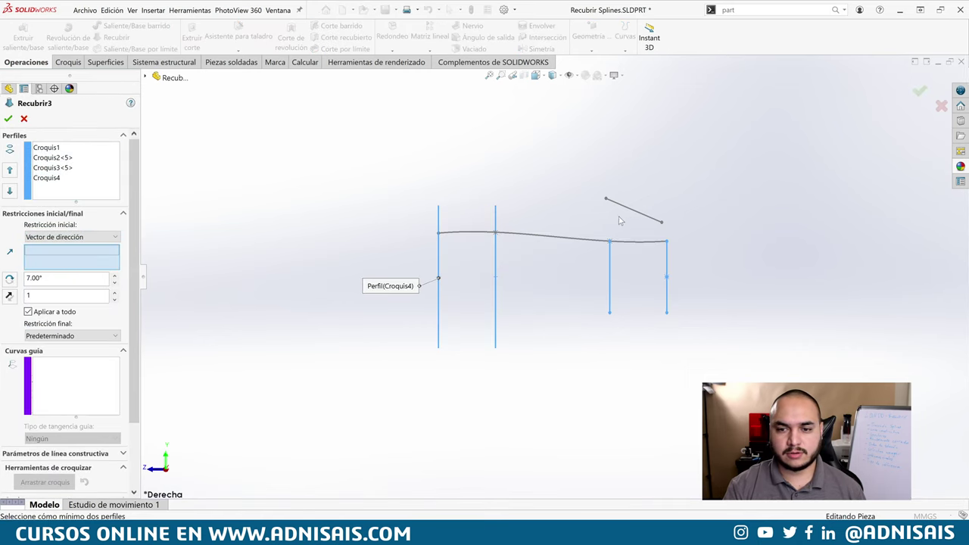
click(630, 211)
scroll(703, 270, up, 2)
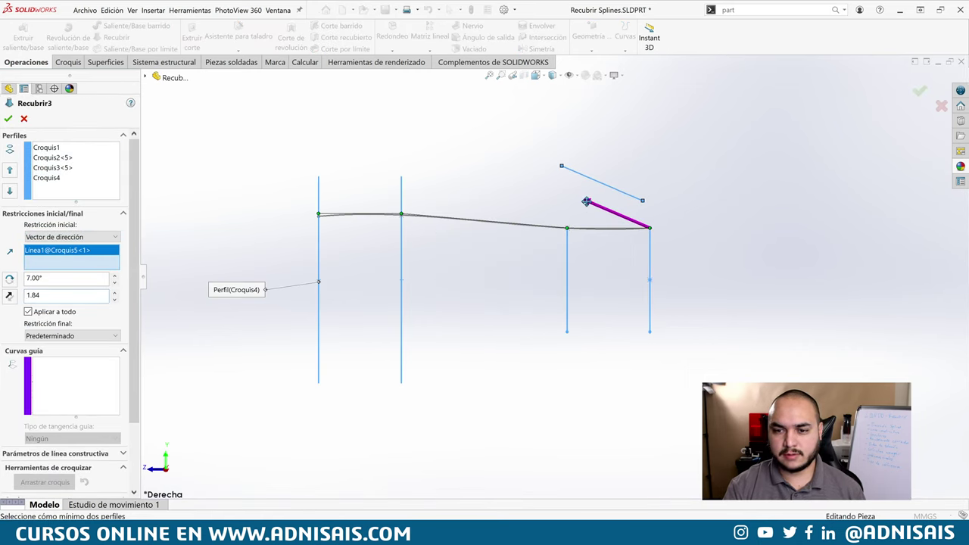
drag(615, 215, 625, 218)
scroll(637, 237, up, 2)
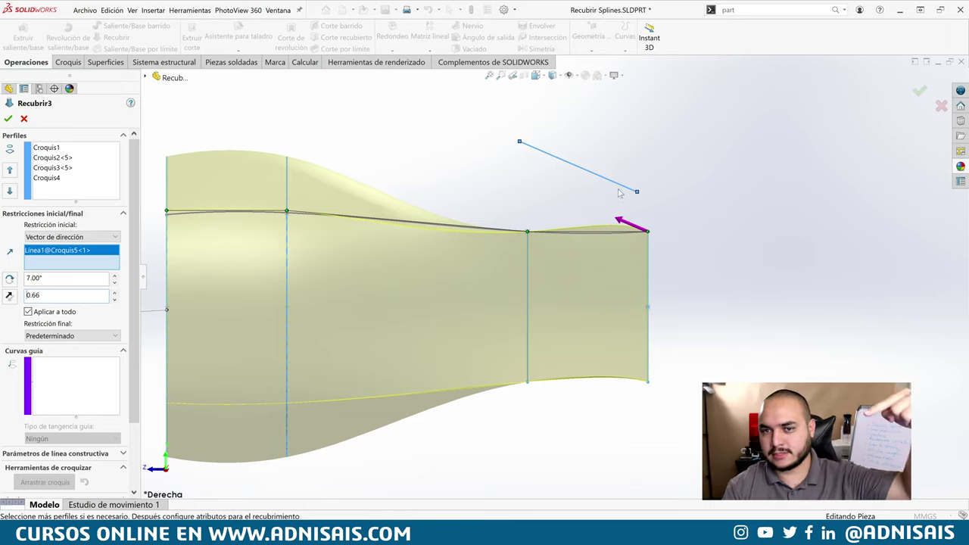
Step: Try a Normal al perfil start with tangent length 0.9 and a 14° angle
click(70, 236)
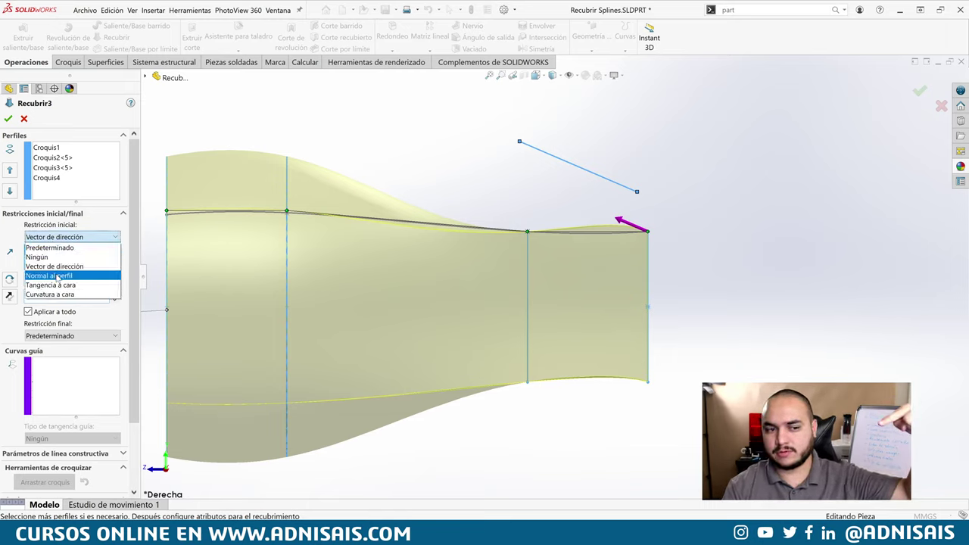
click(53, 270)
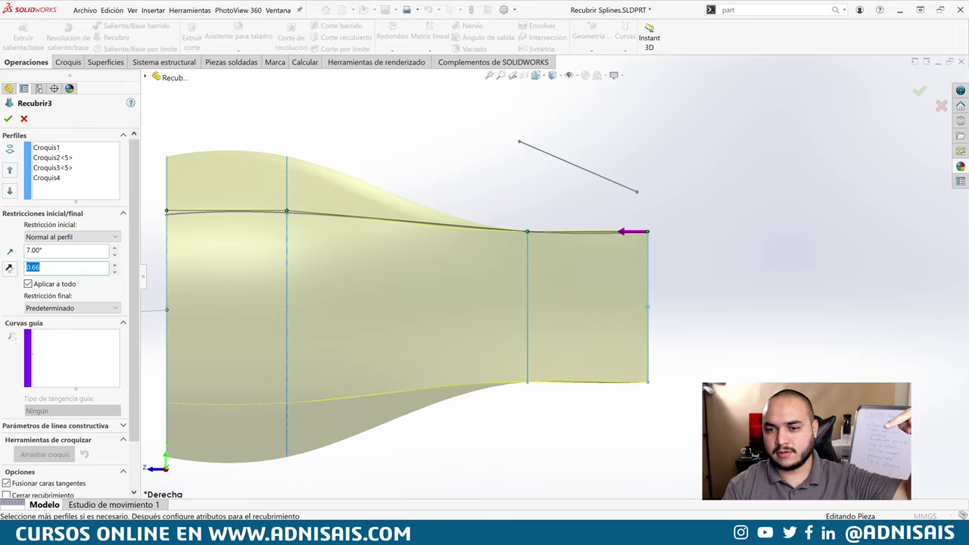
click(116, 266)
click(117, 247)
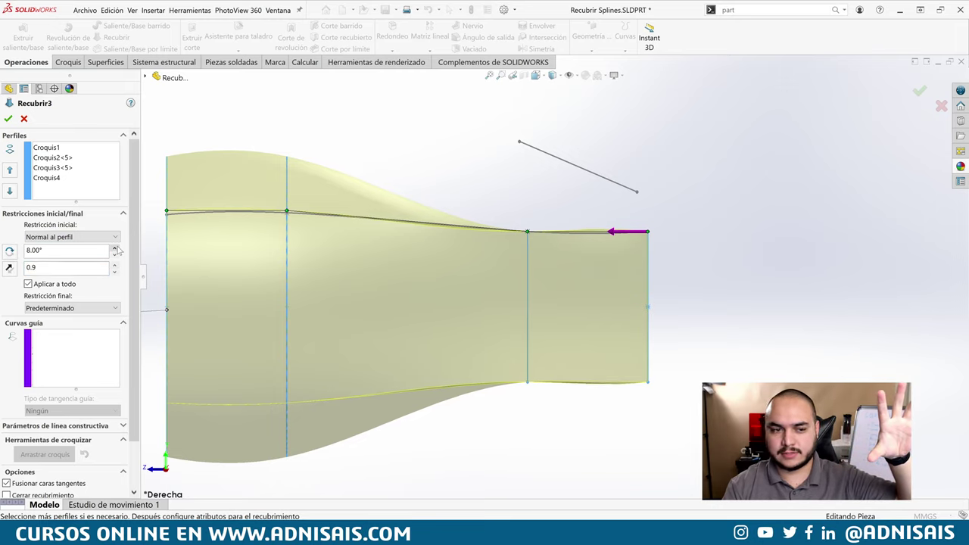
click(117, 248)
click(116, 248)
click(116, 248)
click(116, 248)
click(116, 247)
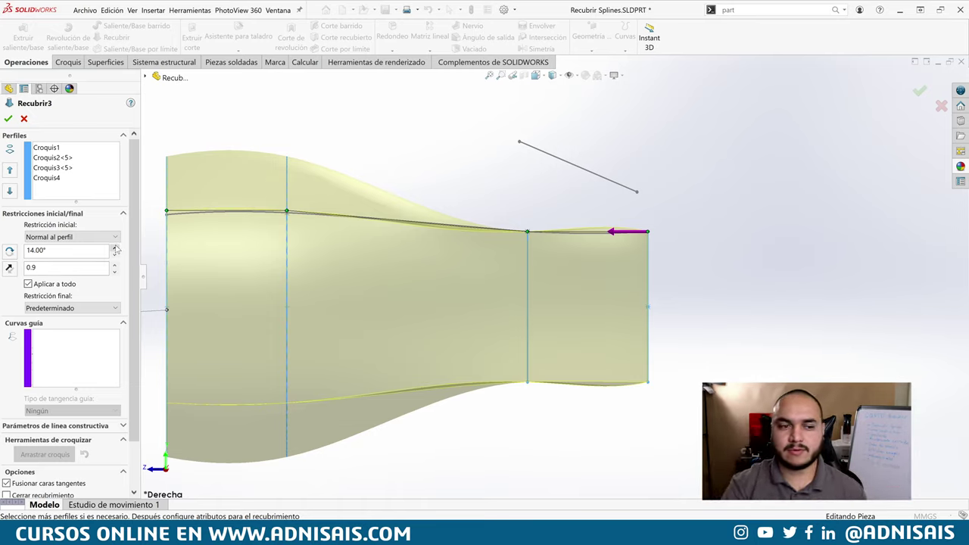
Step: Return to Vector de dirección along the sketched line and set the start angle to 0
click(91, 237)
click(80, 268)
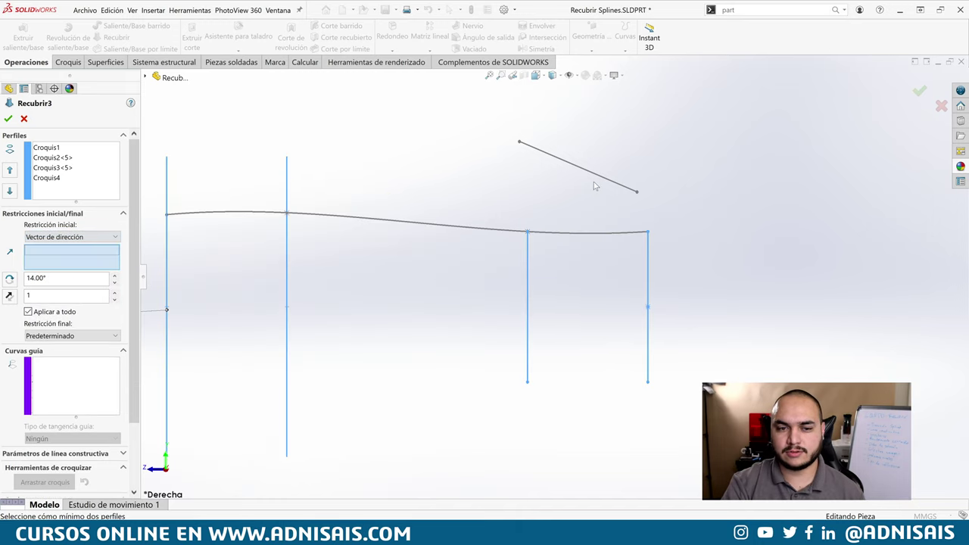
click(594, 176)
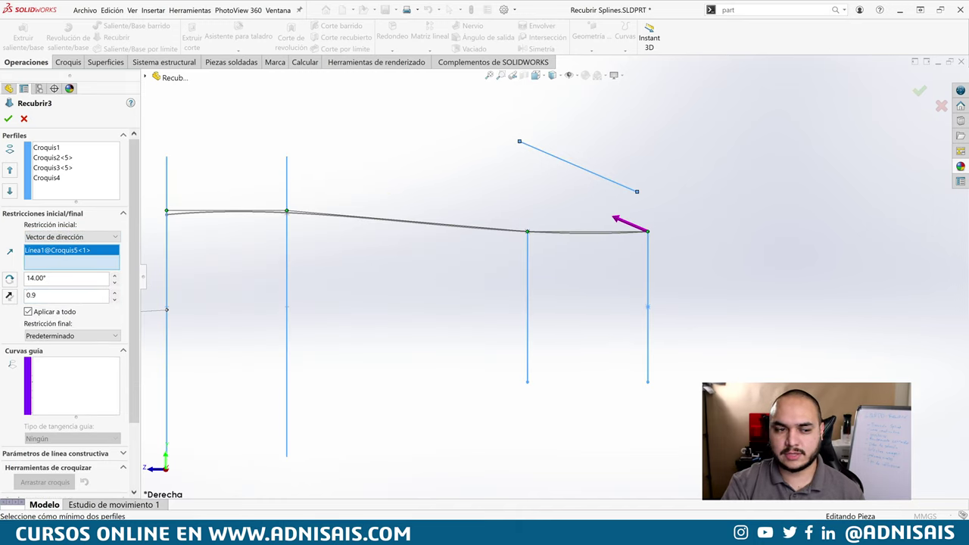
click(118, 283)
click(116, 282)
click(115, 282)
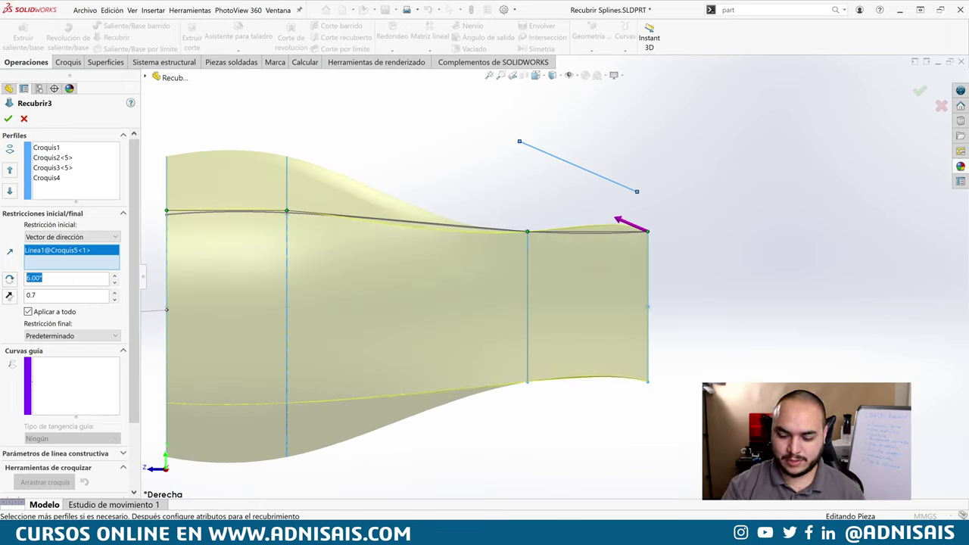
text(0)
key(Return)
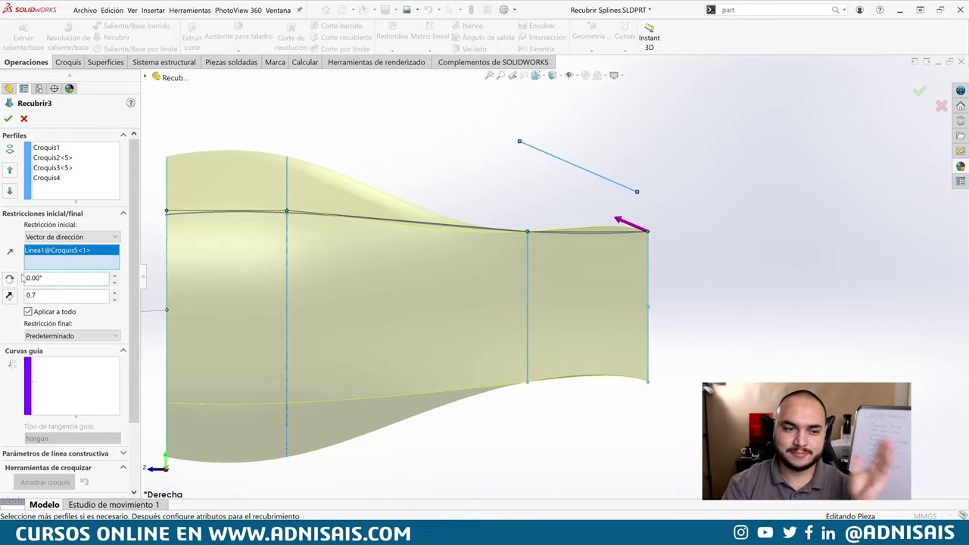
Step: Try Normal al perfil, then Tangencia a cara with 0.8 weighting for the loft start
click(74, 239)
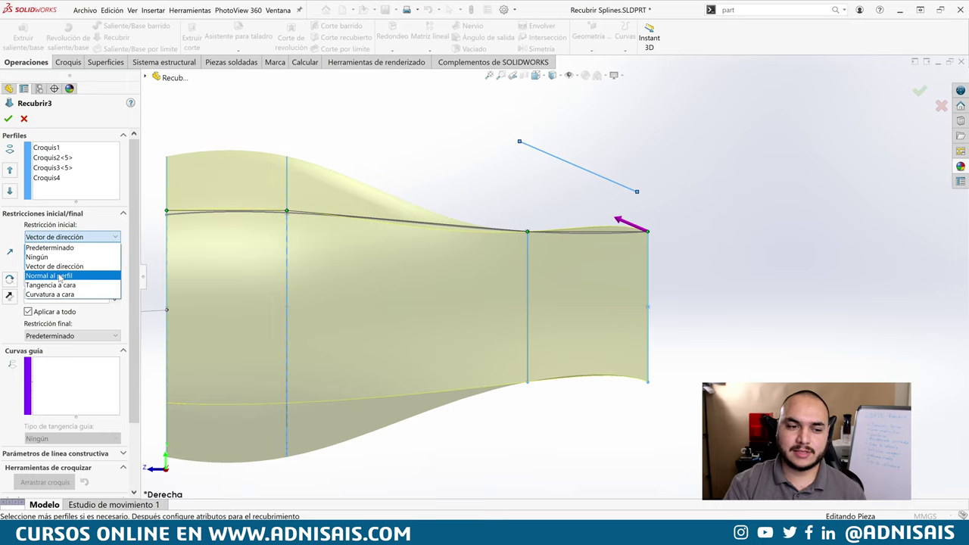
click(59, 277)
click(80, 238)
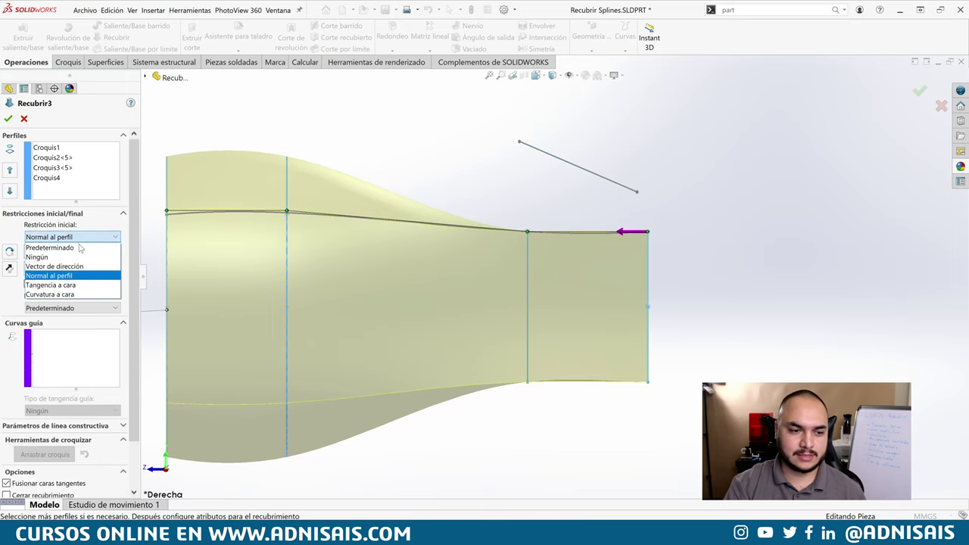
click(75, 285)
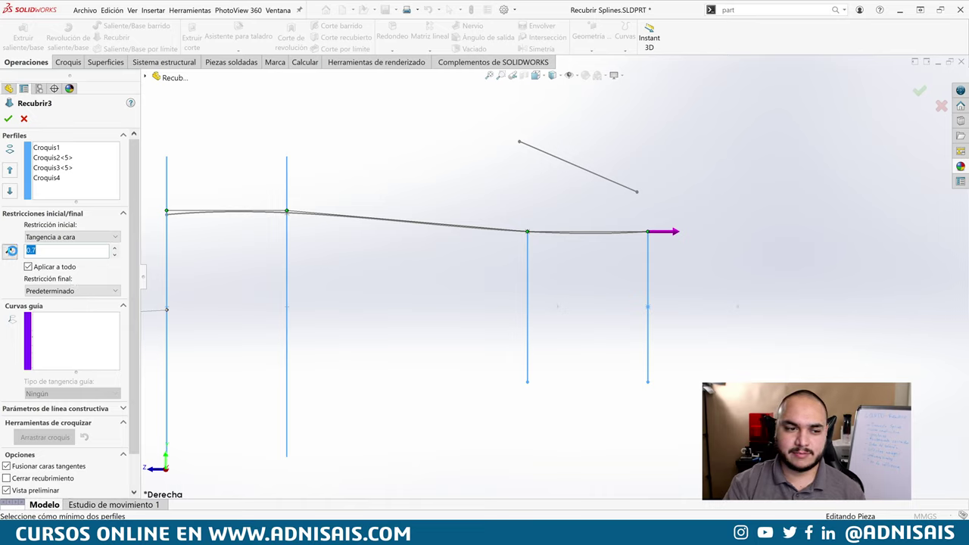
click(115, 250)
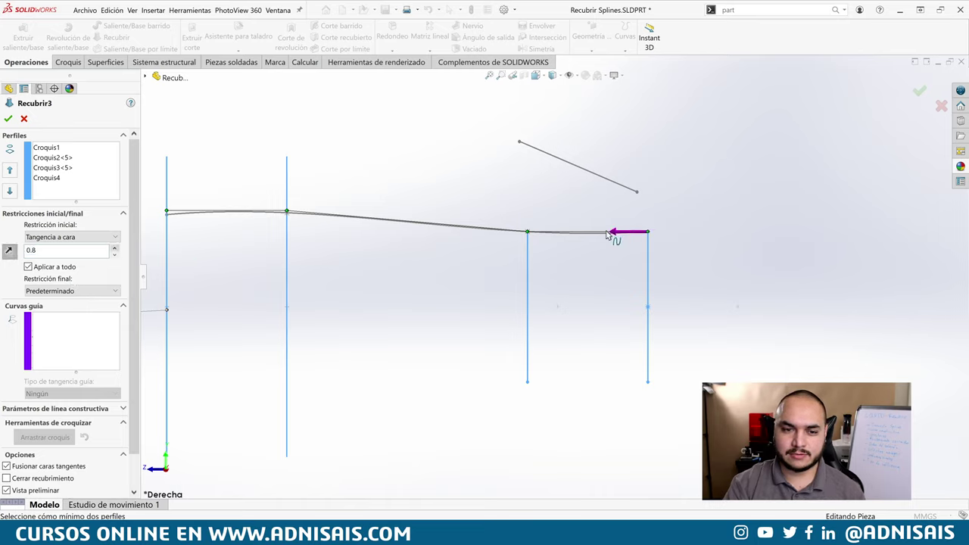
Step: Switch the start constraint to Curvatura a cara and raise its weighting
click(69, 237)
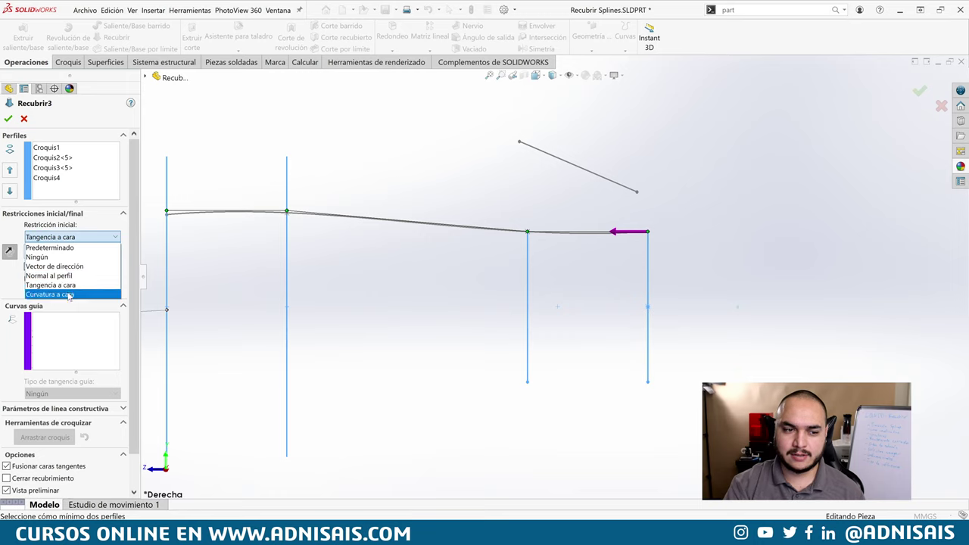
click(74, 292)
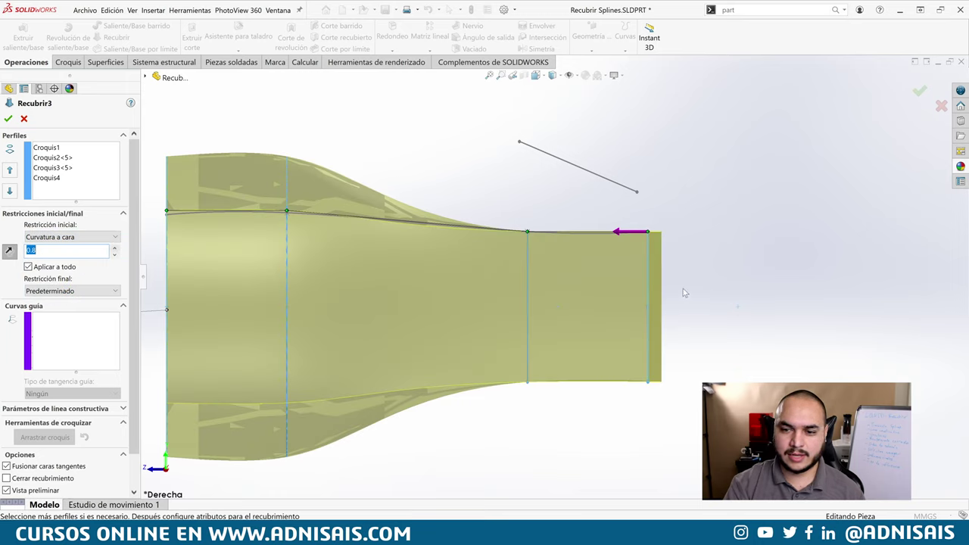
click(115, 248)
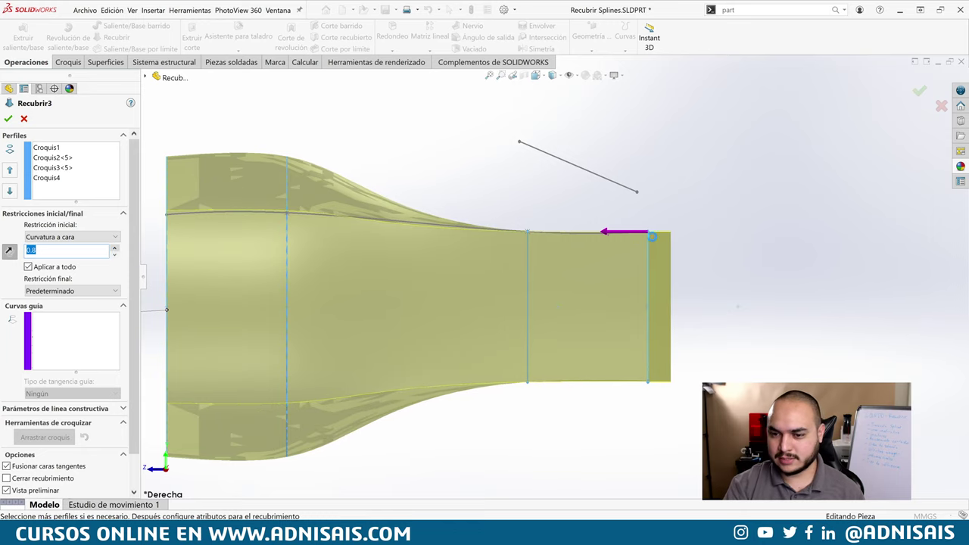
text(1.3)
Step: Zoom and orbit around the 1.3-weighted Curvatura a cara loft preview to inspect its edges and end face
mouse_move(655, 263)
middle_down()
mouse_move(633, 233)
mouse_move(633, 198)
middle_up()
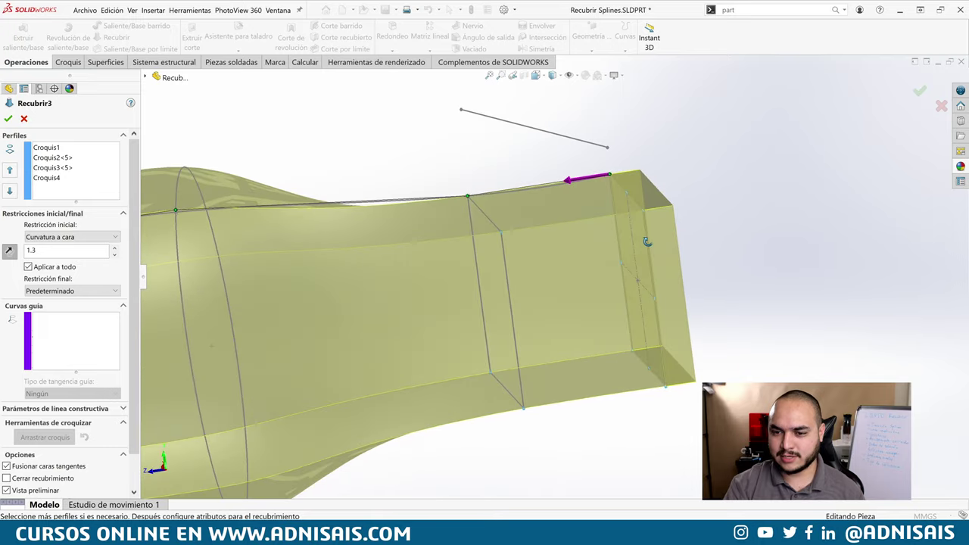
scroll(632, 197, down, 2)
scroll(589, 227, down, 2)
scroll(568, 219, down, 1)
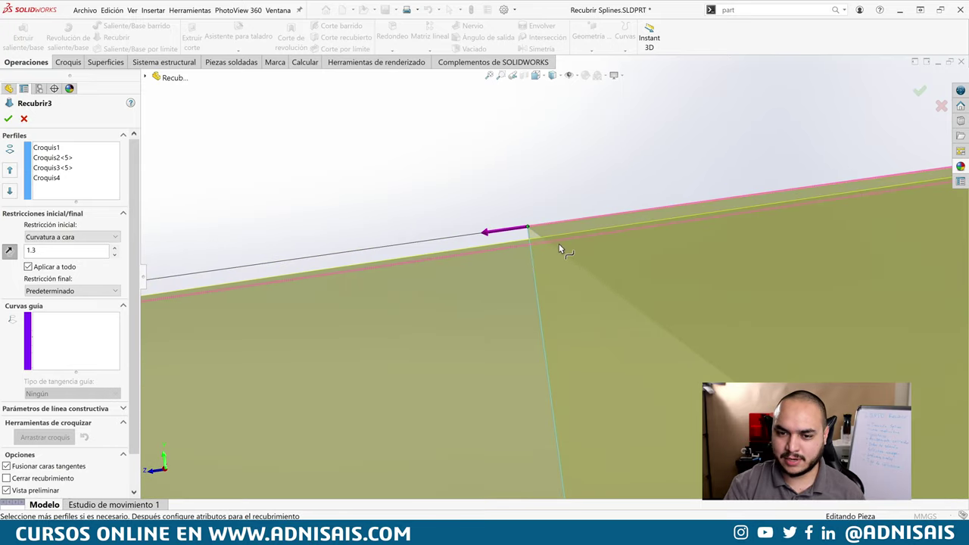
scroll(560, 247, down, 2)
mouse_move(569, 286)
middle_down()
mouse_move(692, 325)
mouse_move(690, 303)
mouse_move(887, 280)
mouse_move(766, 282)
mouse_move(655, 417)
mouse_move(588, 458)
middle_up()
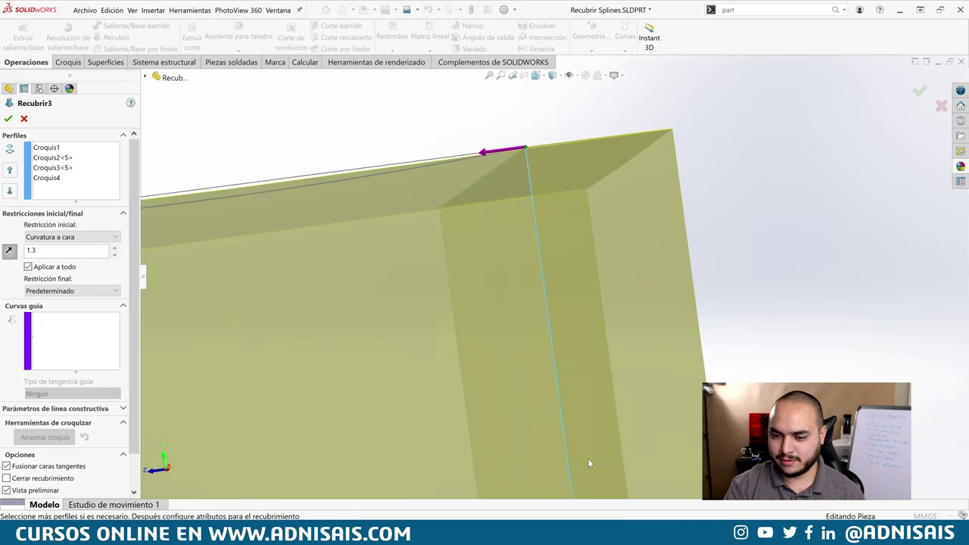
scroll(587, 458, down, 2)
scroll(580, 453, up, 2)
scroll(582, 443, up, 1)
scroll(536, 396, down, 2)
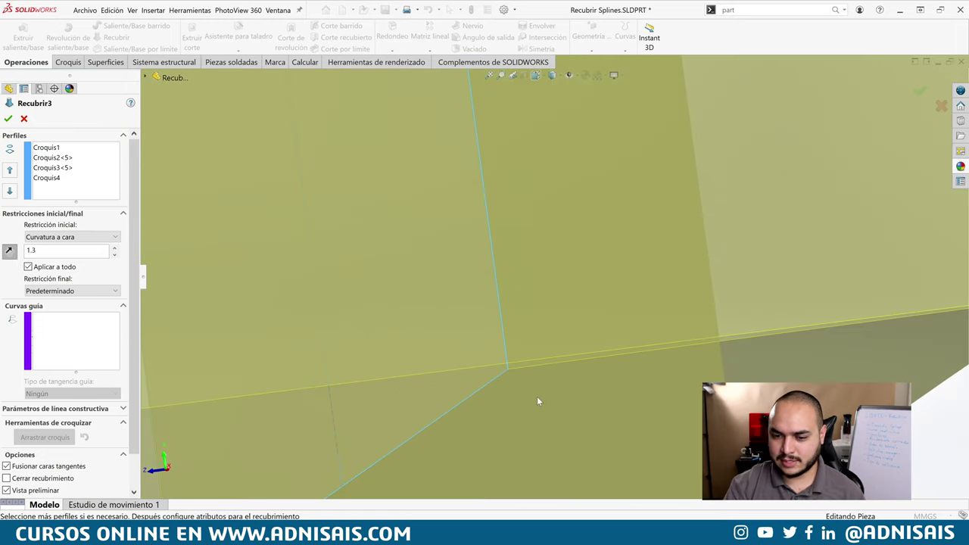
scroll(508, 316, down, 2)
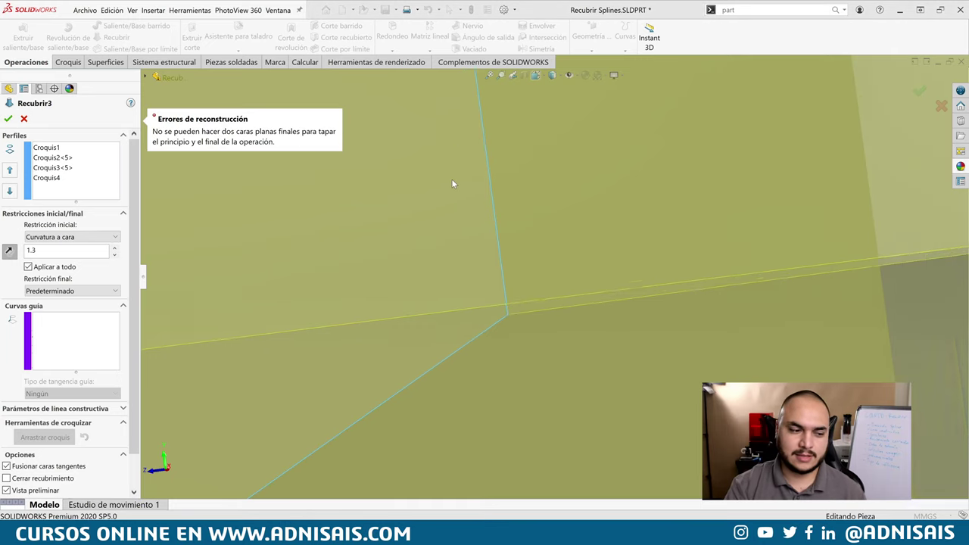
scroll(452, 183, up, 2)
scroll(437, 185, up, 1)
scroll(421, 199, up, 2)
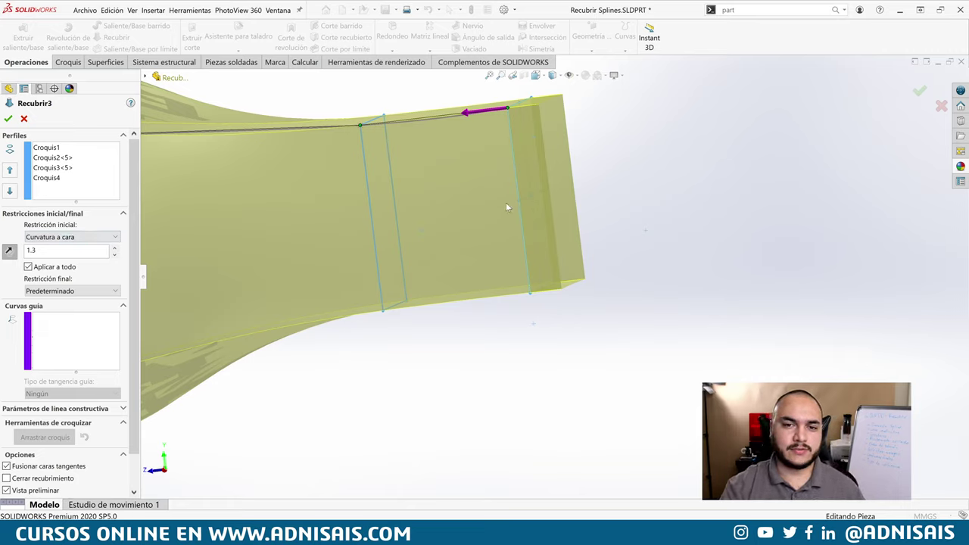
mouse_move(506, 203)
middle_down()
mouse_move(478, 207)
mouse_move(464, 161)
middle_up()
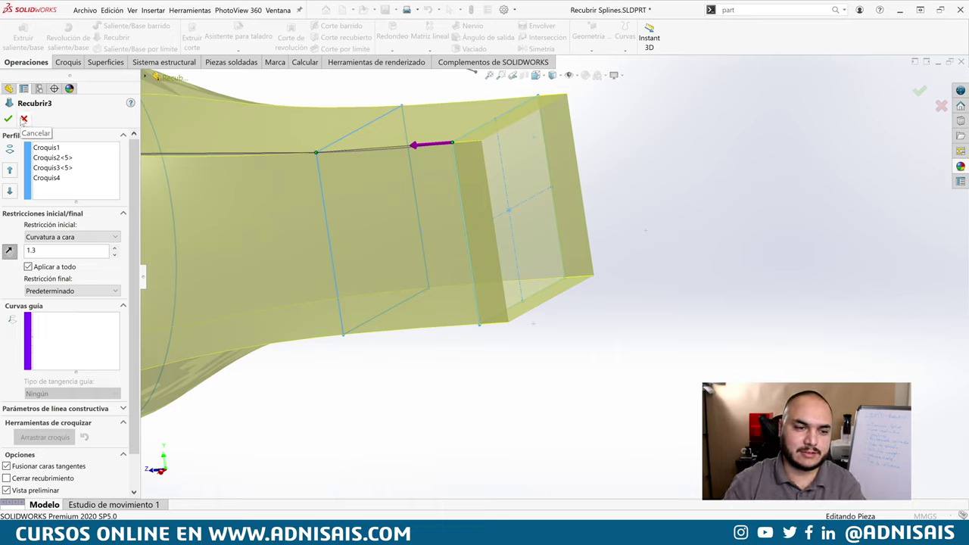
Step: Discard the Recubrir3 curvature edits and review Recubrir1's profiles and settings
click(23, 119)
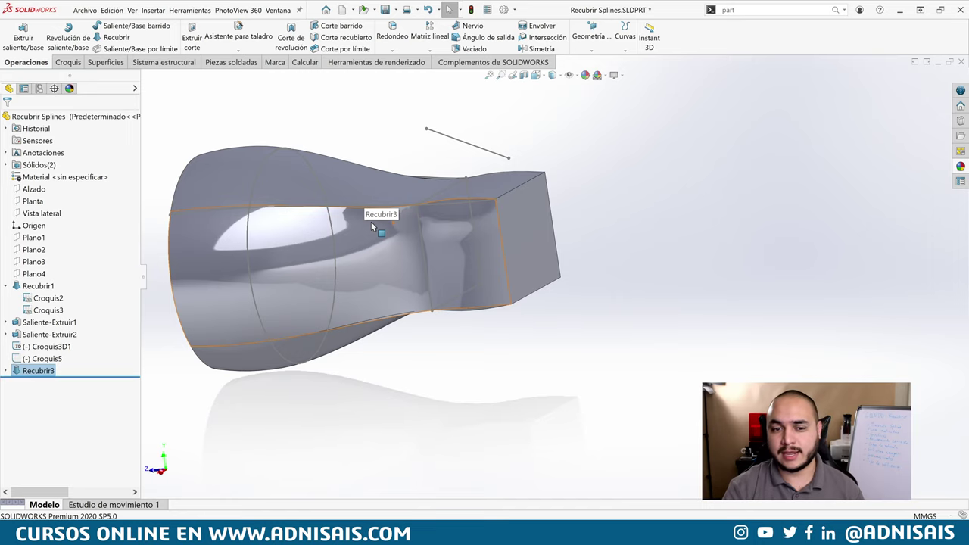
click(371, 221)
click(407, 199)
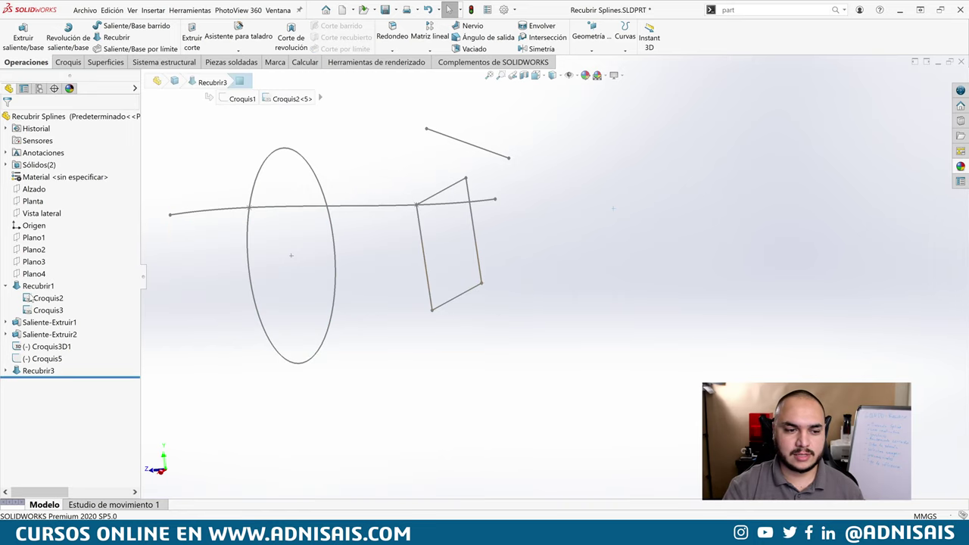
click(37, 286)
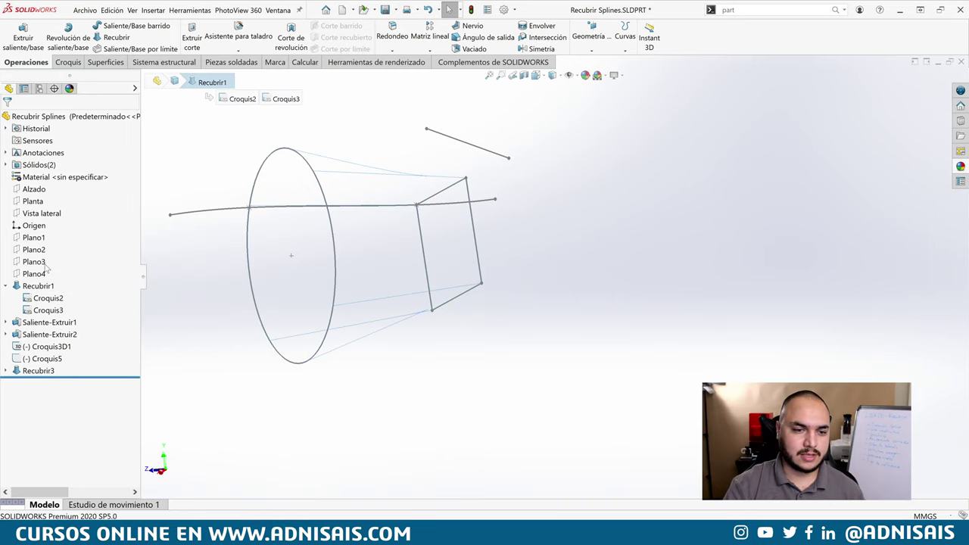
click(47, 266)
click(17, 119)
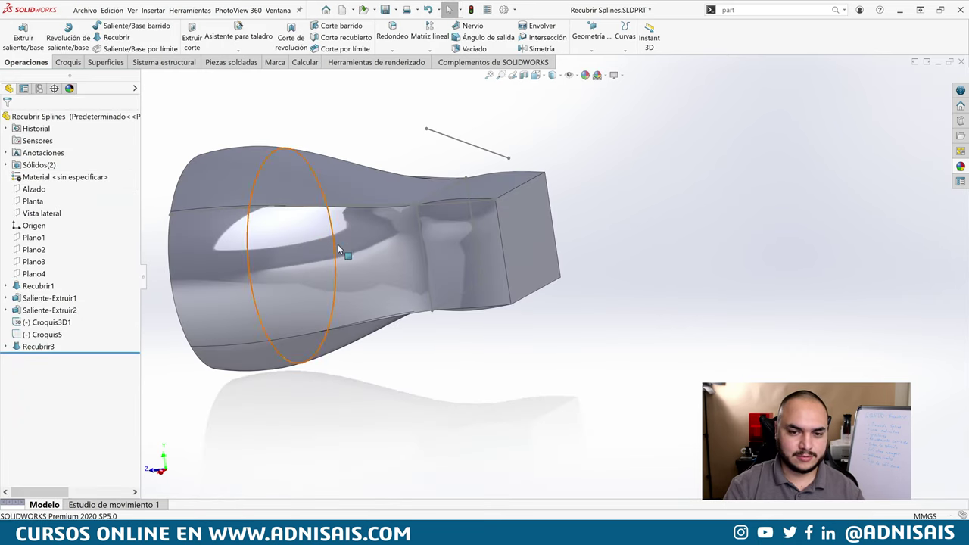
Step: Inspect Recubrir3 and its 3D sketch curve, then select Saliente-Extruir1
click(38, 346)
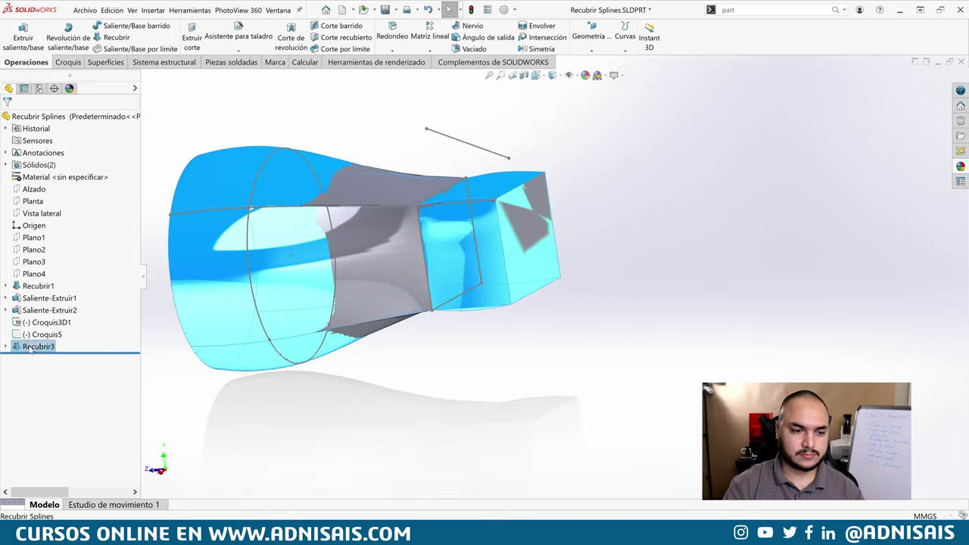
middle_drag(397, 184, 432, 212)
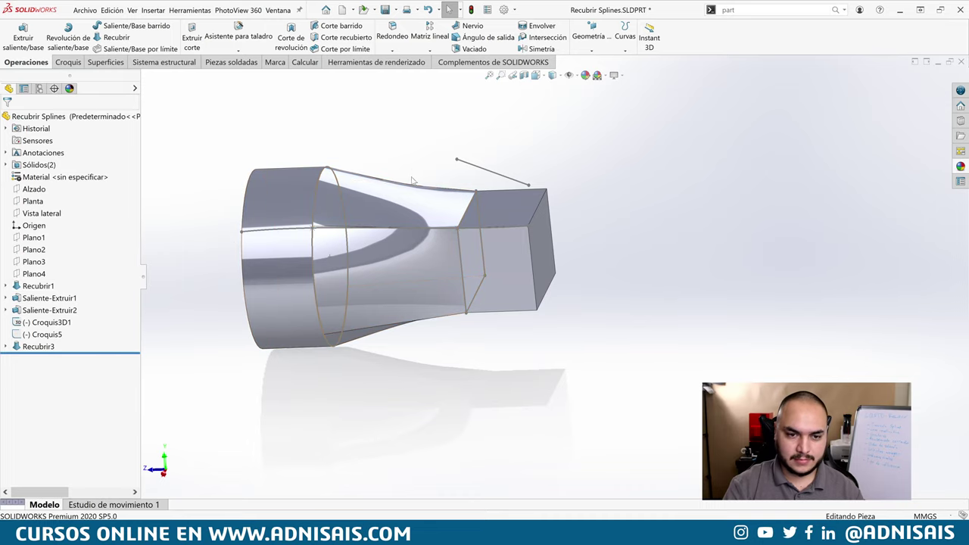
middle_drag(412, 179, 407, 149)
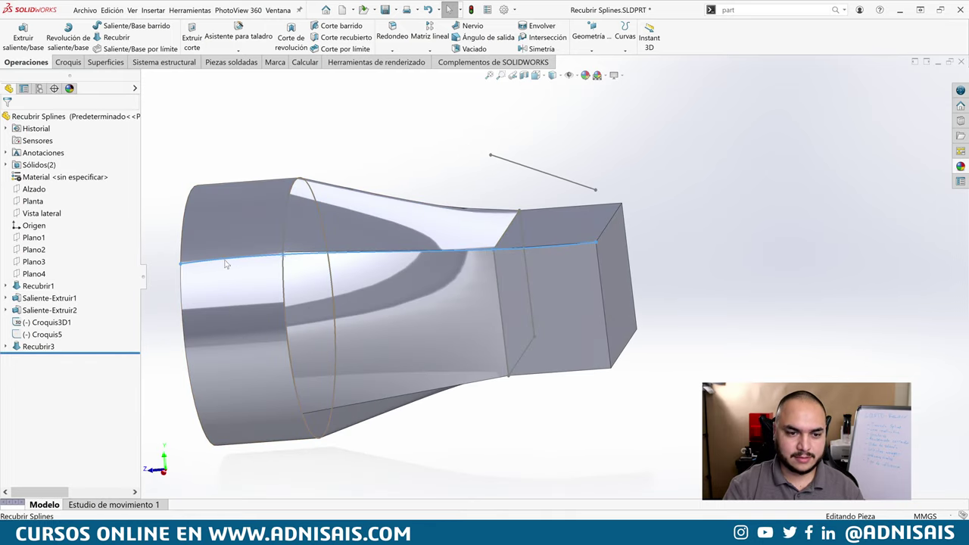
click(225, 264)
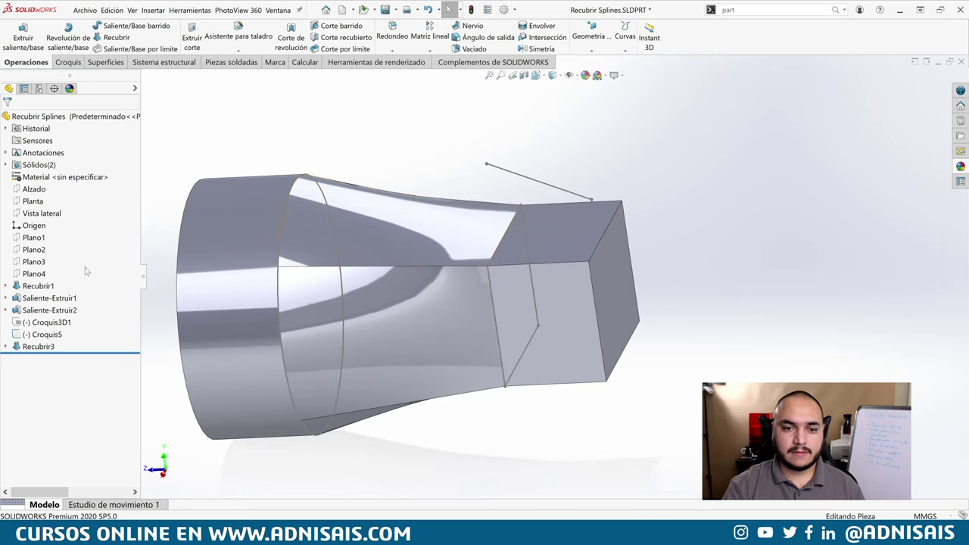
click(30, 300)
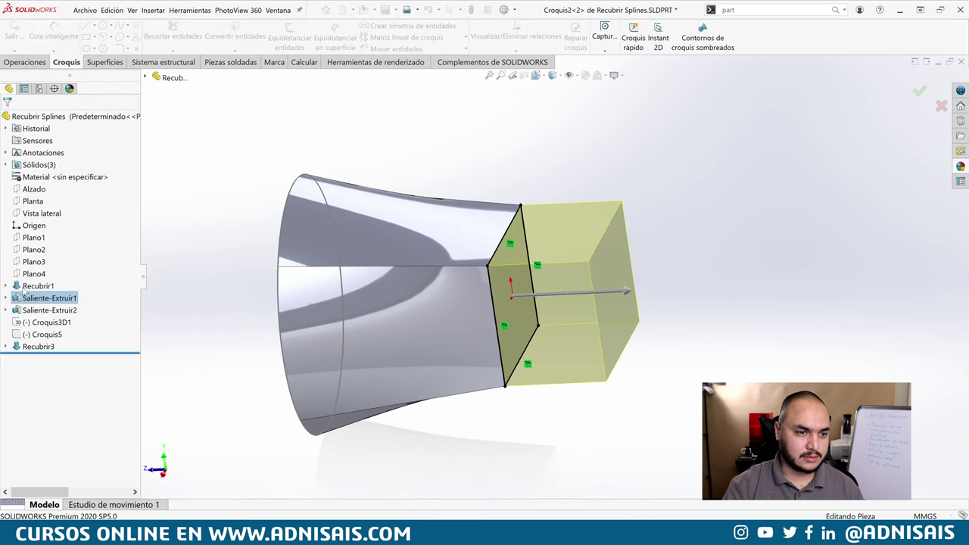
Step: Exit the box sketch and hide the Croquis5 direction line, leaving only cylinder and box visible
click(45, 309)
click(34, 273)
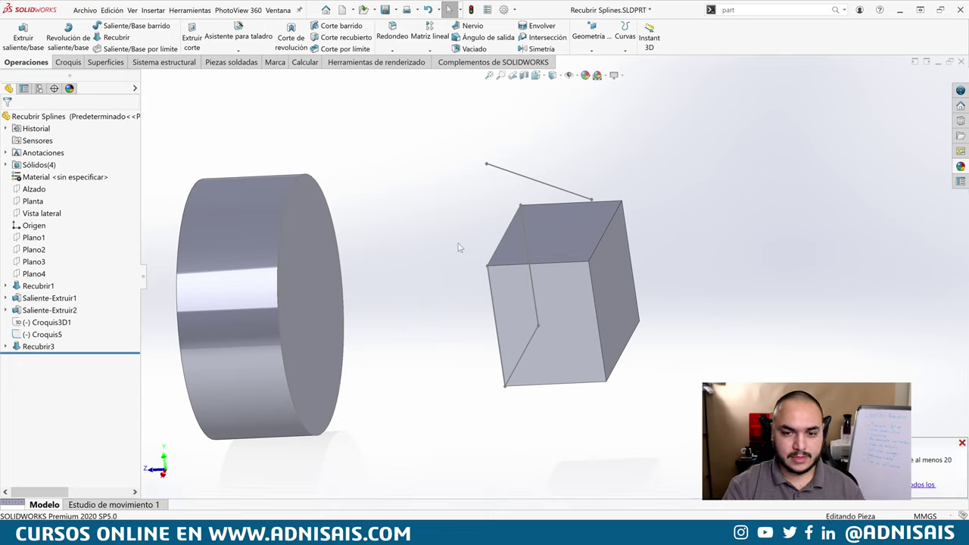
mouse_move(456, 251)
middle_down()
mouse_move(454, 237)
mouse_move(437, 250)
mouse_move(471, 252)
middle_up()
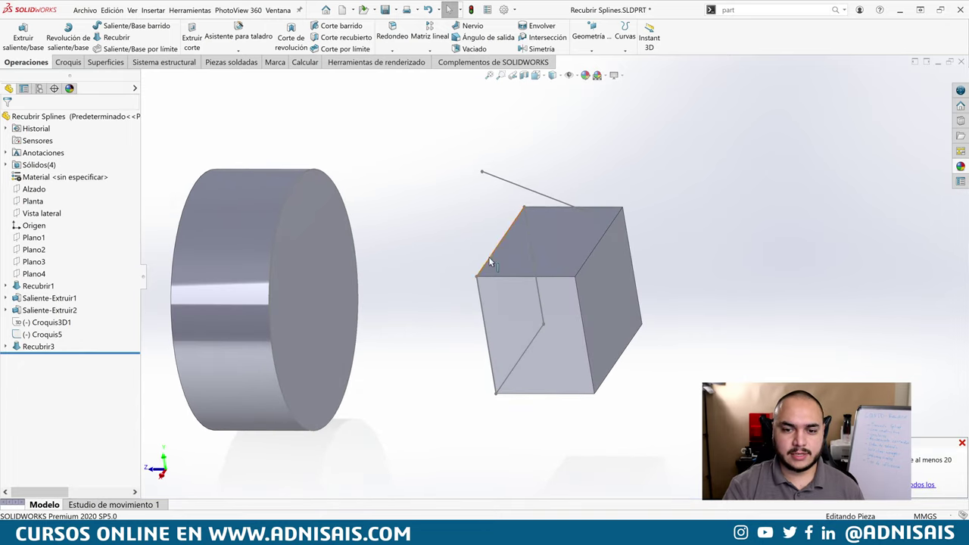
click(489, 262)
click(279, 213)
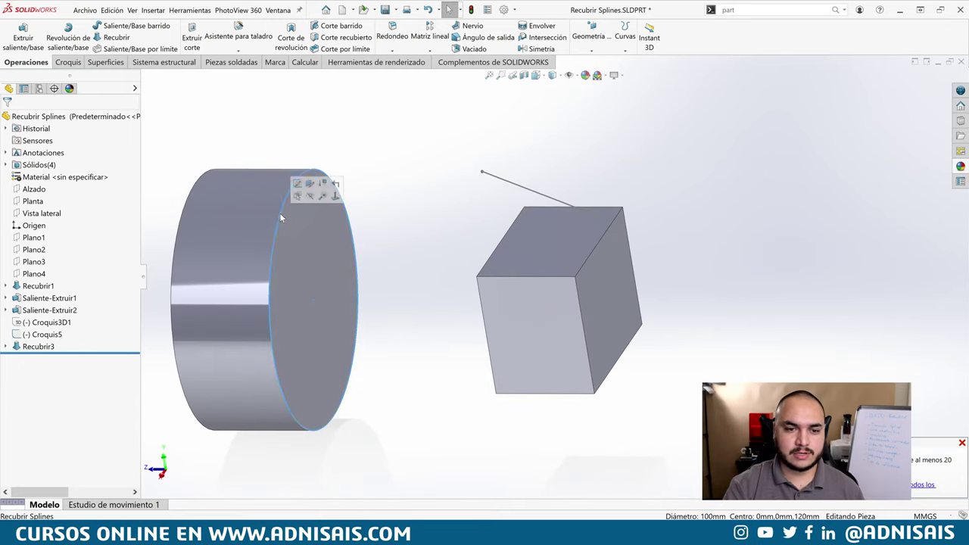
click(543, 194)
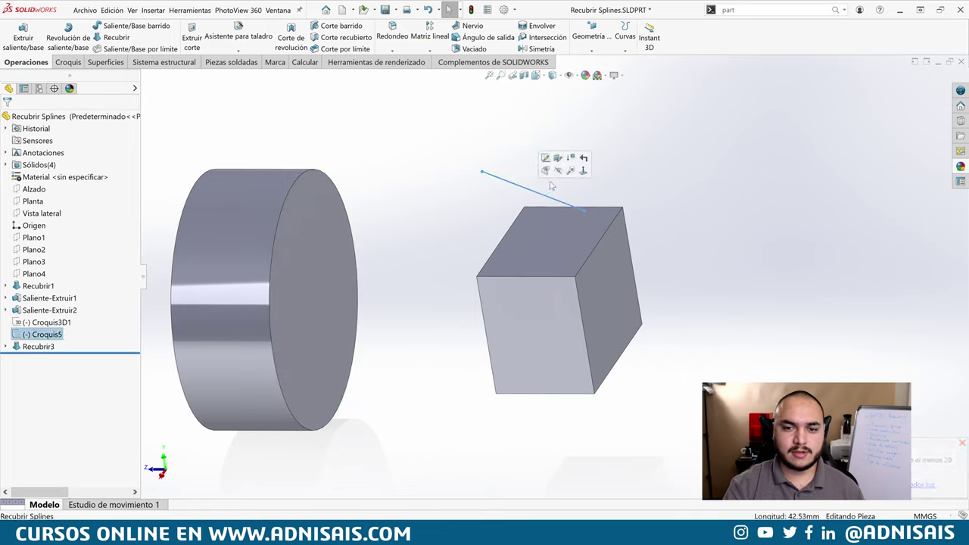
click(551, 186)
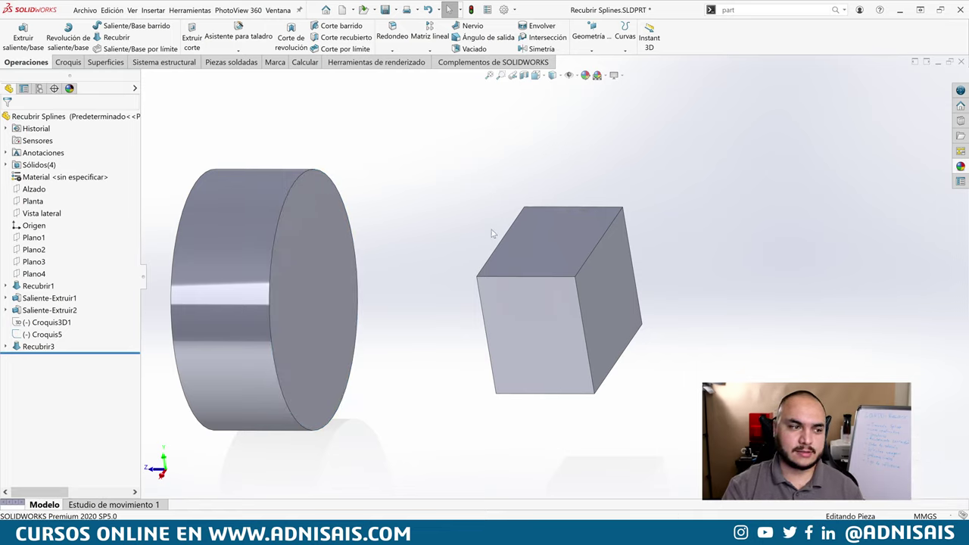
mouse_move(476, 226)
middle_down()
mouse_move(532, 203)
mouse_move(489, 209)
mouse_move(407, 177)
middle_up()
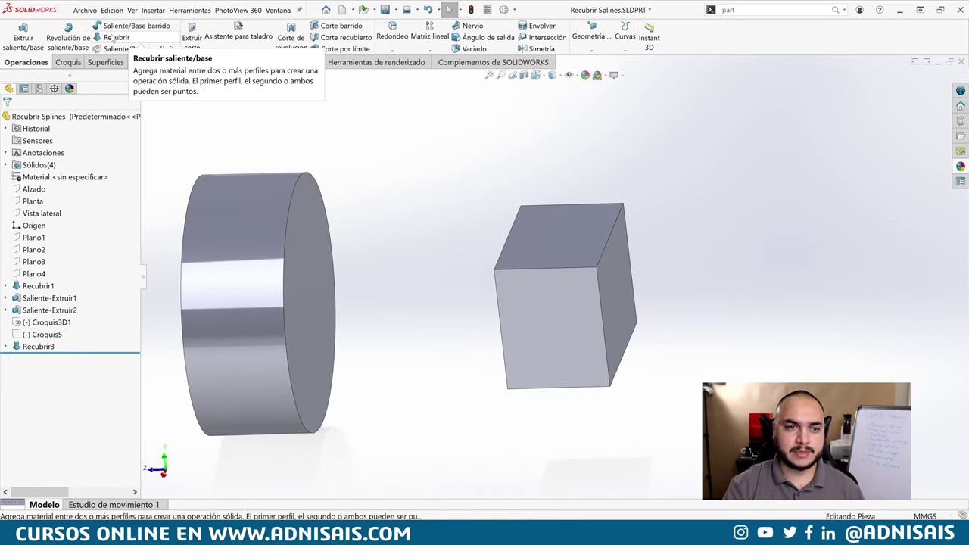
Step: Create a new loft from the cylinder's flat end face to the box's facing side
click(113, 39)
click(345, 242)
middle_drag(346, 242, 424, 250)
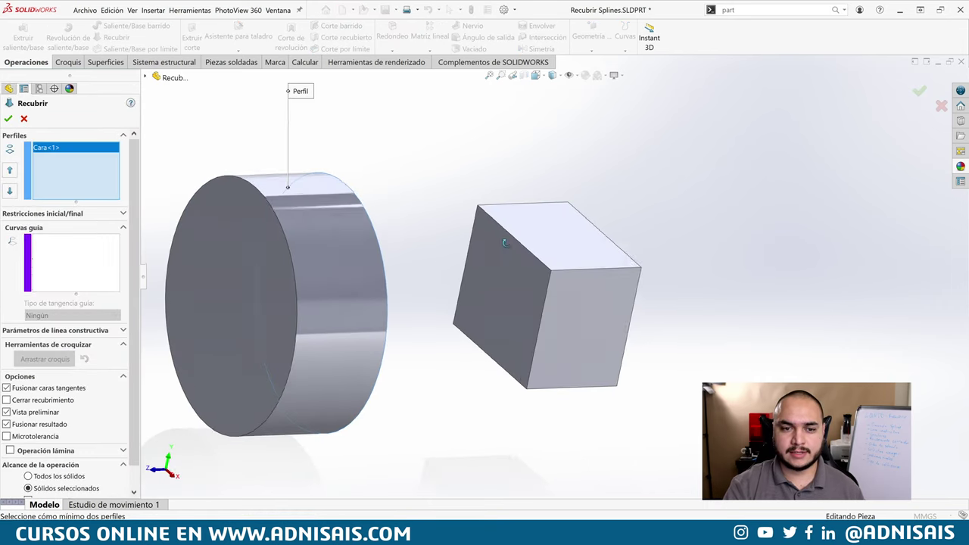
click(515, 264)
mouse_move(580, 262)
middle_down()
mouse_move(558, 258)
mouse_move(537, 274)
middle_up()
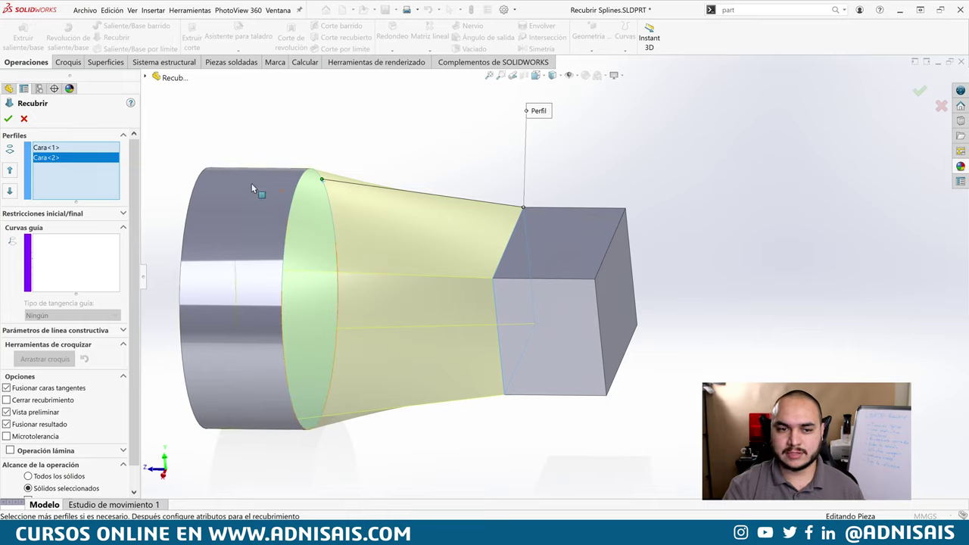
click(66, 148)
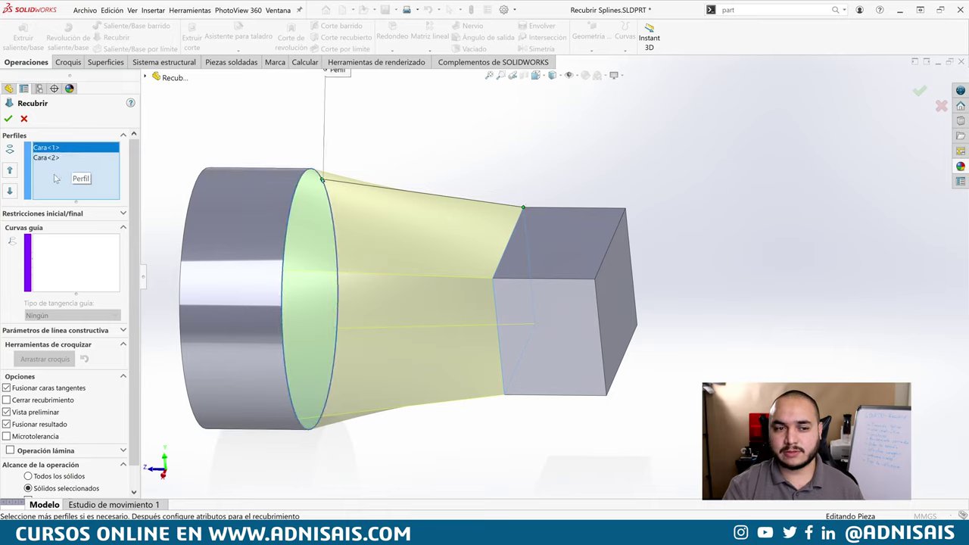
Step: Set the loft's start constraint to Curvatura a cara after comparing it with Tangencia a cara
click(43, 217)
click(76, 237)
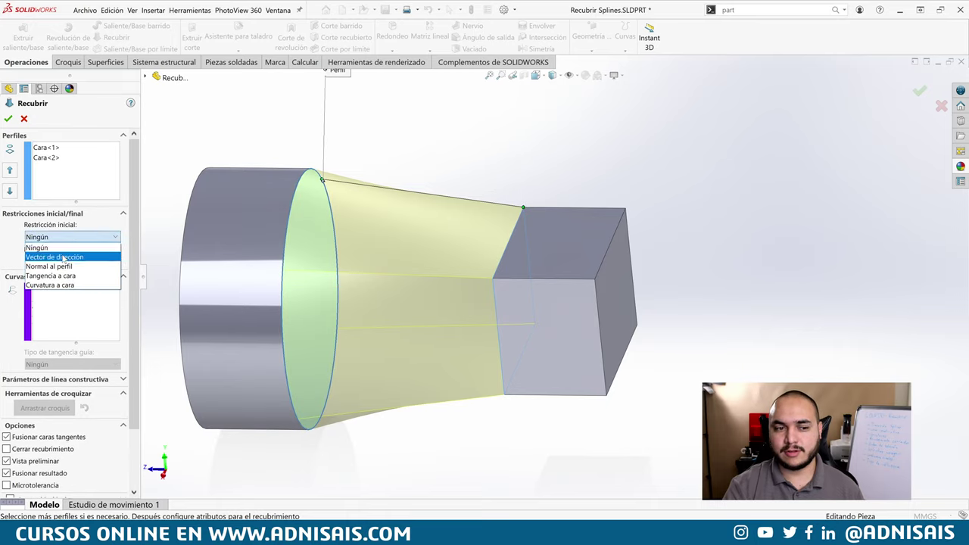
click(53, 275)
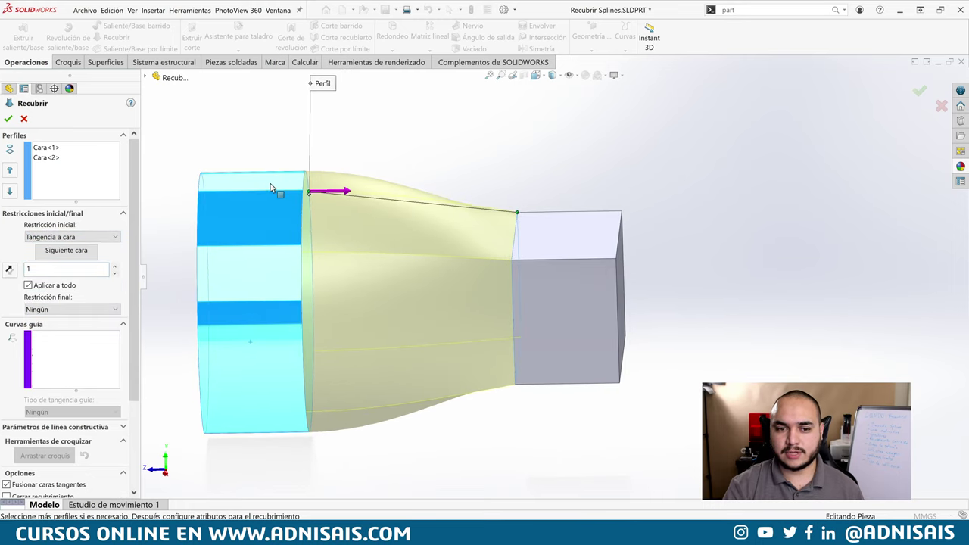
click(72, 237)
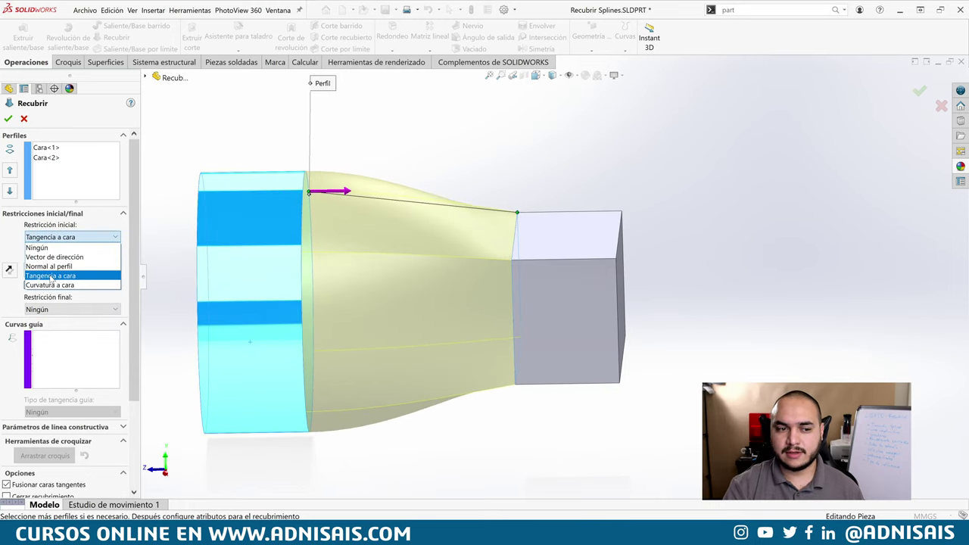
click(53, 281)
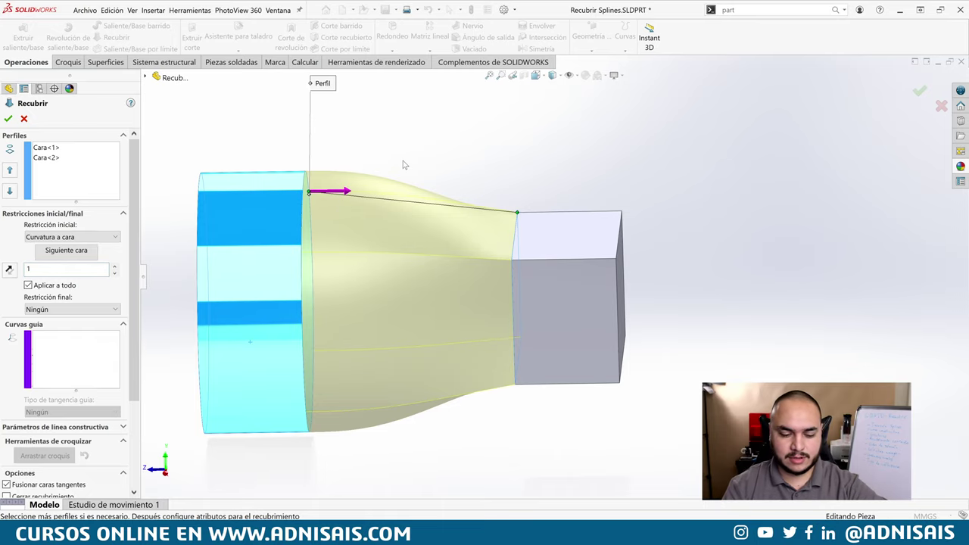
key(ctrl+4)
scroll(437, 136, down, 2)
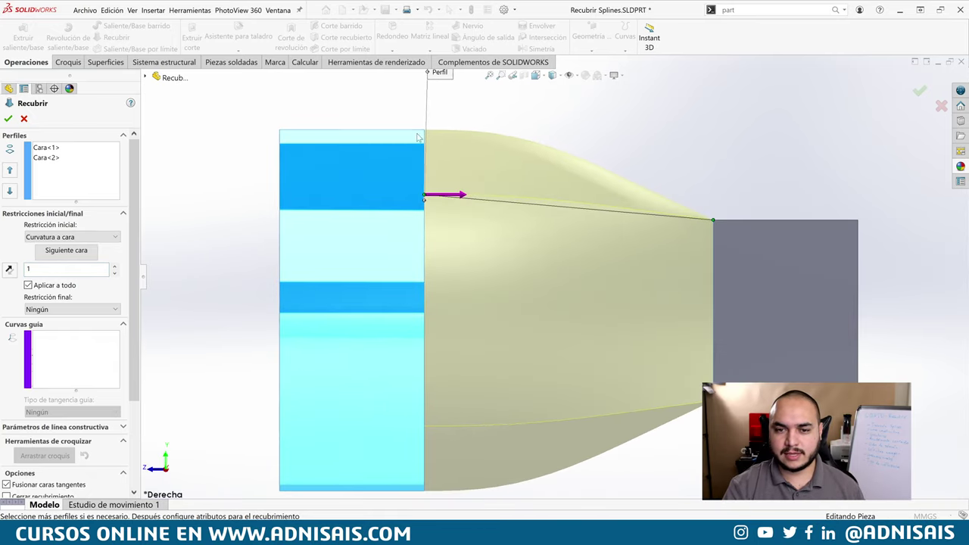
click(51, 237)
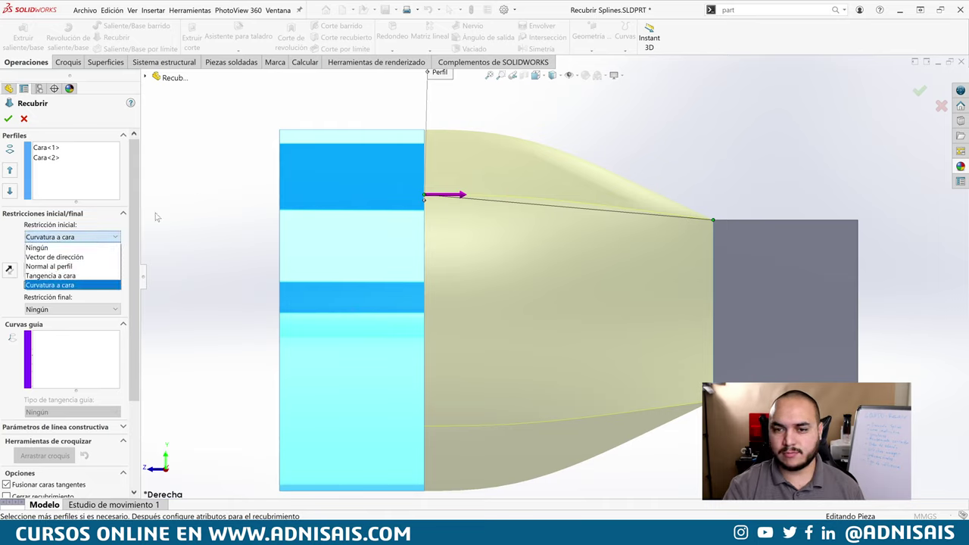
click(50, 275)
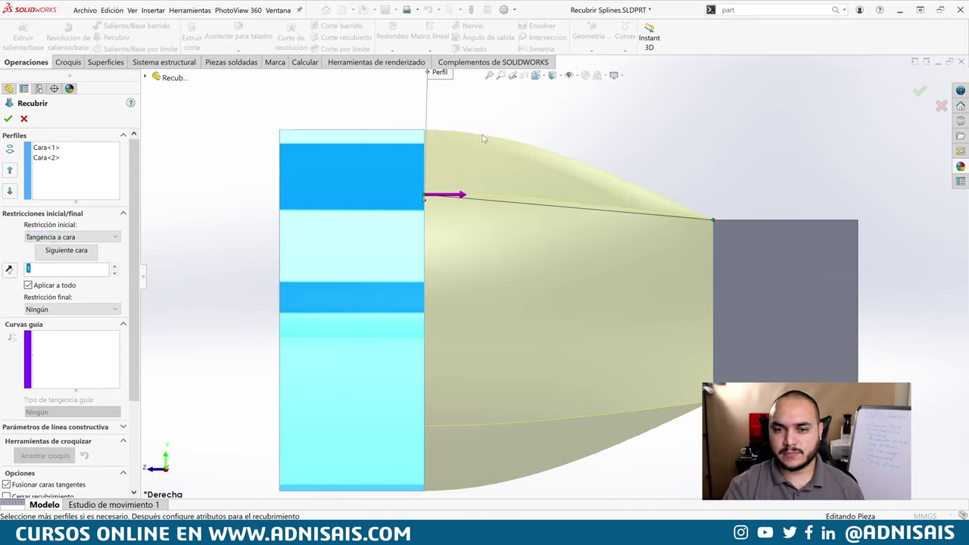
click(72, 237)
click(72, 286)
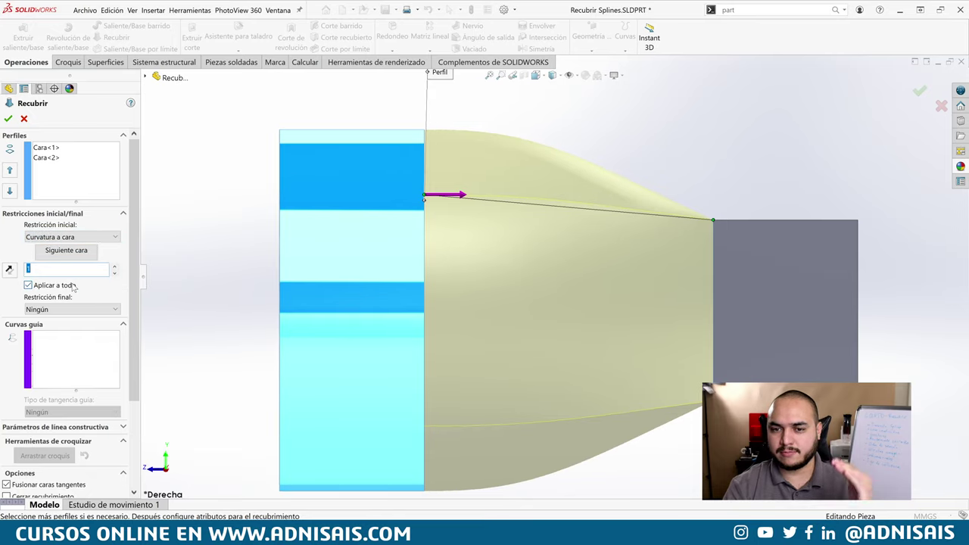
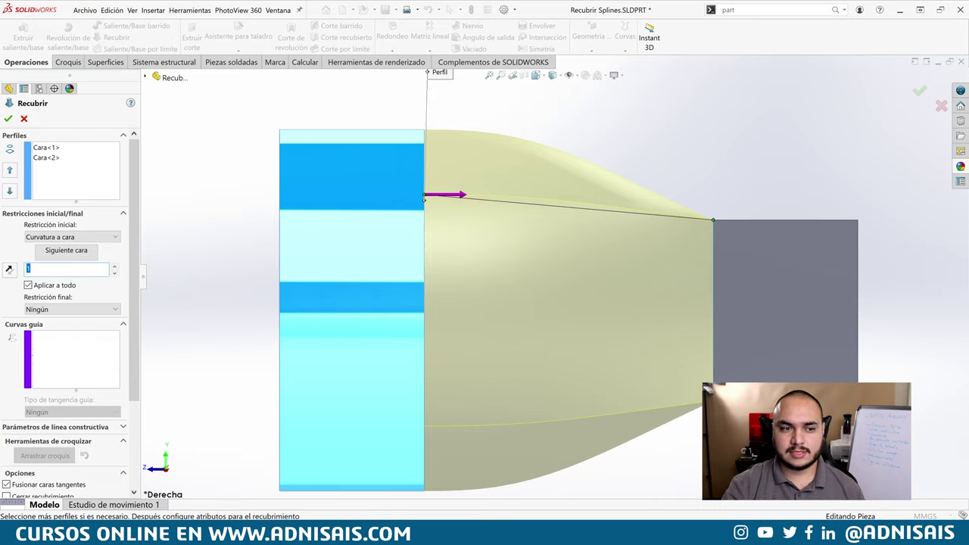
Step: Compare curvature and tangency end constraints, settling on Tangencia a cara for the loft's end
click(62, 312)
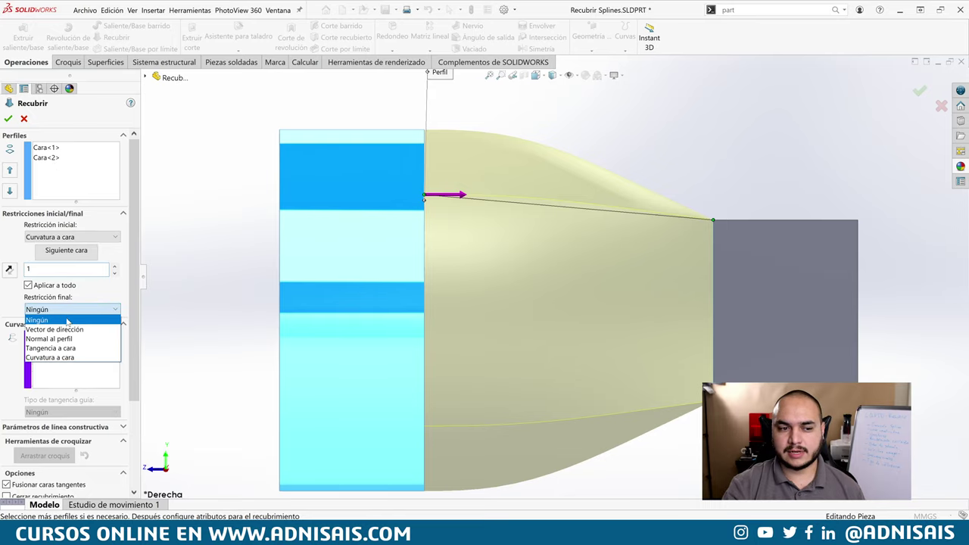
click(73, 359)
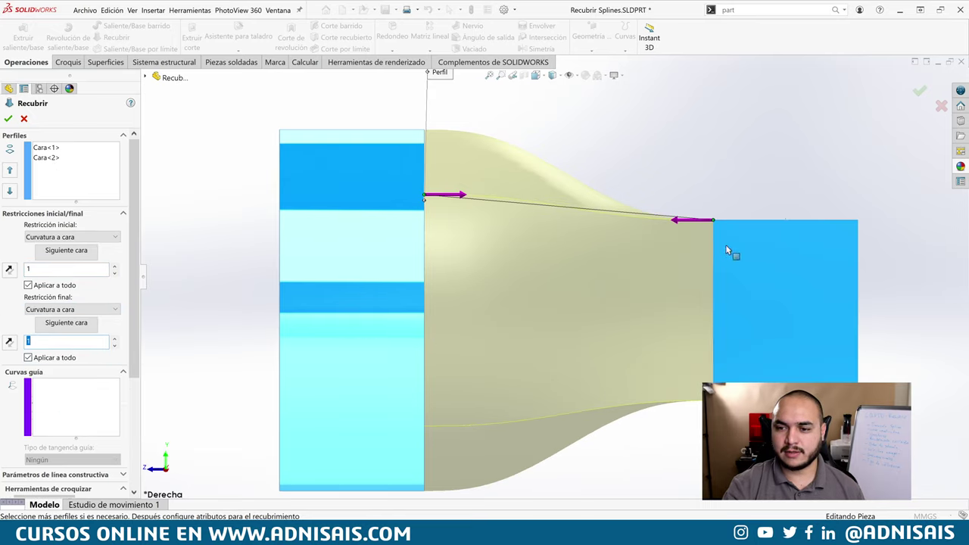
click(72, 310)
click(67, 351)
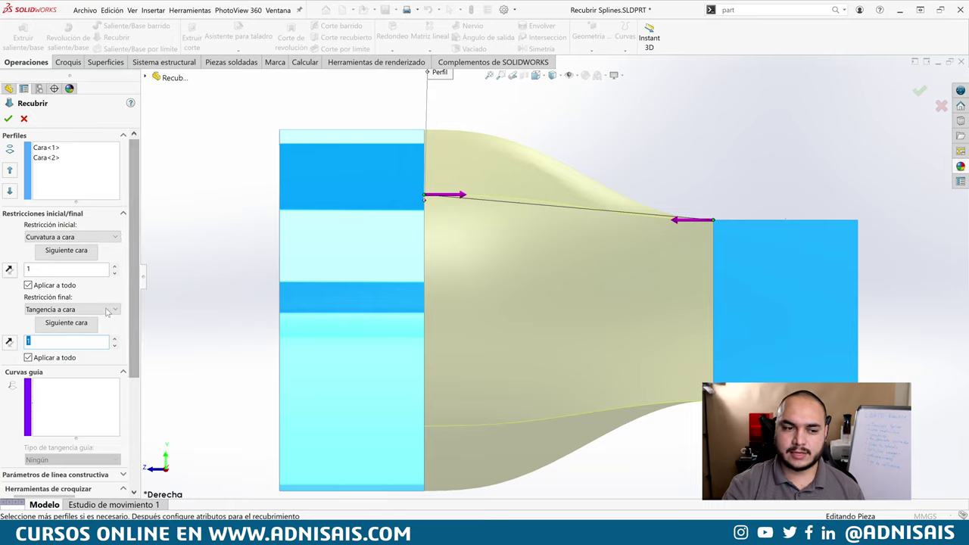
click(108, 311)
click(58, 359)
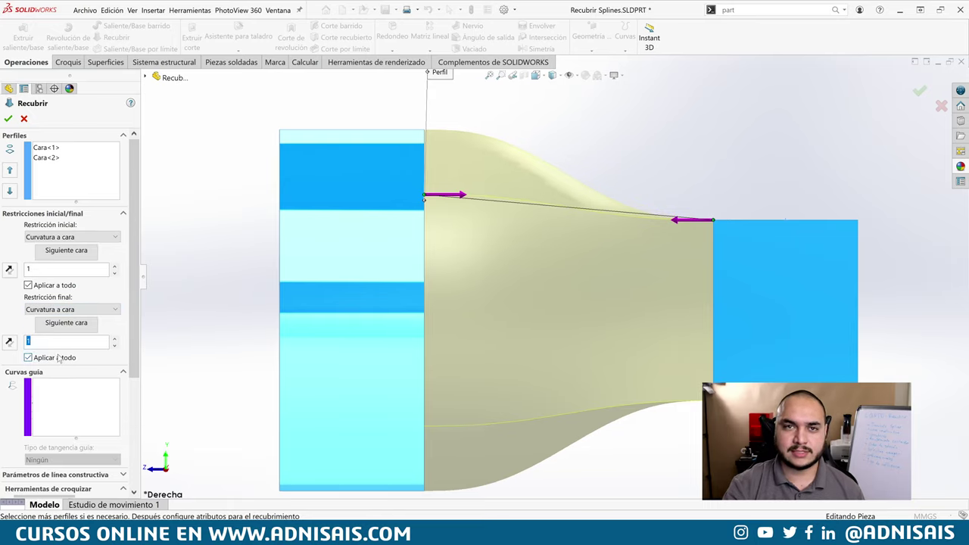
click(94, 310)
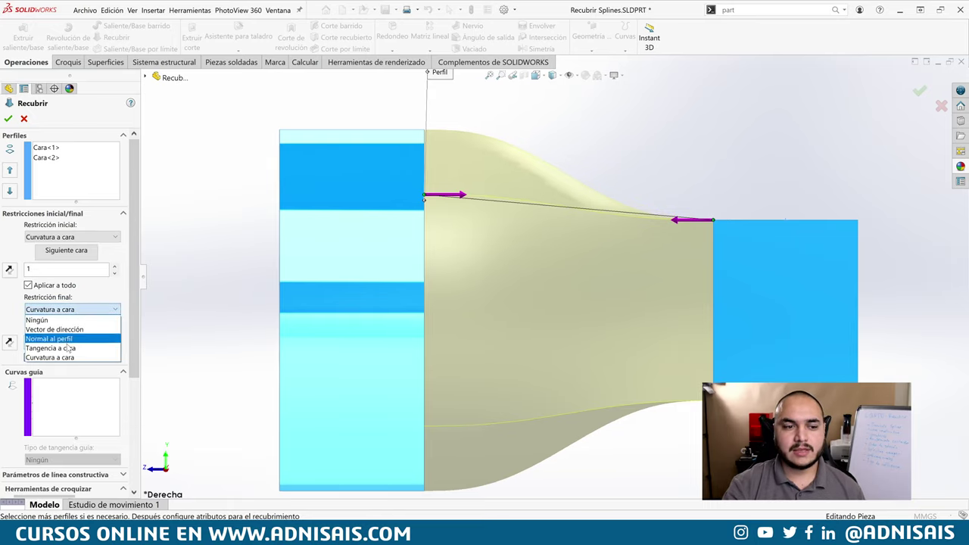
click(67, 351)
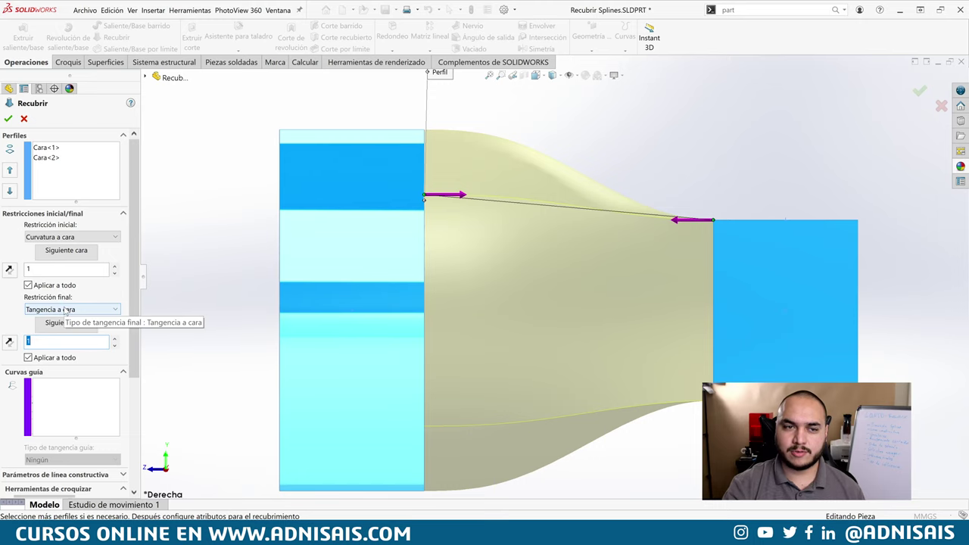
Step: Accept the Recubrir4 loft and orbit to view it in 3D
click(7, 119)
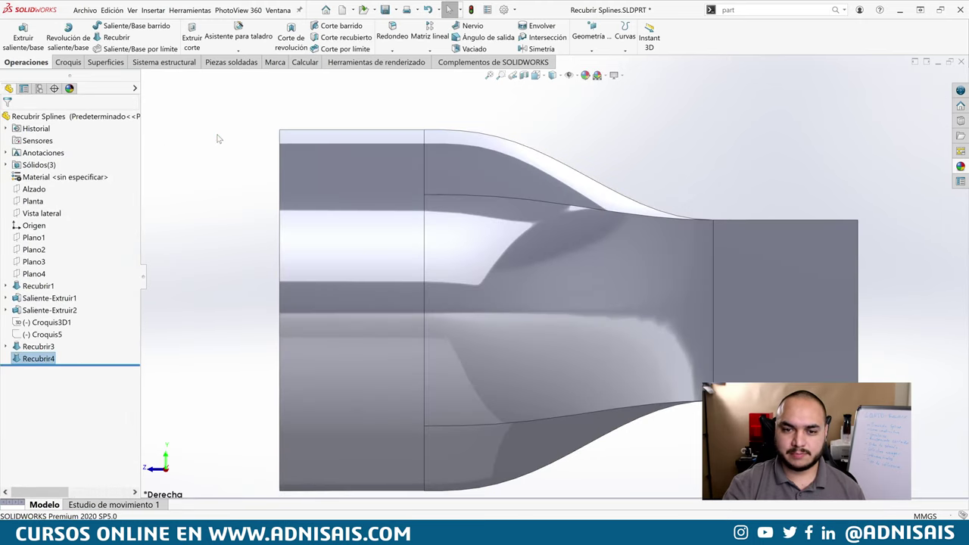
mouse_move(700, 210)
middle_down()
mouse_move(679, 261)
mouse_move(683, 301)
middle_up()
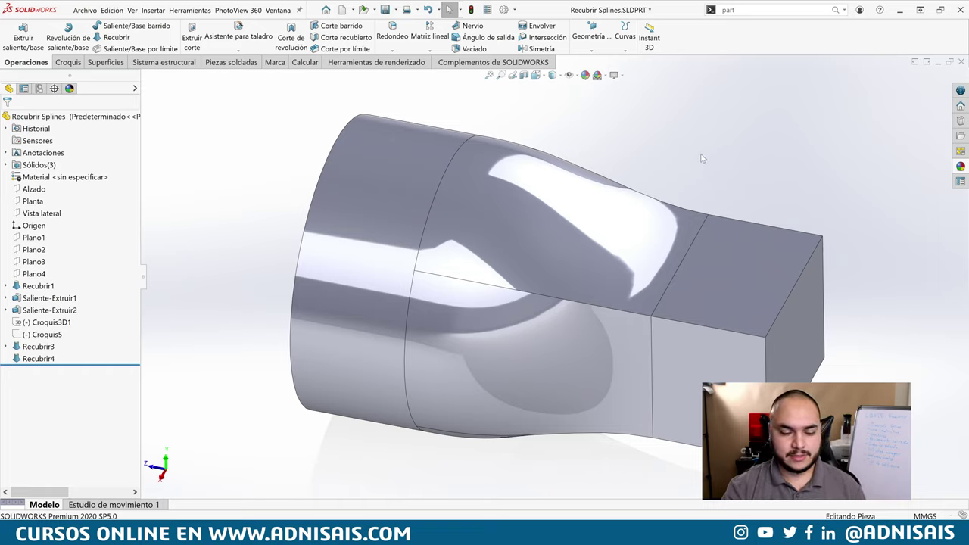
key(ctrl+Tab)
Step: Switch to the Continuidad part and edit its Croquis1 sketch
key(ctrl+Tab)
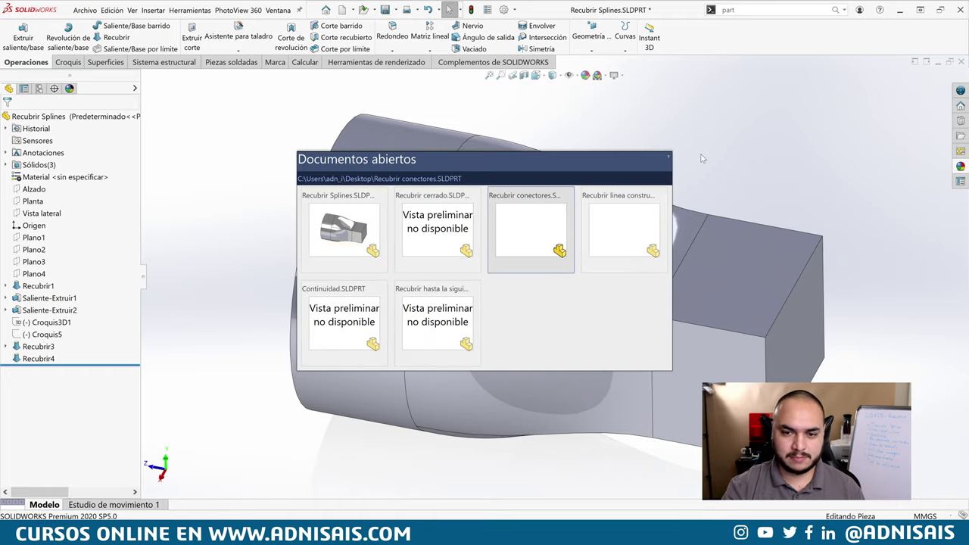
key(ctrl+Tab)
key(ctrl+Tab)
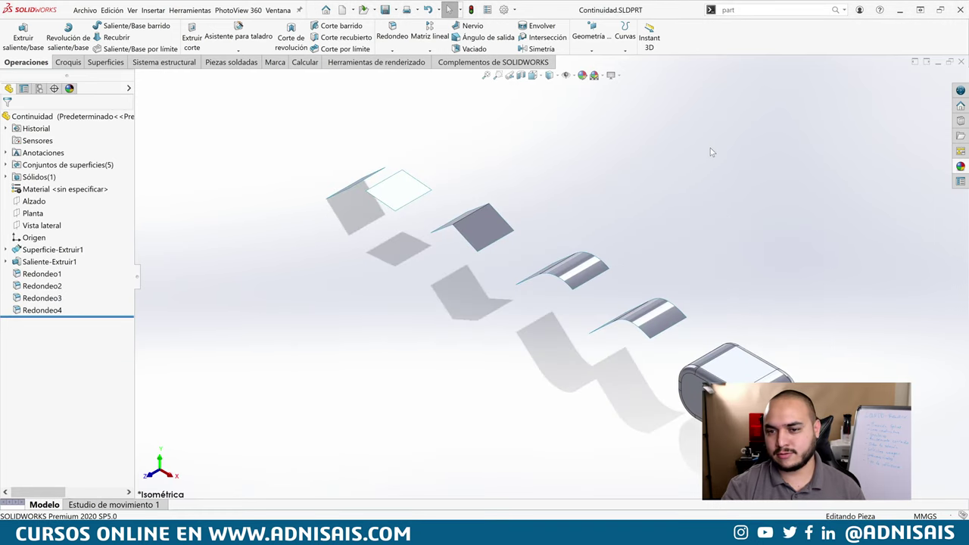
mouse_move(684, 211)
middle_down()
mouse_move(779, 157)
mouse_move(447, 222)
middle_up()
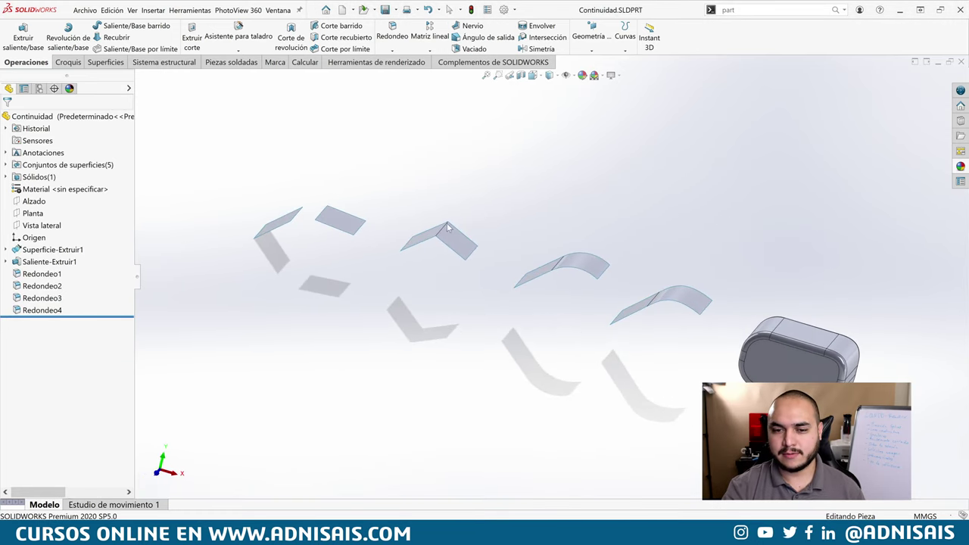
click(6, 262)
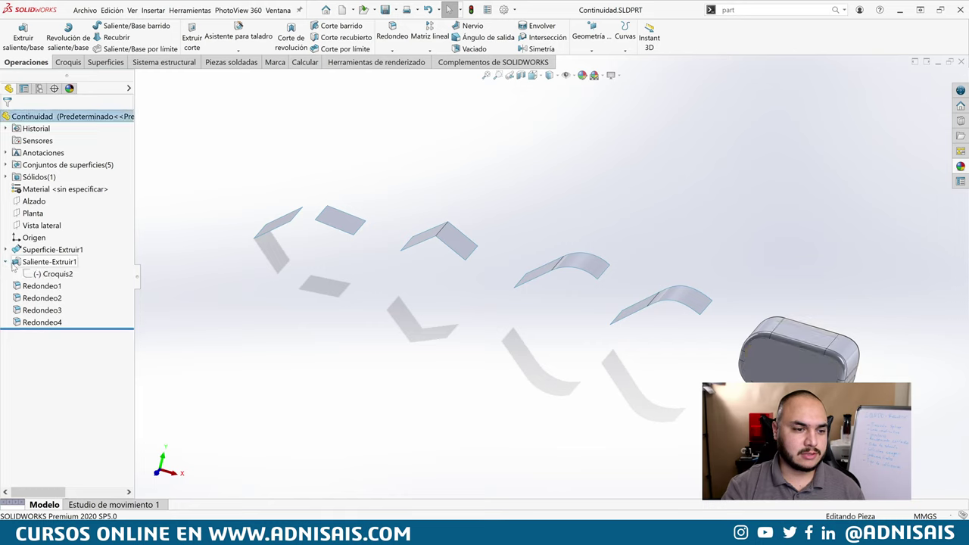
click(6, 250)
right_click(44, 263)
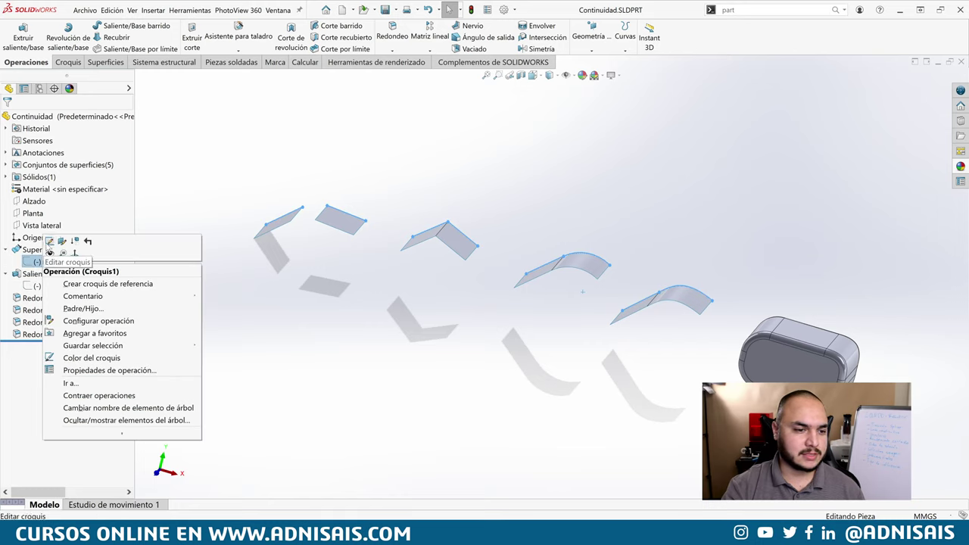
click(50, 247)
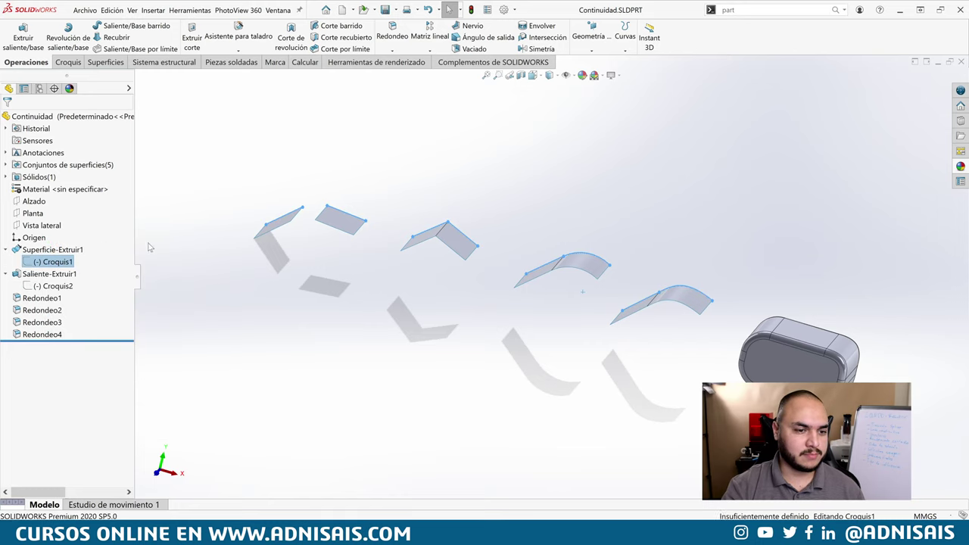
Step: Show a curvature comb on the arc with higher density and scale 100
right_click(598, 256)
click(643, 429)
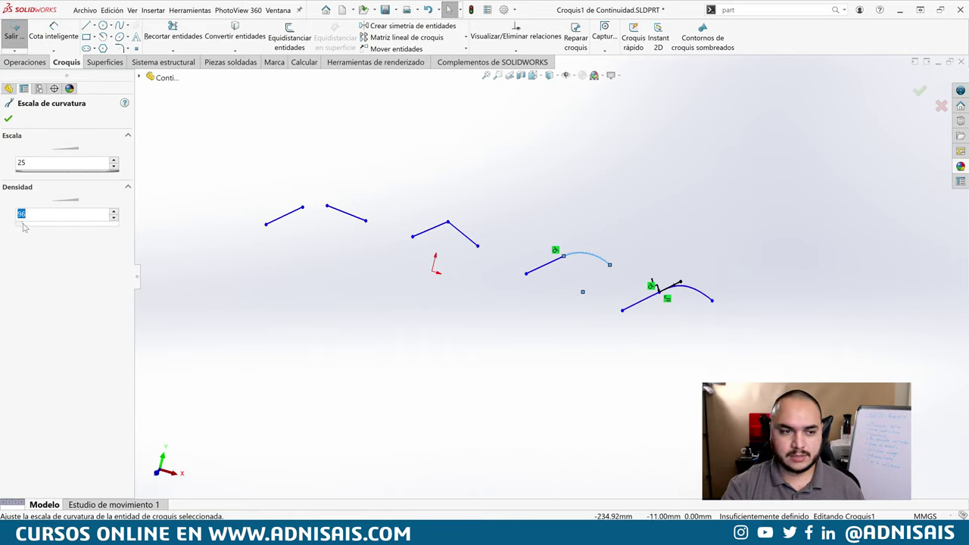
drag(24, 226, 83, 226)
drag(40, 172, 89, 176)
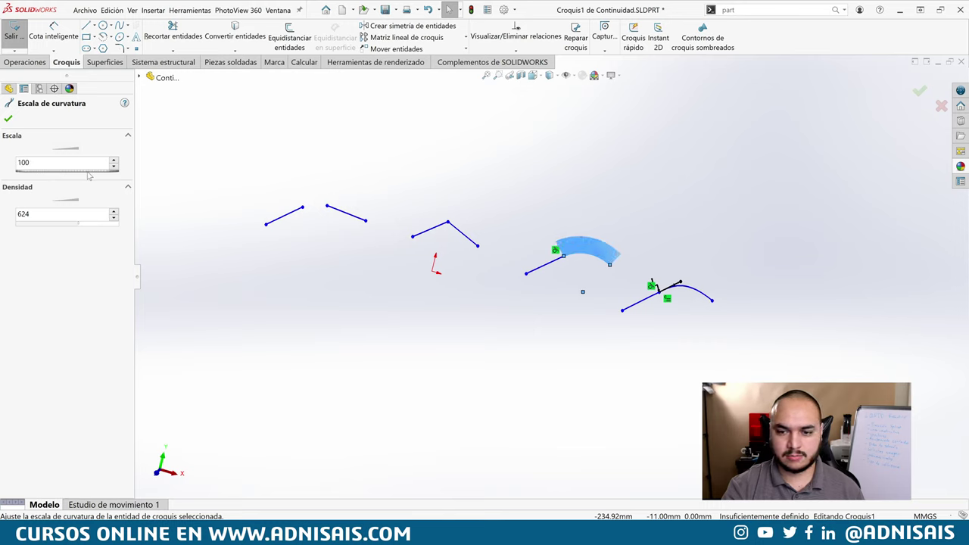
click(9, 119)
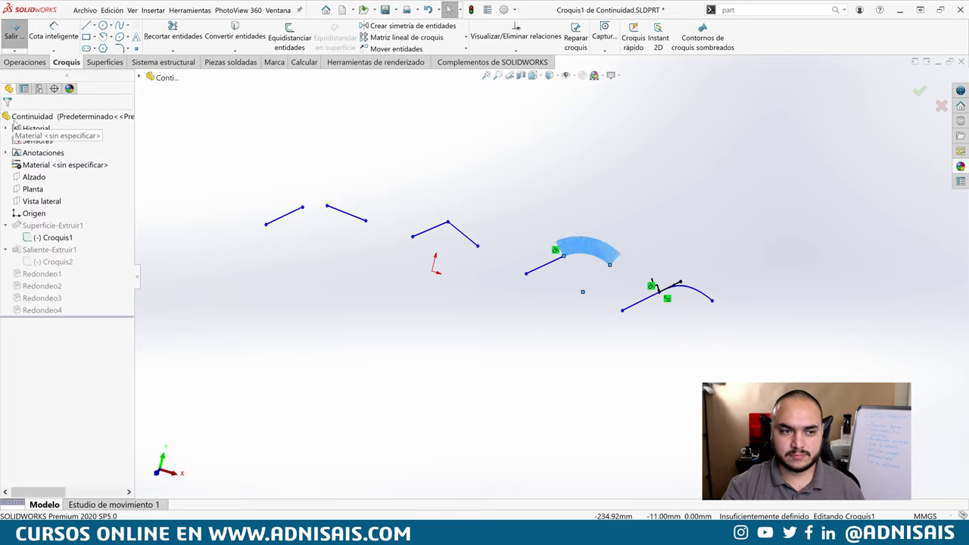
Step: Show a curvature comb on the spline and exit the sketch
right_click(698, 292)
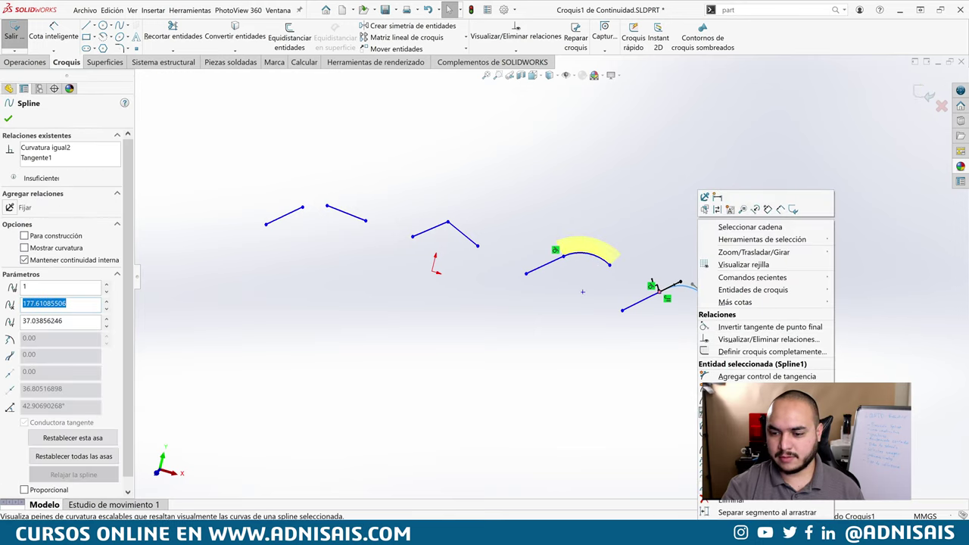
click(766, 465)
click(8, 119)
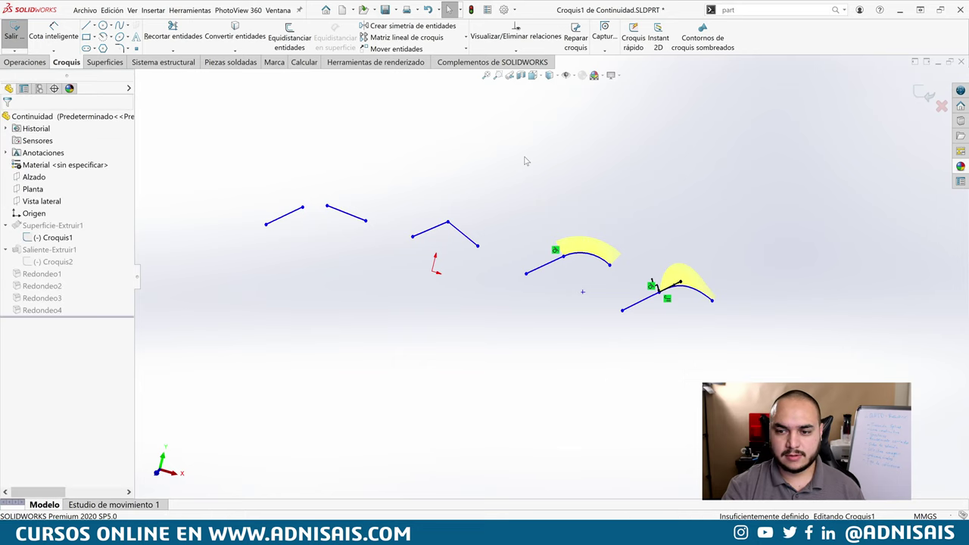
click(923, 94)
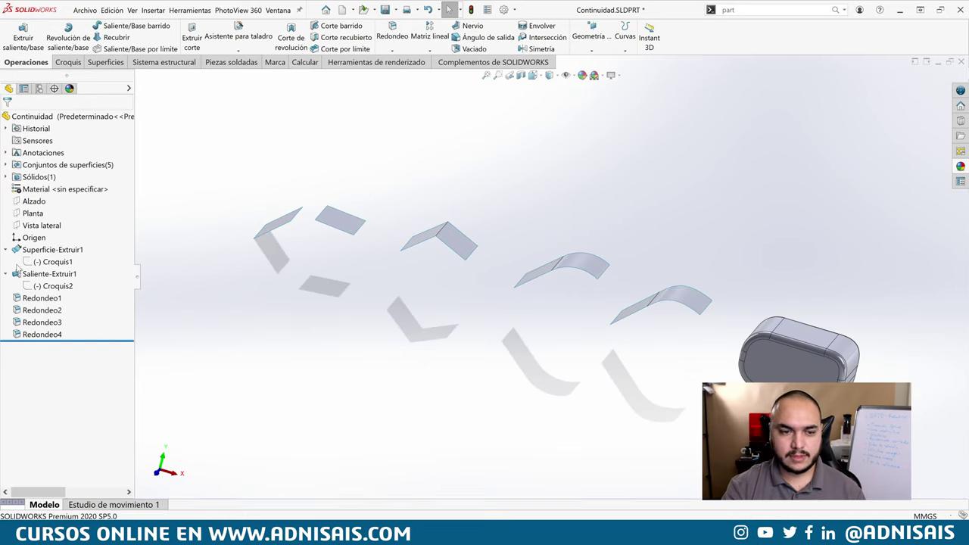
Step: Show Croquis1 and apply the Fondo - Gris con luz de techo scene
click(53, 261)
click(40, 244)
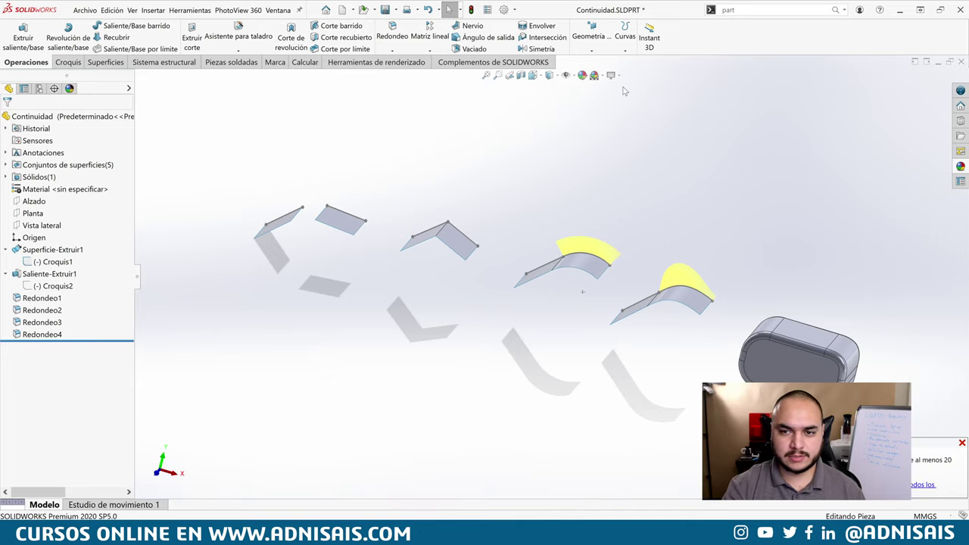
click(595, 75)
mouse_move(654, 113)
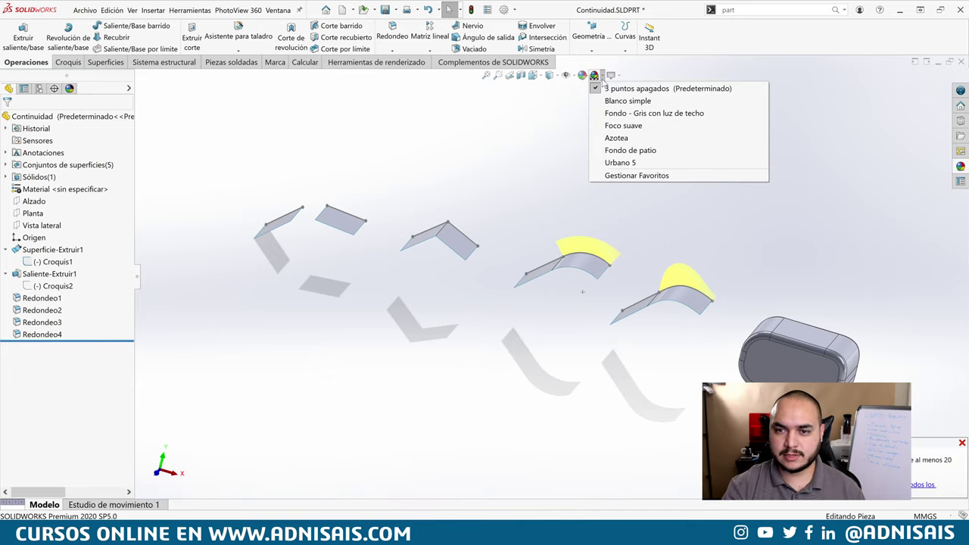
click(628, 115)
Step: Face the model front-on and hide the rounded solid body
key(ctrl+1)
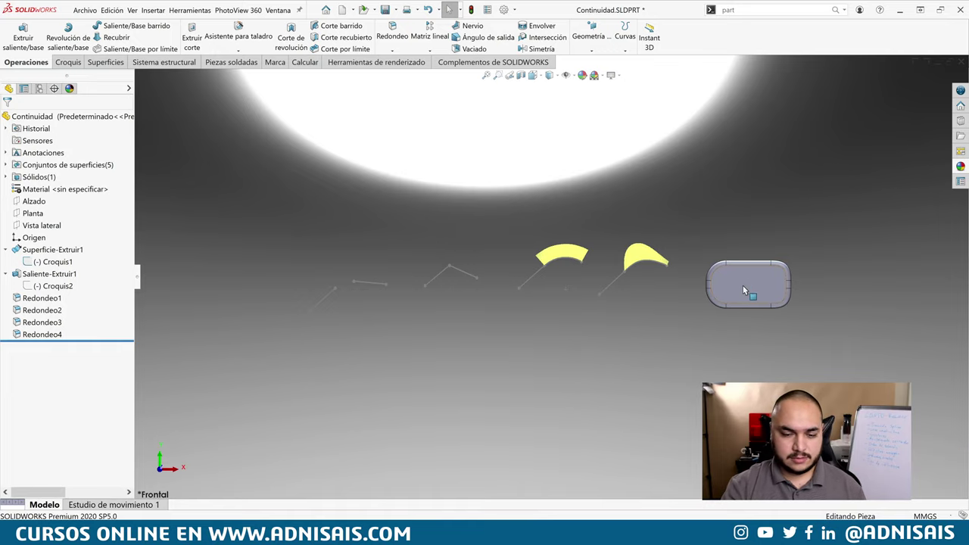
key(Tab)
scroll(413, 319, down, 2)
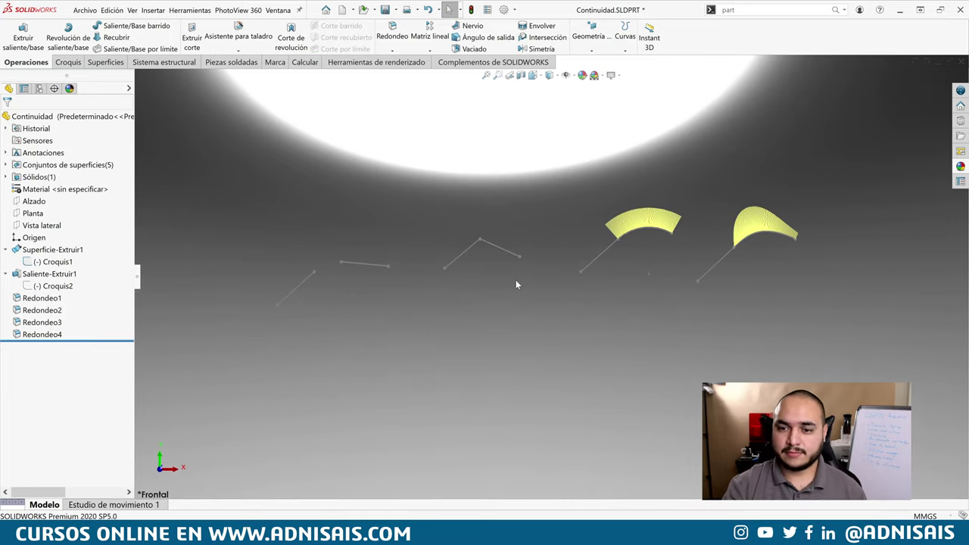
scroll(516, 284, down, 1)
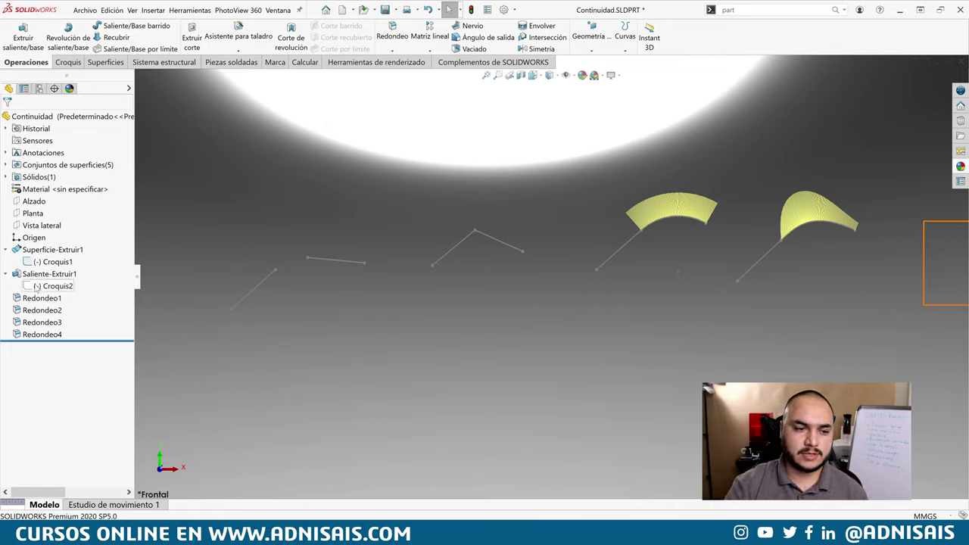
Step: Set the Croquis1 sketch colour to red from the standard palette
right_click(37, 263)
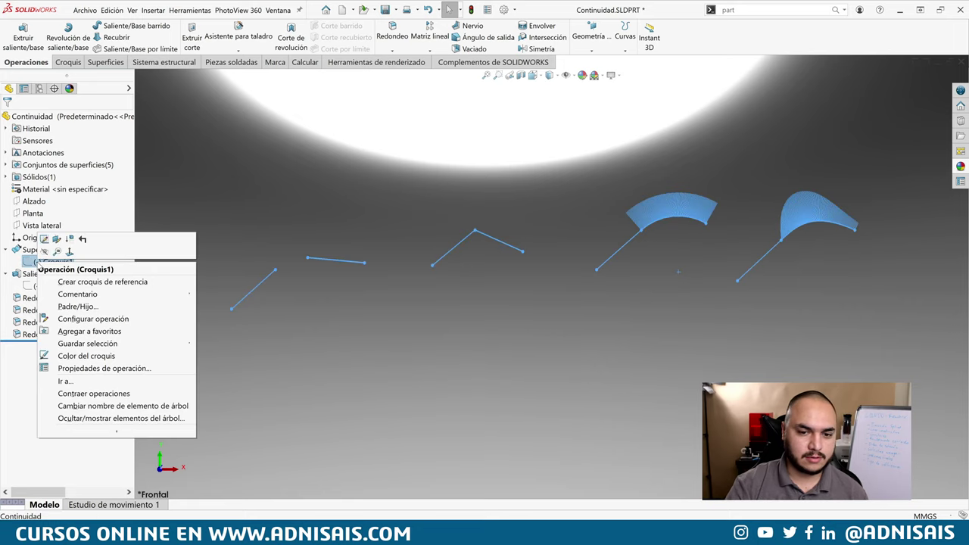
click(85, 356)
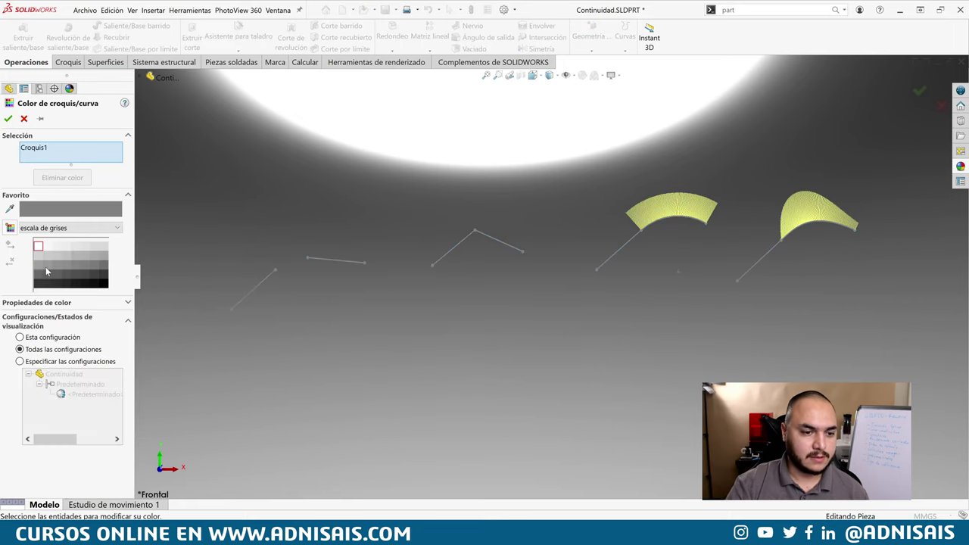
click(68, 228)
click(45, 258)
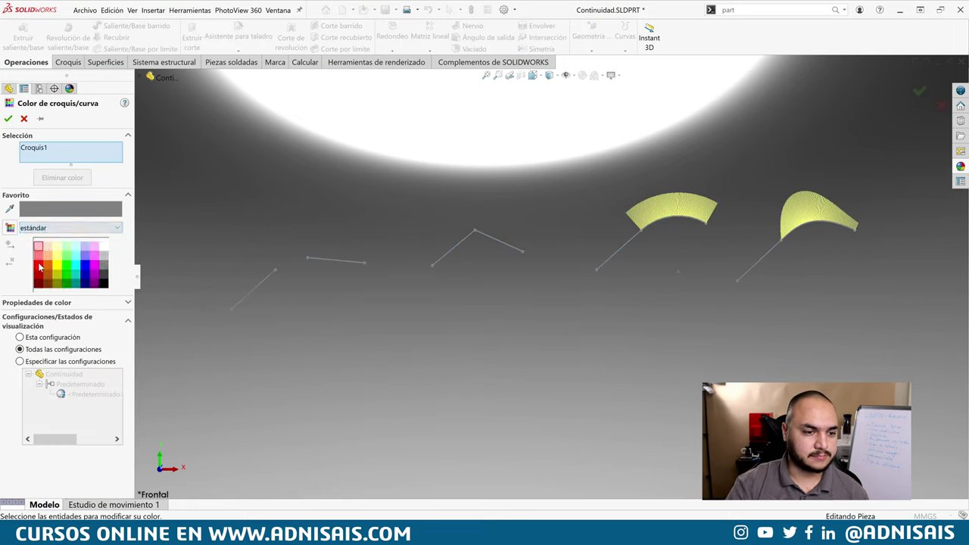
click(39, 265)
click(8, 120)
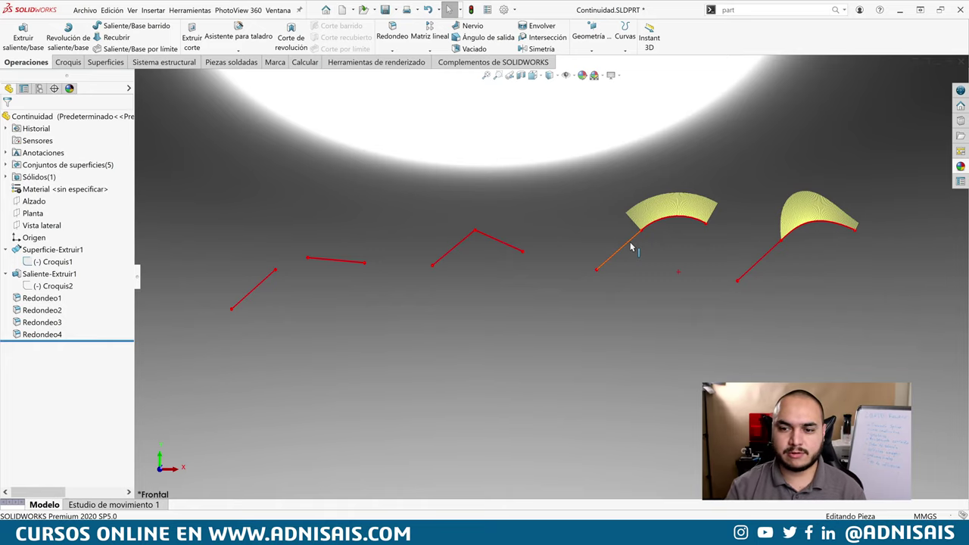
scroll(832, 242, down, 1)
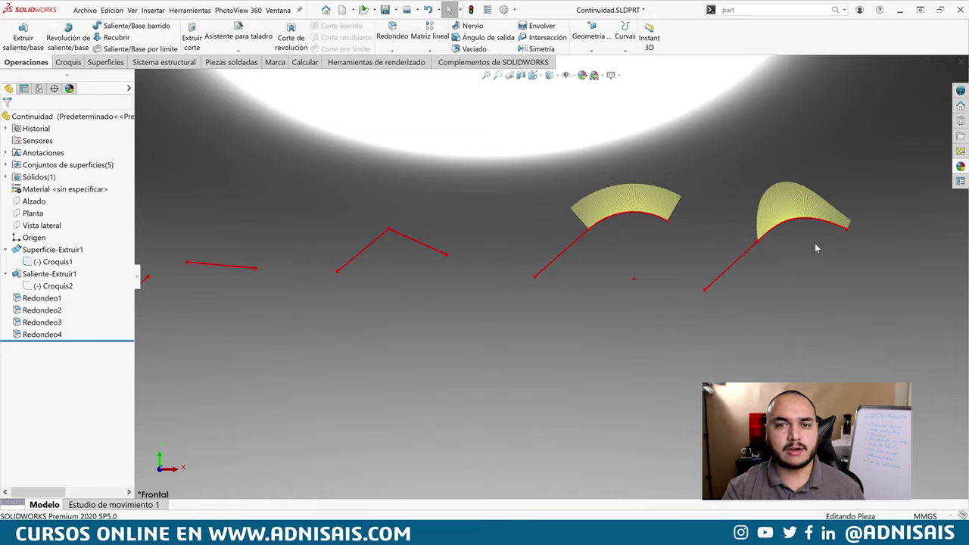
scroll(833, 237, down, 1)
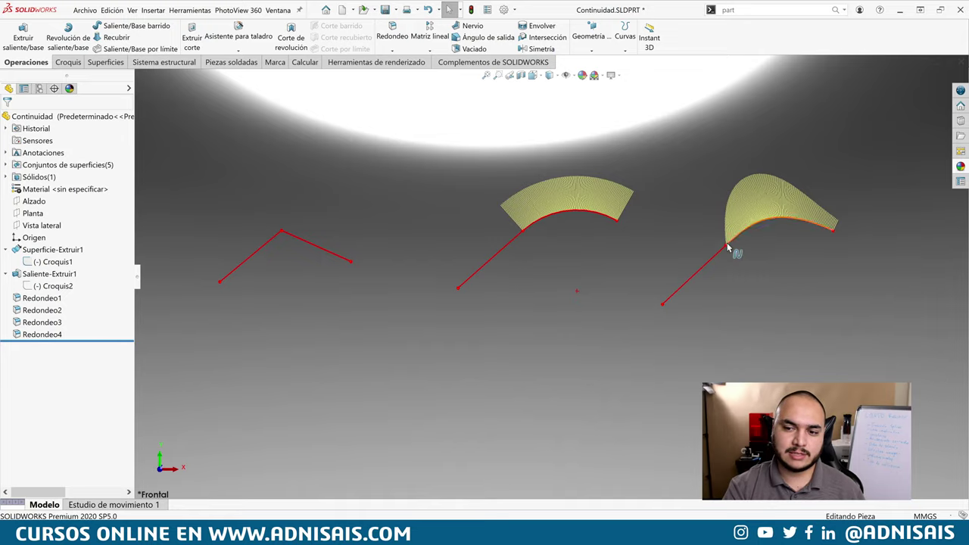
scroll(728, 243, down, 2)
scroll(681, 254, down, 3)
scroll(614, 286, down, 3)
scroll(610, 290, down, 2)
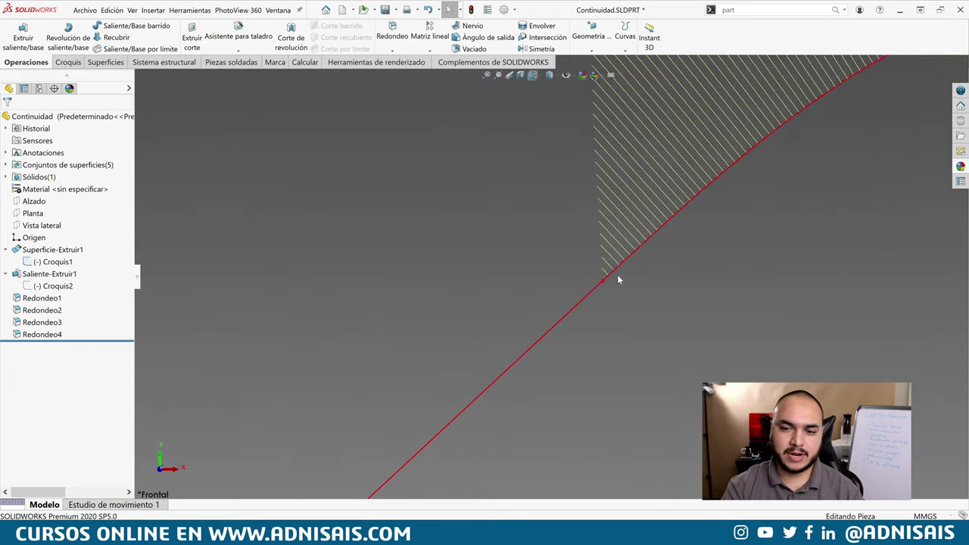
scroll(617, 276, down, 2)
scroll(604, 278, up, 2)
scroll(598, 274, up, 5)
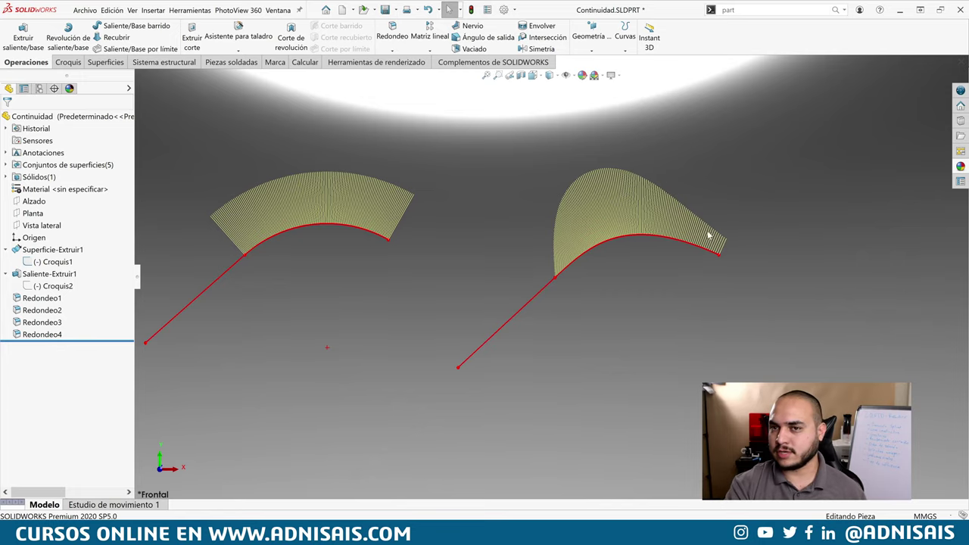
ctrl+middle_drag(242, 264, 391, 278)
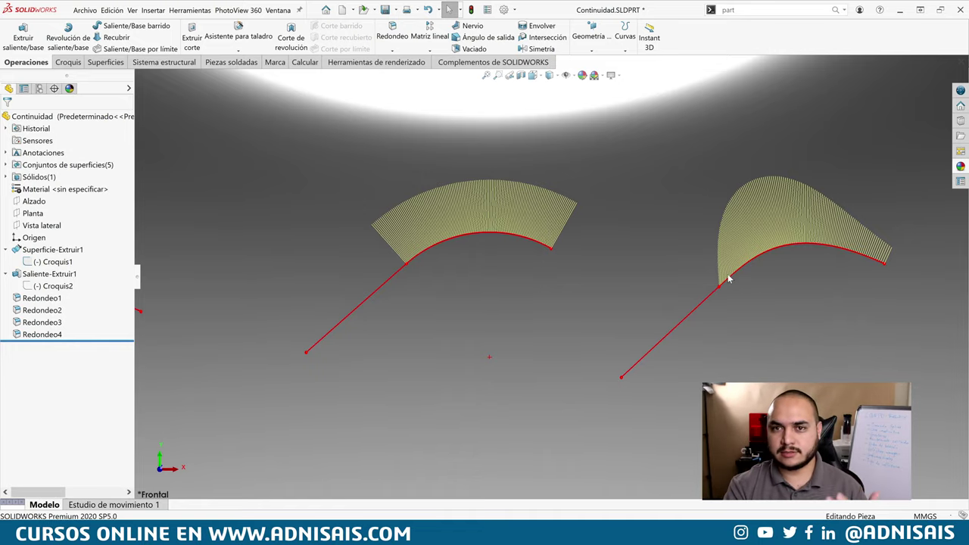
scroll(566, 225, up, 3)
scroll(566, 225, up, 2)
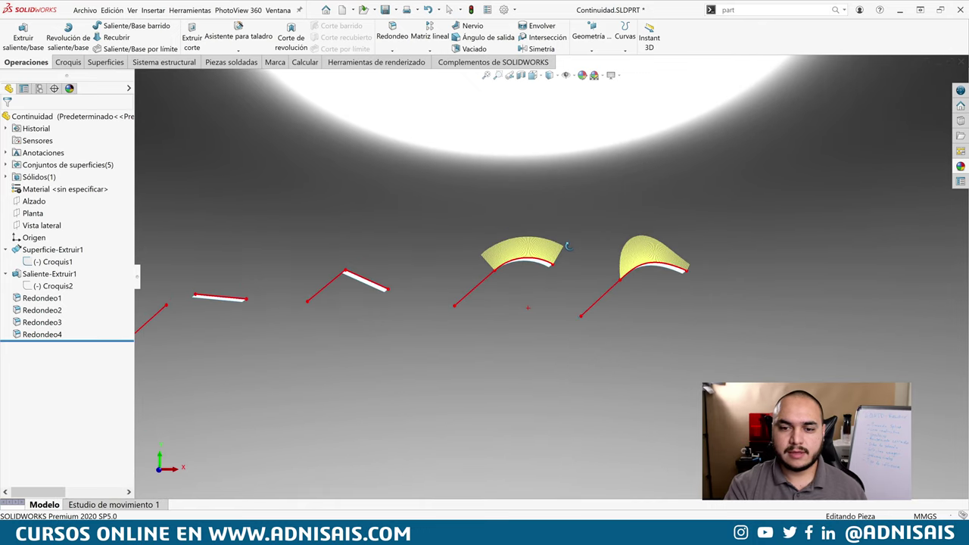
Step: Turn on the Curvatura colour map and orbit to compare both curved surfaces
middle_drag(569, 237, 574, 298)
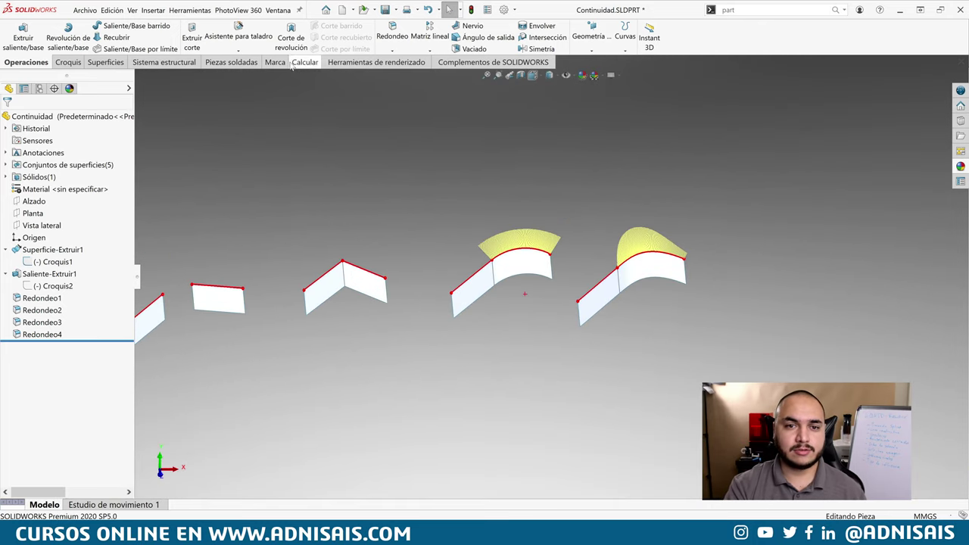
click(304, 62)
click(521, 49)
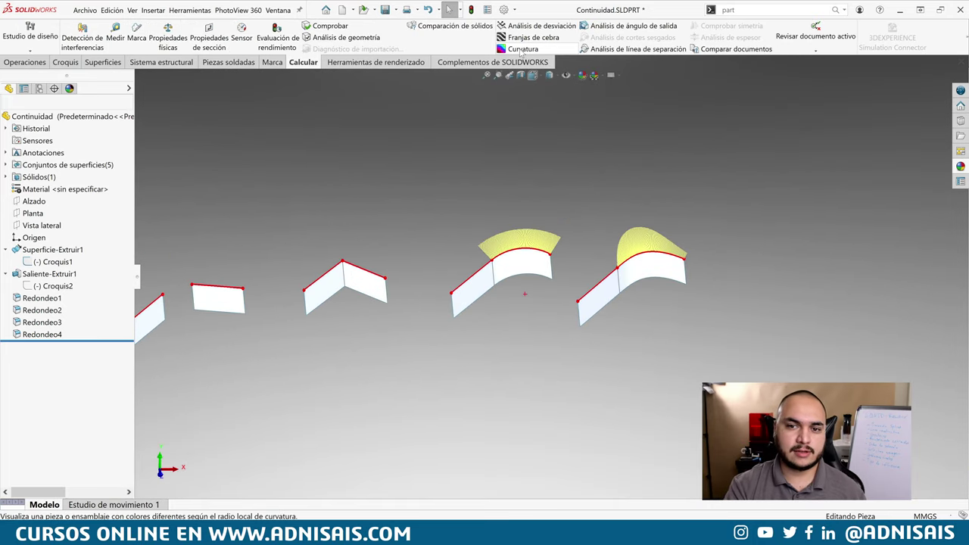
middle_drag(465, 237, 458, 247)
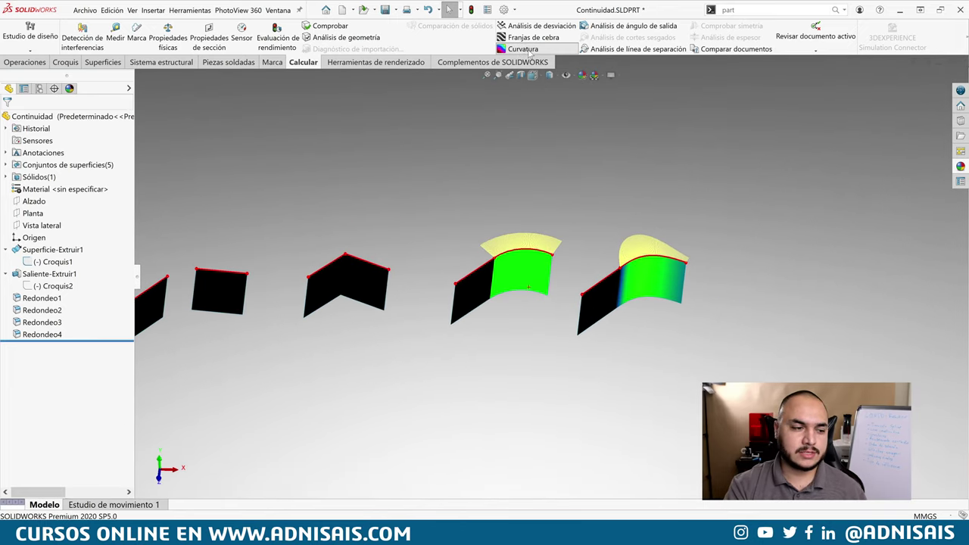
middle_drag(220, 299, 231, 305)
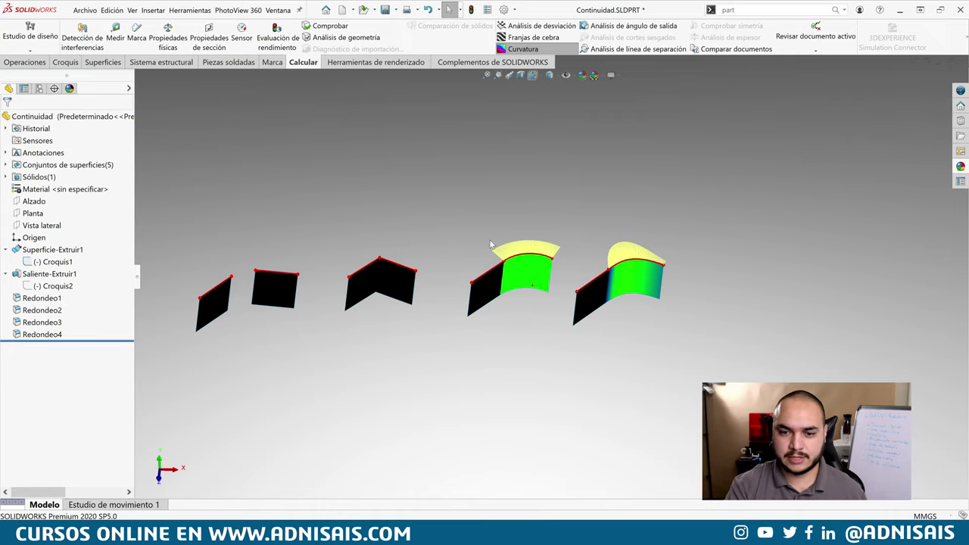
scroll(515, 269, down, 3)
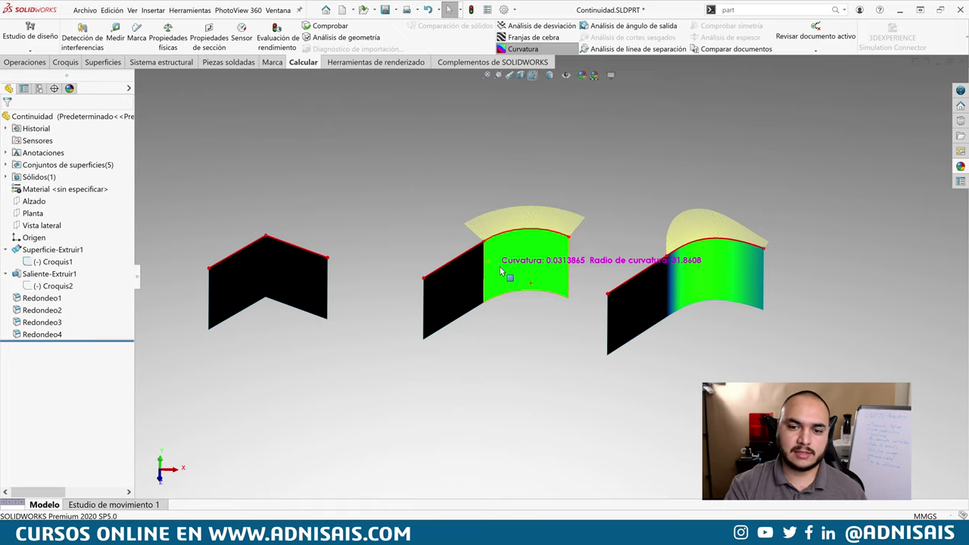
middle_drag(715, 273, 674, 278)
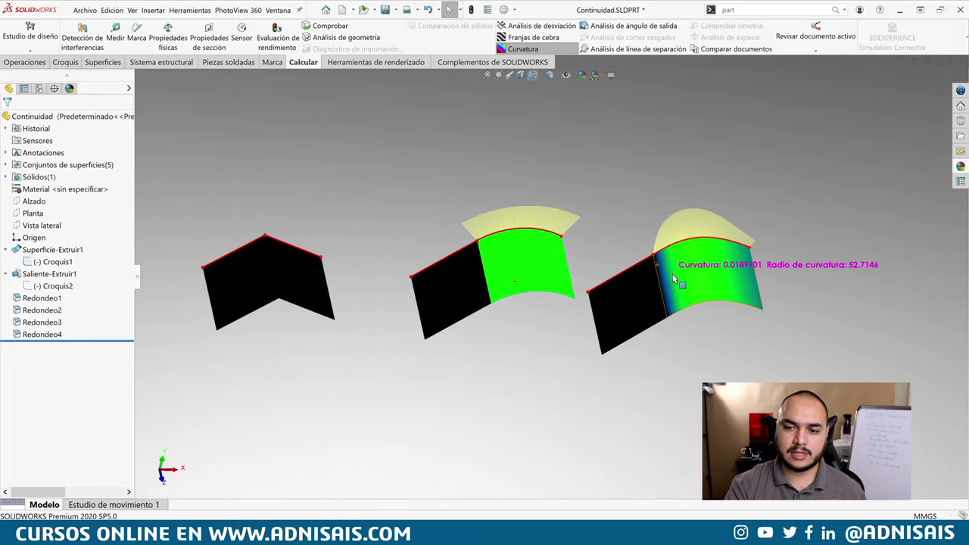
scroll(681, 280, down, 3)
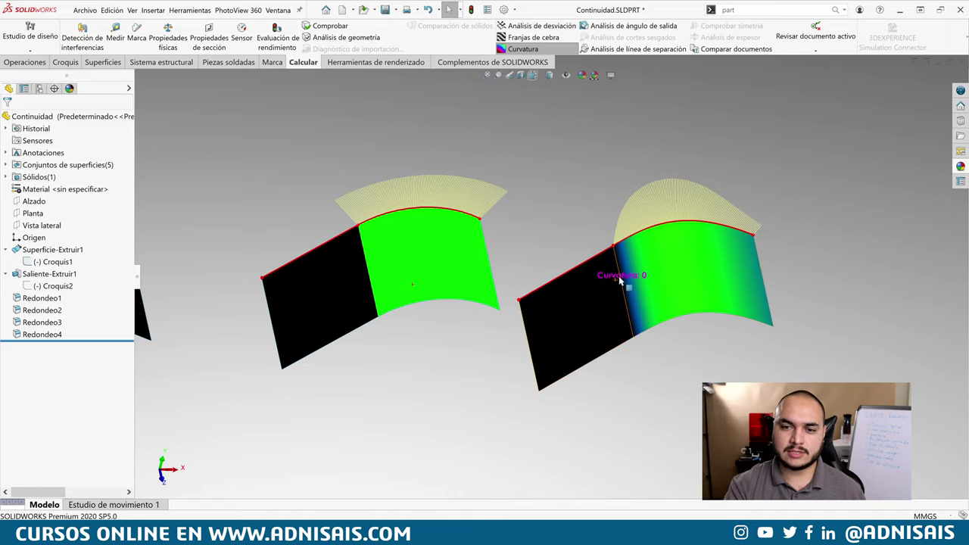
Step: Replace the curvature map with Franjas de cebra on both surfaces
click(524, 50)
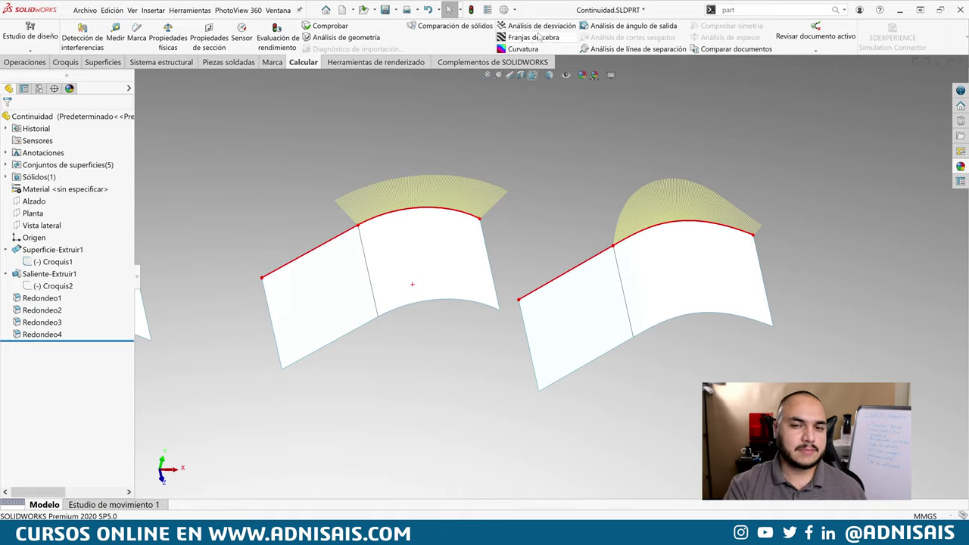
click(538, 36)
key(Return)
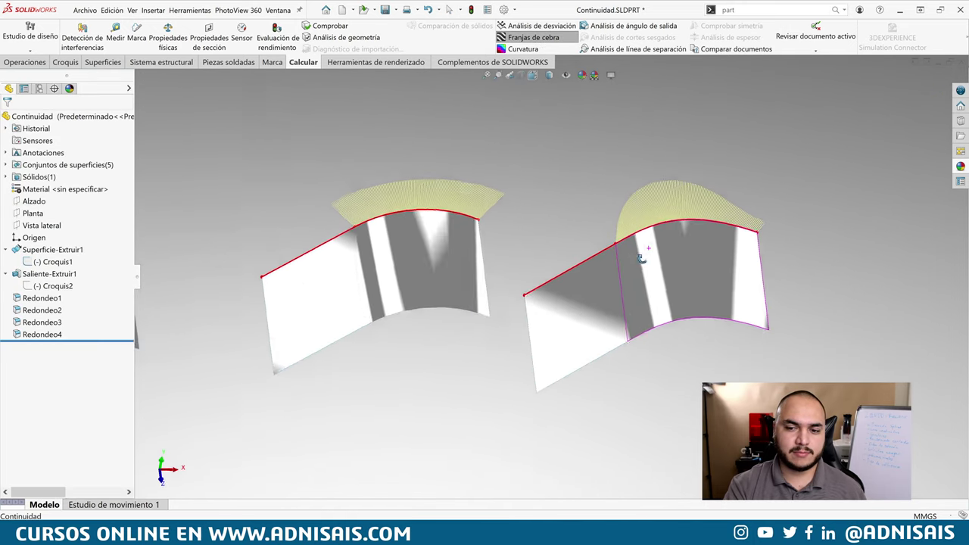
Step: Turn the zebra stripes off and return to the front view
mouse_move(641, 258)
middle_down()
mouse_move(591, 311)
mouse_move(574, 310)
middle_up()
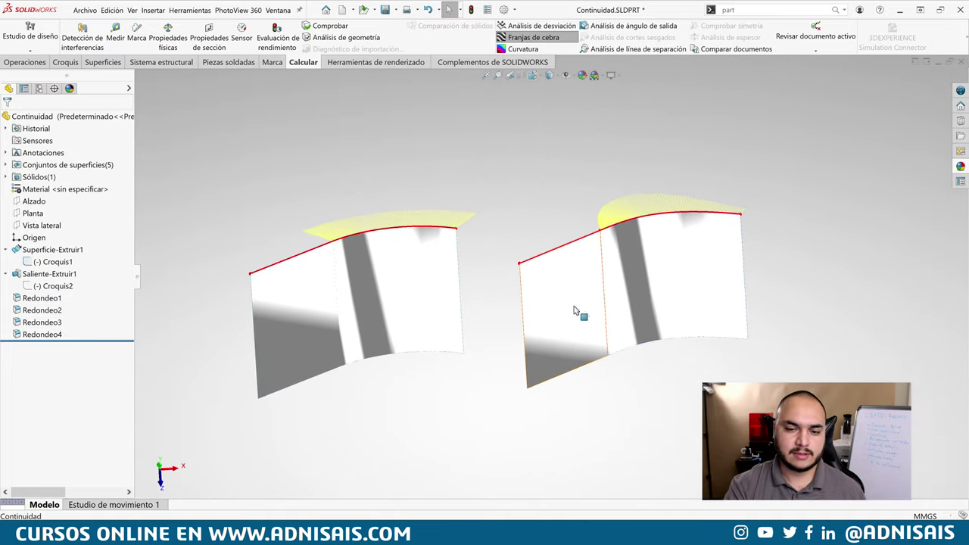
scroll(575, 235, up, 3)
click(534, 37)
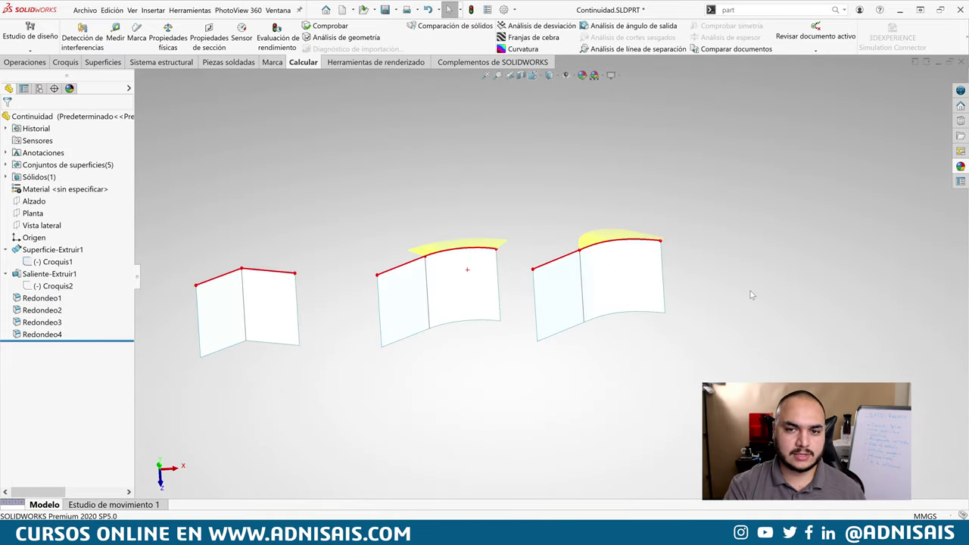
middle_drag(795, 277, 829, 330)
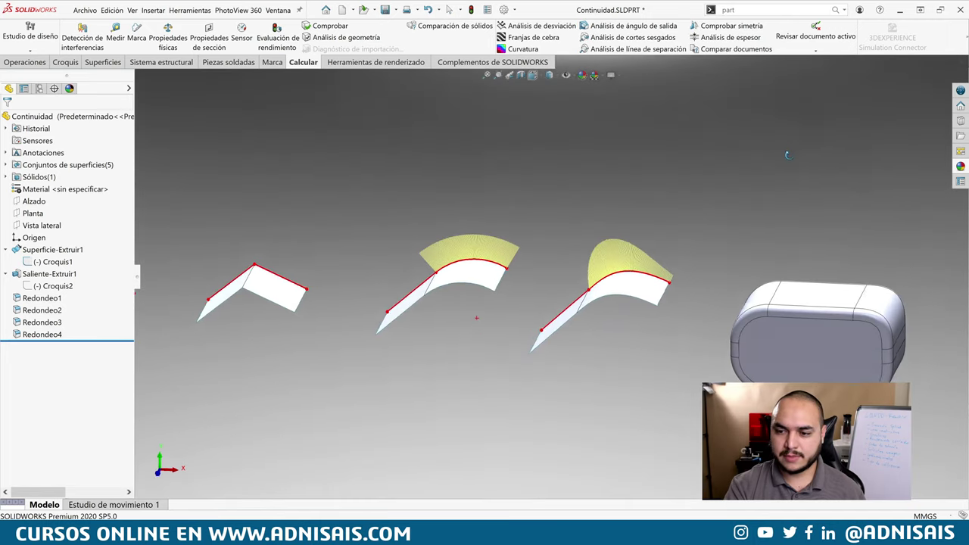
scroll(830, 331, down, 4)
key(ctrl+1)
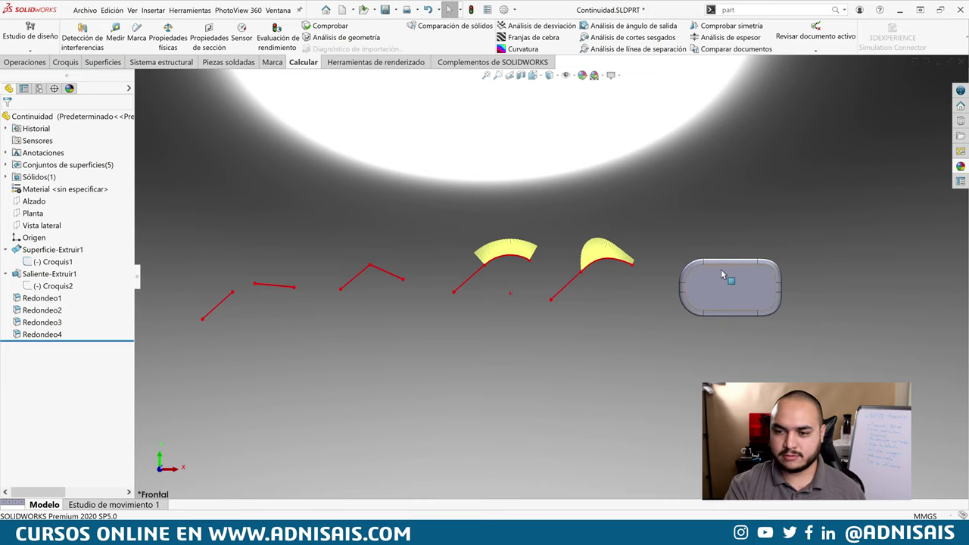
Step: Check the rounded solid's R20 fillet, then apply zebra stripes from the front view
mouse_move(723, 276)
middle_down()
mouse_move(745, 291)
mouse_move(674, 348)
middle_up()
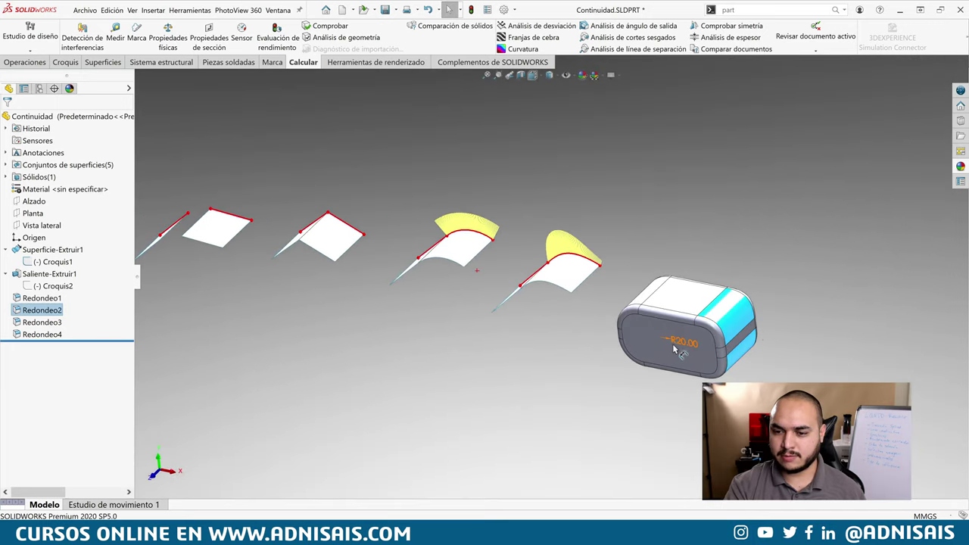
click(766, 314)
middle_drag(766, 314, 709, 331)
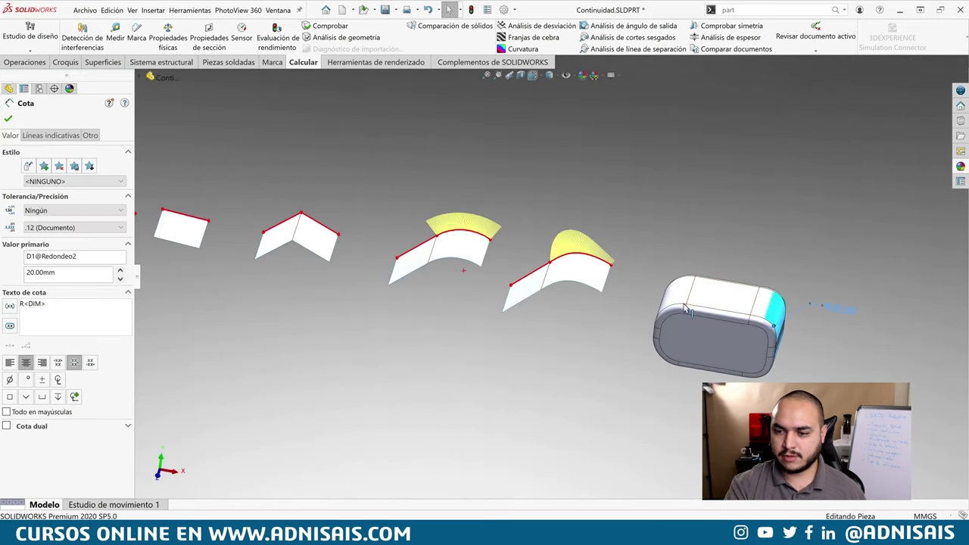
click(740, 232)
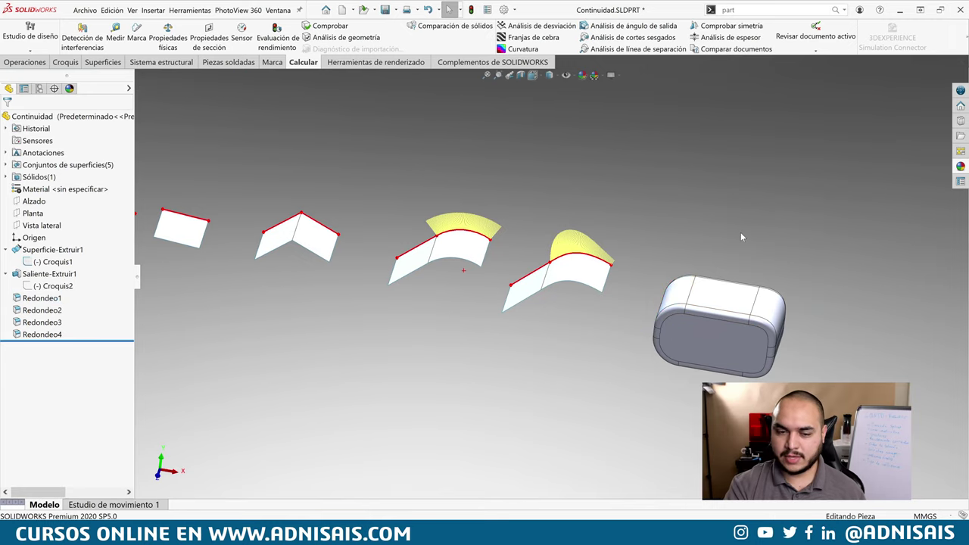
key(ctrl+1)
scroll(776, 280, down, 2)
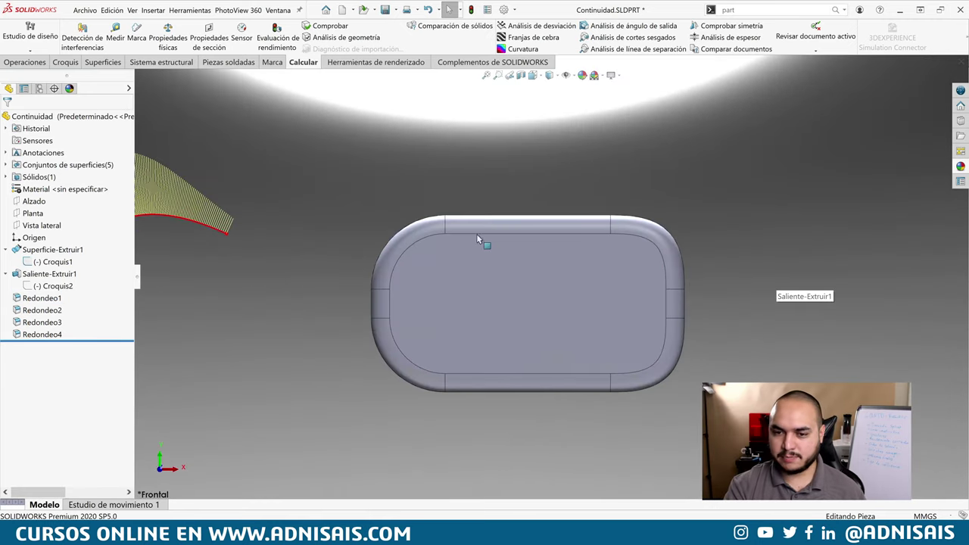
click(533, 37)
scroll(635, 256, up, 2)
key(Return)
middle_drag(634, 236, 623, 285)
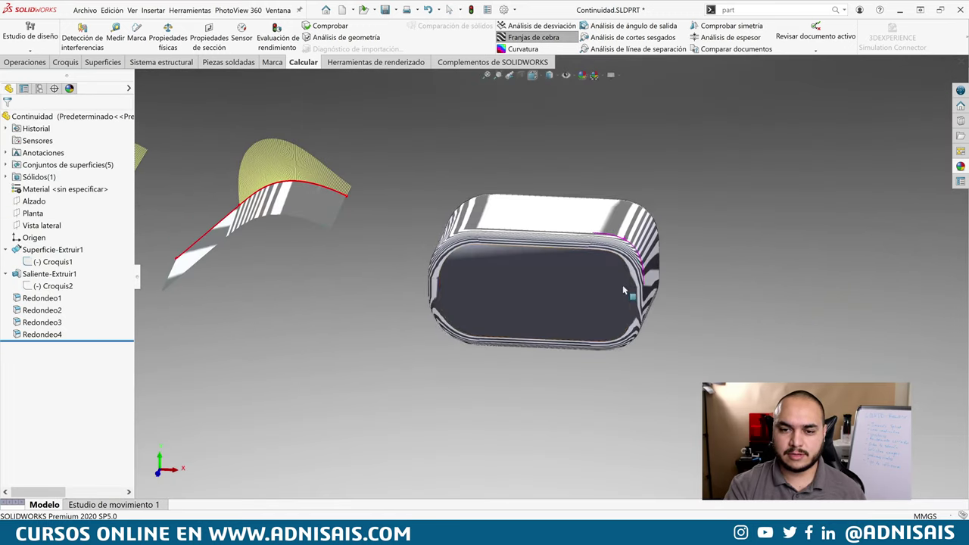
click(526, 38)
click(534, 50)
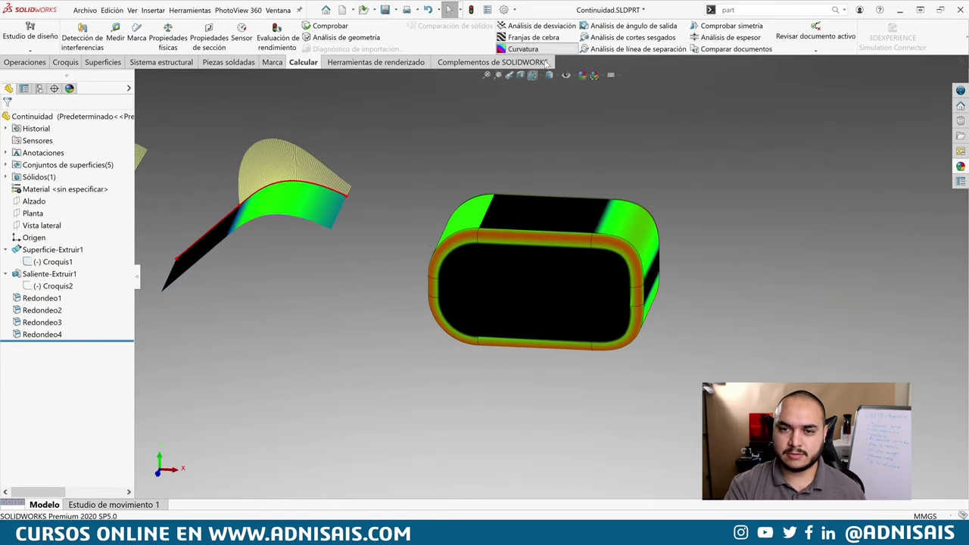
middle_drag(545, 227, 579, 217)
scroll(482, 222, down, 2)
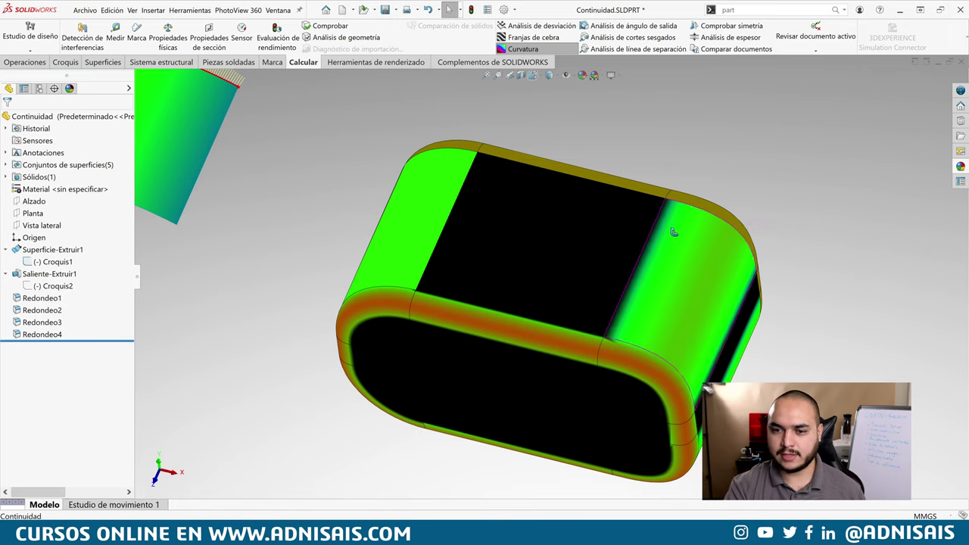
middle_drag(701, 238, 595, 162)
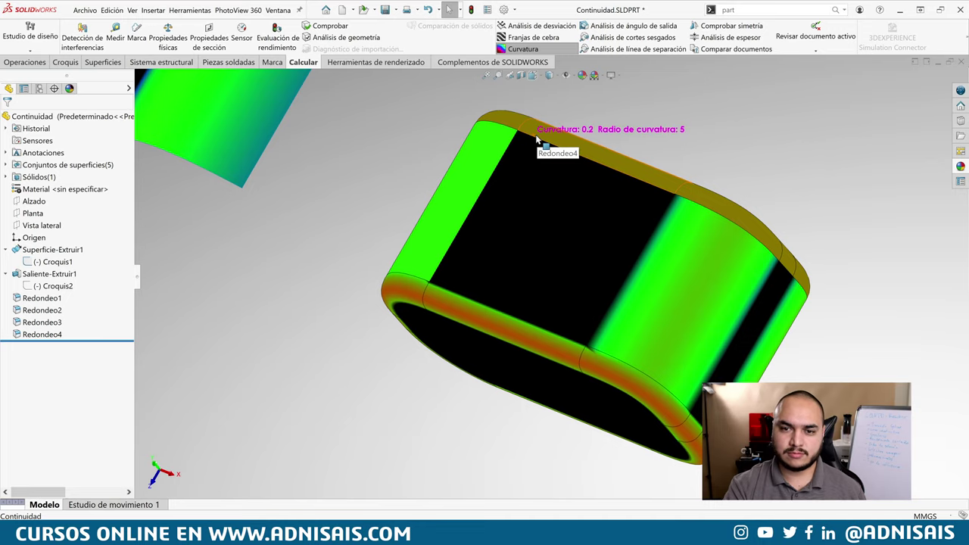
scroll(467, 296, down, 3)
scroll(475, 299, down, 2)
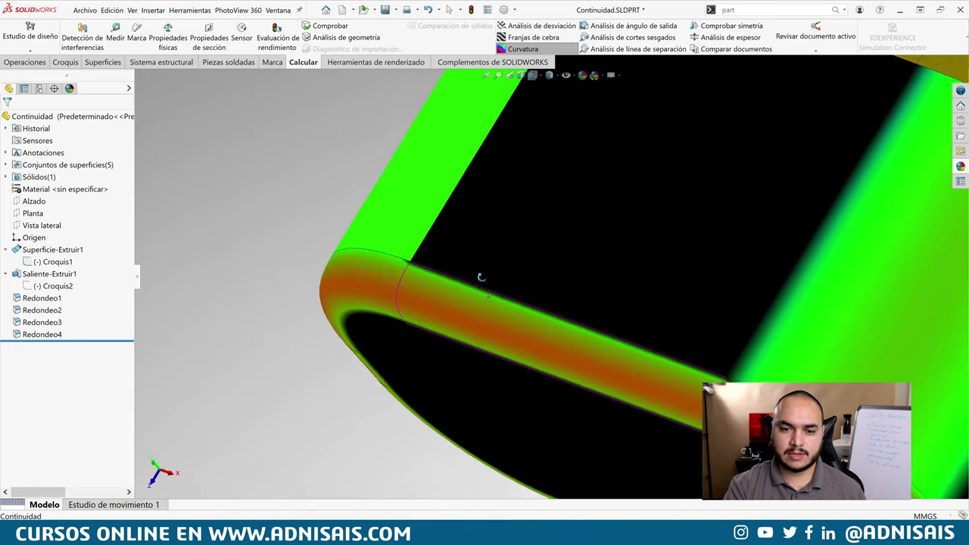
scroll(484, 297, down, 3)
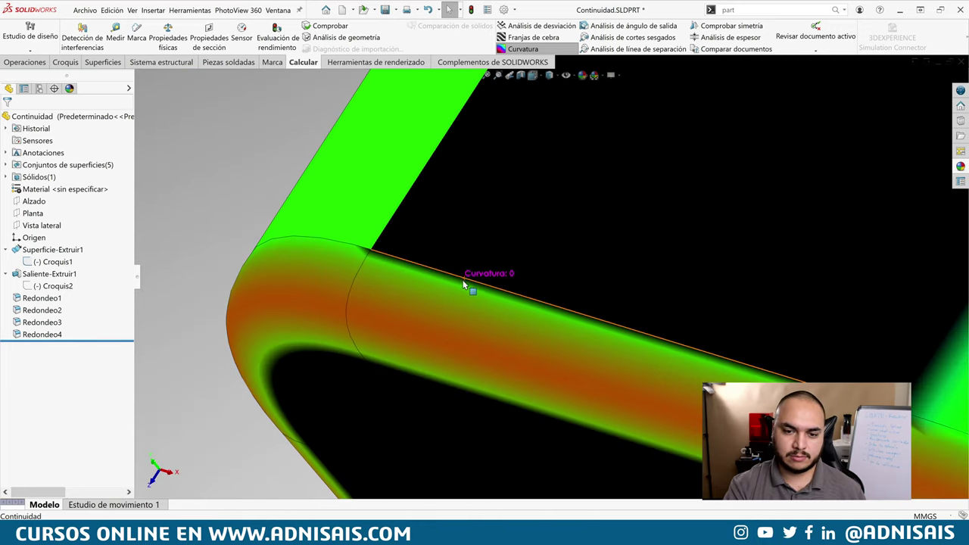
scroll(530, 311, up, 3)
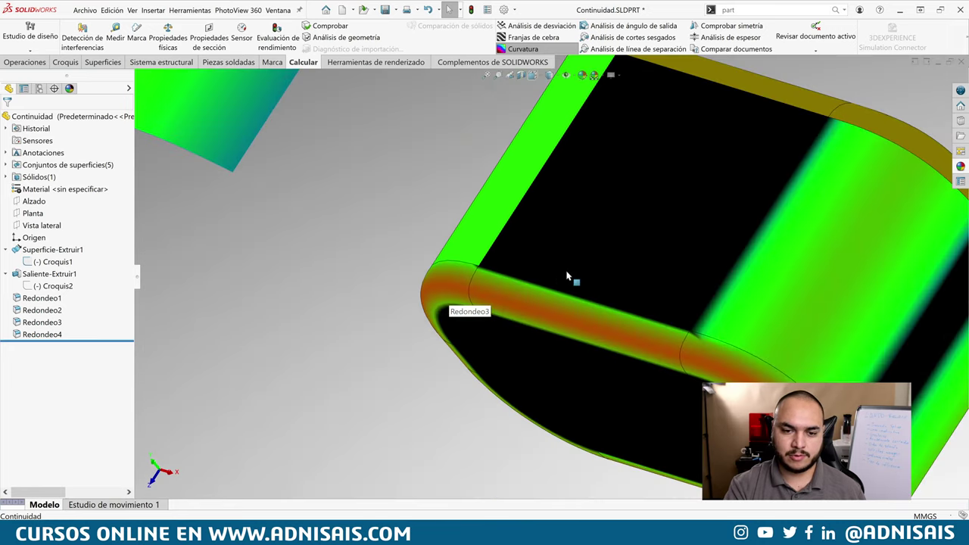
scroll(576, 273, up, 2)
middle_drag(619, 249, 709, 210)
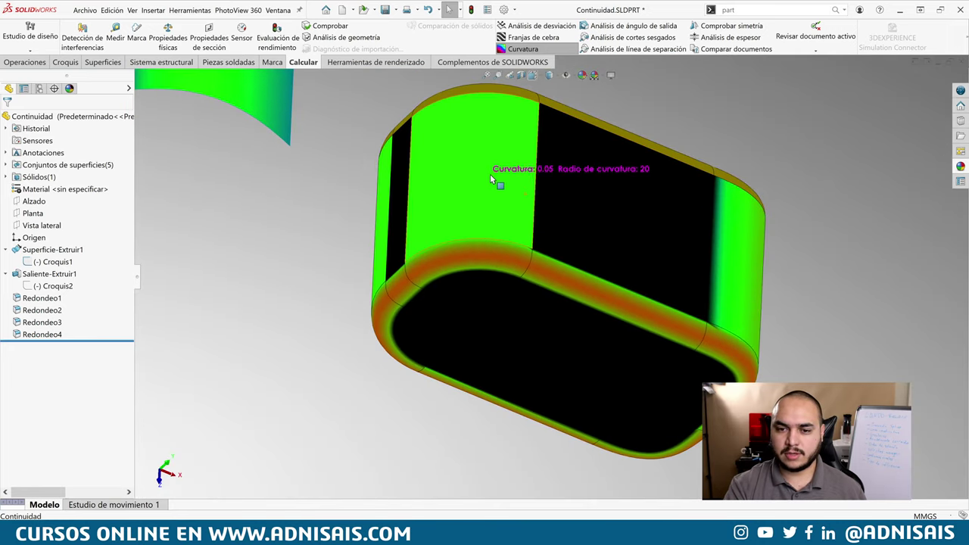
middle_drag(490, 174, 778, 245)
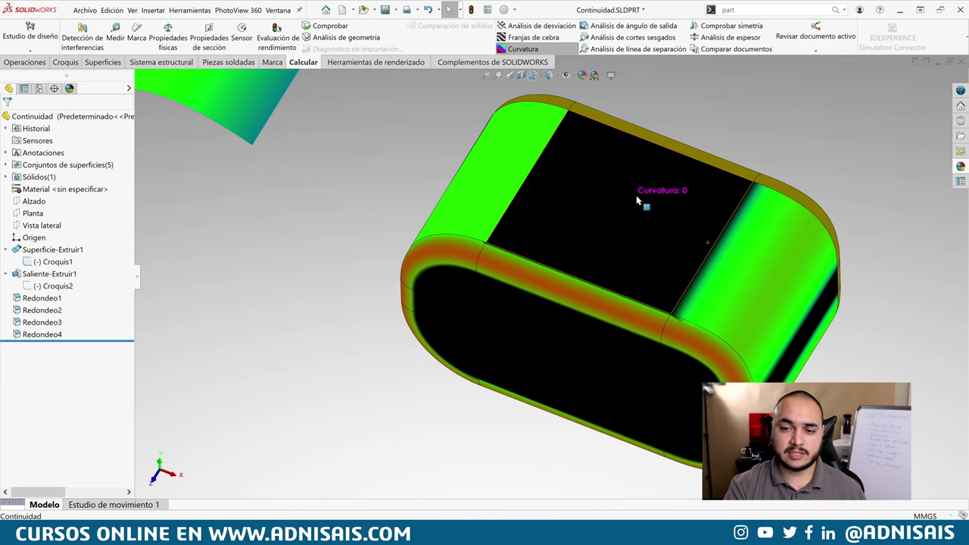
middle_drag(612, 219, 643, 133)
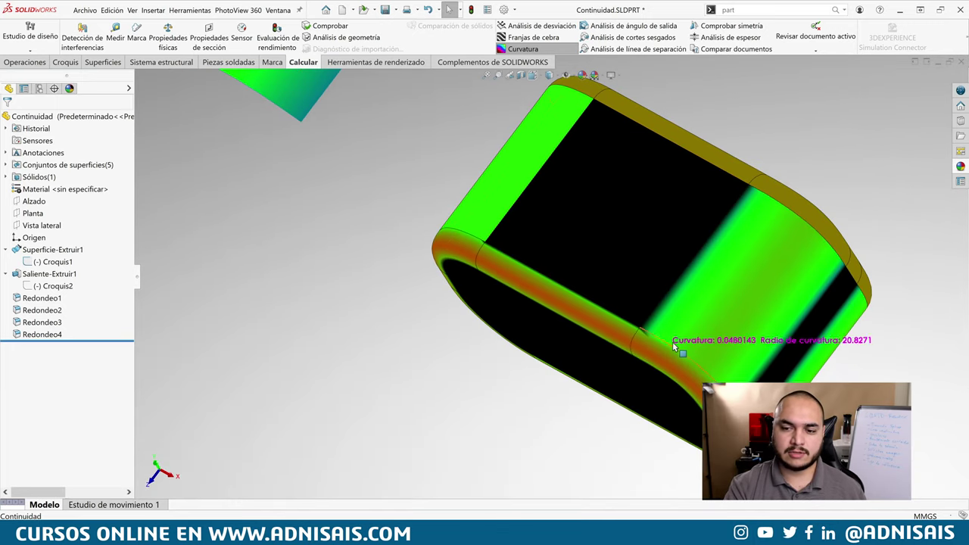
middle_drag(672, 341, 662, 283)
scroll(663, 283, down, 2)
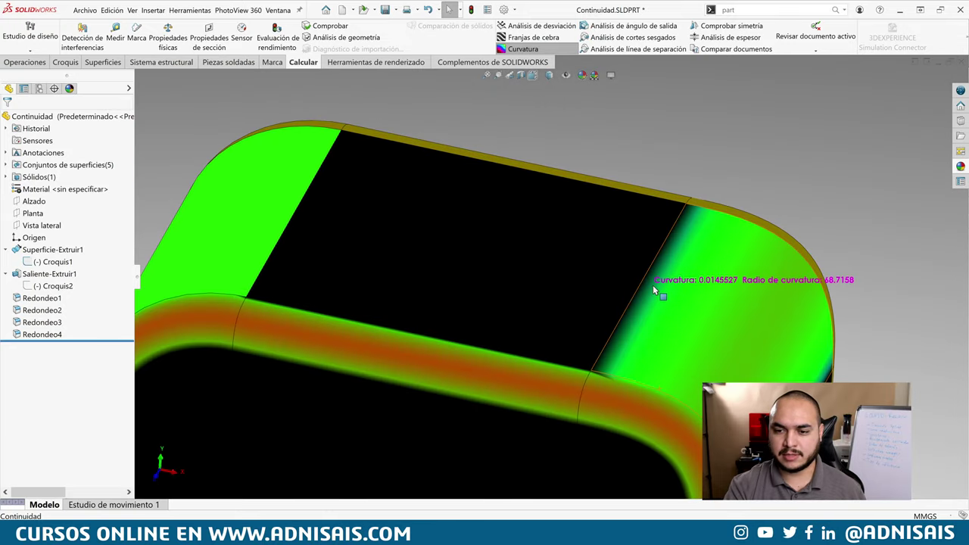
scroll(600, 202, up, 5)
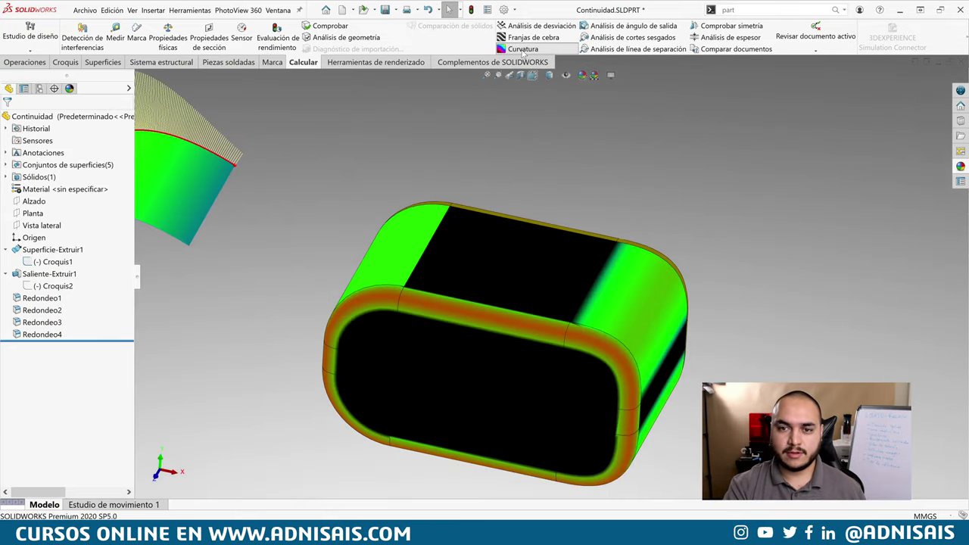
Step: Swap the curvature colouring for Franjas de cebra on the part
click(523, 48)
click(526, 37)
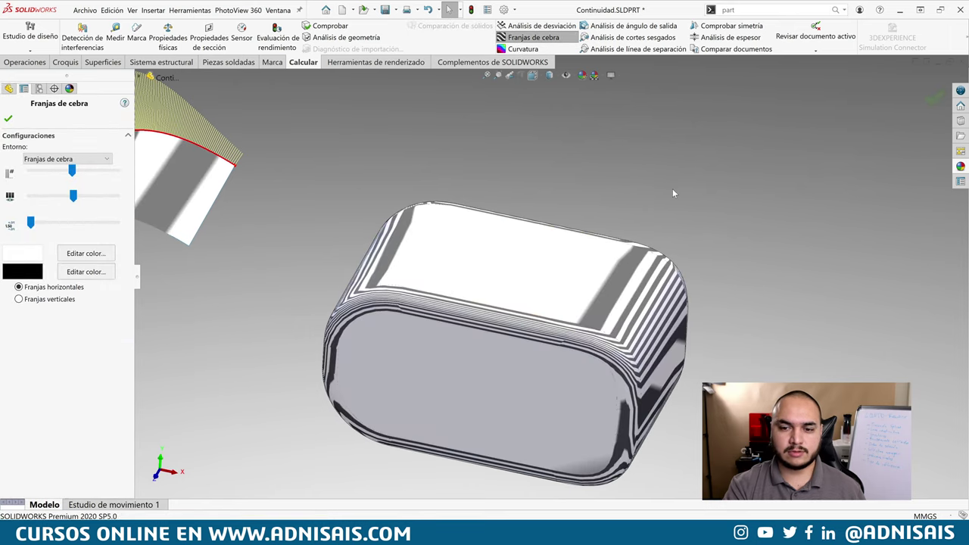
key(Return)
Step: Orbit and zoom the striped part to judge surface continuity from a side-front view
mouse_move(672, 180)
middle_down()
mouse_move(420, 233)
mouse_move(502, 241)
middle_up()
scroll(505, 243, down, 3)
scroll(512, 240, down, 3)
scroll(497, 223, down, 2)
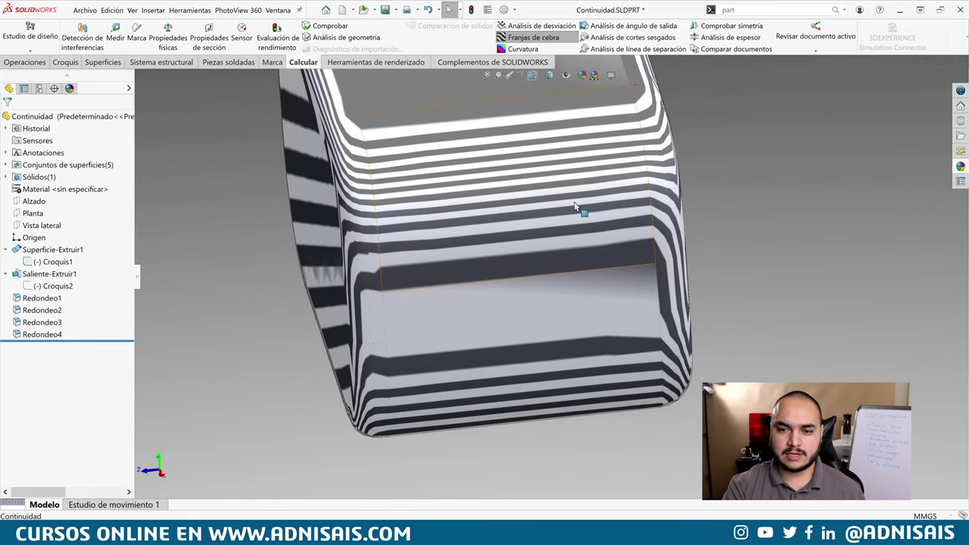
scroll(573, 209, down, 1)
scroll(454, 200, down, 3)
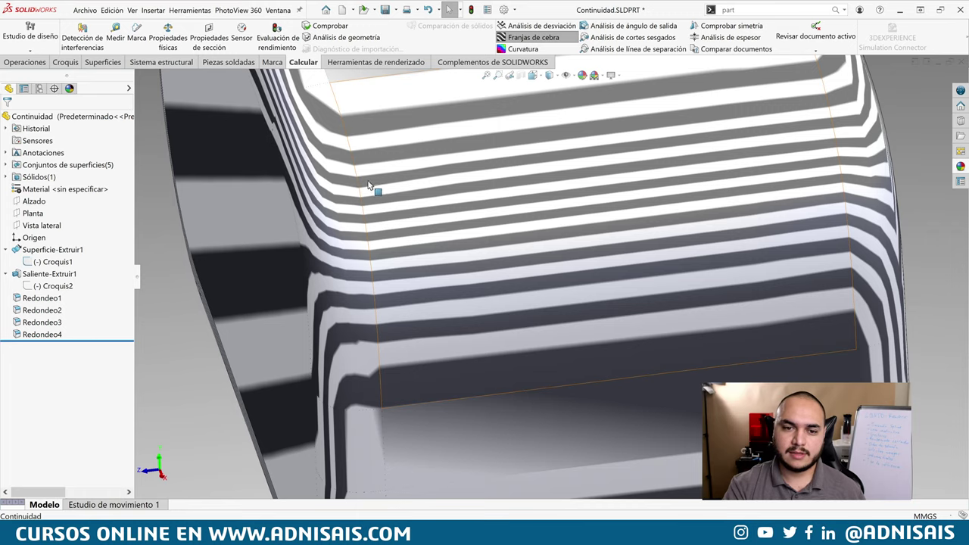
scroll(392, 191, up, 3)
mouse_move(500, 219)
middle_down()
mouse_move(534, 230)
mouse_move(523, 288)
middle_up()
click(44, 334)
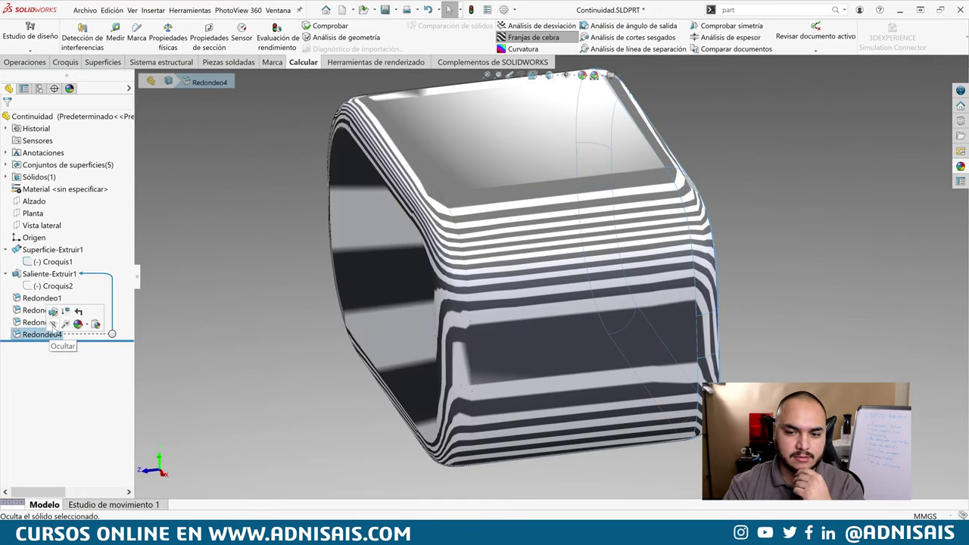
click(53, 323)
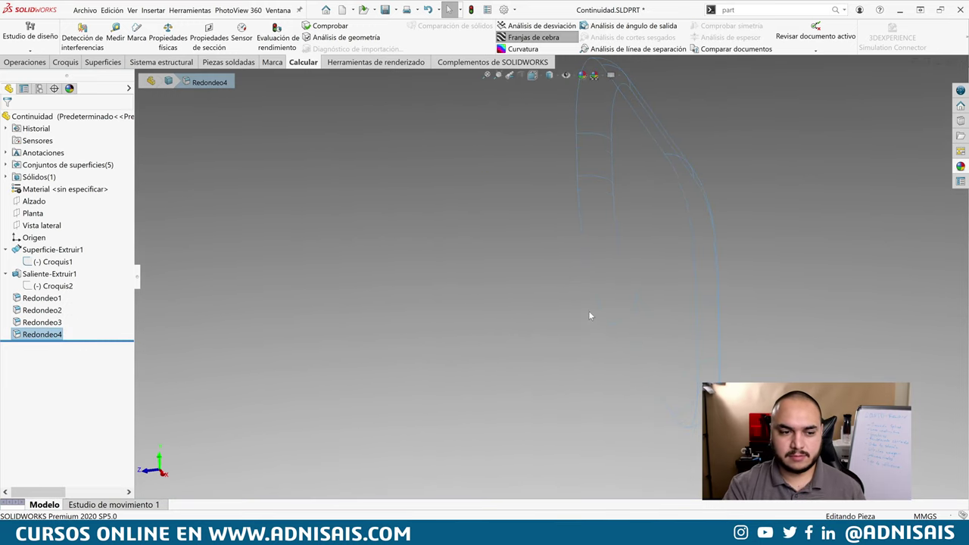
key(ctrl+z)
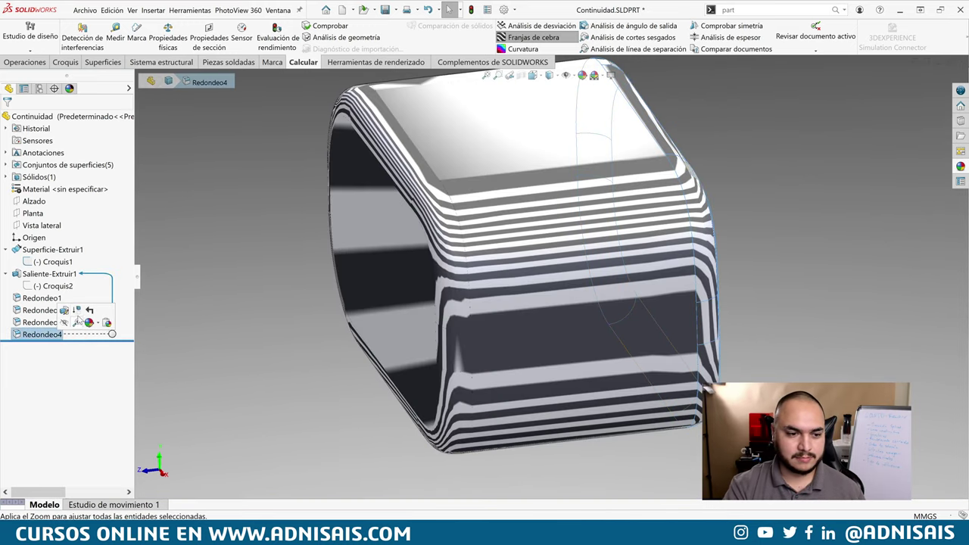
click(76, 310)
scroll(572, 333, down, 5)
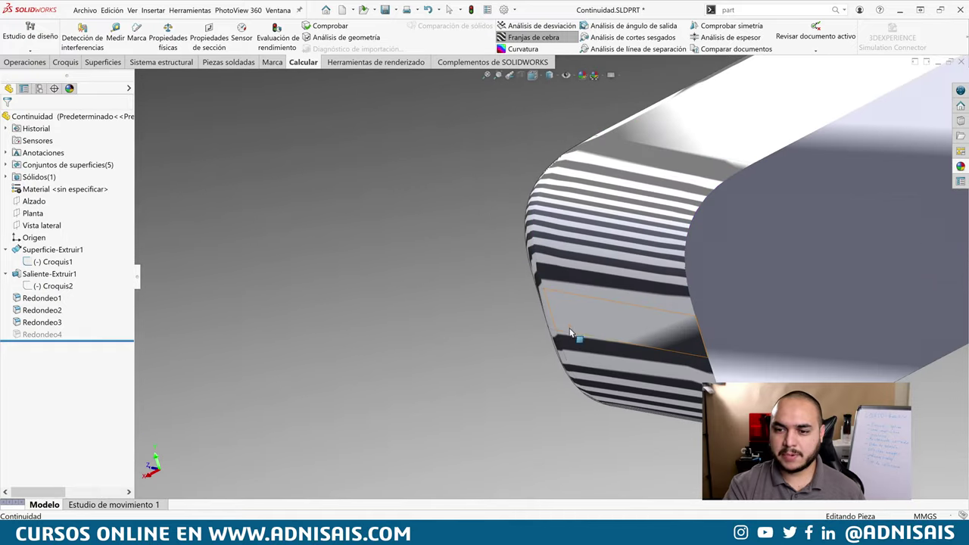
scroll(709, 277, up, 5)
mouse_move(709, 277)
middle_down()
mouse_move(700, 267)
mouse_move(714, 227)
middle_up()
click(722, 267)
scroll(658, 222, down, 4)
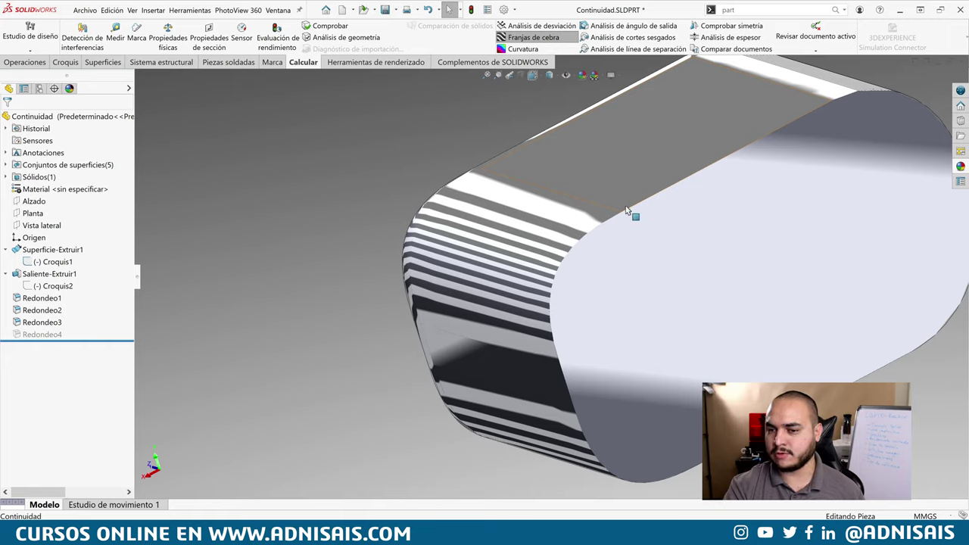
click(652, 178)
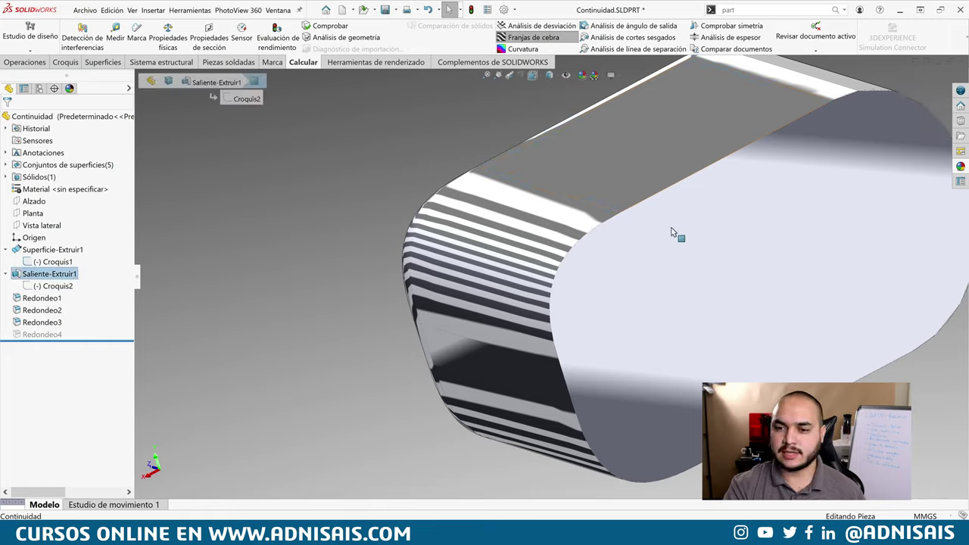
click(654, 226)
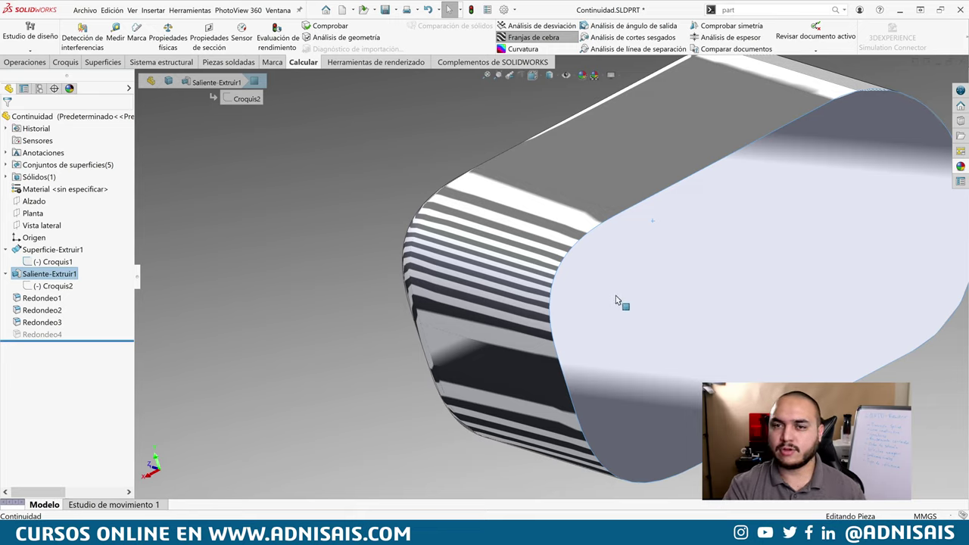
drag(47, 338, 47, 340)
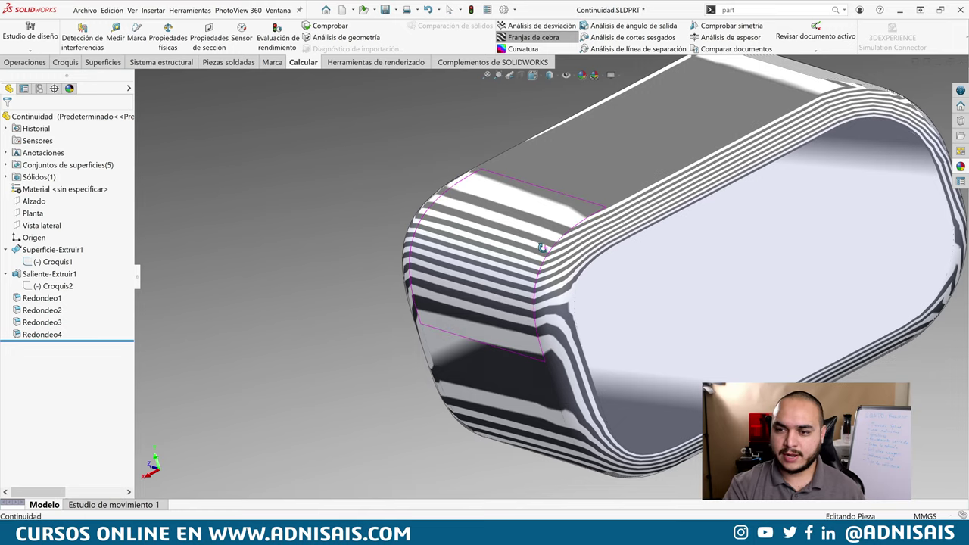
Step: Select the part's top face and orbit toward a more frontal view
middle_drag(534, 257, 581, 306)
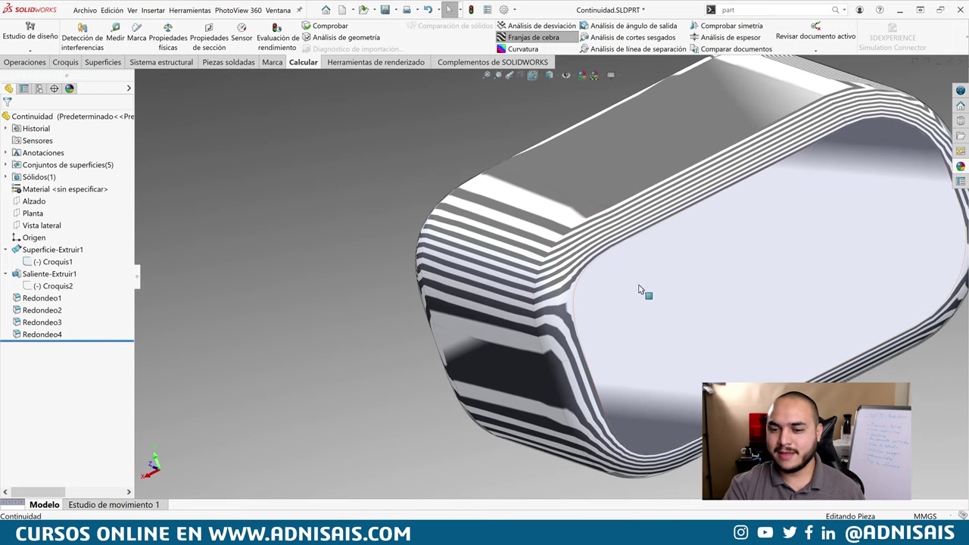
click(676, 269)
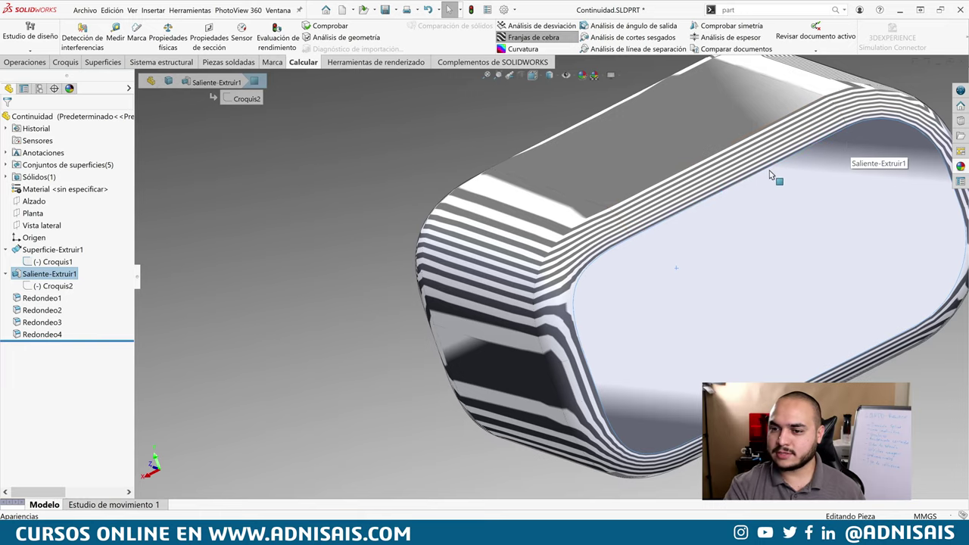
mouse_move(579, 255)
middle_down()
mouse_move(432, 259)
mouse_move(530, 270)
mouse_move(498, 281)
mouse_move(496, 297)
middle_up()
mouse_move(321, 286)
middle_down()
mouse_move(289, 246)
mouse_move(303, 277)
middle_up()
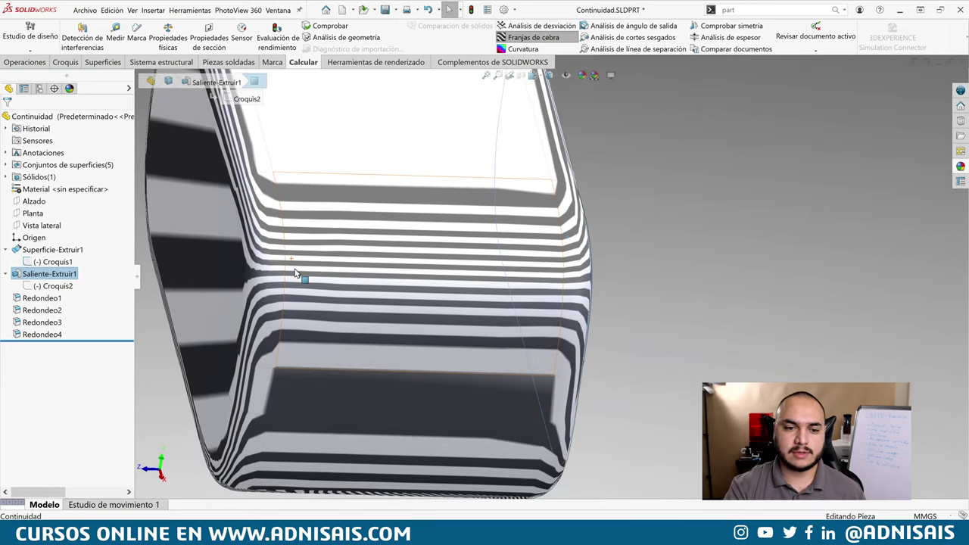
scroll(336, 288, down, 3)
scroll(360, 313, down, 3)
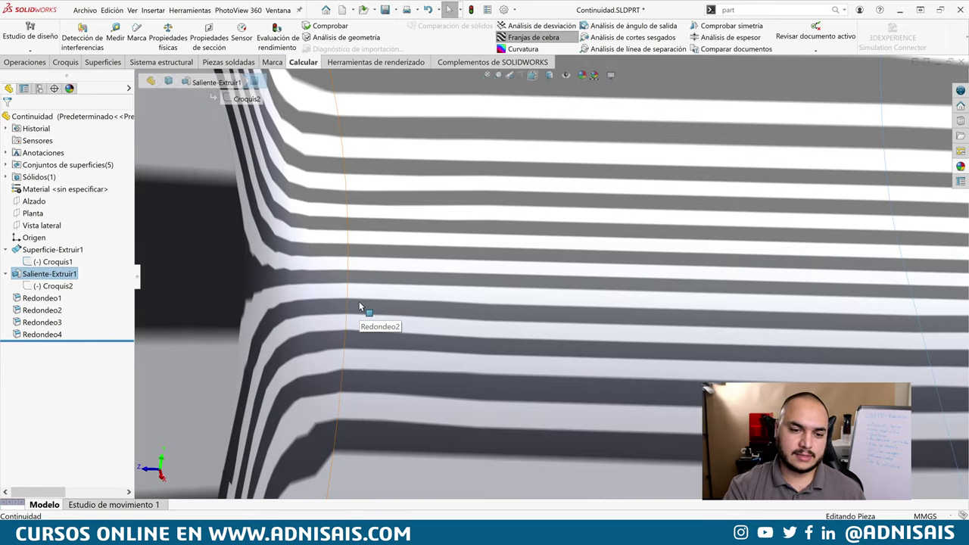
middle_drag(359, 311, 294, 313)
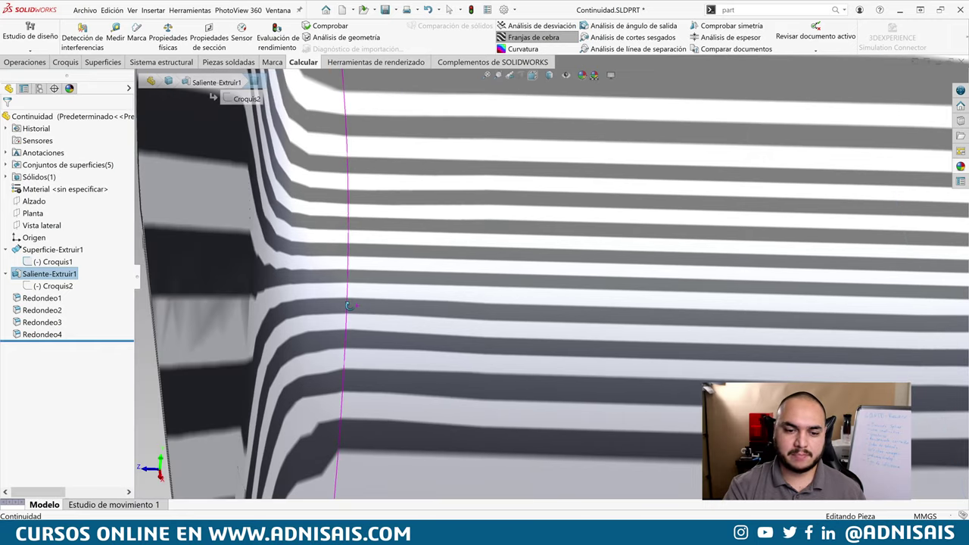
Step: Zoom, reframe and orbit to inspect the striped face from several angles
scroll(539, 318, up, 5)
mouse_move(684, 303)
middle_down()
mouse_move(712, 326)
mouse_move(710, 190)
mouse_move(703, 202)
mouse_move(662, 170)
mouse_move(694, 217)
mouse_move(651, 227)
mouse_move(660, 282)
mouse_move(730, 371)
mouse_move(754, 324)
mouse_move(731, 196)
mouse_move(786, 340)
mouse_move(691, 364)
mouse_move(673, 356)
middle_up()
scroll(715, 336, down, 5)
scroll(651, 227, down, 3)
scroll(625, 237, up, 2)
scroll(625, 237, up, 5)
scroll(742, 260, down, 2)
scroll(674, 356, down, 2)
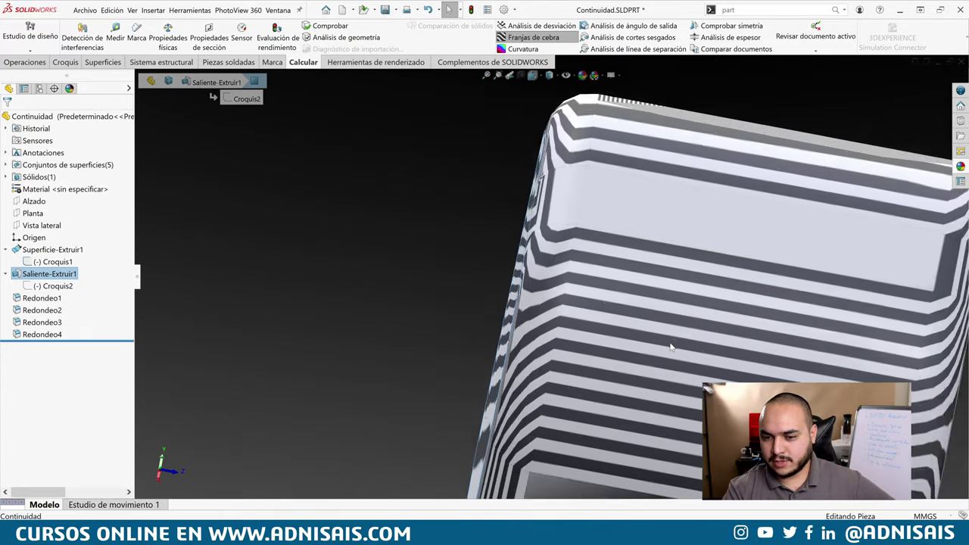
scroll(505, 349, down, 3)
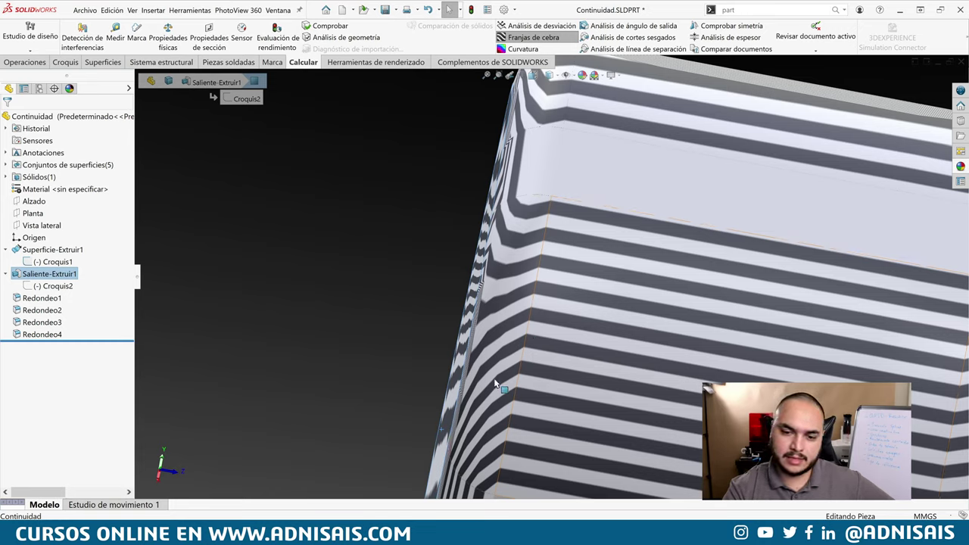
key(ctrl+shift+z)
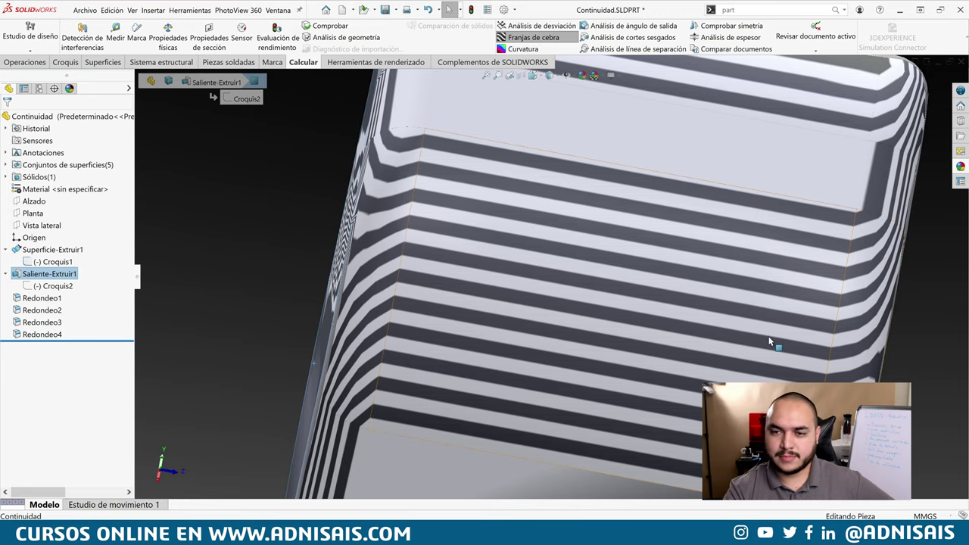
key(z)
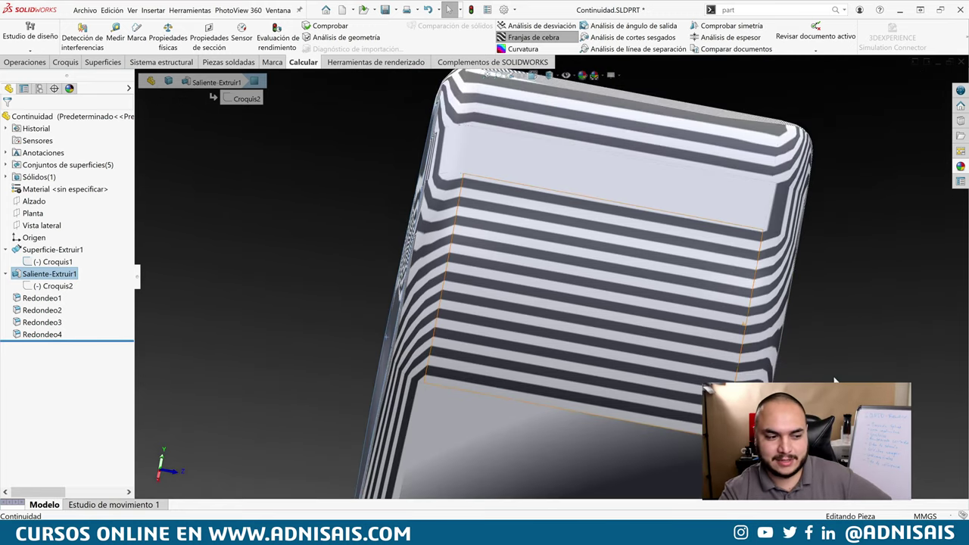
scroll(739, 316, down, 1)
scroll(658, 303, down, 2)
scroll(575, 288, down, 1)
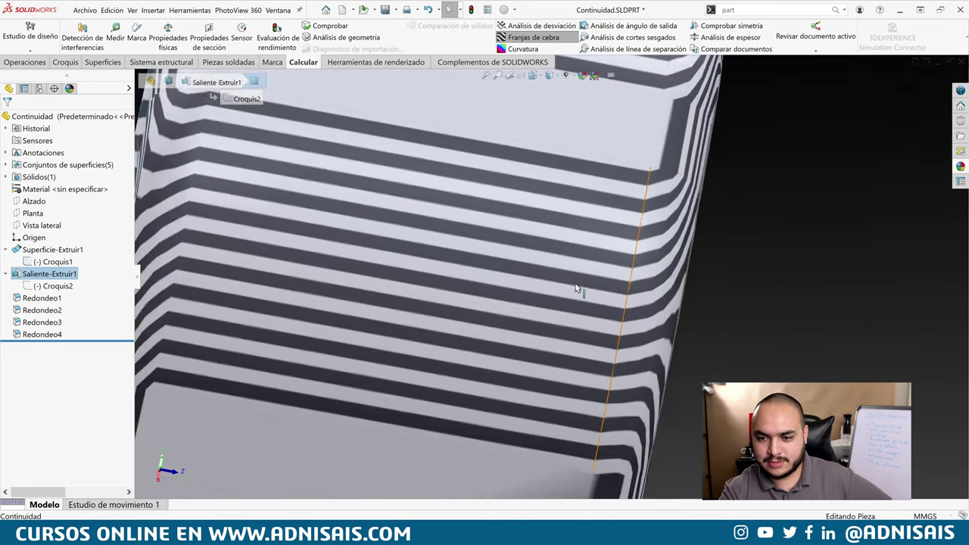
middle_drag(575, 289, 223, 235)
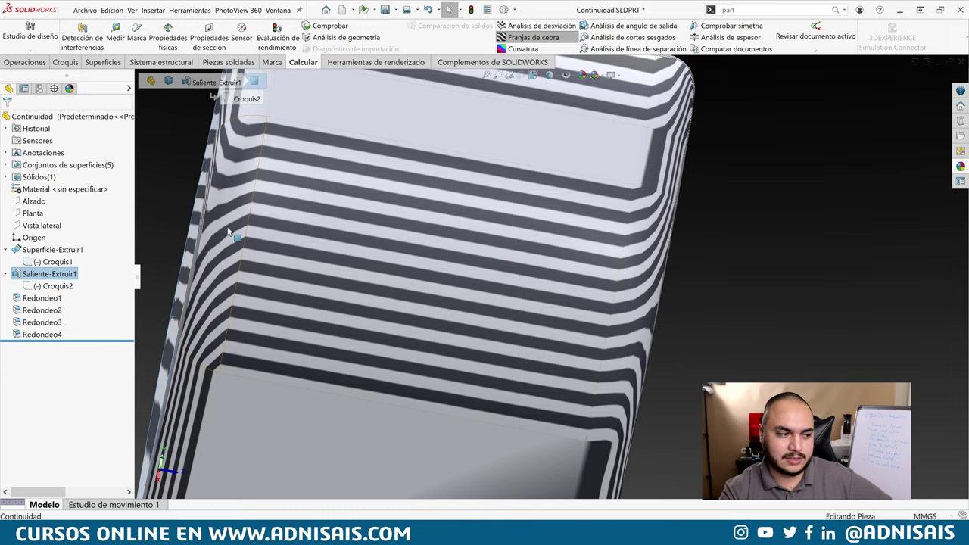
Step: Swap stripes for curvature, set the front view, then clear the curvature map and selection
click(522, 49)
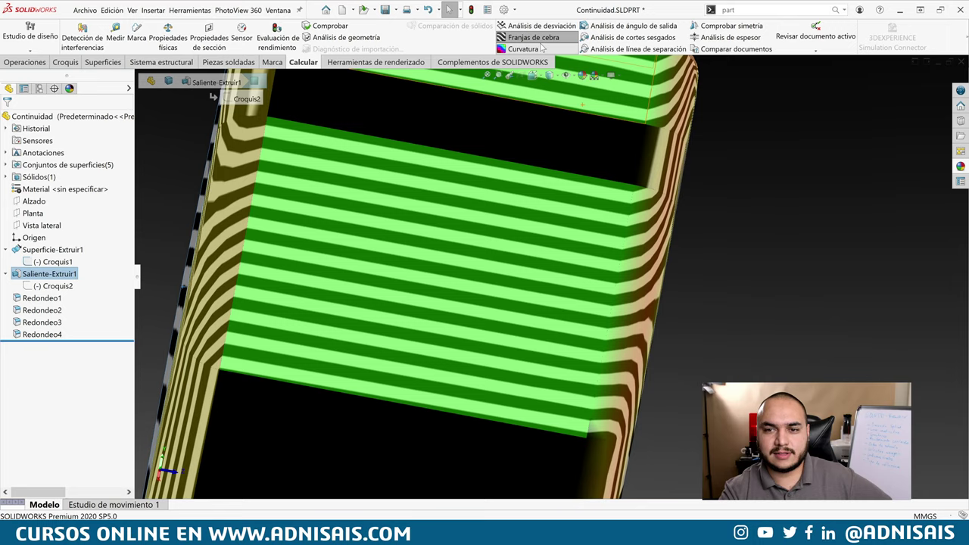
click(523, 37)
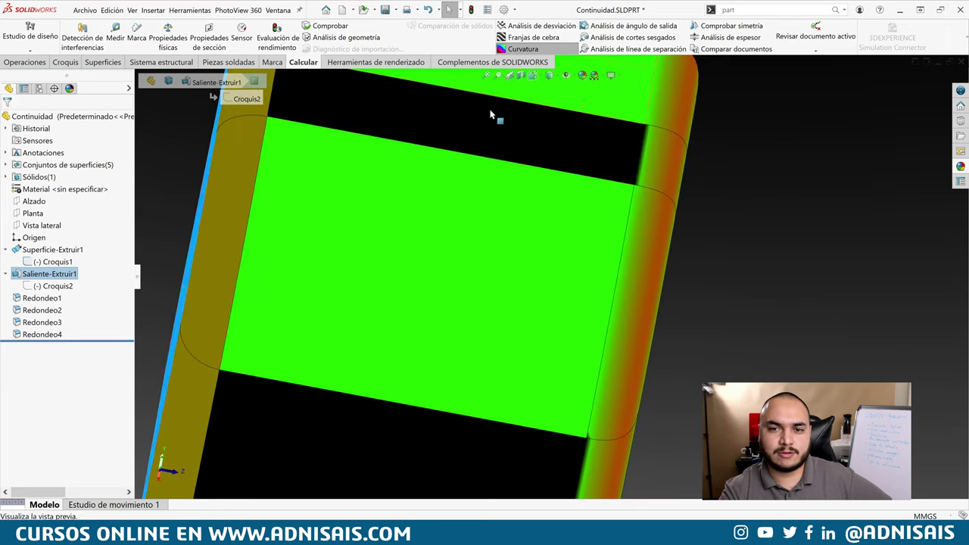
scroll(567, 199, up, 2)
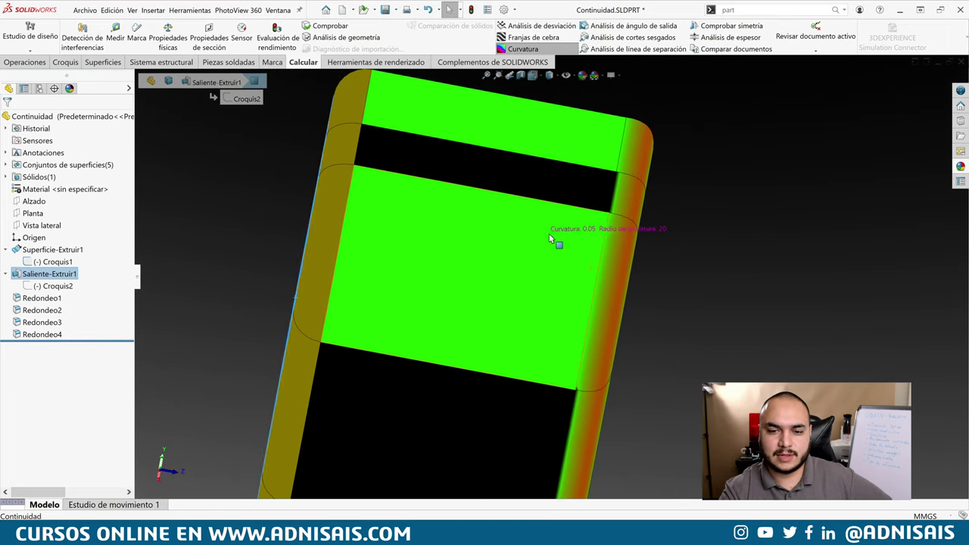
middle_drag(549, 233, 571, 241)
scroll(572, 240, up, 3)
key(ctrl+1)
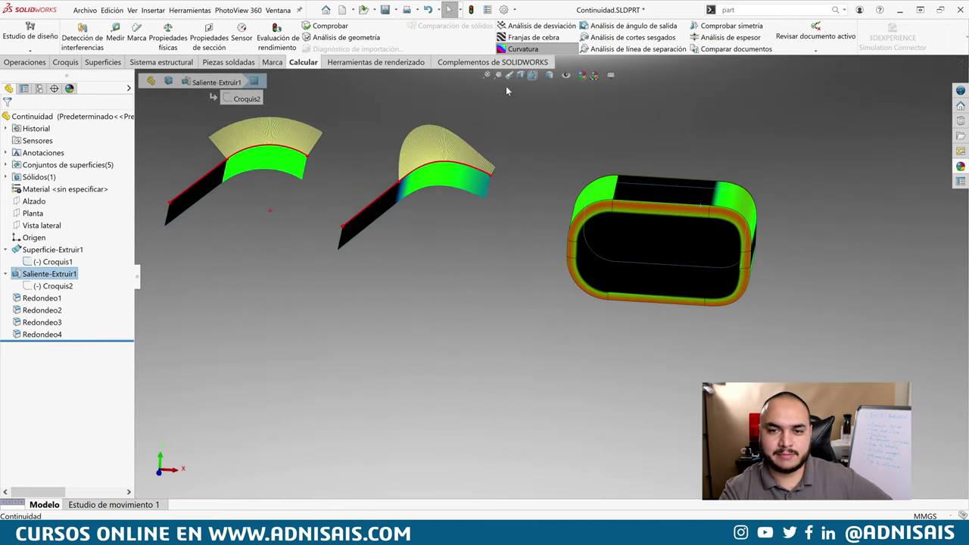
click(522, 48)
click(578, 132)
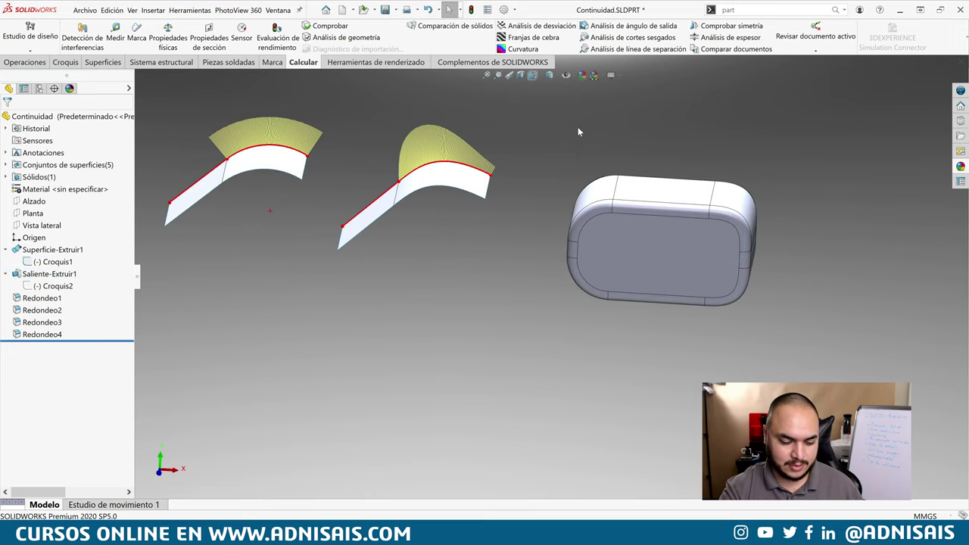
key(ctrl+Tab)
Step: Switch to Recubrir Splines, turn on Curvatura and probe the flat top face
click(462, 218)
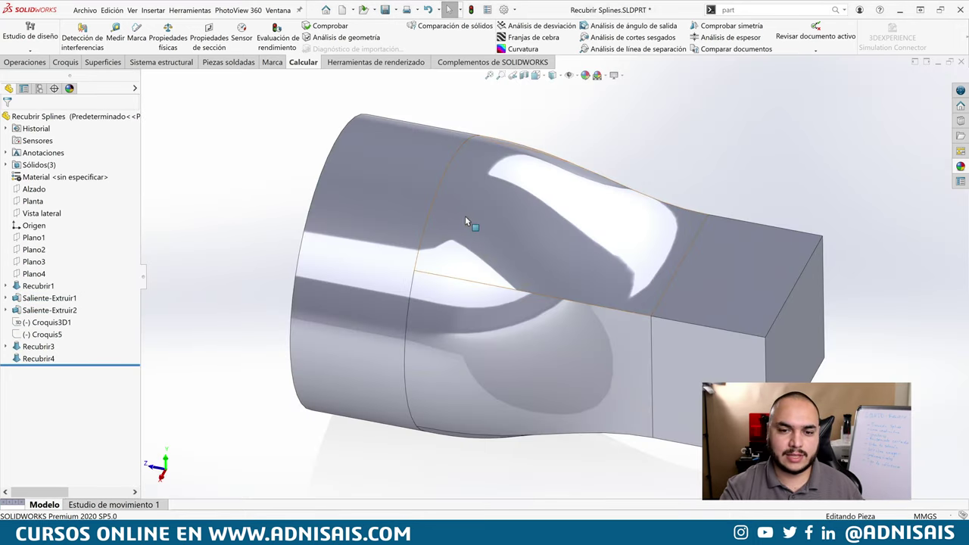
click(540, 50)
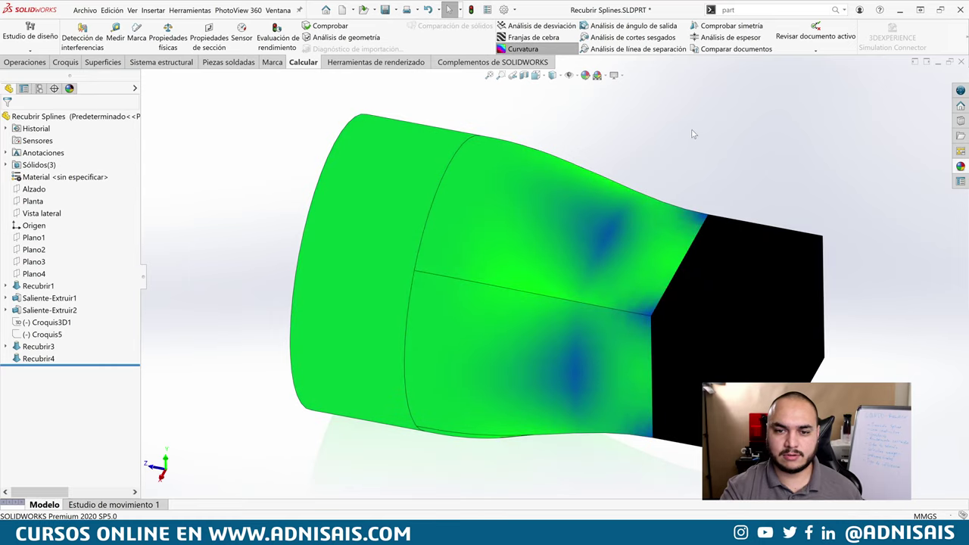
middle_drag(696, 145, 687, 294)
click(677, 277)
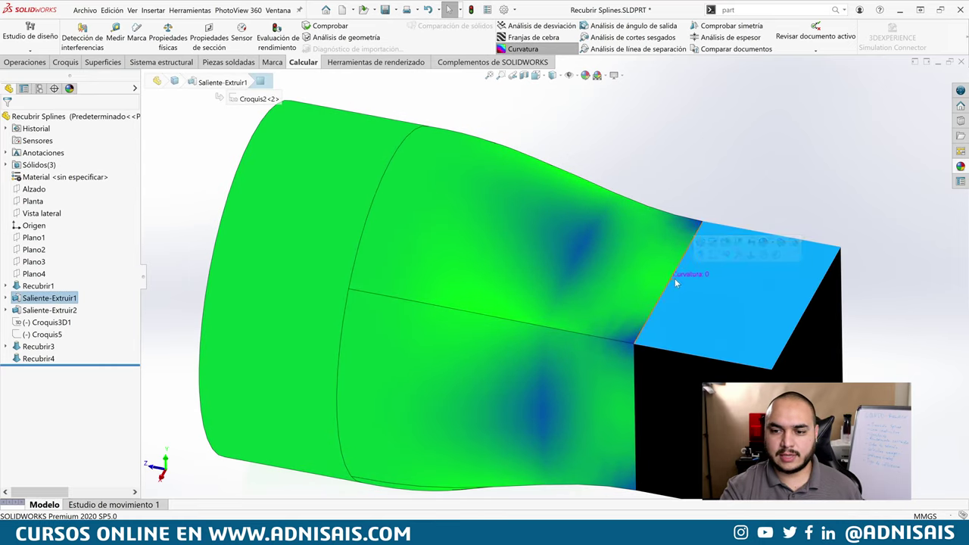
Step: Check the loft surface's curvature and open Recubrir4 with Editar operación
click(664, 266)
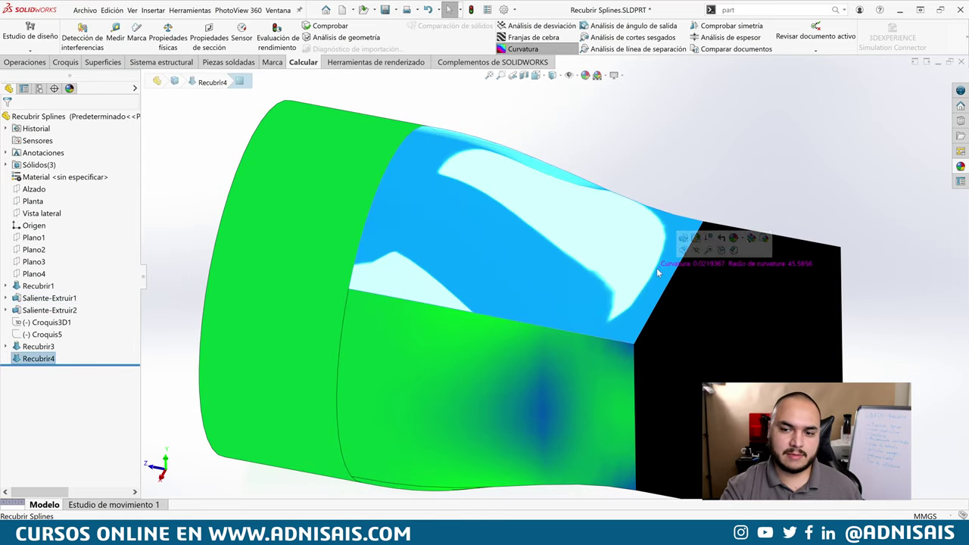
click(614, 147)
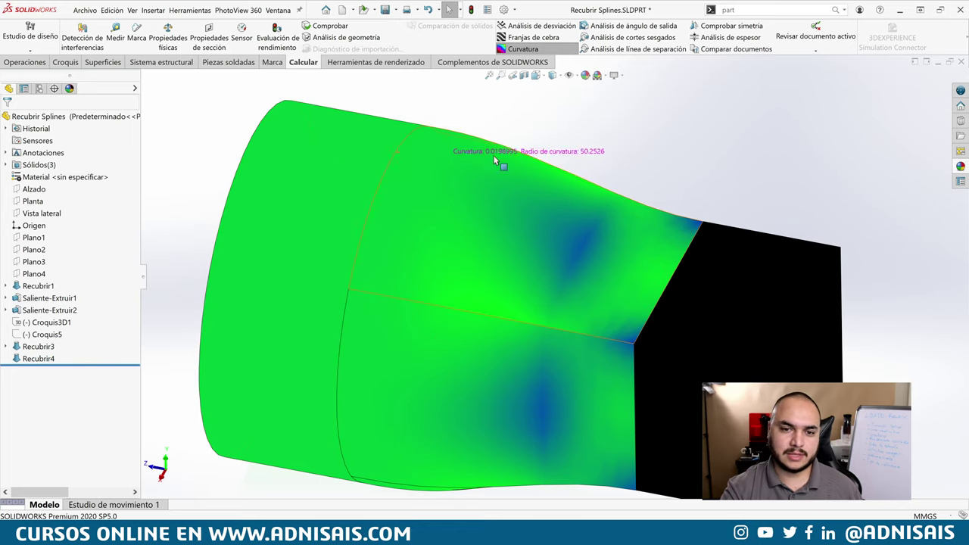
click(34, 358)
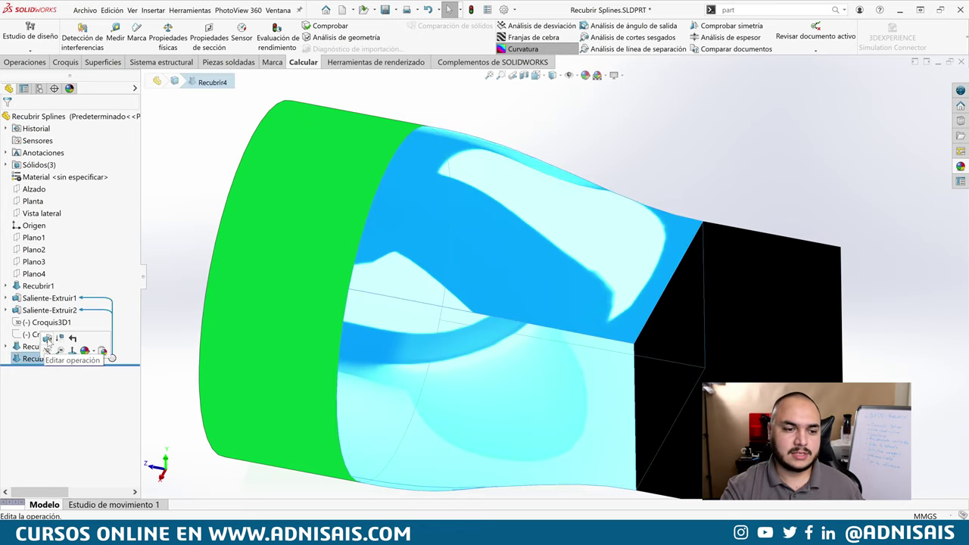
click(18, 345)
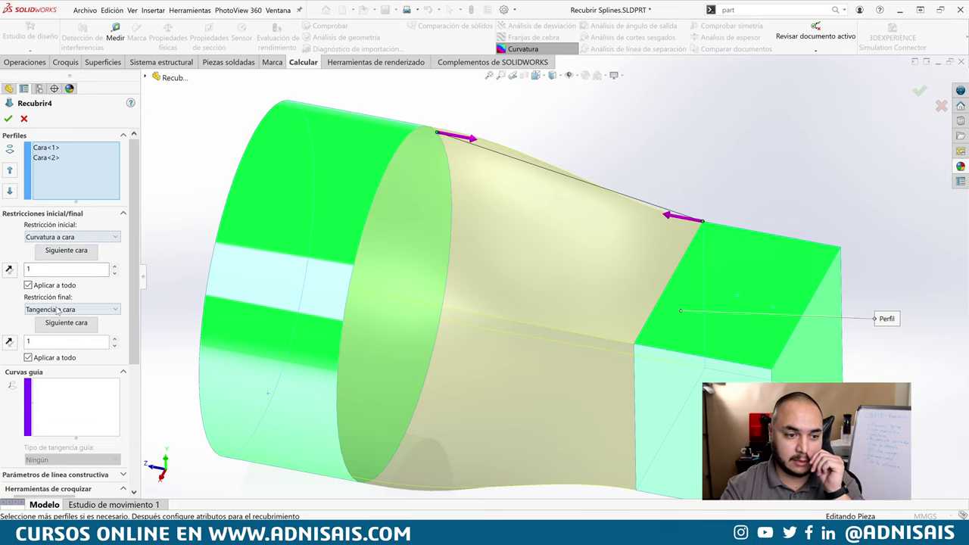
Step: Set Recubrir4's end constraint to Curvatura a cara, rebuild, and zoom to inspect the blend
click(72, 309)
click(61, 358)
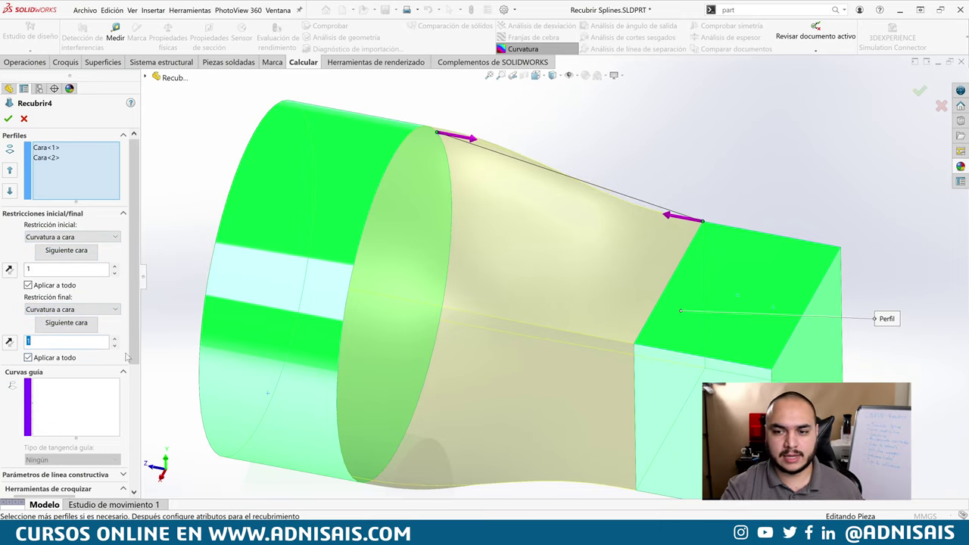
click(7, 119)
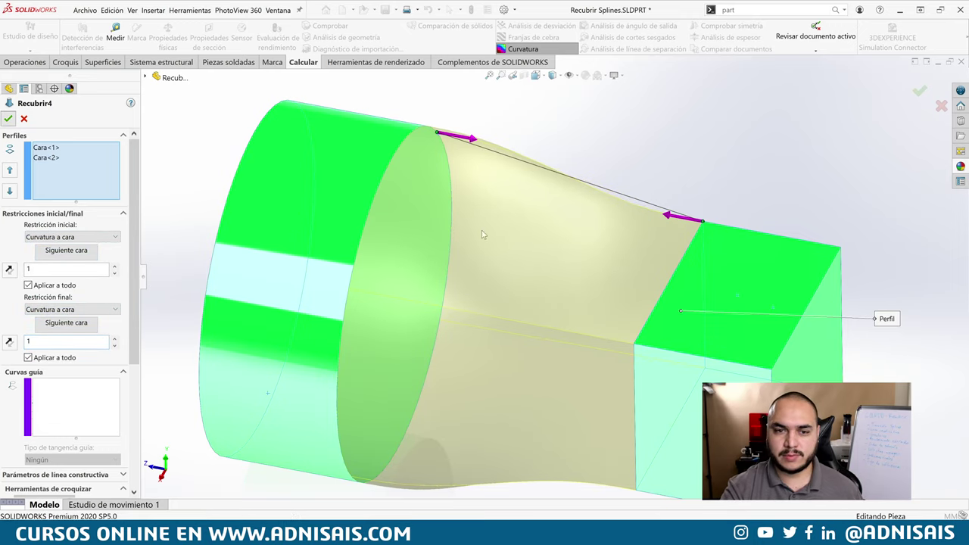
scroll(658, 276, down, 2)
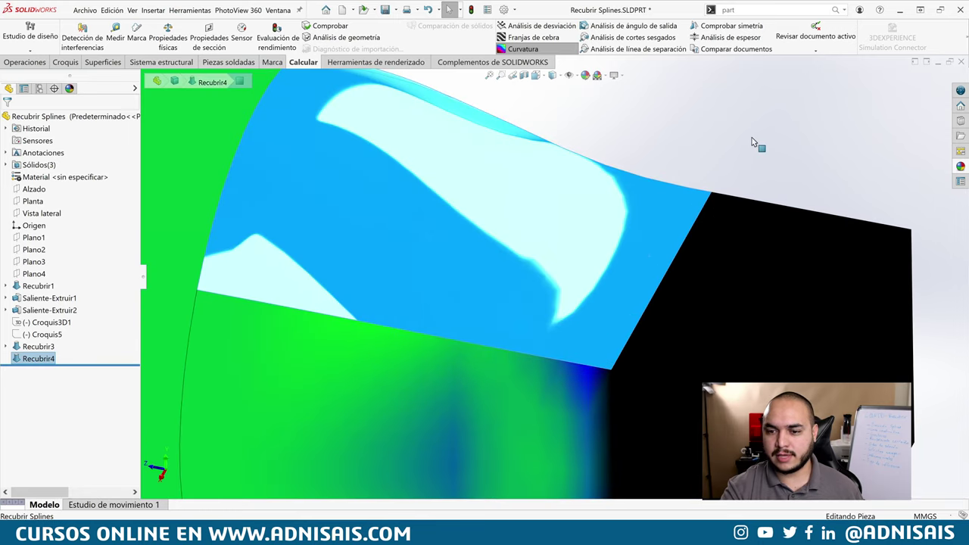
scroll(686, 237, down, 2)
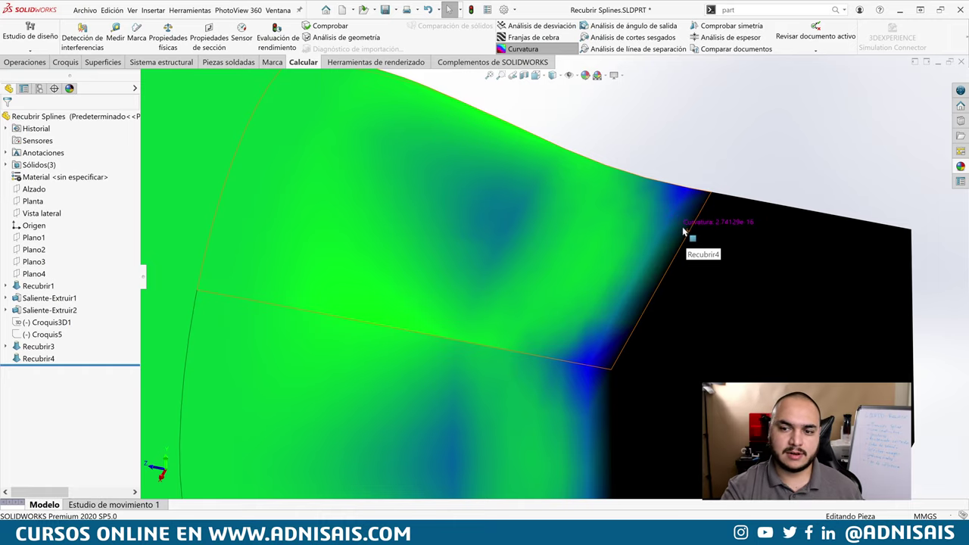
scroll(641, 176, up, 5)
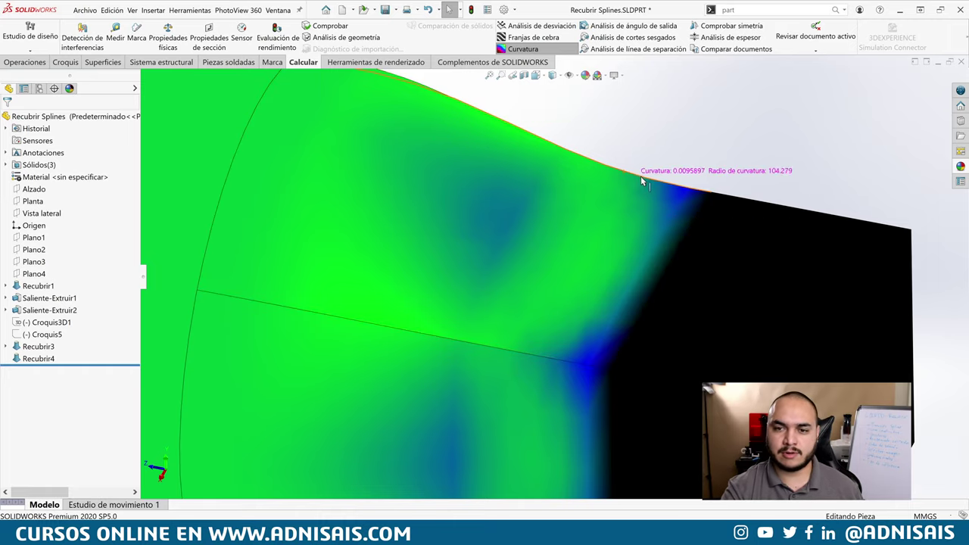
mouse_move(640, 176)
middle_down()
mouse_move(600, 181)
mouse_move(614, 203)
middle_up()
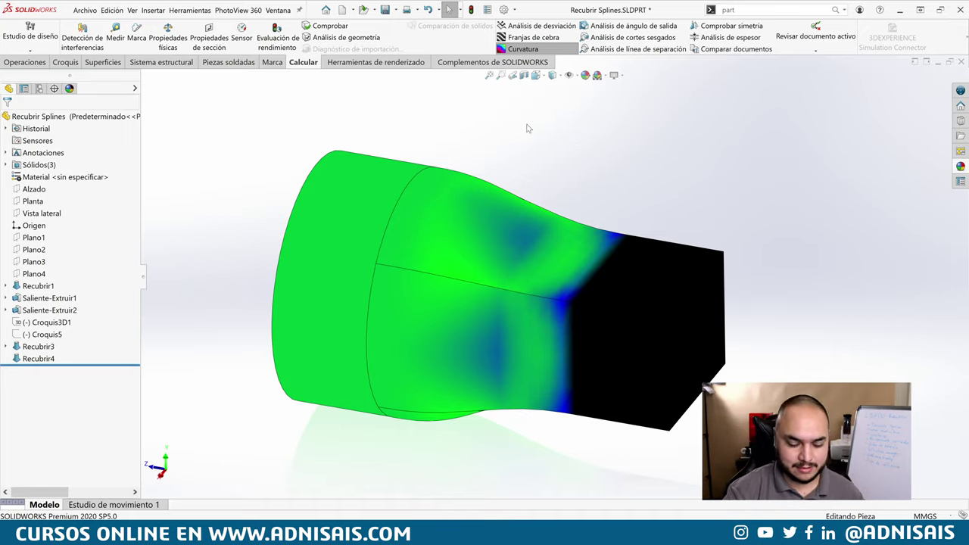
Step: Switch from the open documents to the Recubrir hasta la siguiente arista part
key(ctrl+Tab)
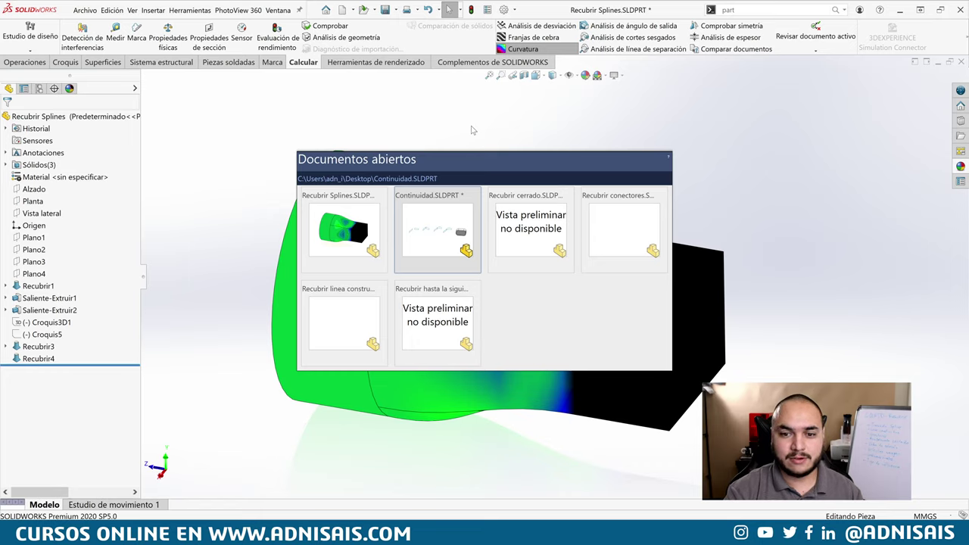
key(ctrl+Tab)
key(ctrl+Tab)
key(ctrl+Tab)
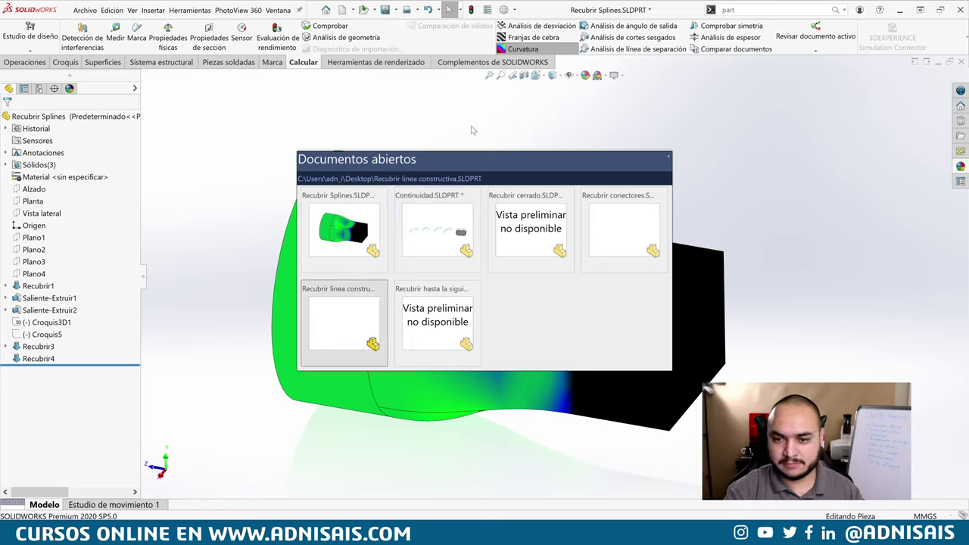
click(618, 228)
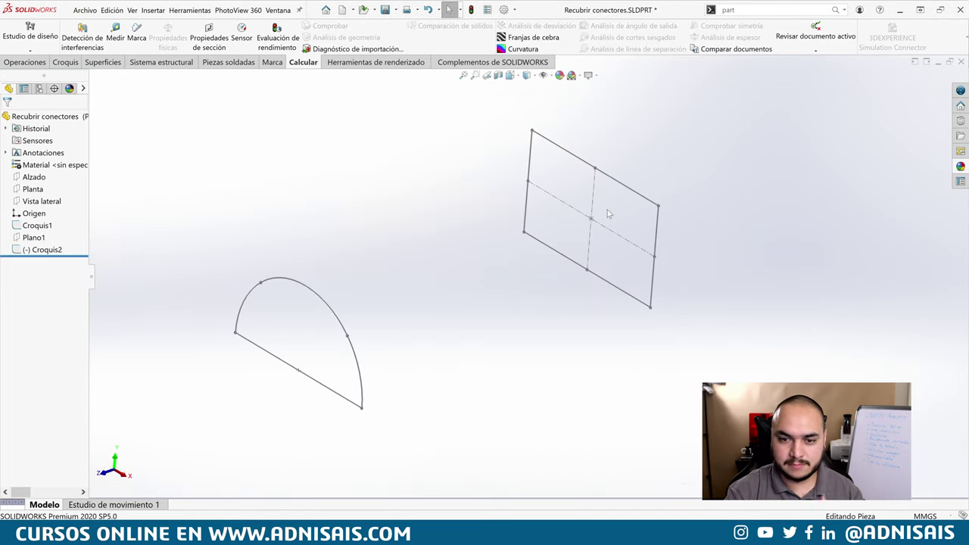
key(ctrl+Tab)
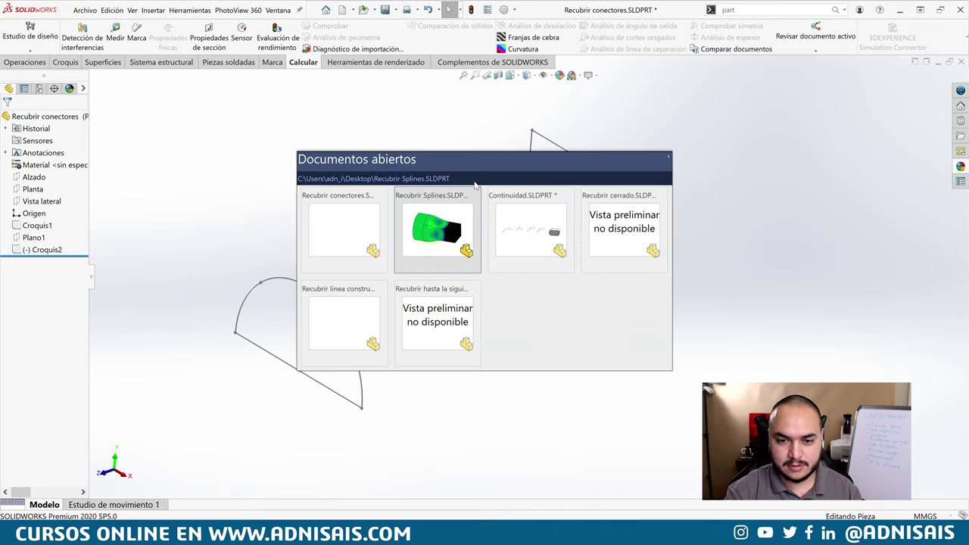
click(427, 312)
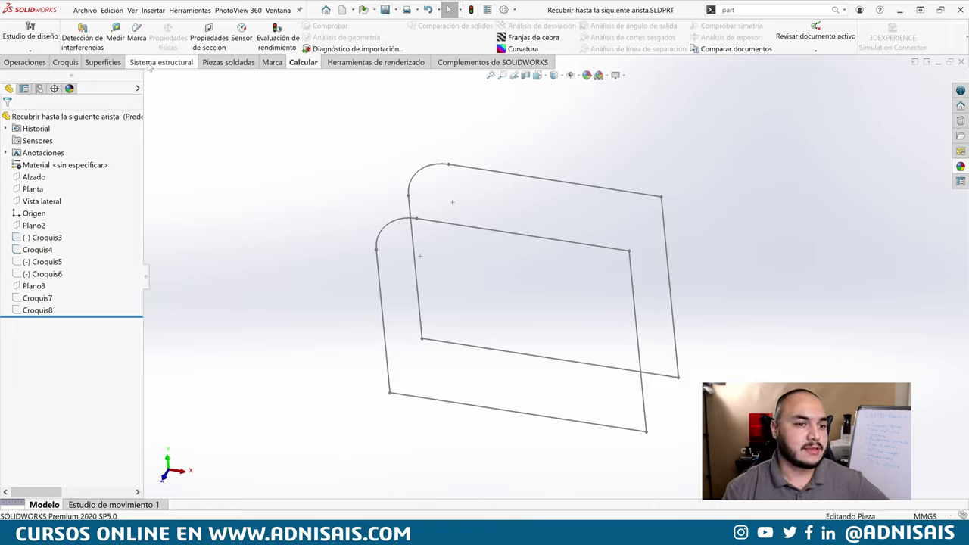
Step: Toggle the Croquis5 arc sketch off and show the Croquis6 guide curve sketch
click(42, 262)
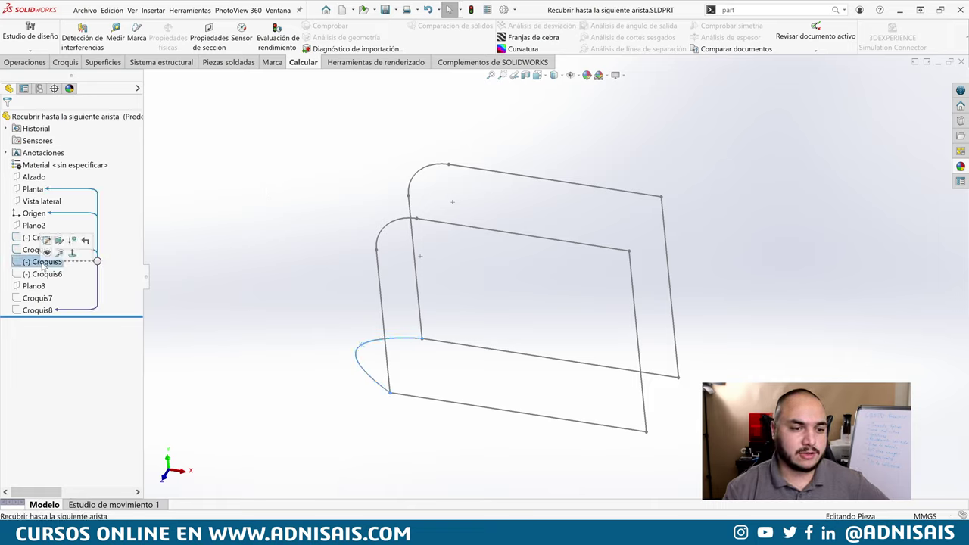
click(179, 277)
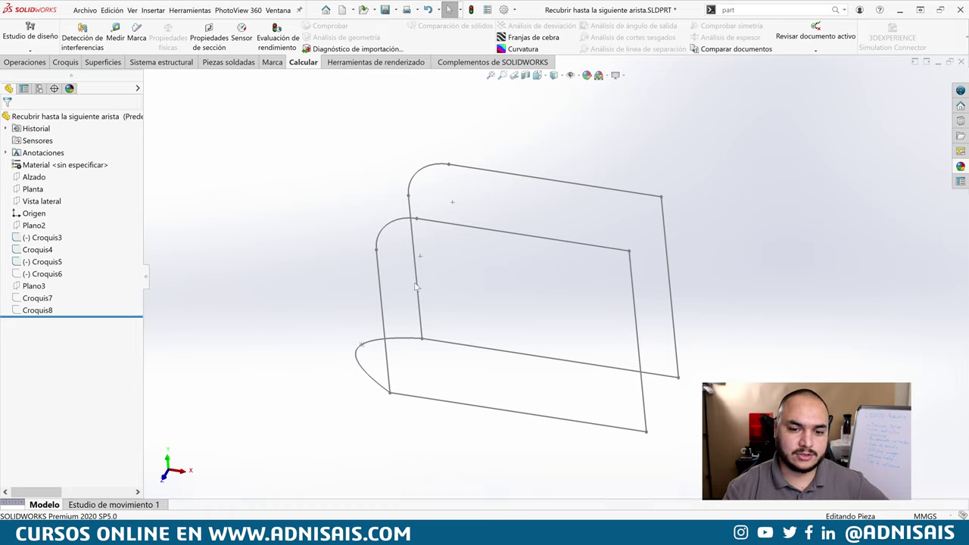
click(45, 274)
click(46, 242)
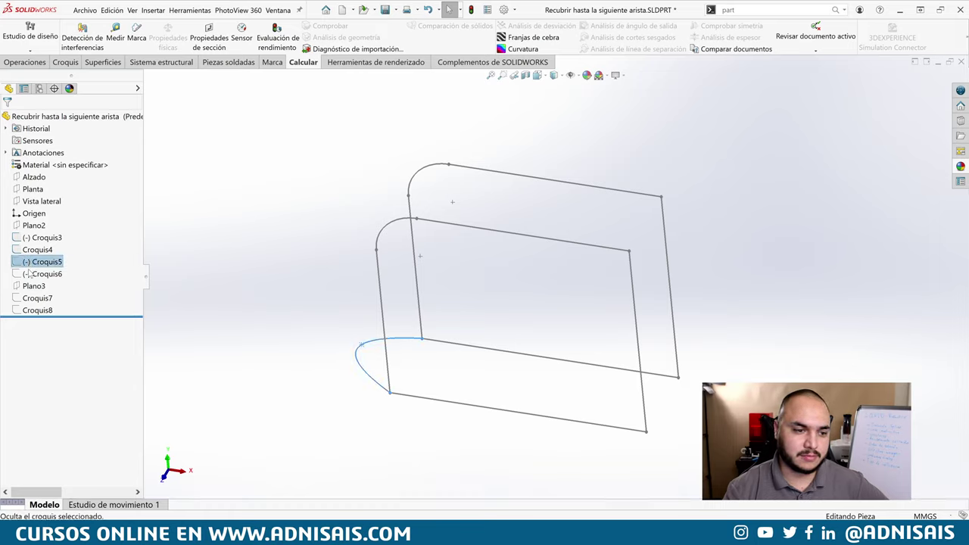
click(189, 262)
middle_drag(542, 288, 593, 272)
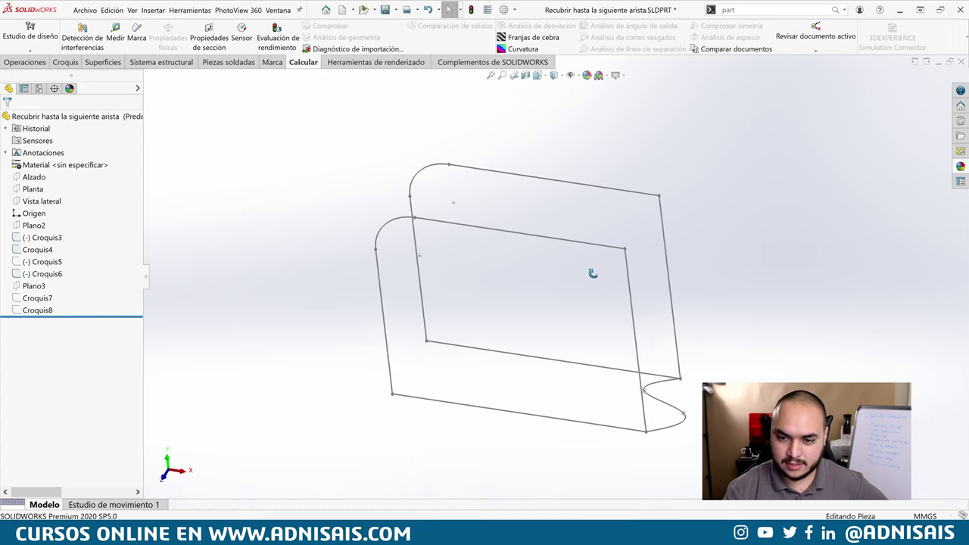
click(25, 62)
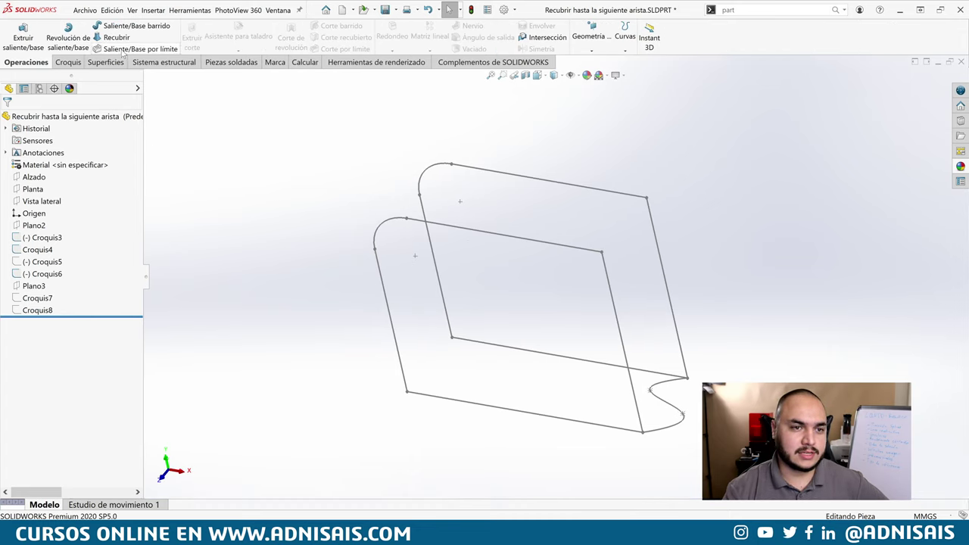
Step: Start a loft from Croquis3 to Croquis4 with Croquis6 as guide curve, and inspect the preview
click(423, 206)
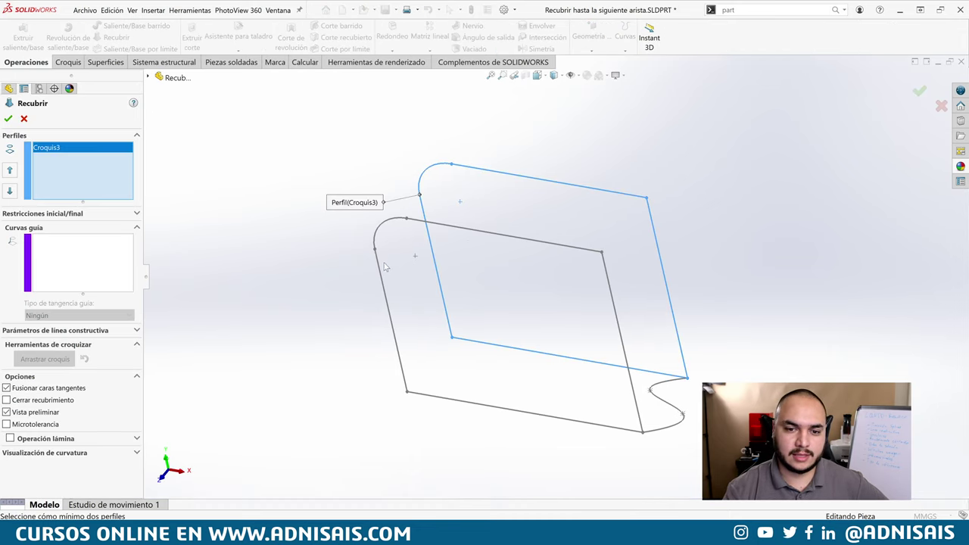
click(380, 269)
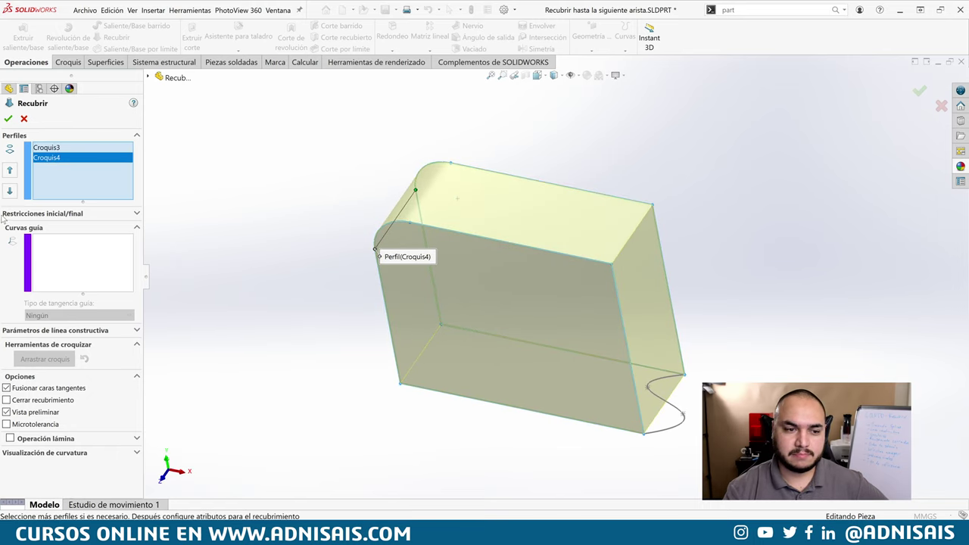
click(129, 286)
click(657, 400)
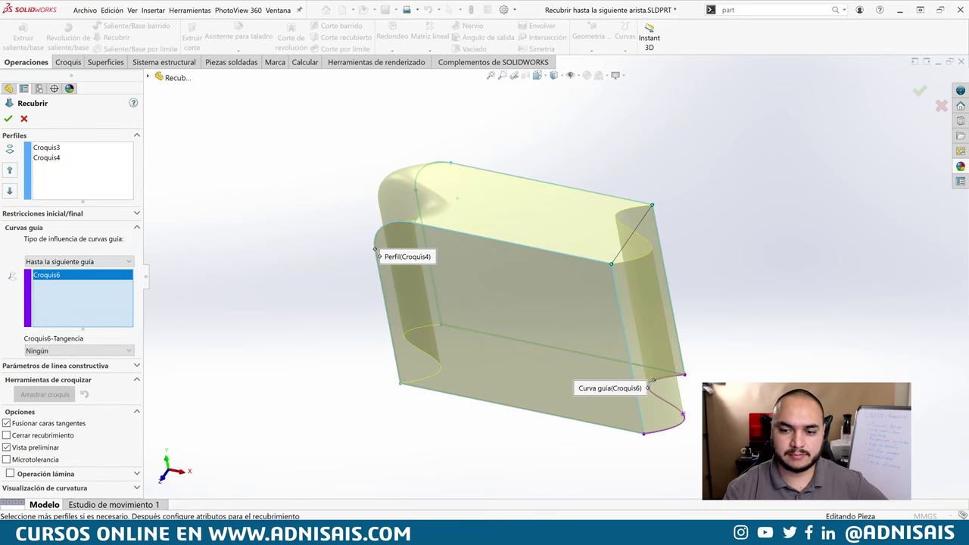
mouse_move(657, 394)
middle_down()
mouse_move(670, 359)
mouse_move(662, 205)
middle_up()
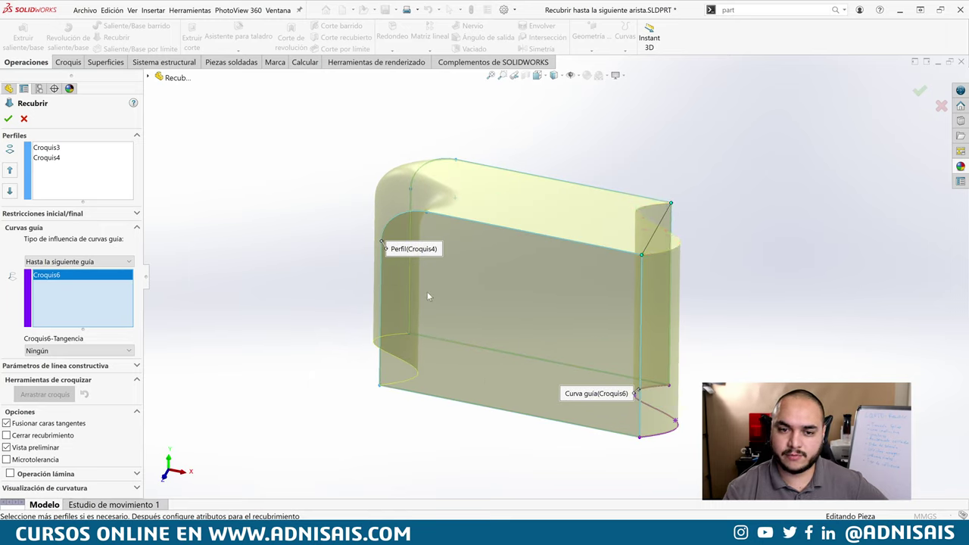
middle_drag(427, 296, 349, 309)
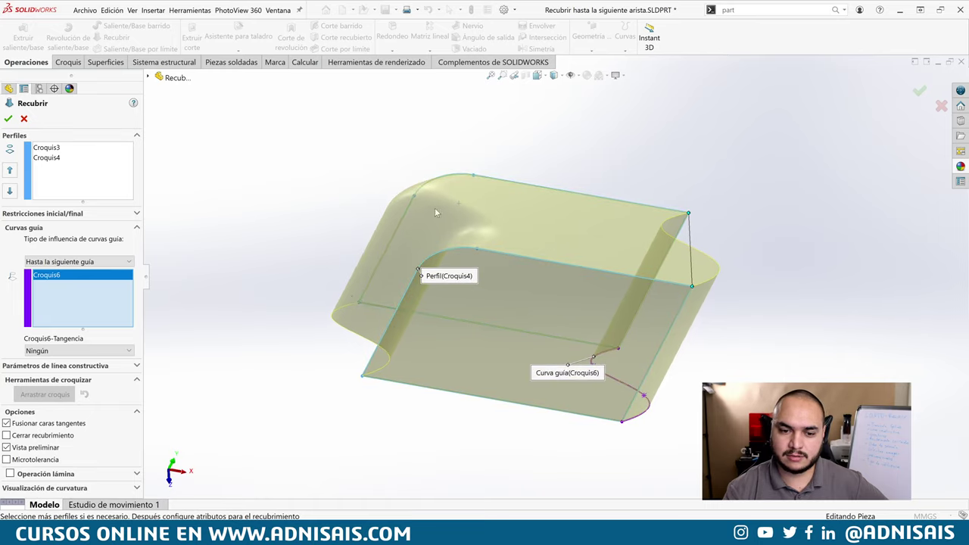
middle_drag(471, 200, 439, 166)
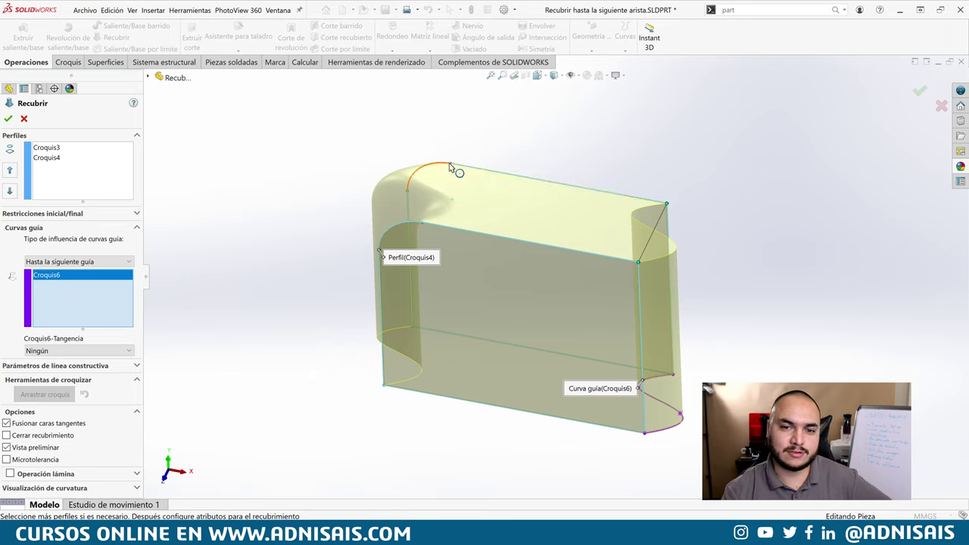
middle_drag(503, 204, 482, 215)
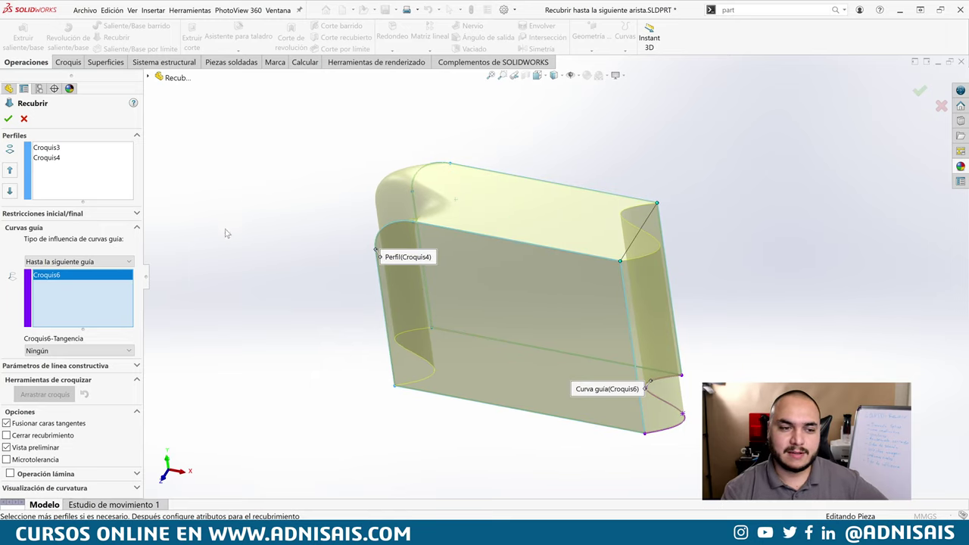
Step: Try guide influence Hasta siguiente arista viva, Hasta la siguiente arista, Global and Hasta la siguiente guía
click(58, 262)
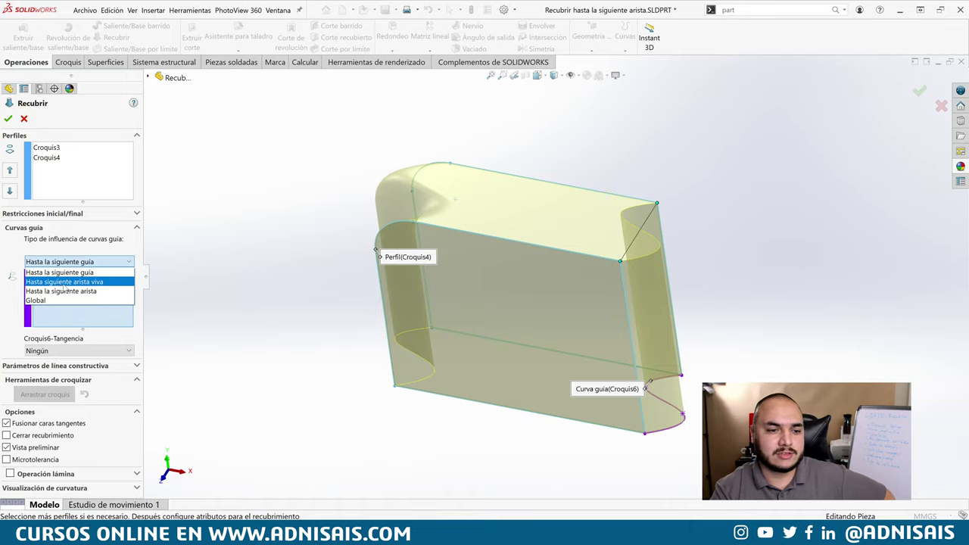
click(72, 285)
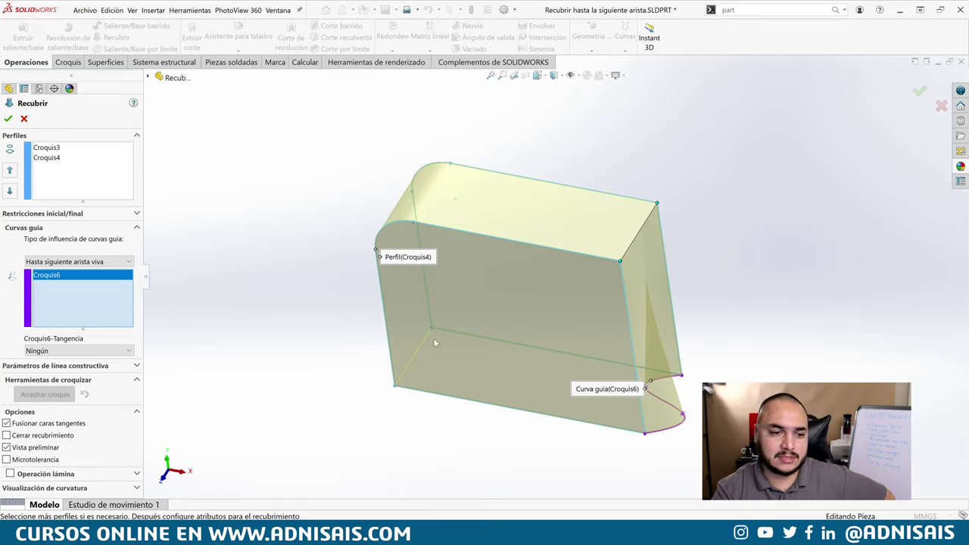
click(85, 263)
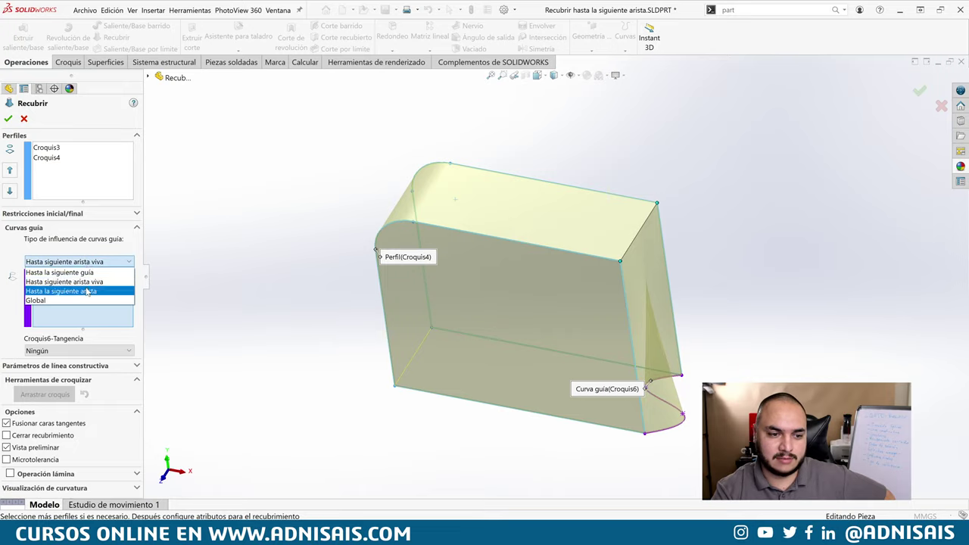
click(86, 293)
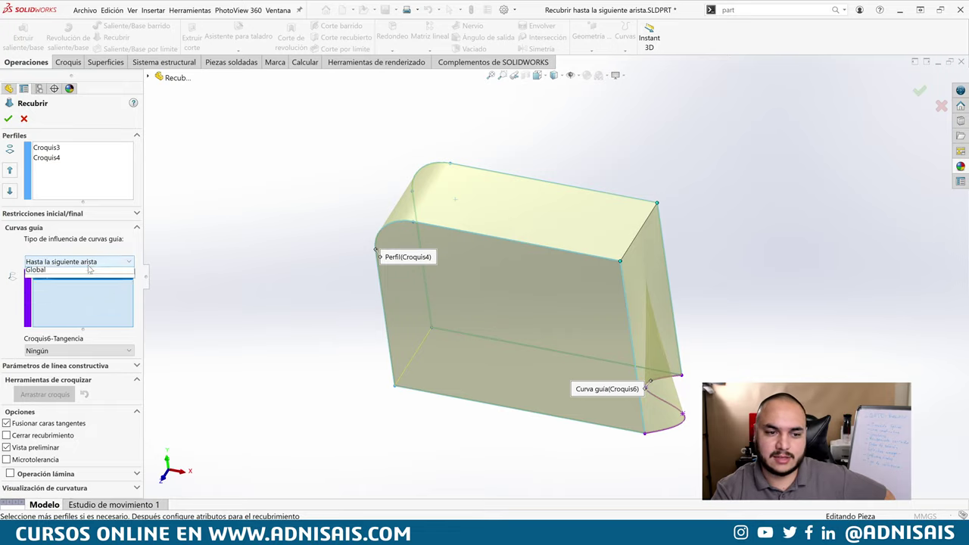
click(89, 263)
click(79, 299)
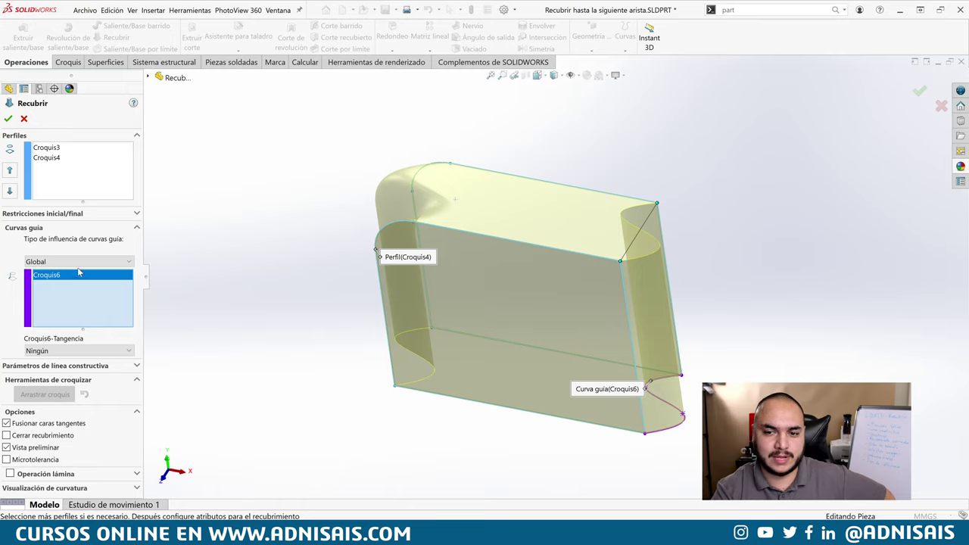
click(78, 262)
click(79, 274)
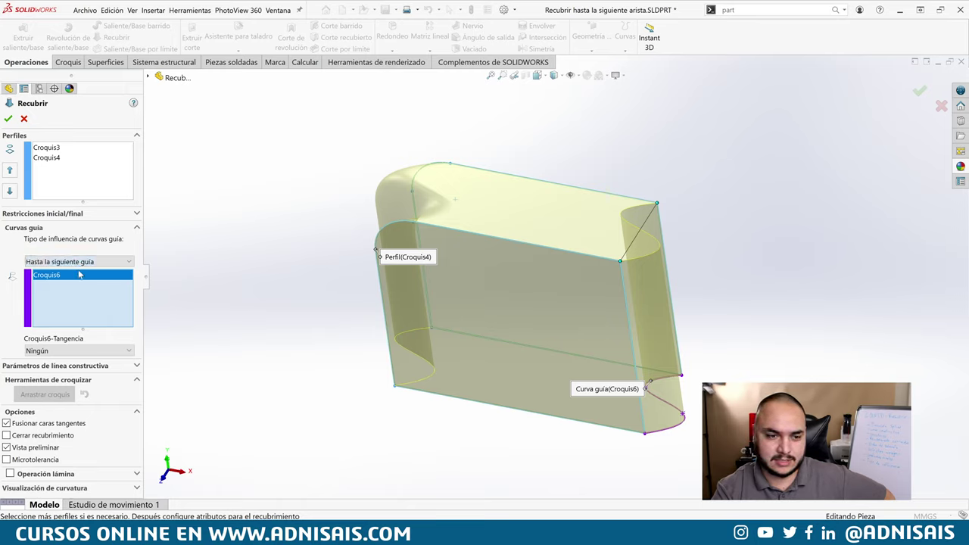
click(80, 262)
click(84, 283)
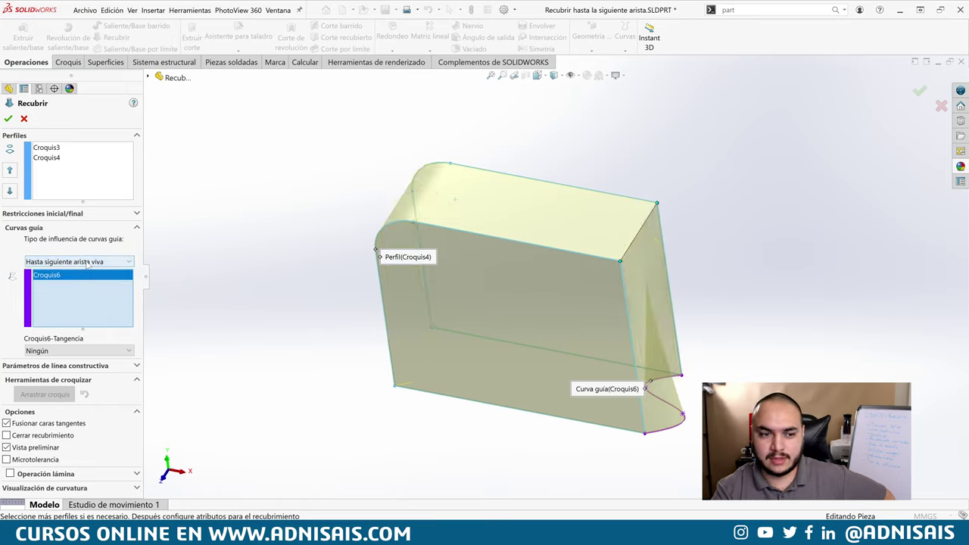
Step: Settle the guide influence on Hasta la siguiente arista
click(87, 262)
click(83, 292)
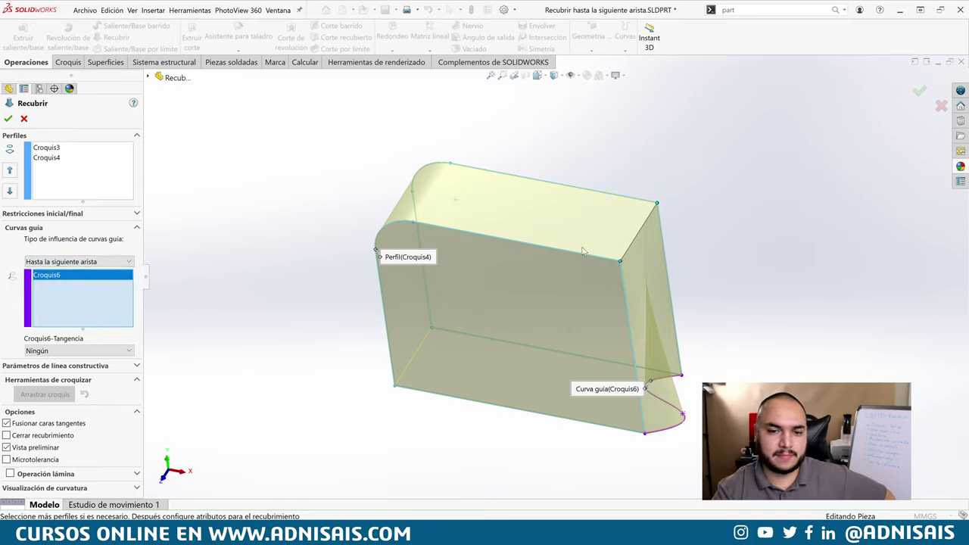
click(76, 262)
click(72, 281)
click(79, 262)
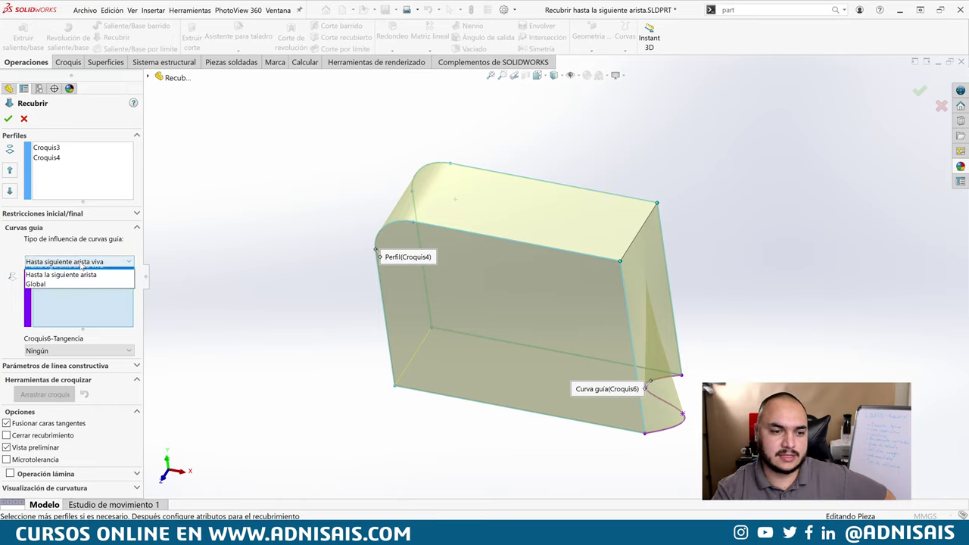
click(83, 291)
click(84, 262)
click(83, 292)
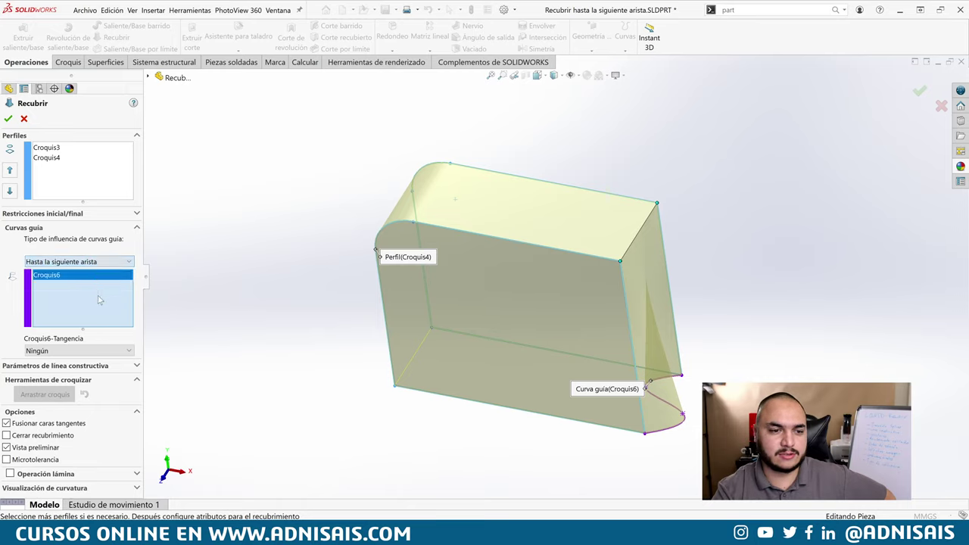
Step: Add Croquis5 from the feature tree as a second guide curve
click(148, 77)
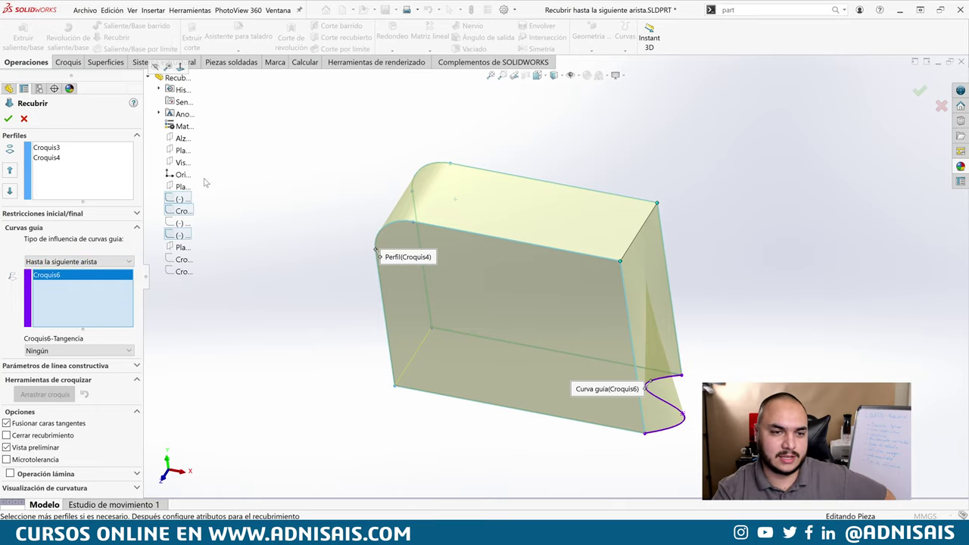
click(184, 225)
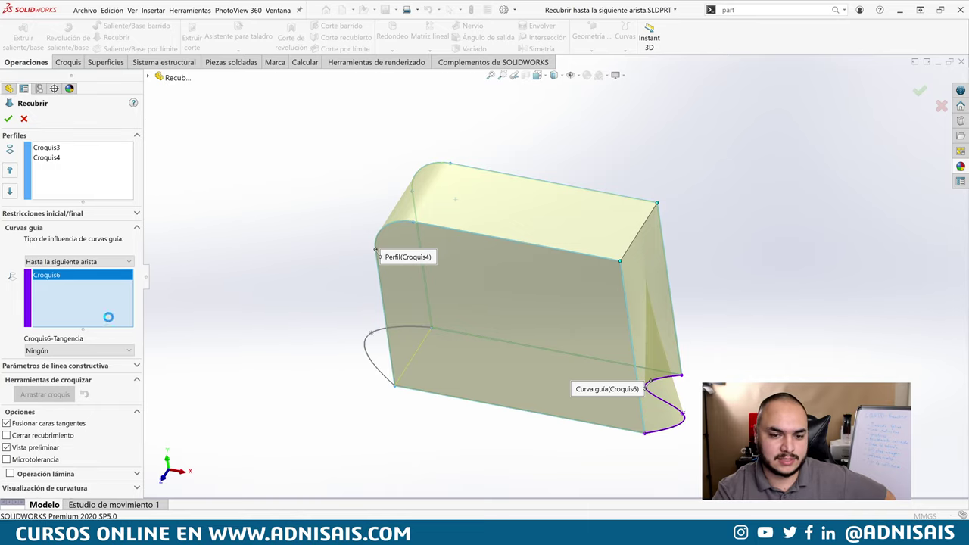
click(369, 361)
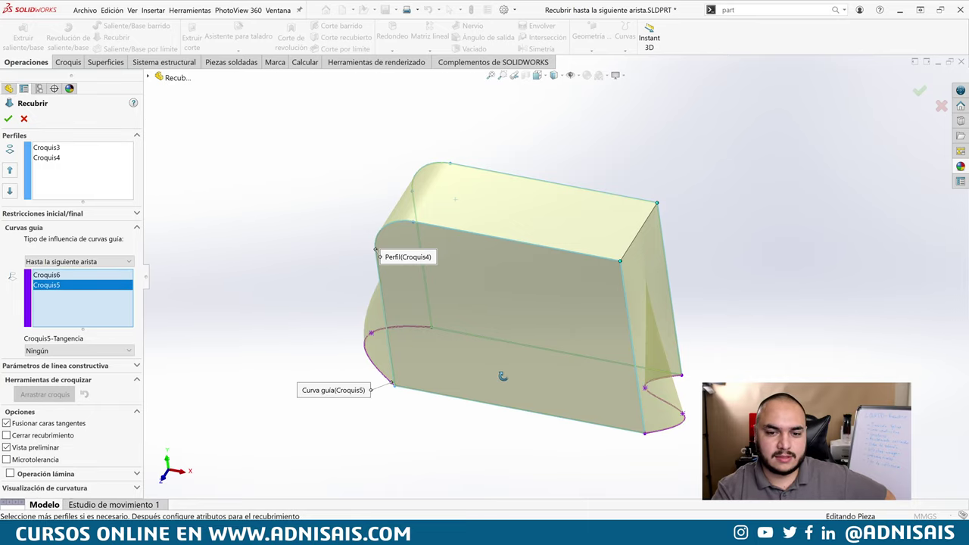
middle_drag(502, 376, 519, 371)
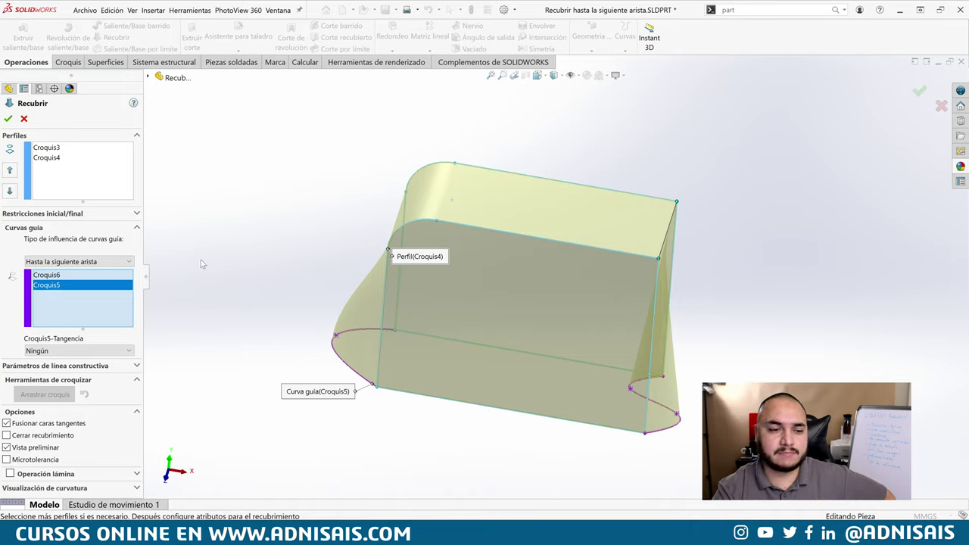
Step: Set guide influence to Hasta la siguiente guía and inspect the two-guide loft preview
click(72, 261)
click(70, 279)
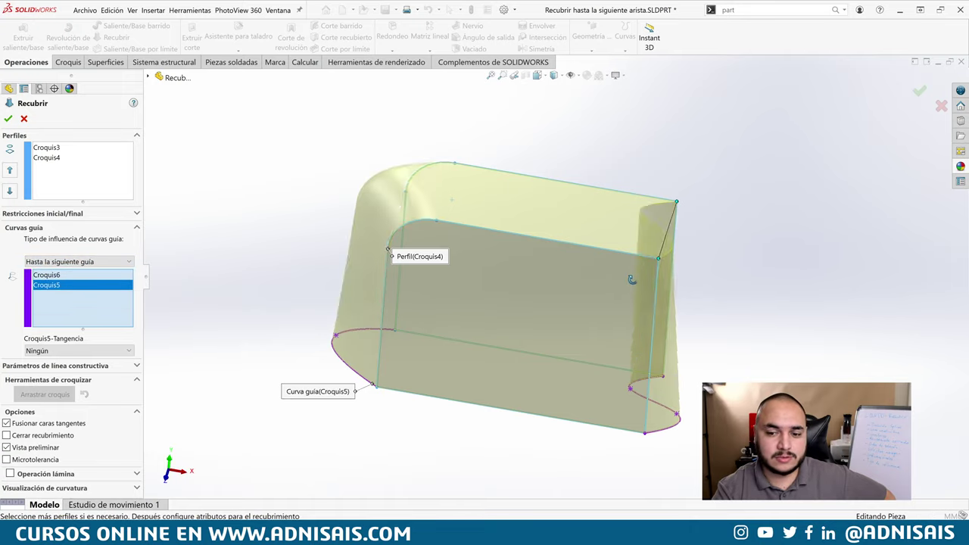
middle_drag(631, 277, 675, 425)
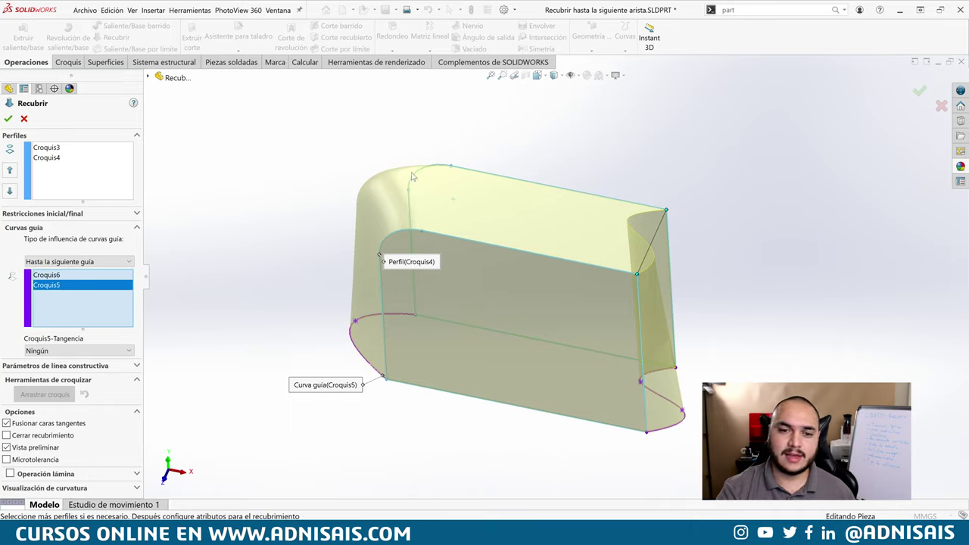
mouse_move(413, 176)
middle_down()
mouse_move(439, 194)
mouse_move(423, 174)
middle_up()
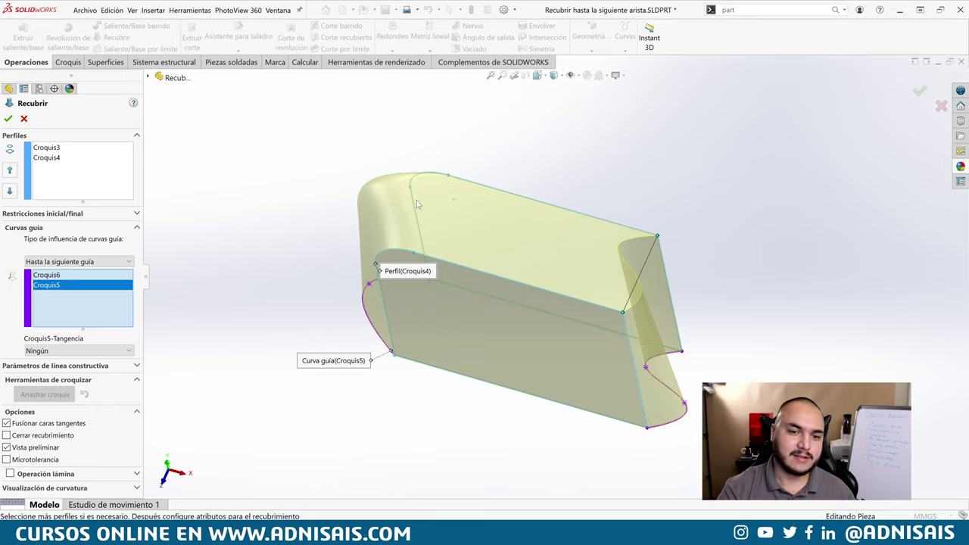
middle_drag(597, 253, 605, 261)
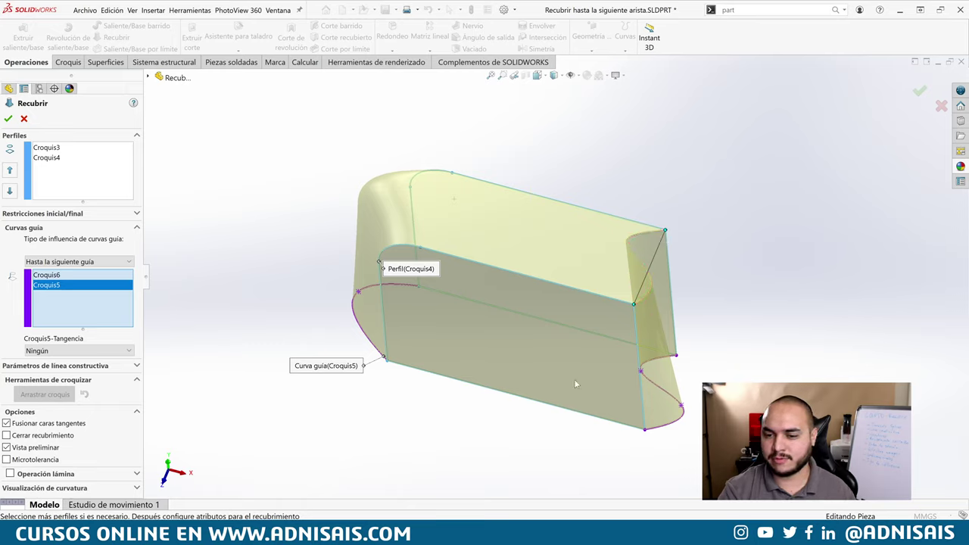
click(77, 263)
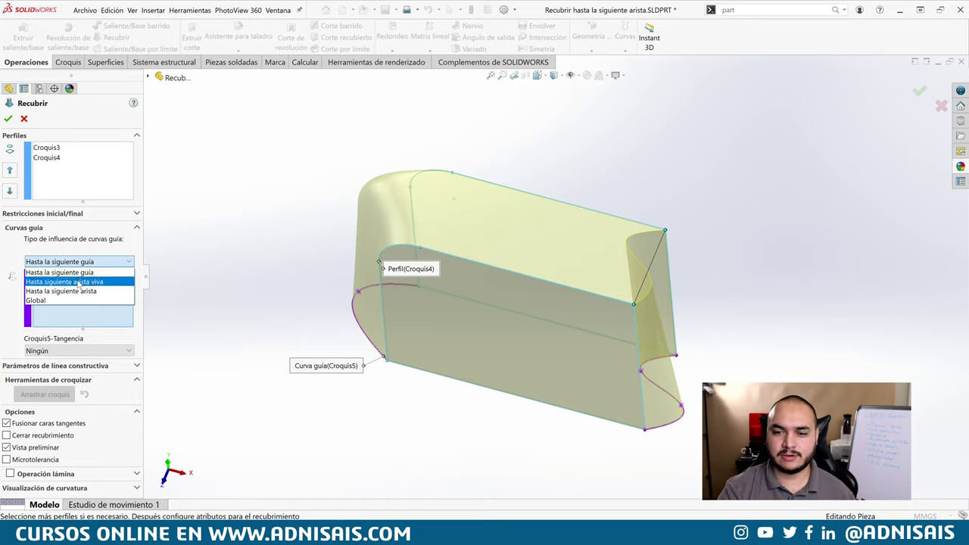
Step: Compare the loft under Hasta siguiente arista viva and Hasta la siguiente arista, ending on arista viva
click(79, 281)
middle_drag(292, 296, 289, 238)
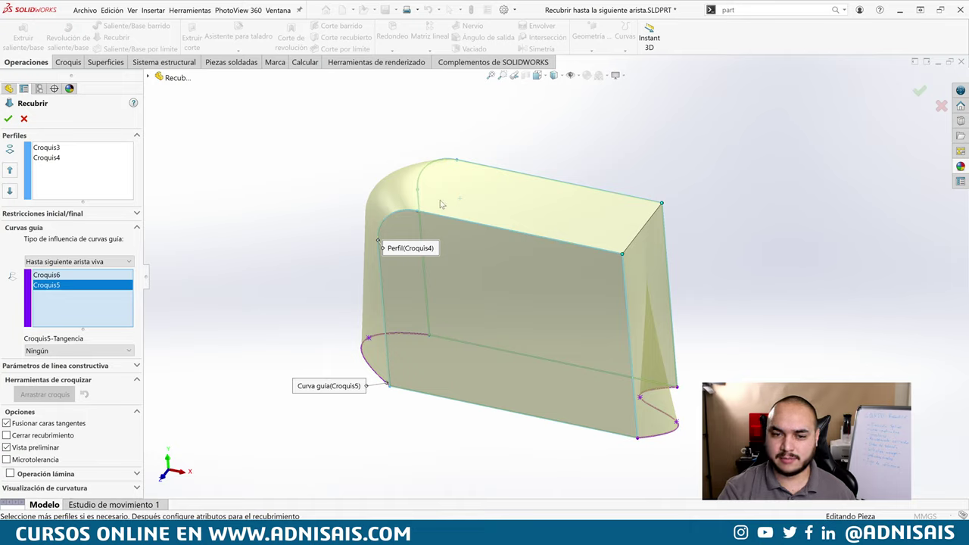
mouse_move(442, 204)
middle_down()
mouse_move(454, 195)
mouse_move(426, 218)
middle_up()
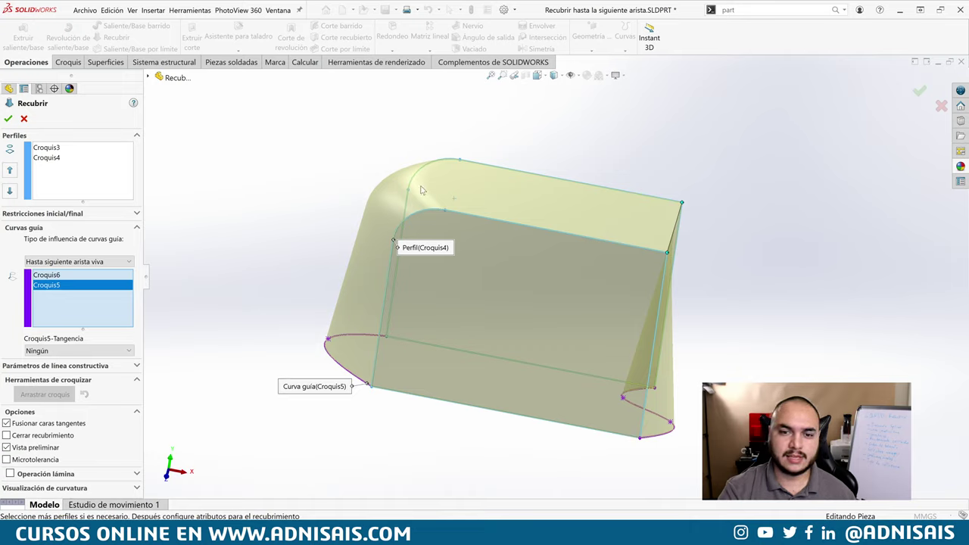
middle_drag(609, 212, 647, 227)
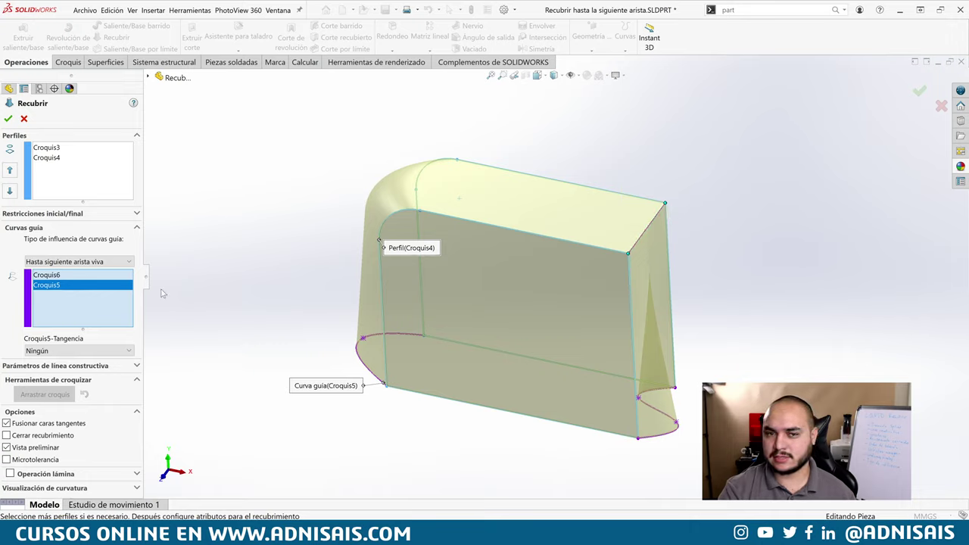
click(104, 262)
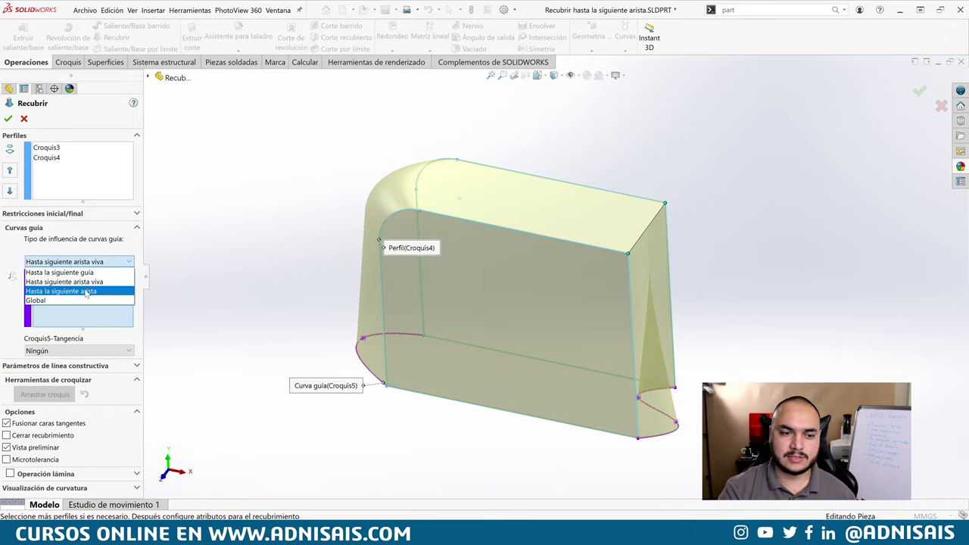
click(86, 291)
middle_drag(429, 233, 387, 232)
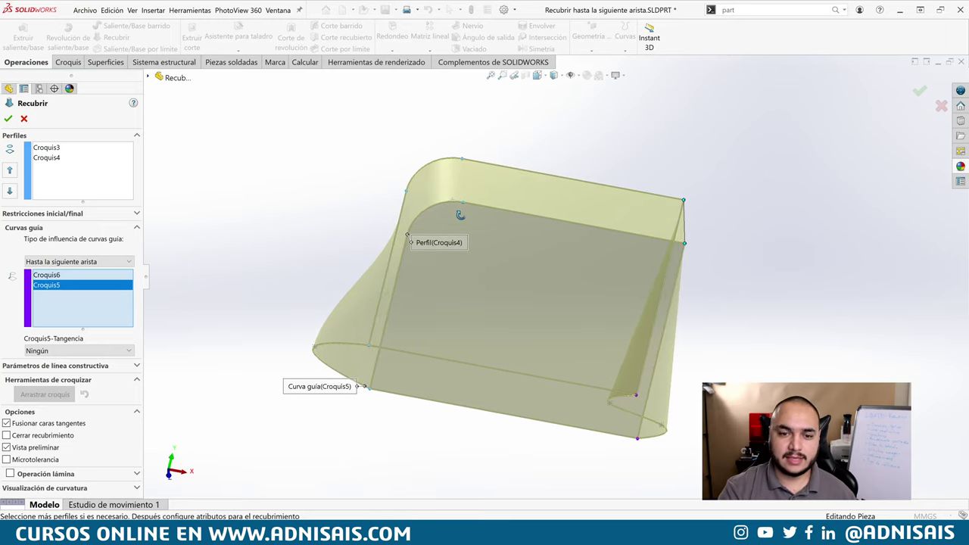
middle_drag(426, 193, 377, 293)
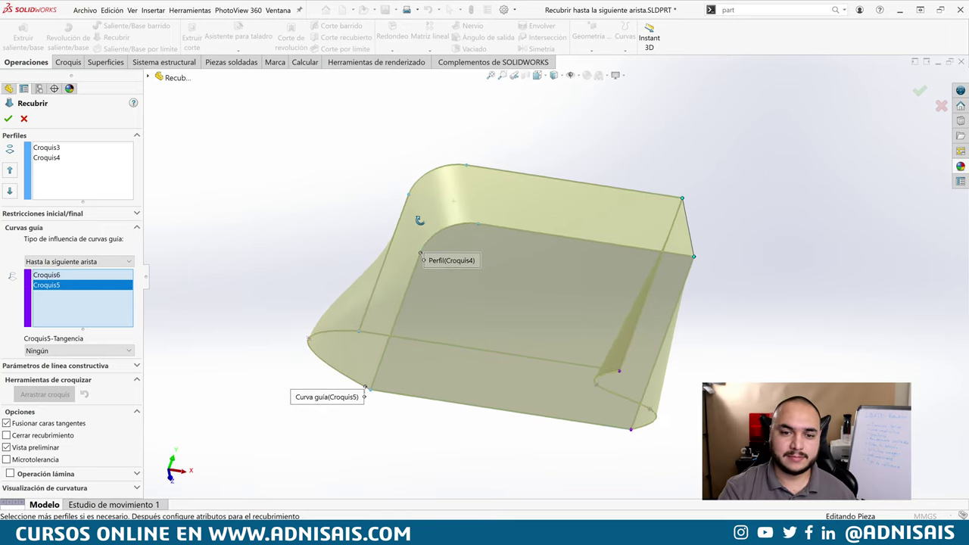
click(87, 262)
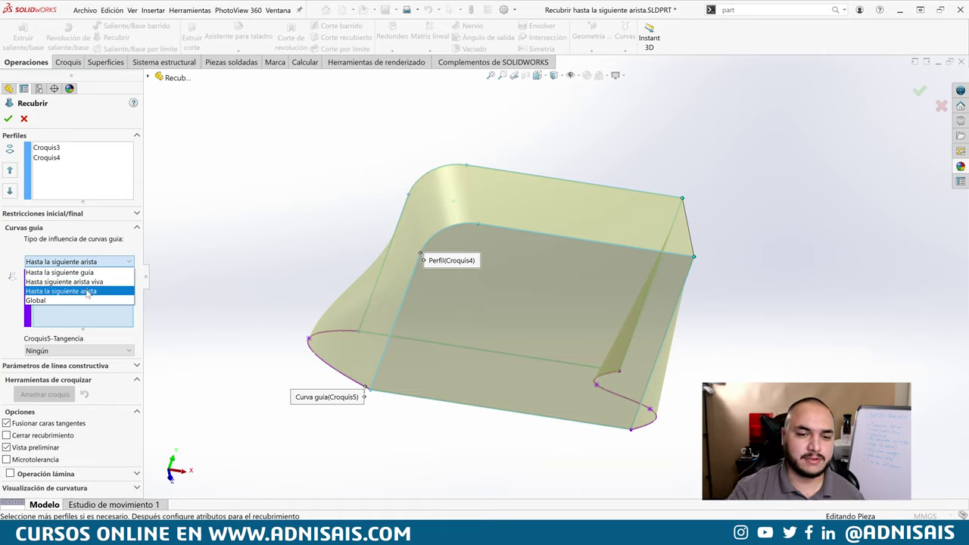
click(87, 283)
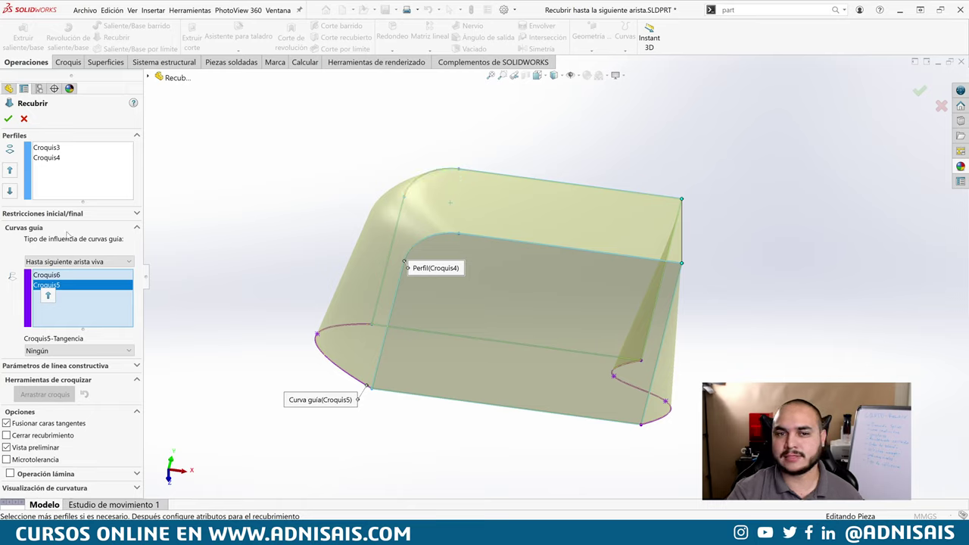
Step: Switch guide influence to Hasta la siguiente arista and inspect the regenerated preview
click(69, 261)
click(69, 292)
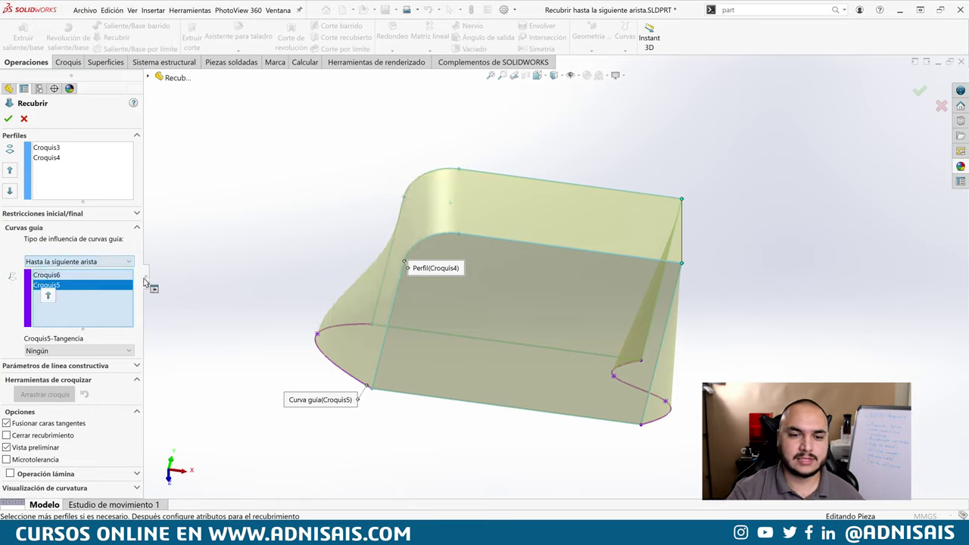
middle_drag(405, 261, 440, 239)
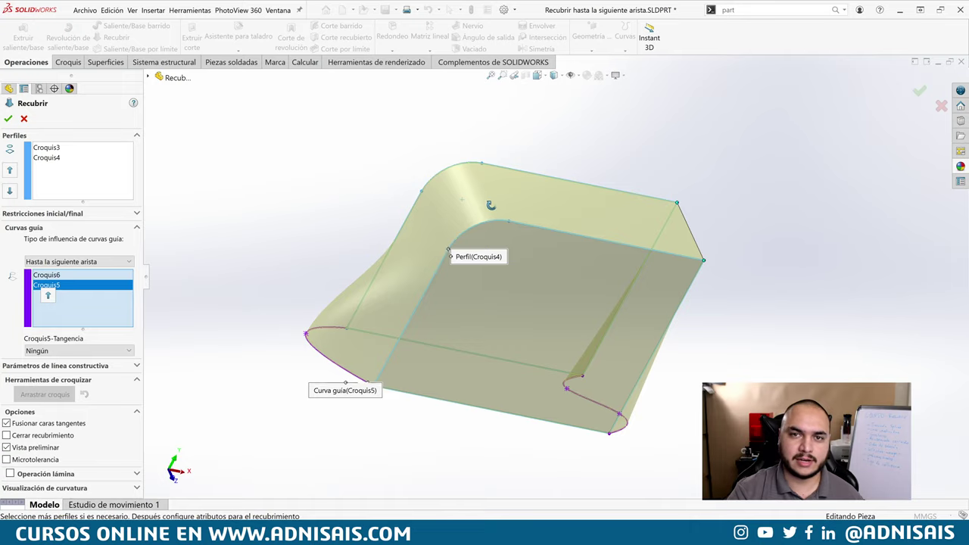
middle_drag(491, 205, 464, 118)
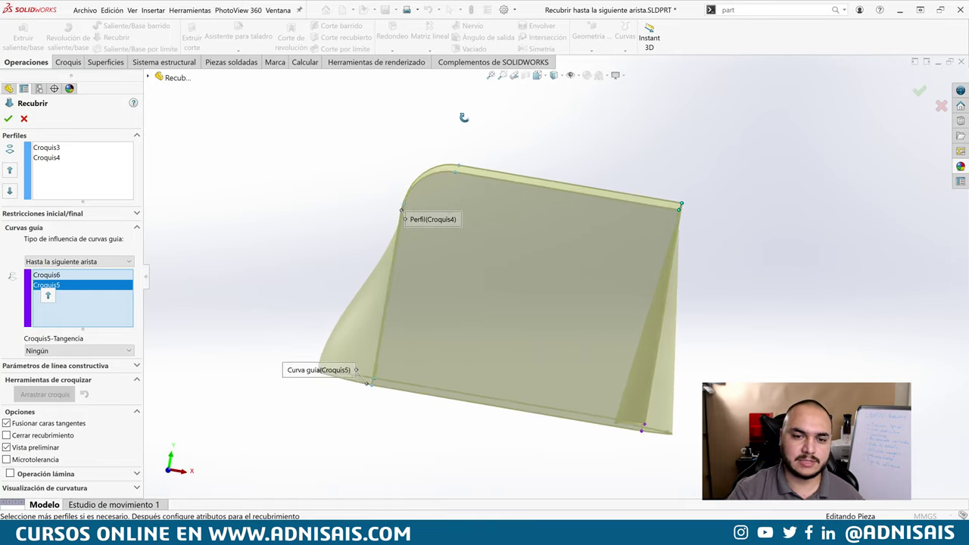
mouse_move(464, 118)
middle_down()
mouse_move(491, 165)
mouse_move(492, 202)
mouse_move(446, 247)
middle_up()
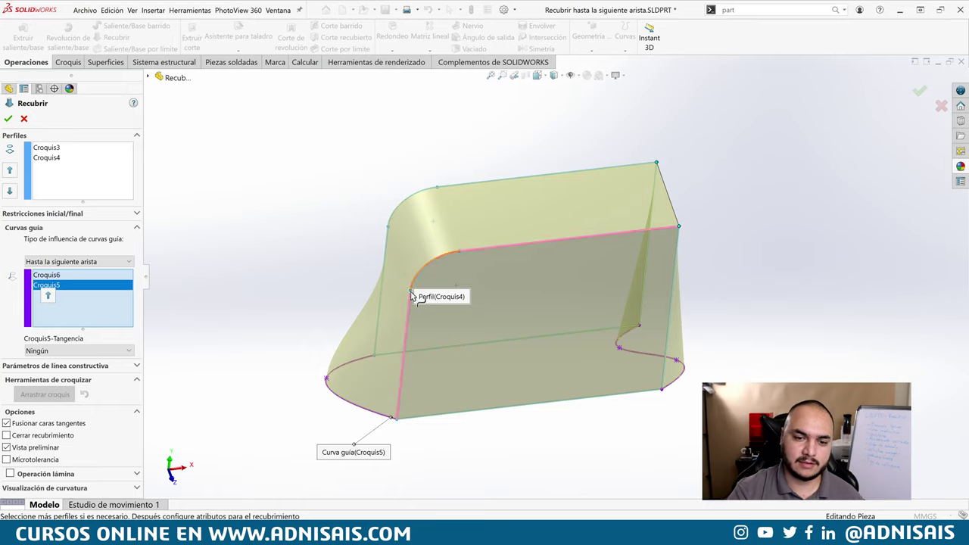
Step: Cycle guide influence through arista viva, siguiente guía and Global, comparing the preview
click(76, 261)
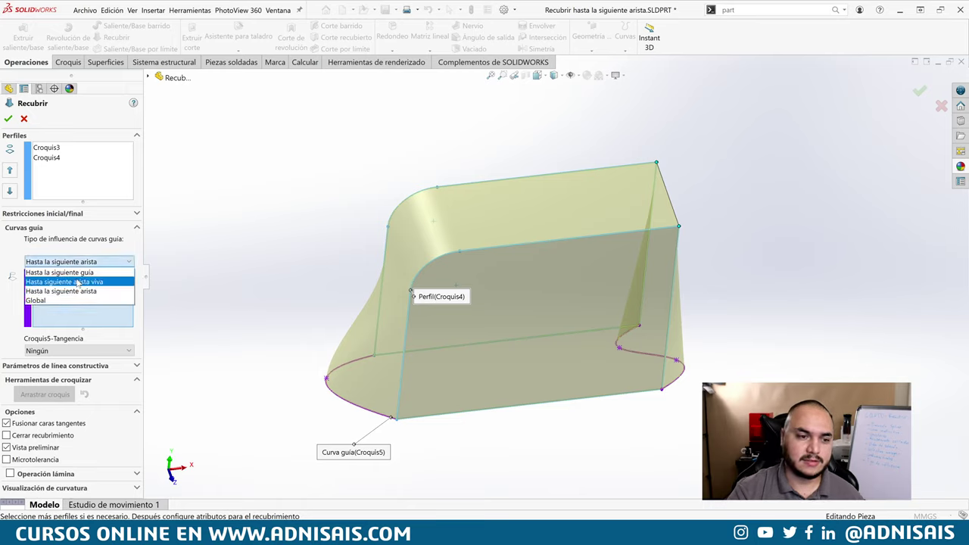
click(60, 276)
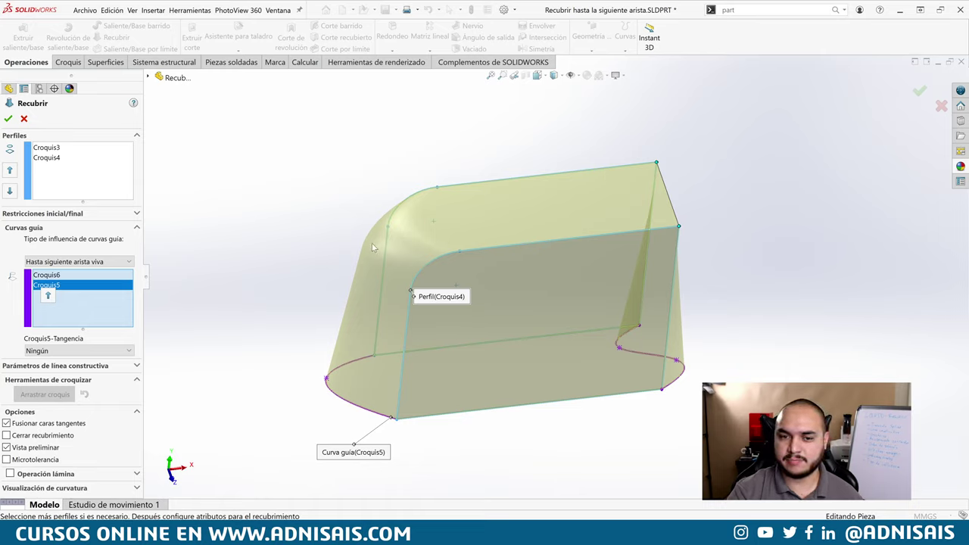
click(57, 262)
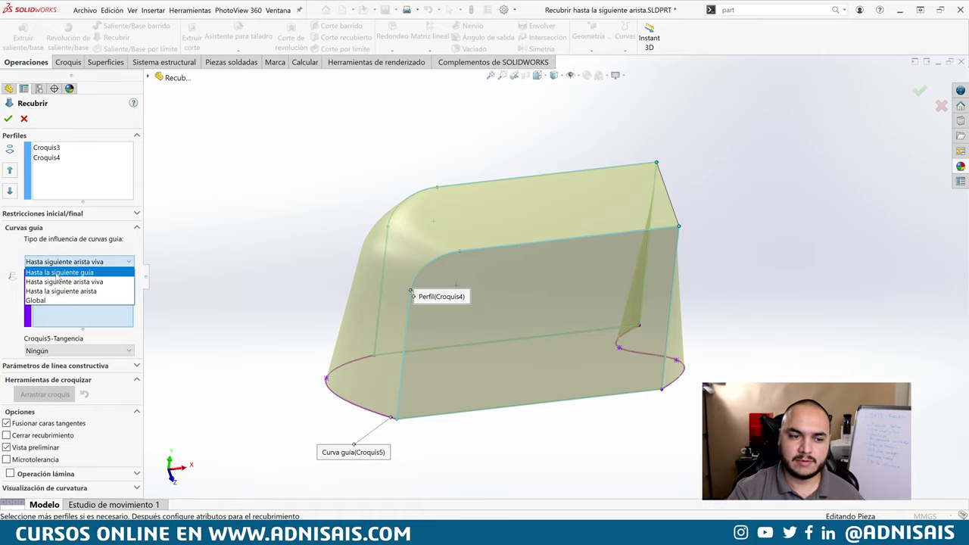
click(58, 273)
click(60, 262)
click(64, 301)
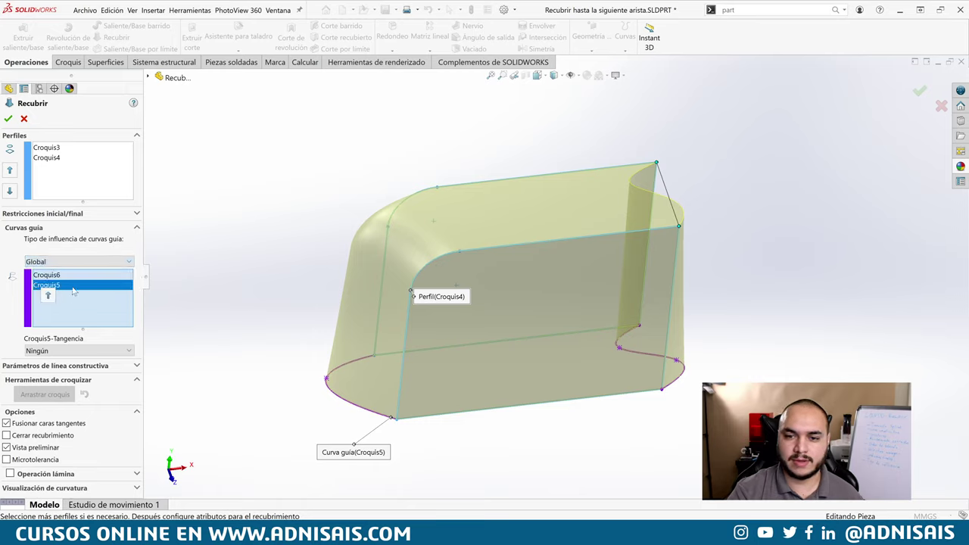
click(80, 262)
click(82, 273)
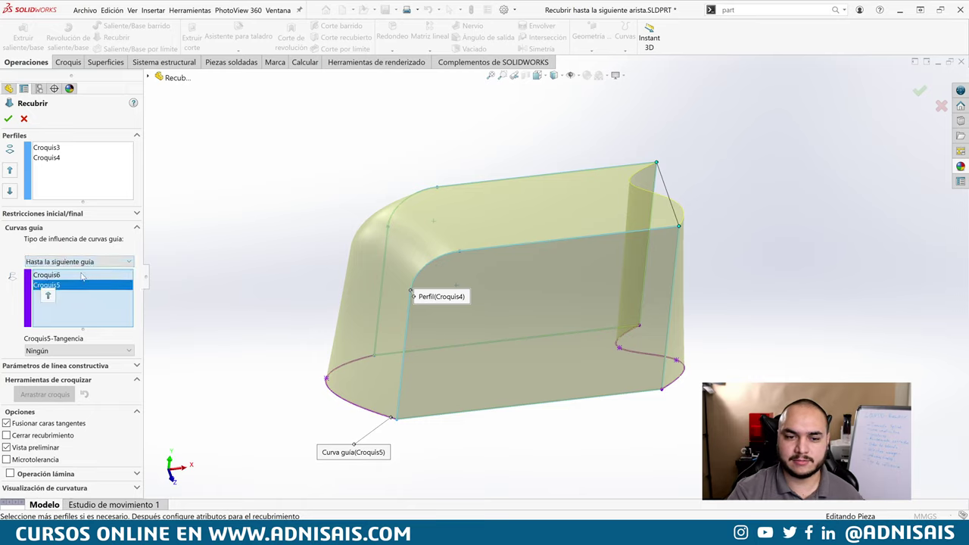
click(91, 262)
click(74, 301)
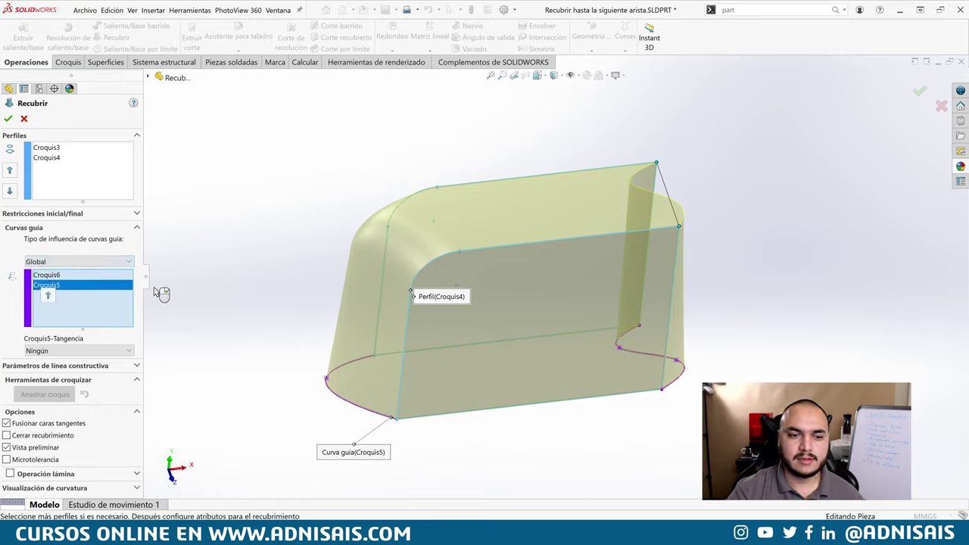
middle_drag(485, 260, 447, 209)
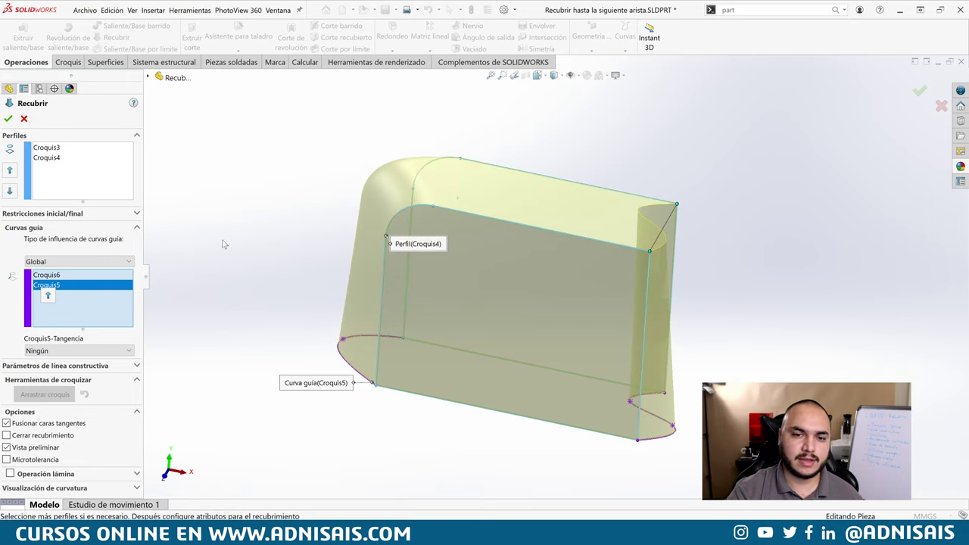
Step: Settle the guide influence on Hasta siguiente arista viva and check the preview
click(78, 262)
click(69, 291)
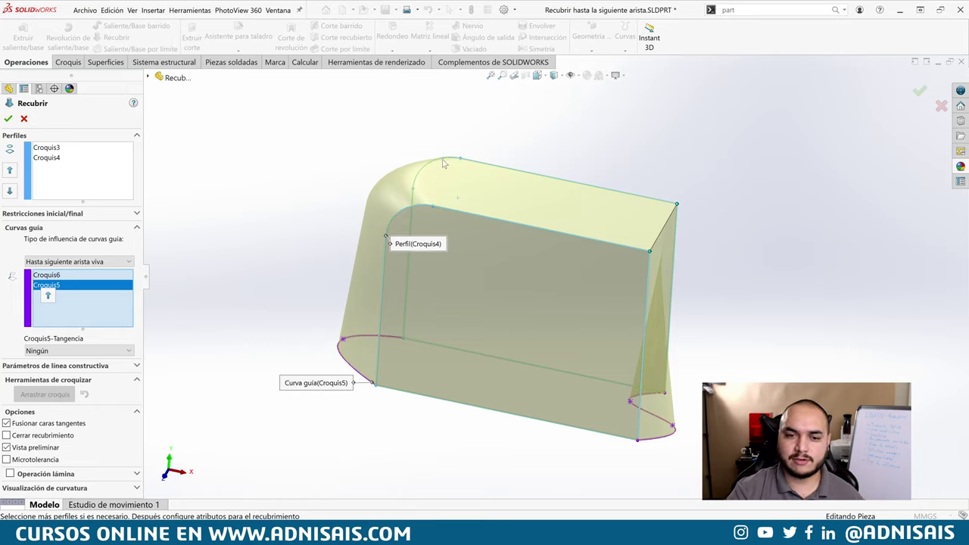
click(77, 261)
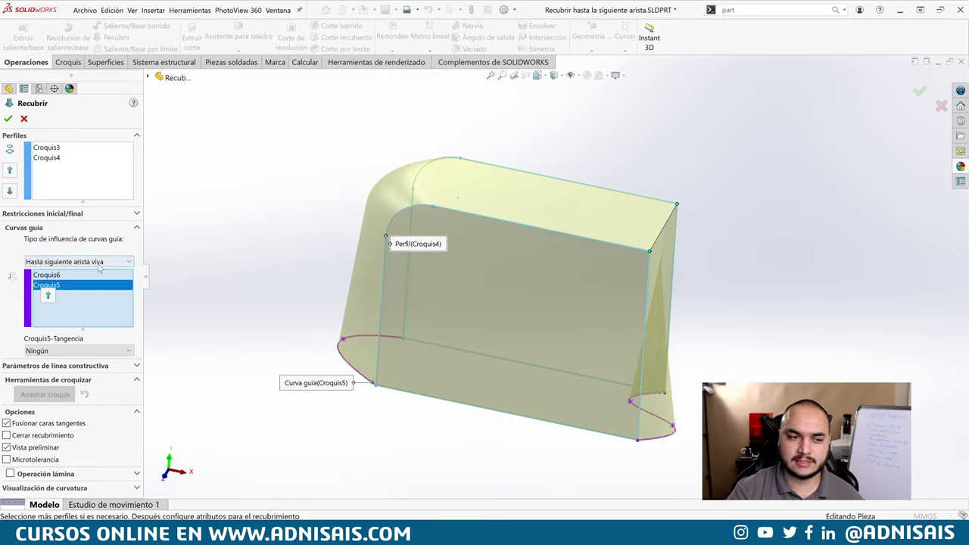
click(88, 317)
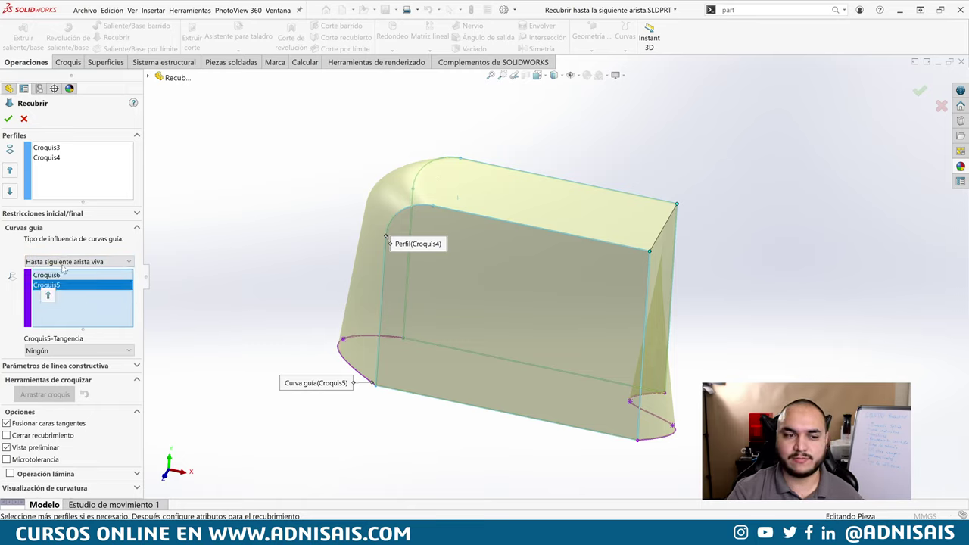
scroll(533, 295, up, 1)
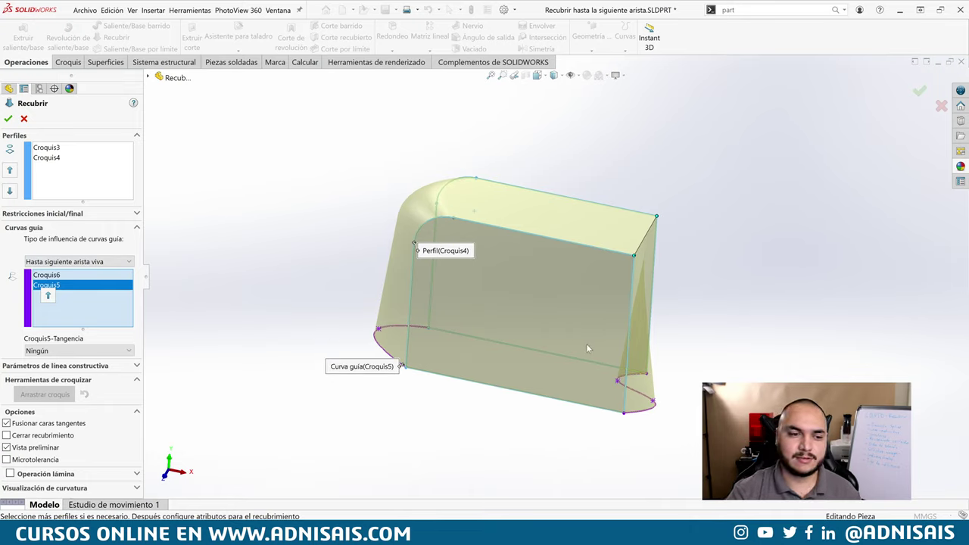
middle_drag(664, 345, 640, 369)
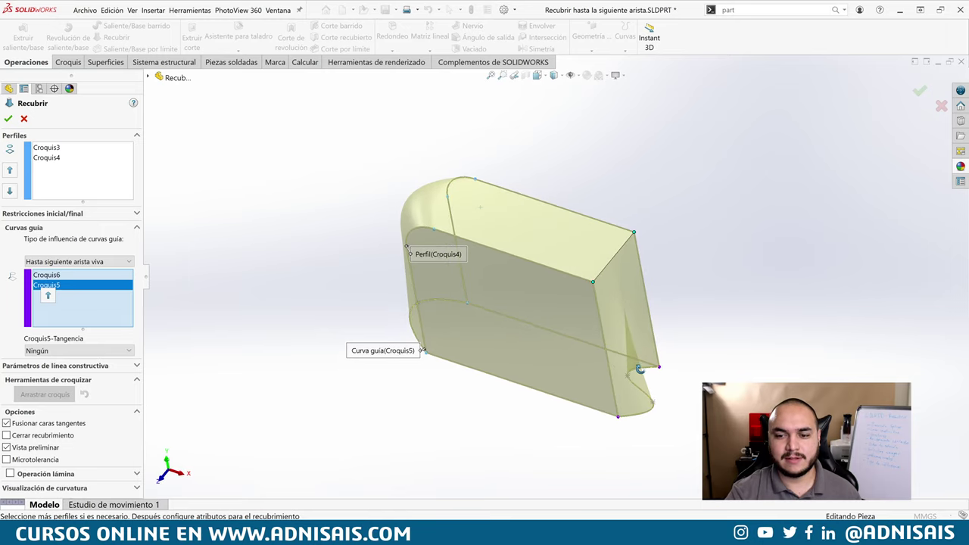
Step: Clear selections, set influence to Hasta la siguiente guía, and accept the loft as Recubrir5
right_click(82, 297)
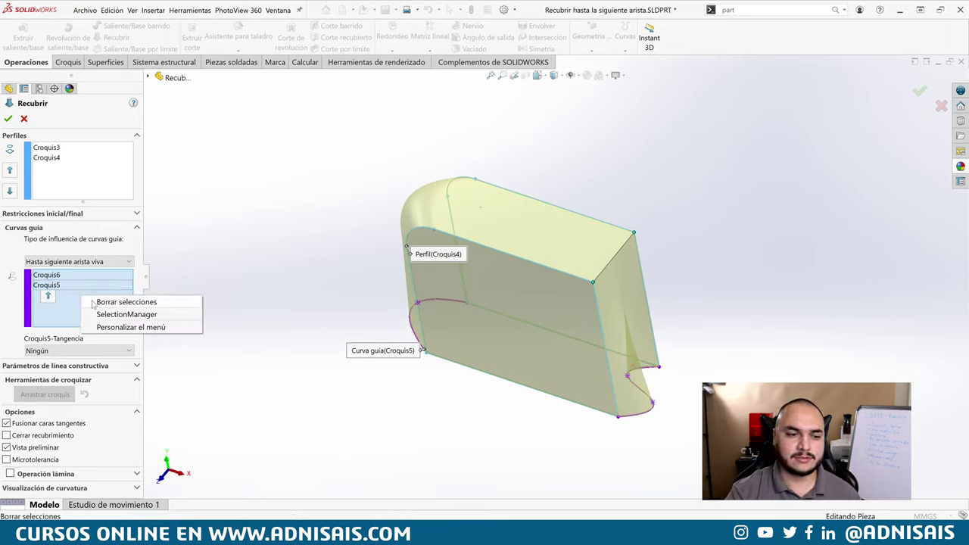
click(114, 302)
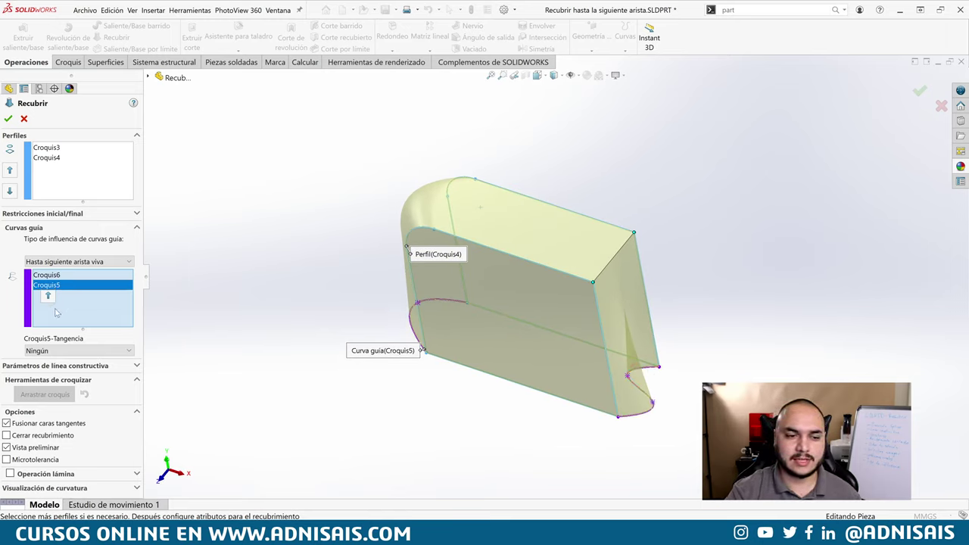
click(72, 262)
click(76, 272)
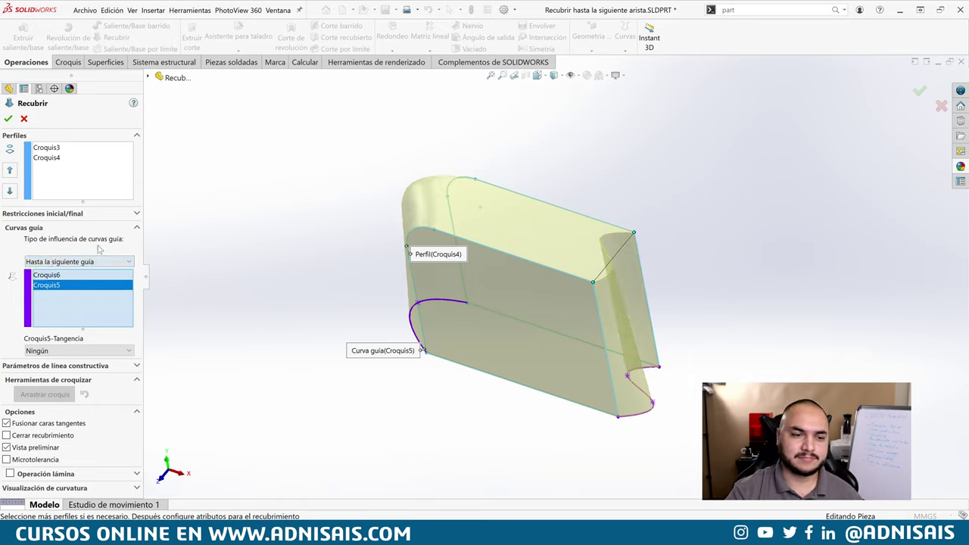
mouse_move(634, 370)
middle_down()
mouse_move(621, 296)
mouse_move(630, 286)
mouse_move(271, 278)
middle_up()
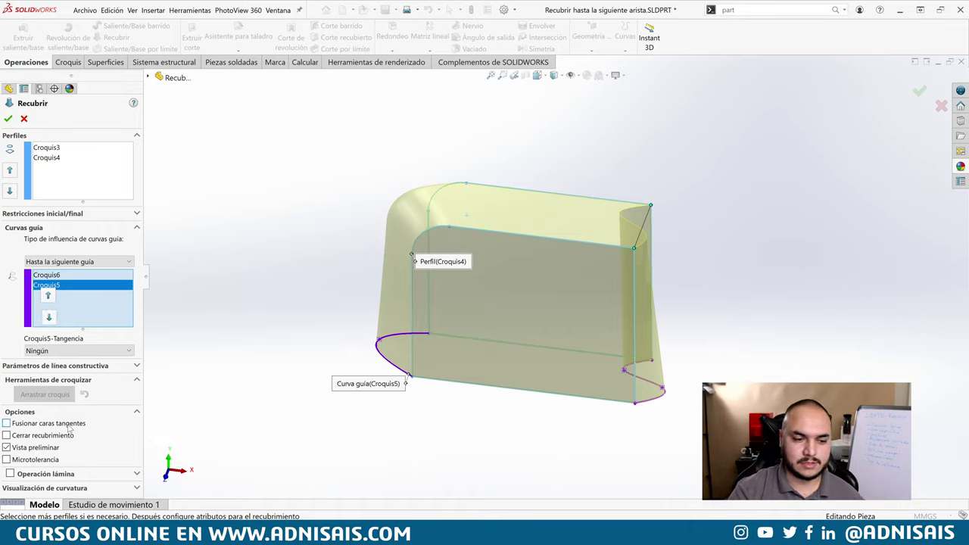
click(9, 118)
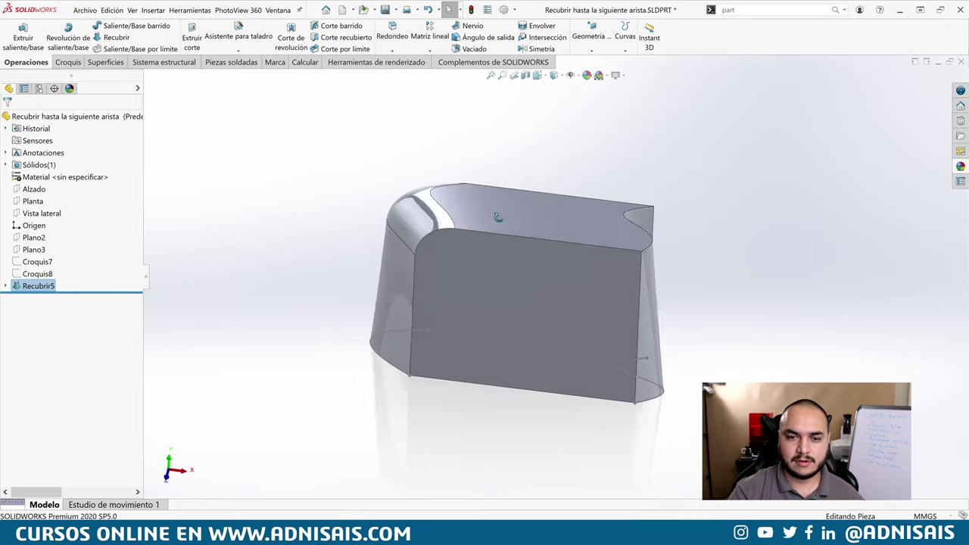
middle_drag(498, 218, 447, 223)
click(447, 223)
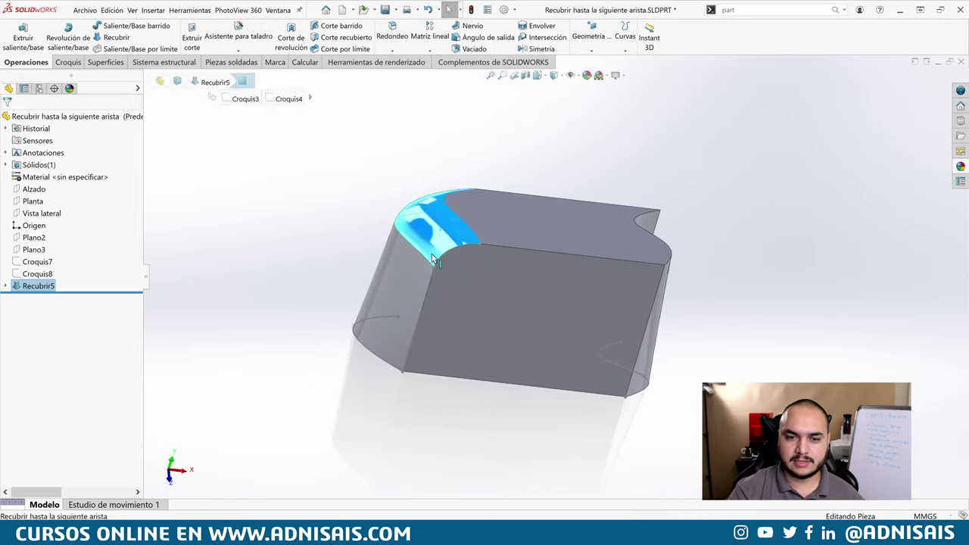
click(345, 210)
click(38, 285)
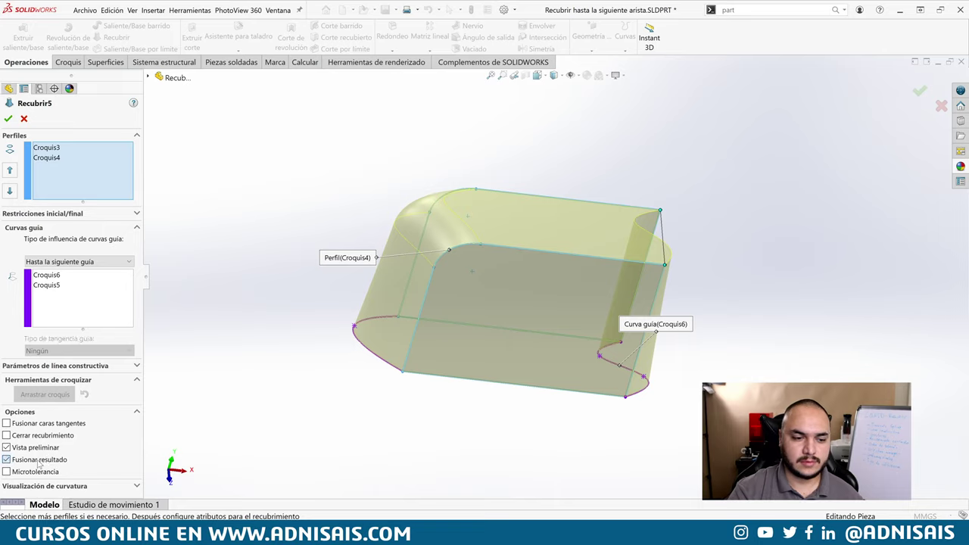
click(7, 119)
click(465, 225)
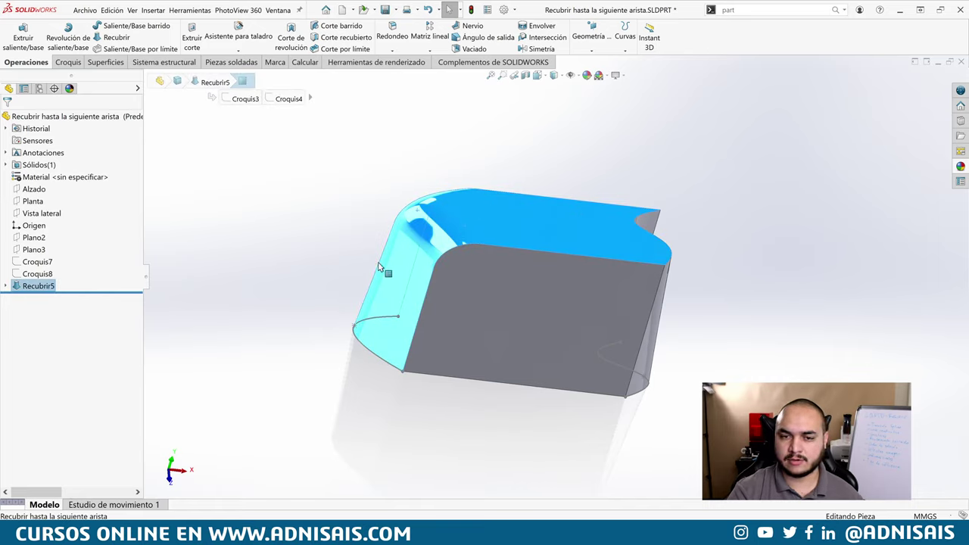
key(Escape)
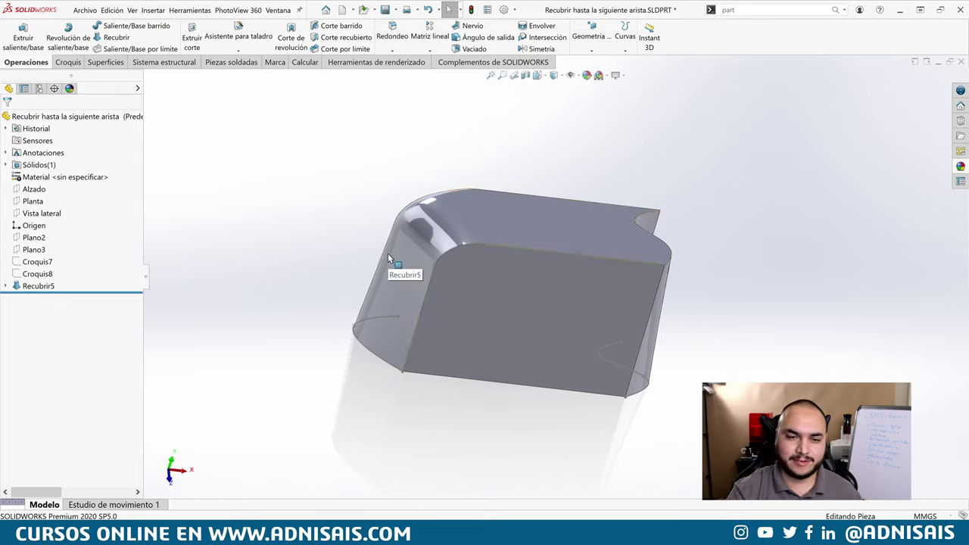
mouse_move(390, 256)
middle_down()
mouse_move(406, 233)
mouse_move(400, 242)
mouse_move(387, 204)
middle_up()
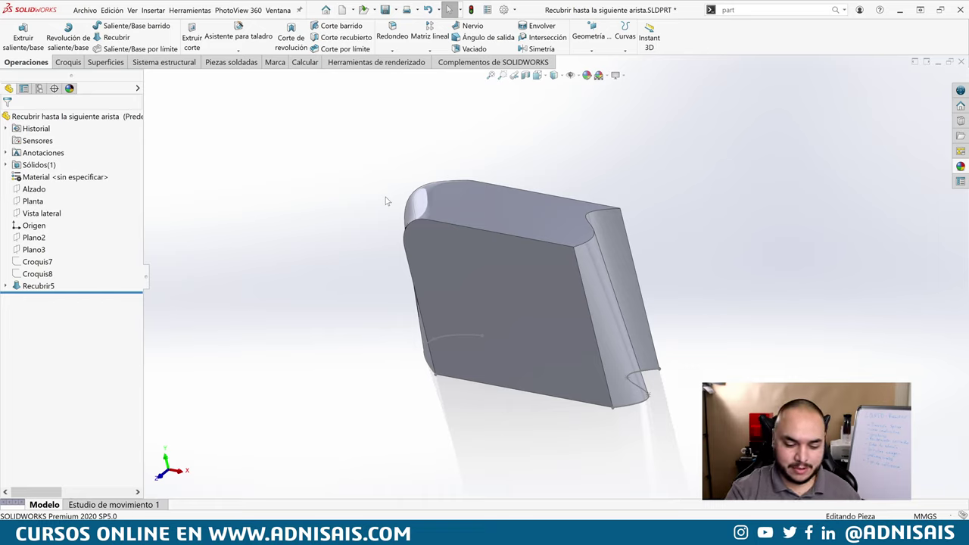
key(ctrl+7)
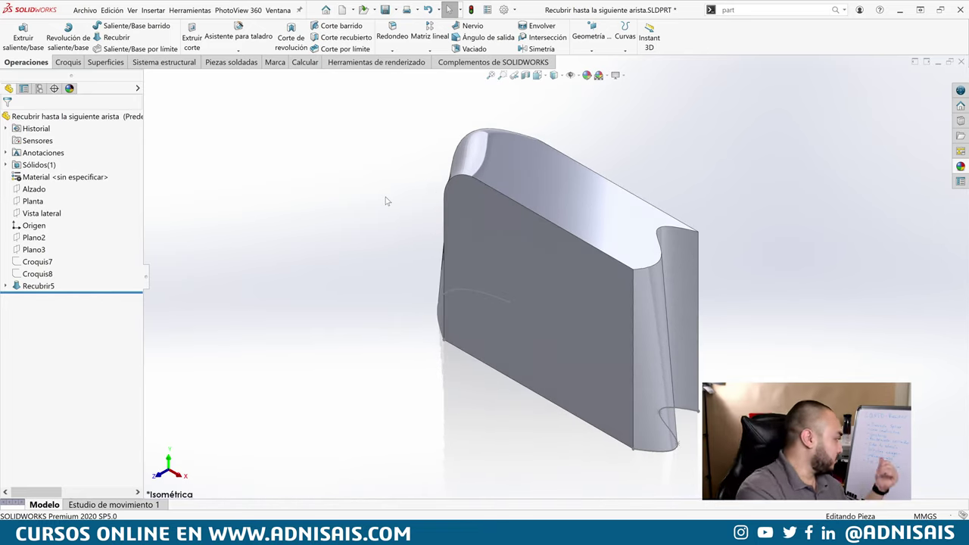